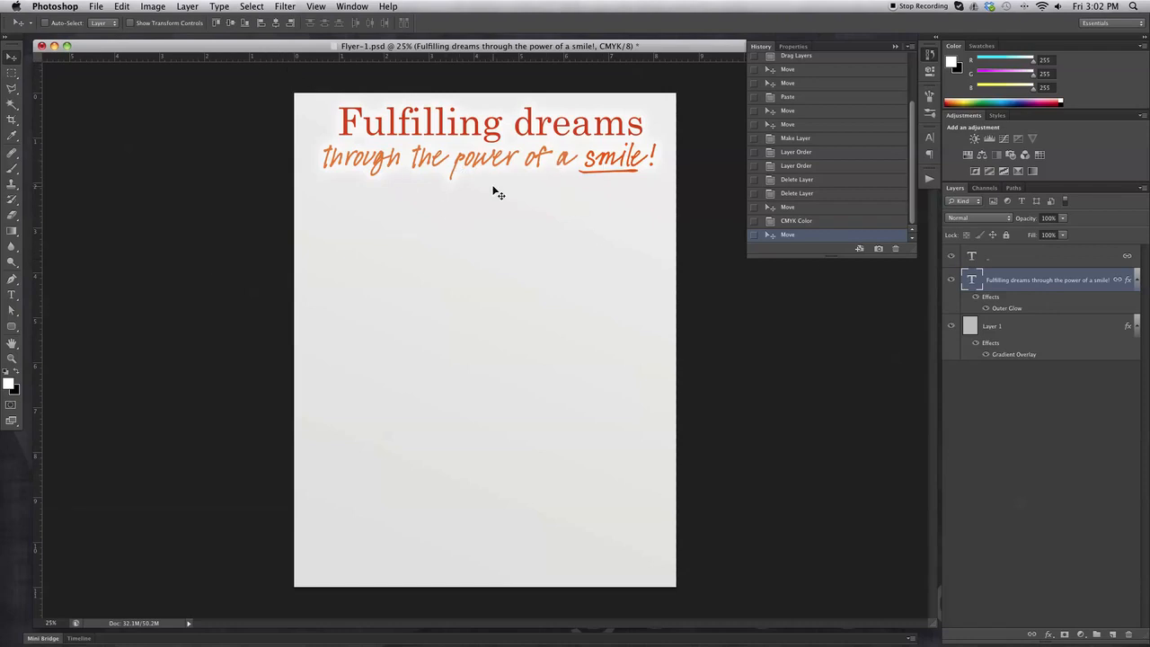
Place Damon-Logo.psd below the headline, then delete the placed logo layer again.
left_click(95, 7)
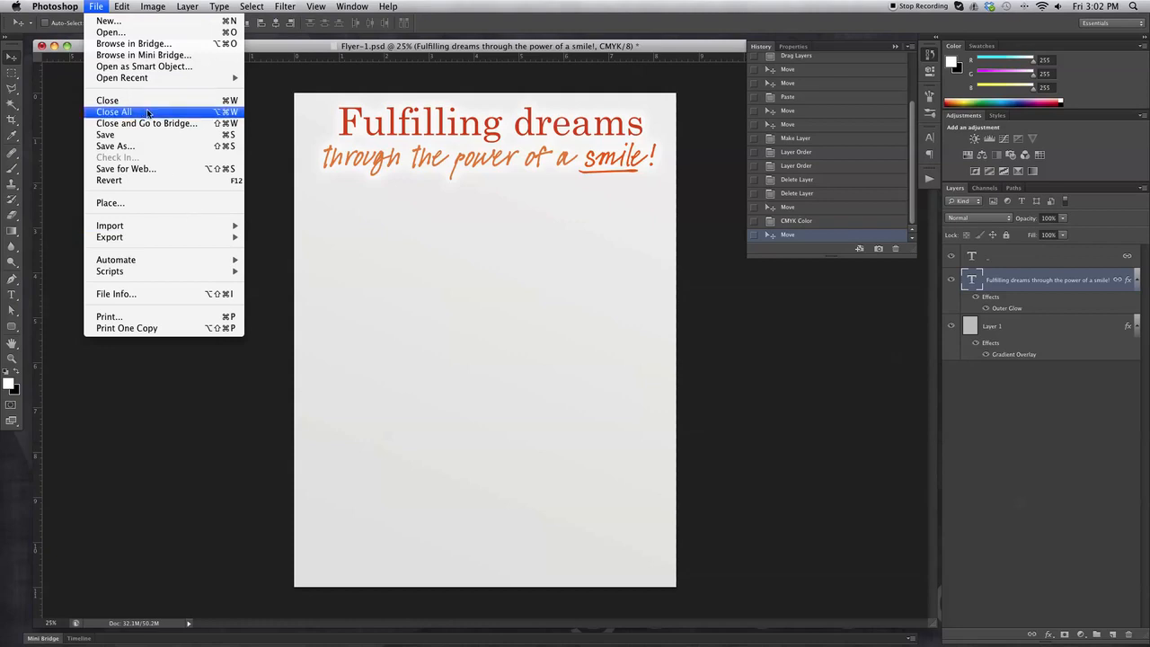
left_click(176, 204)
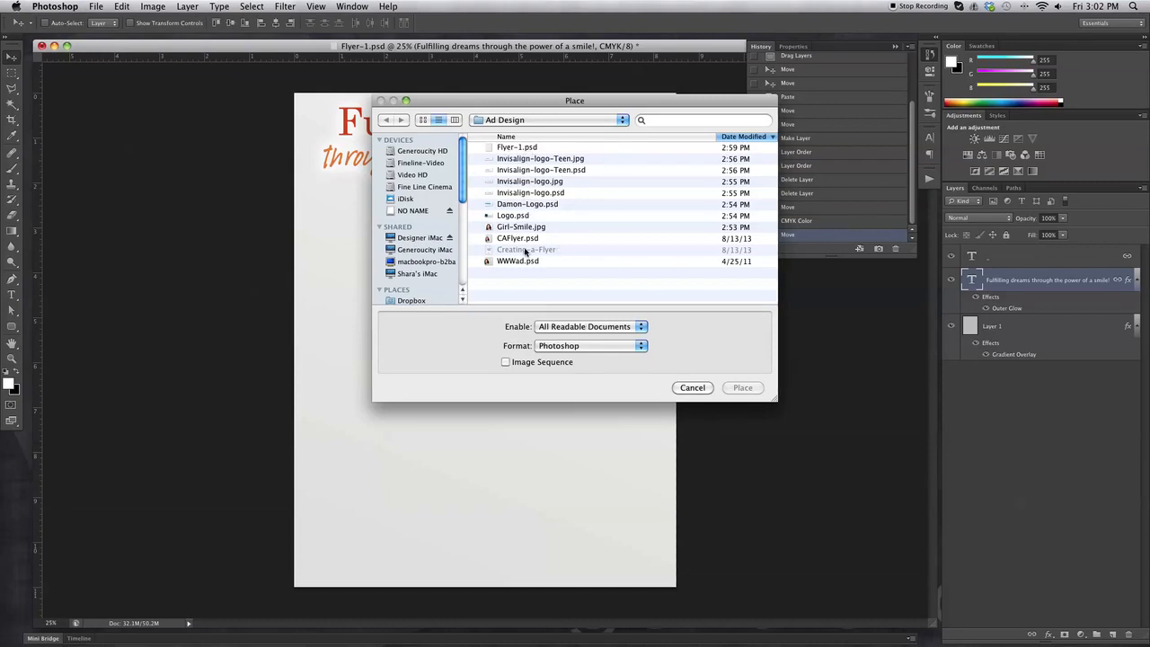
left_click(528, 206)
left_click(744, 388)
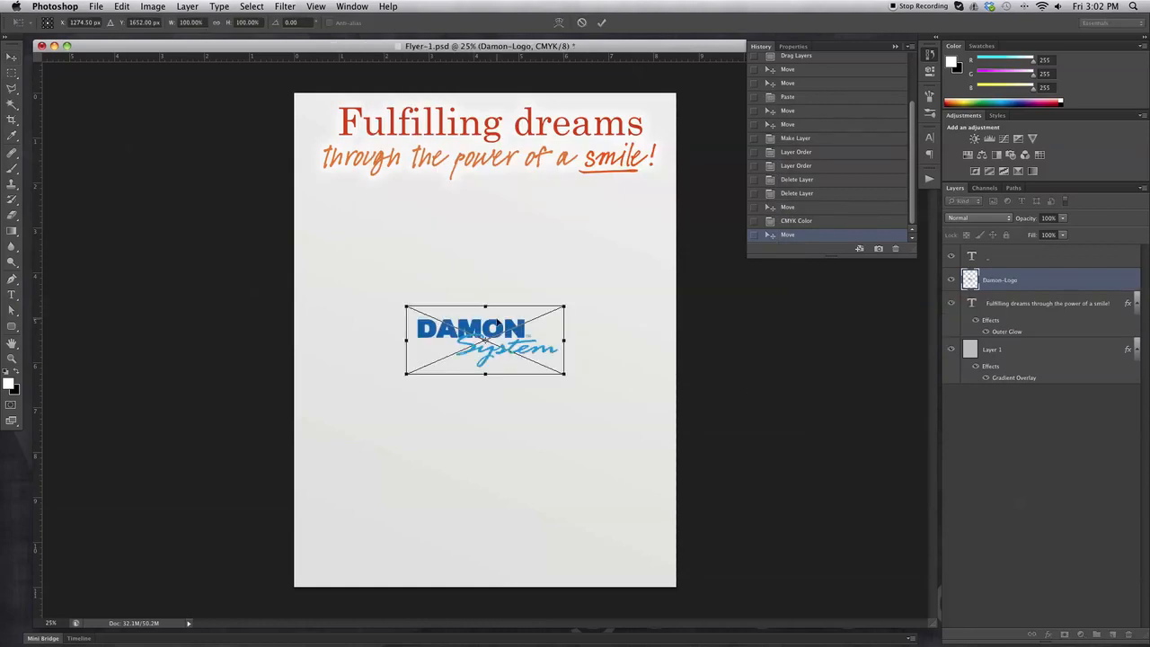
left_click_drag(488, 331, 399, 220)
key("Return")
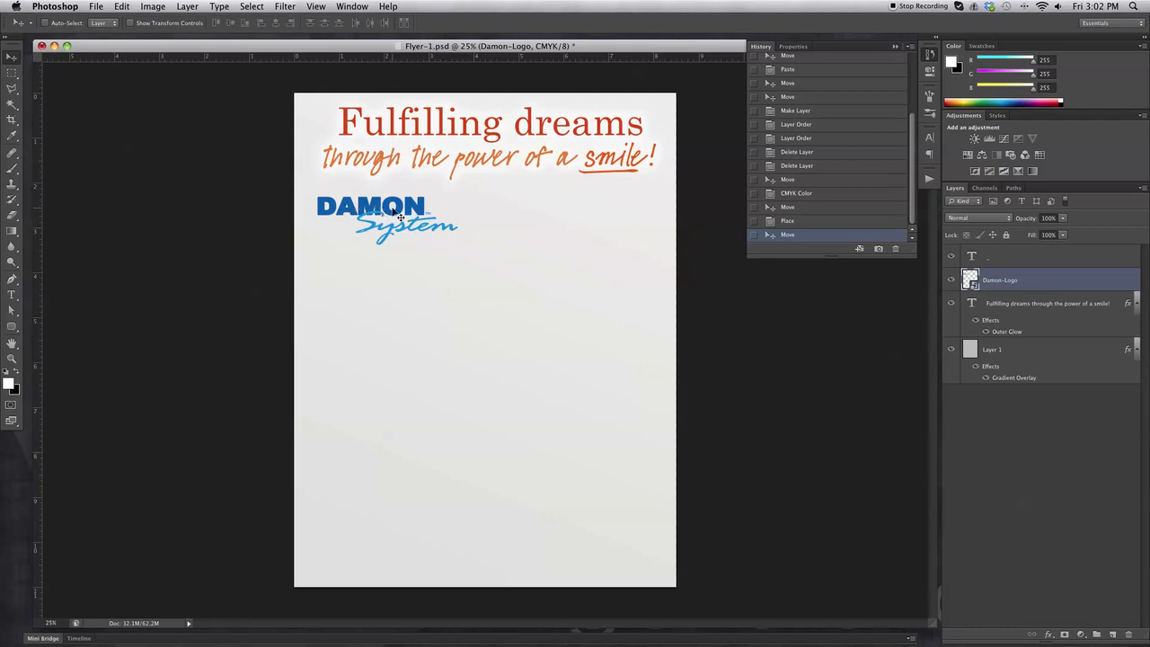
left_click(1128, 634)
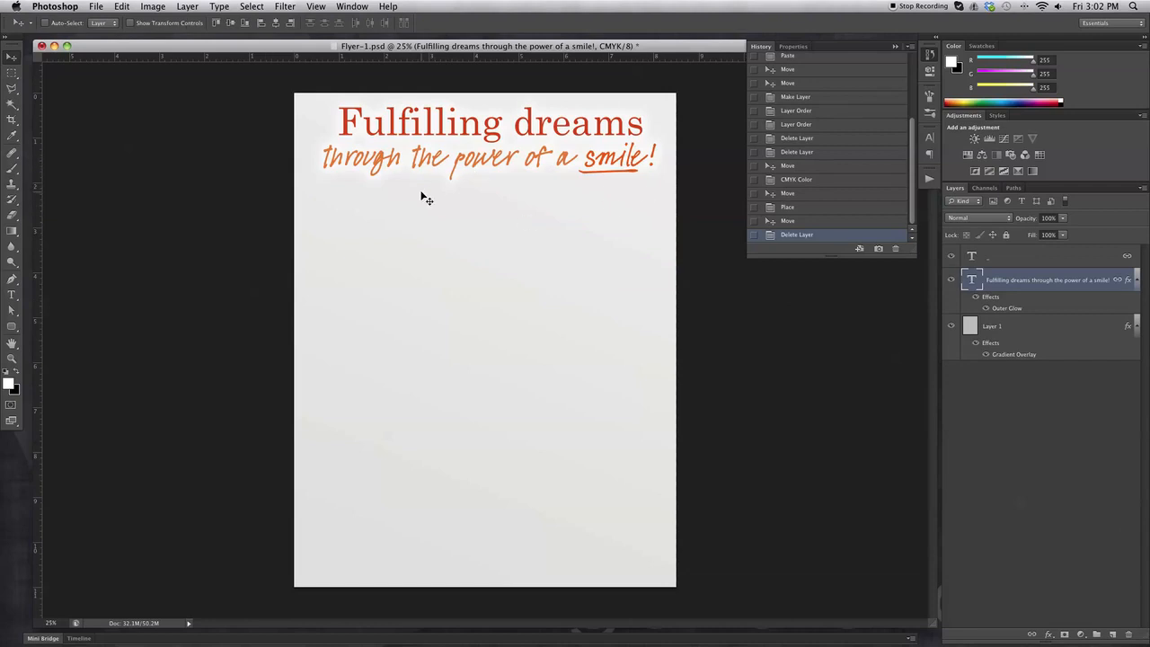
Open Damon-Logo.psd and select the letter A in the DAMON text.
left_click(94, 6)
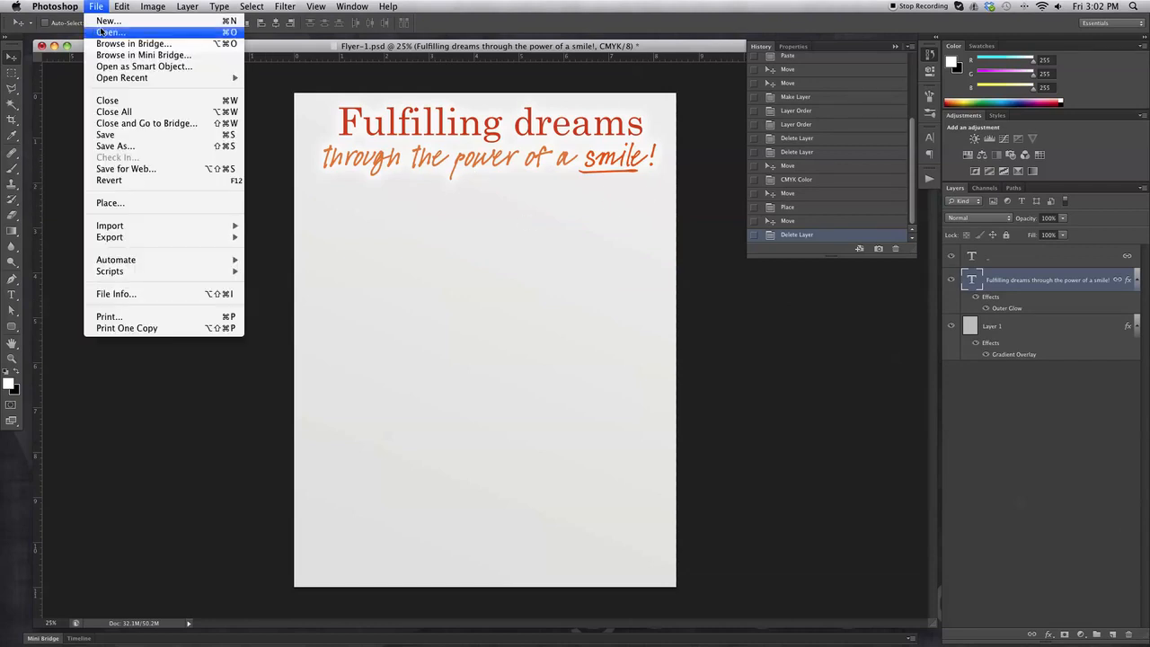
left_click(101, 32)
left_click(519, 204)
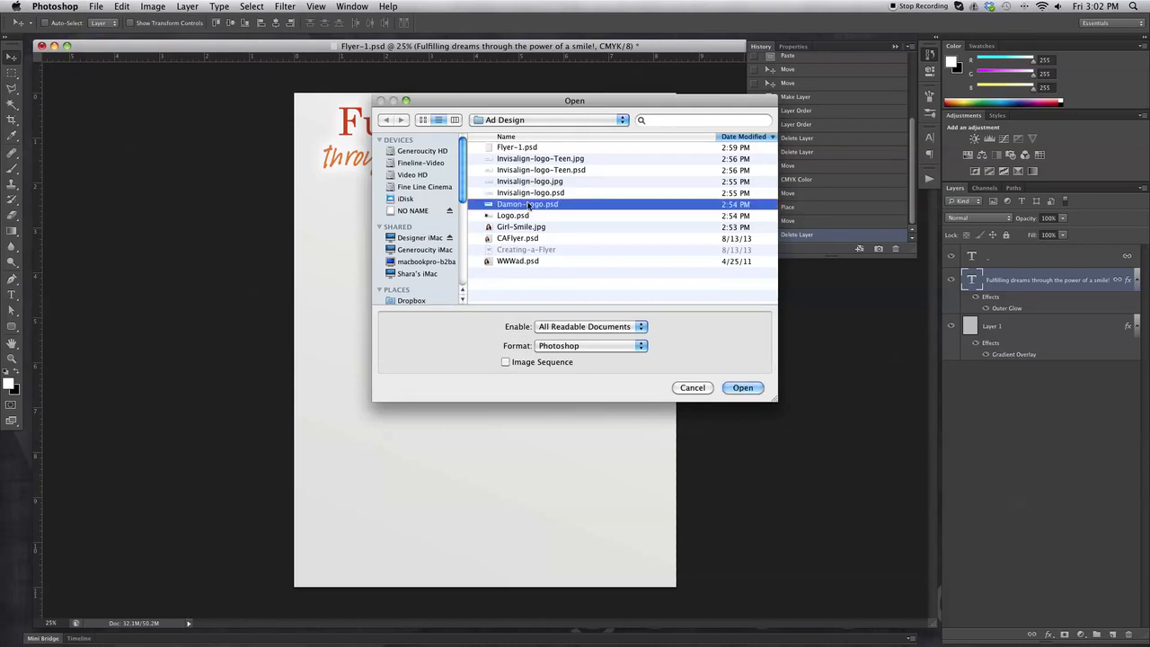
left_click(744, 388)
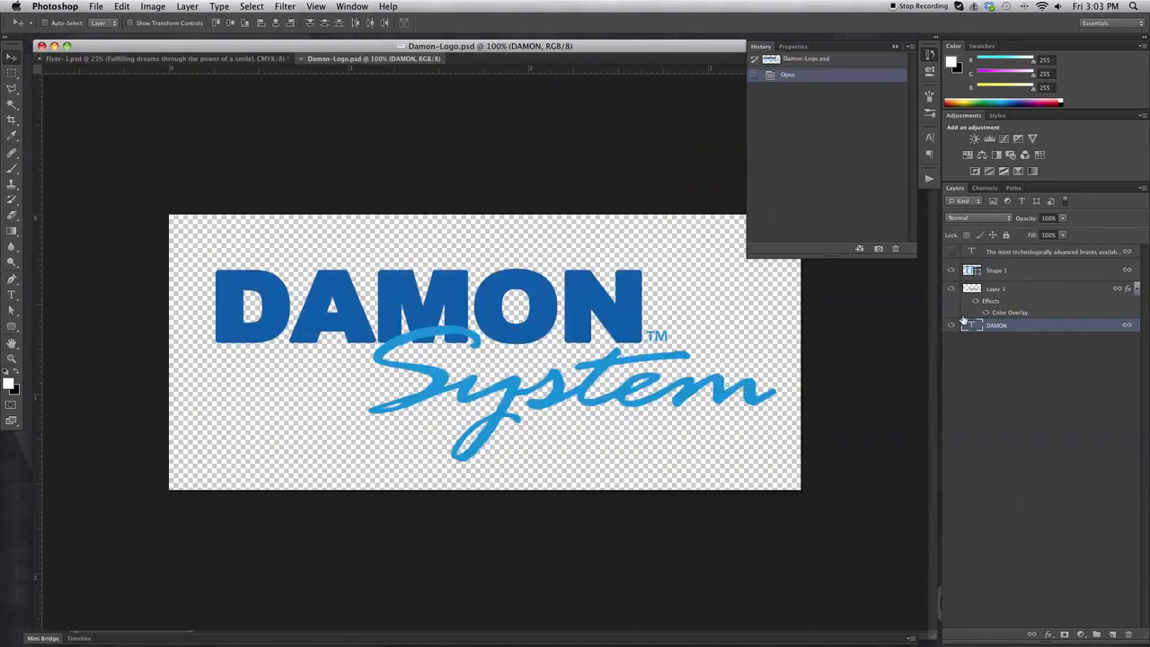
left_click(12, 295)
left_click_drag(289, 305, 381, 305)
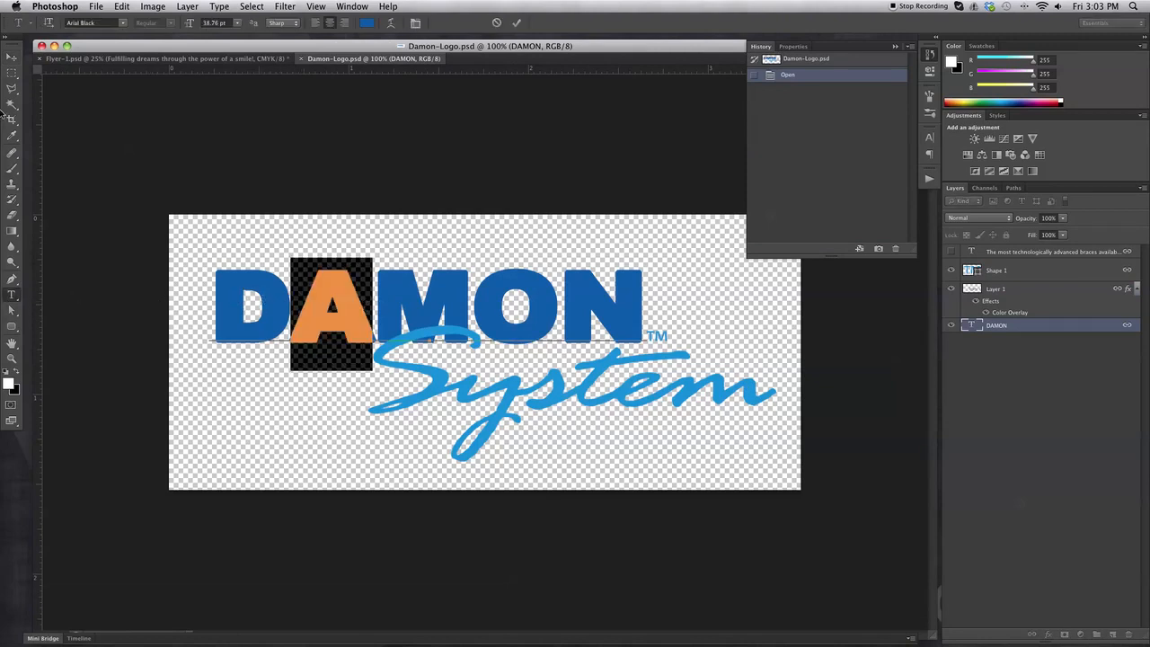
left_click(11, 57)
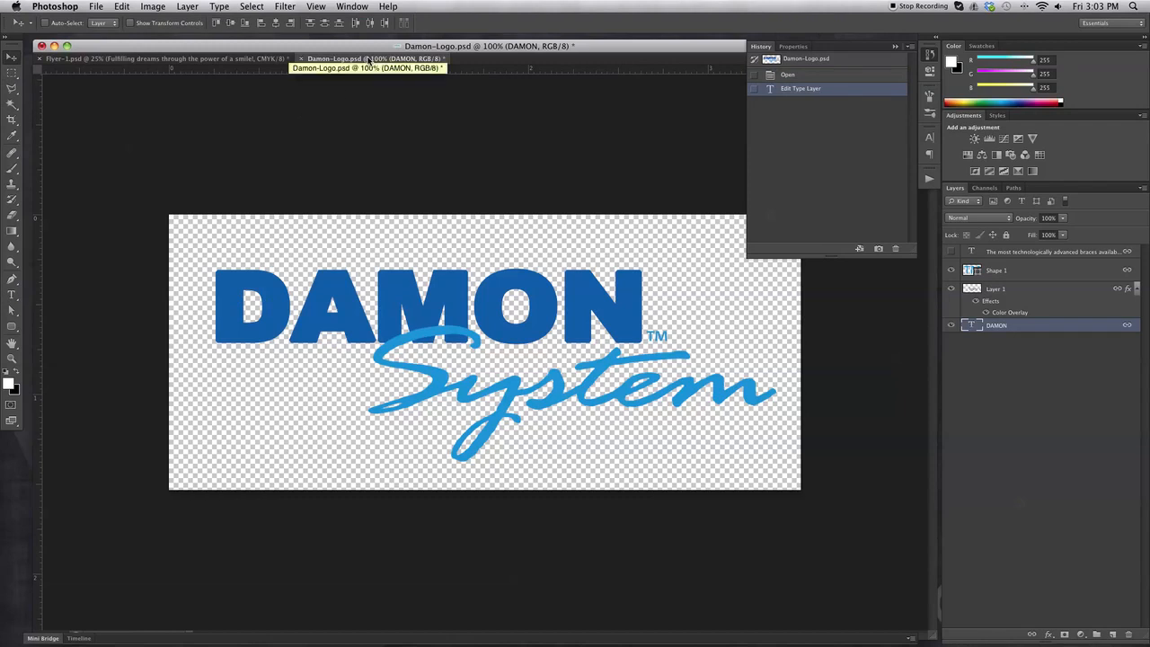
Drag the logo layers into Flyer-1.psd and close Damon-Logo.psd without saving.
left_click_drag(364, 61, 551, 201)
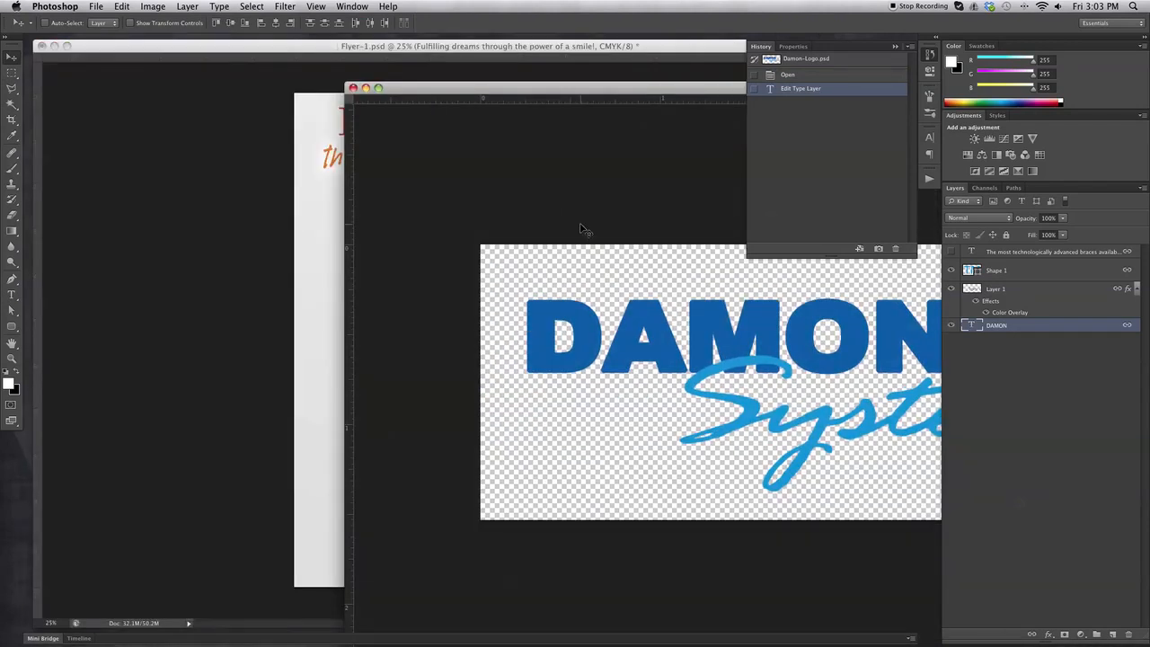
left_click_drag(602, 330, 379, 209)
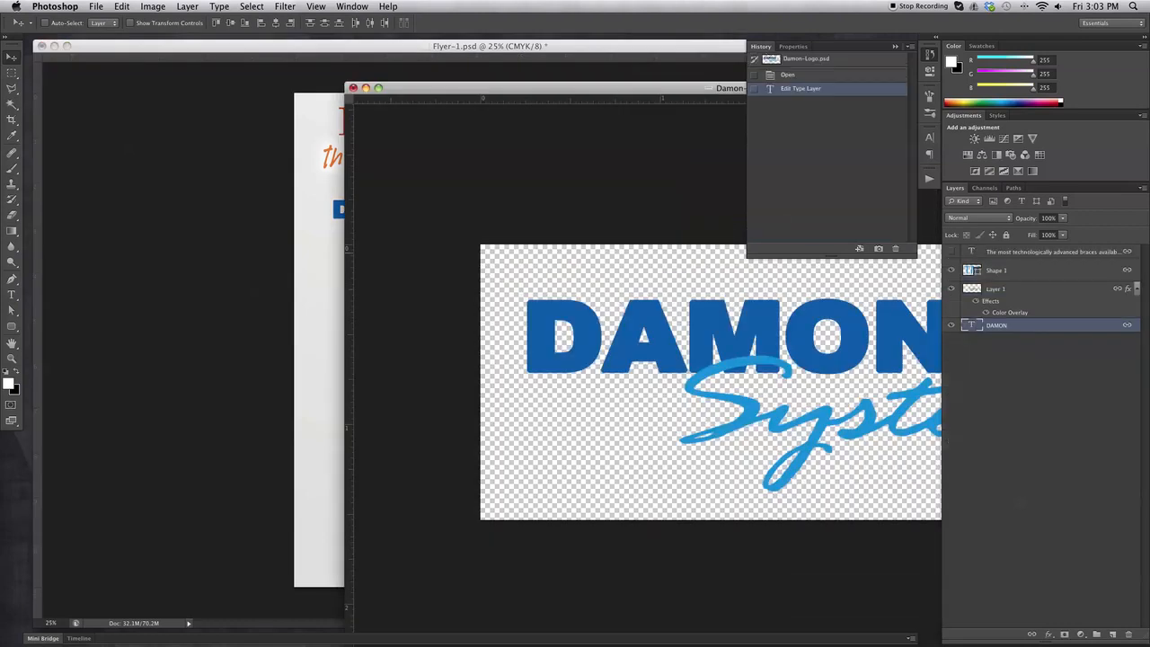
left_click(353, 88)
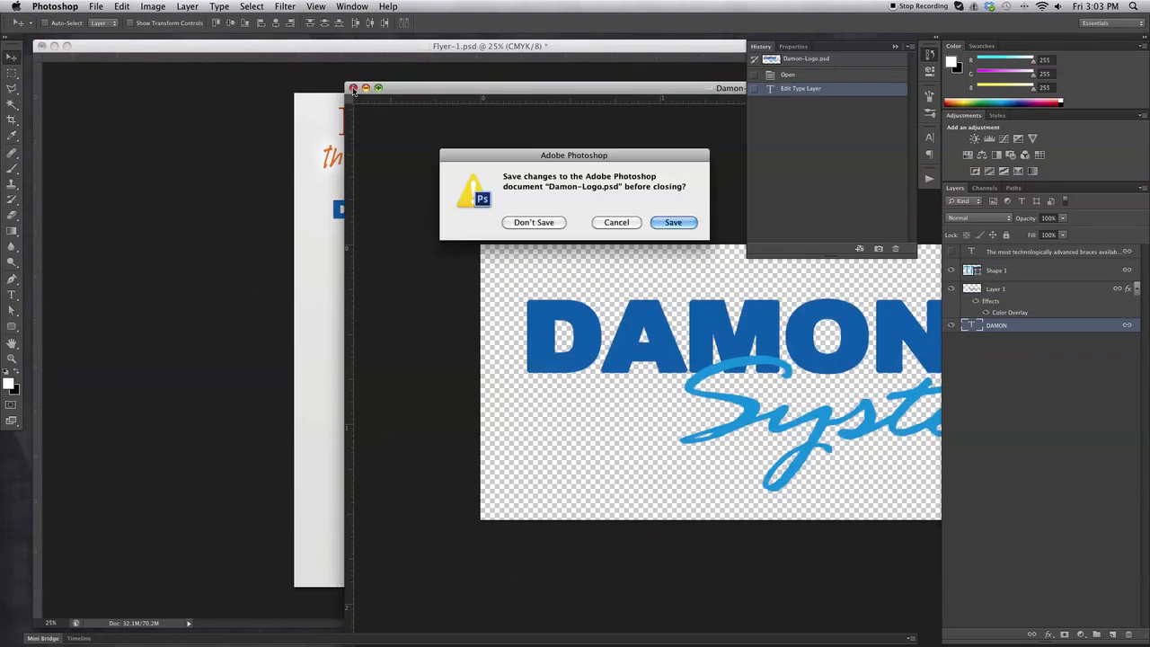
left_click(533, 223)
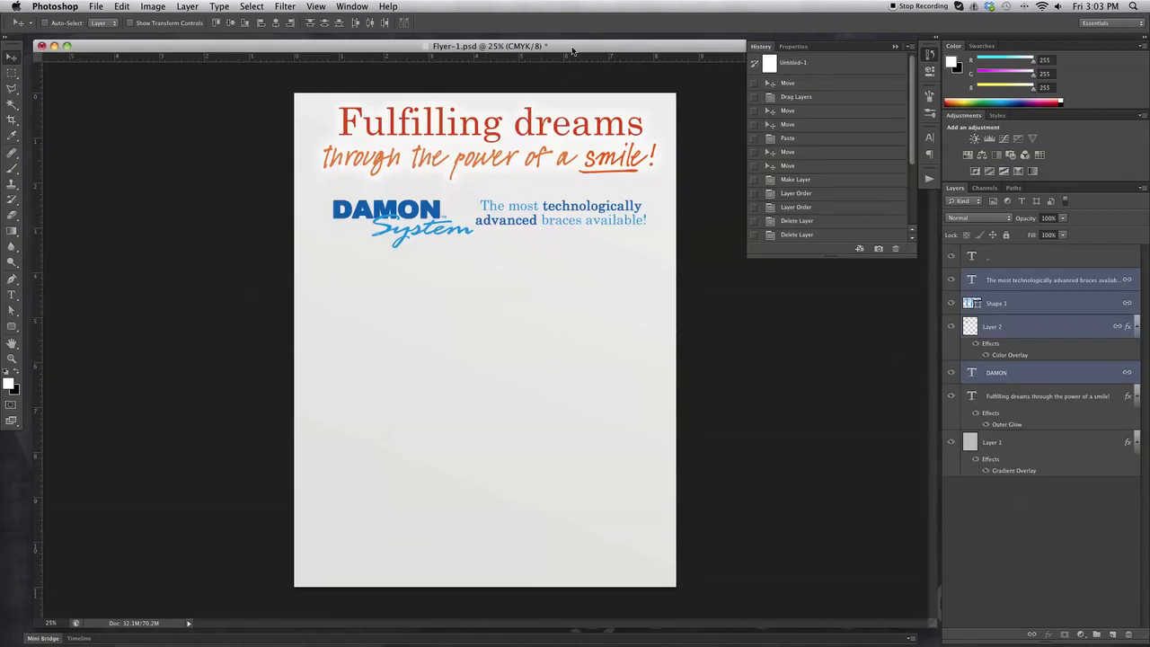
Save Flyer-1.psd with Cmd+S and bring up the Open dialog.
left_click_drag(579, 46, 573, 47)
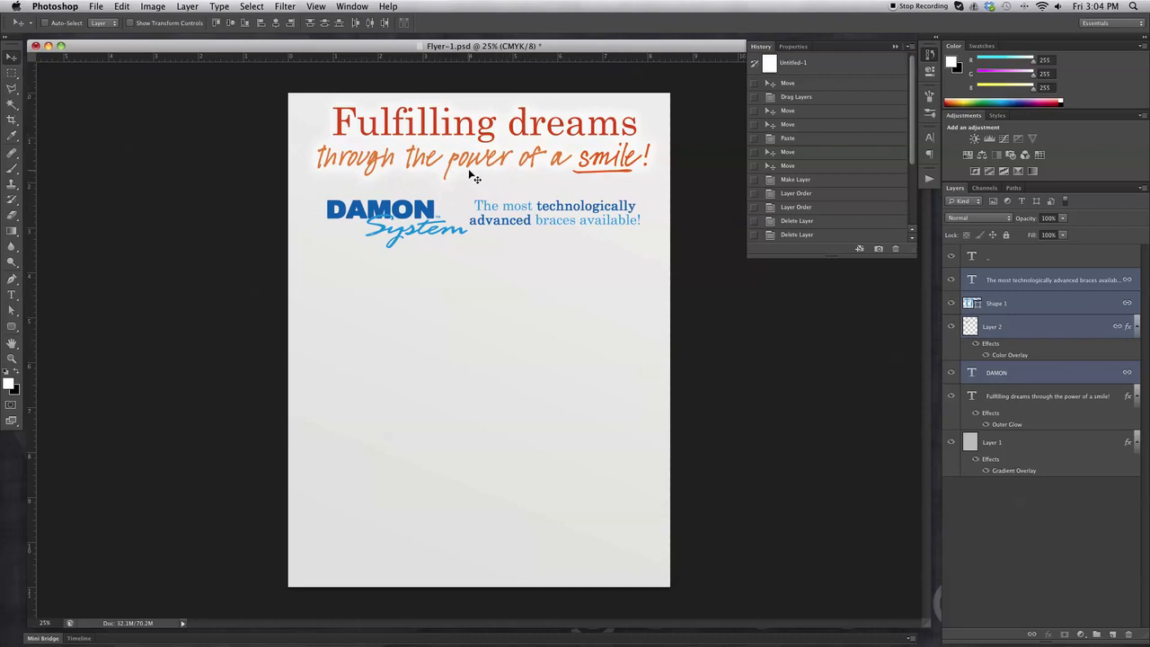
key("super+s")
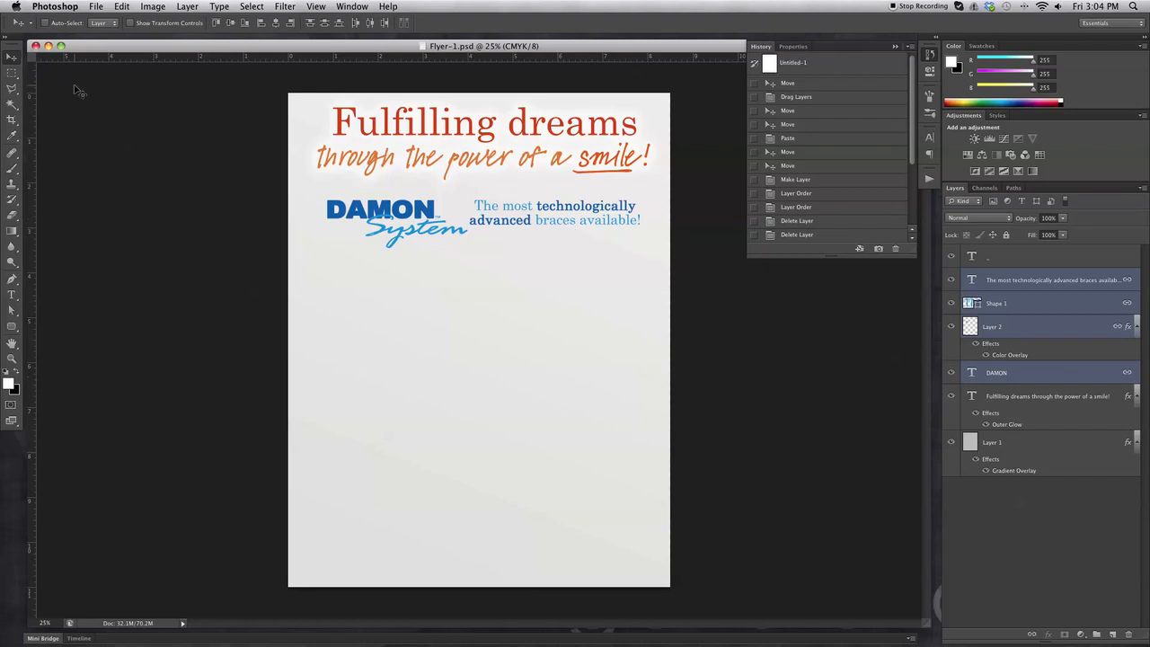
left_click(93, 6)
left_click(111, 30)
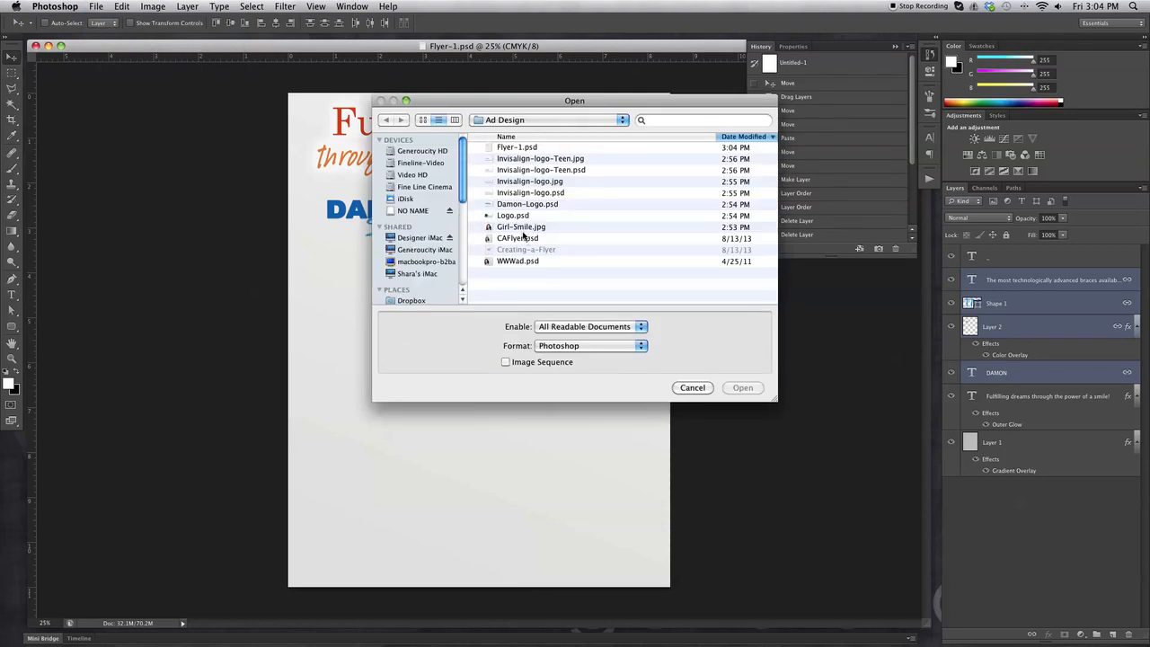
Open Girl-Smile.jpg, convert its Background to Layer 0, and duplicate it as Layer 0 copy.
left_click(524, 230)
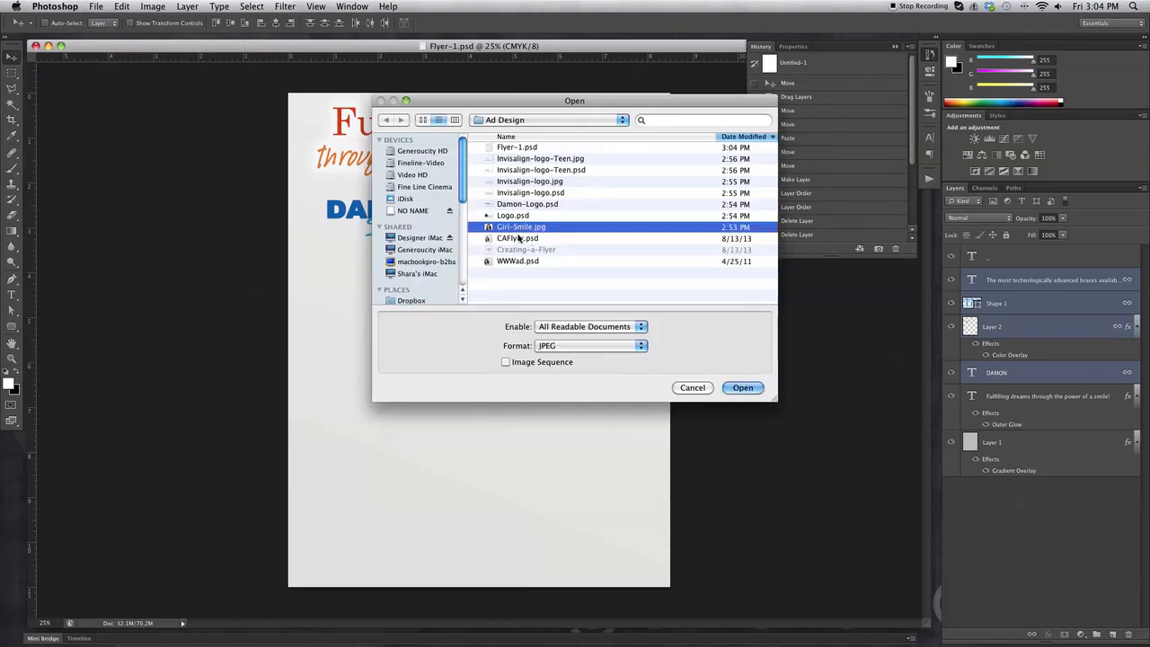
left_click(744, 387)
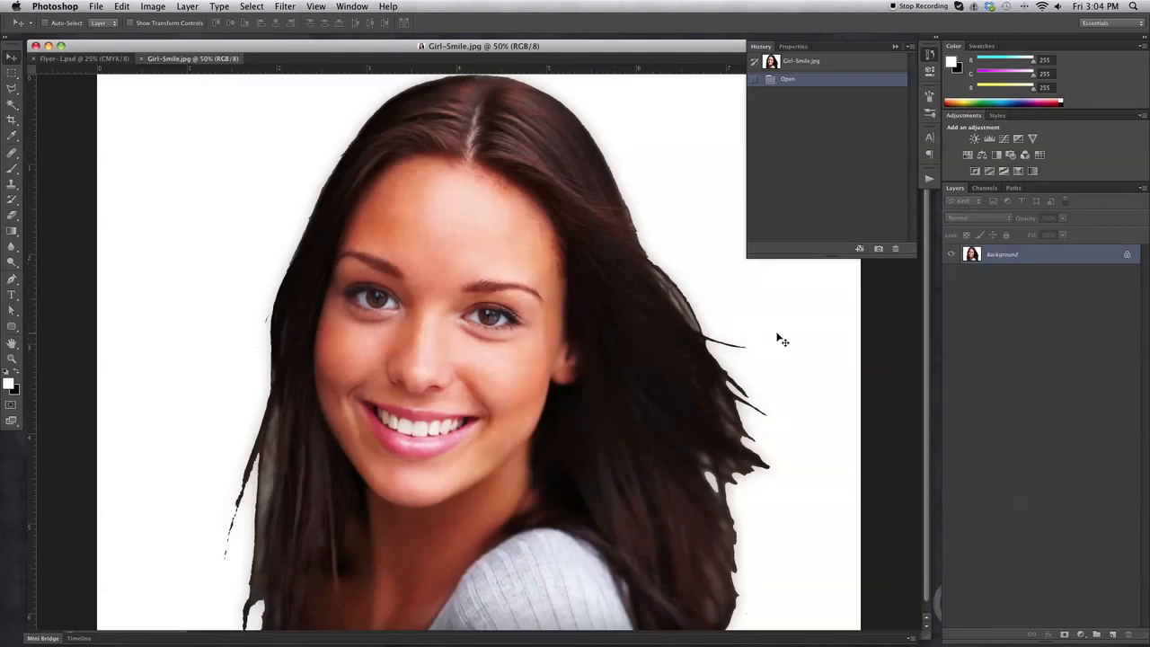
left_click_drag(216, 60, 333, 70)
double_click(1041, 257)
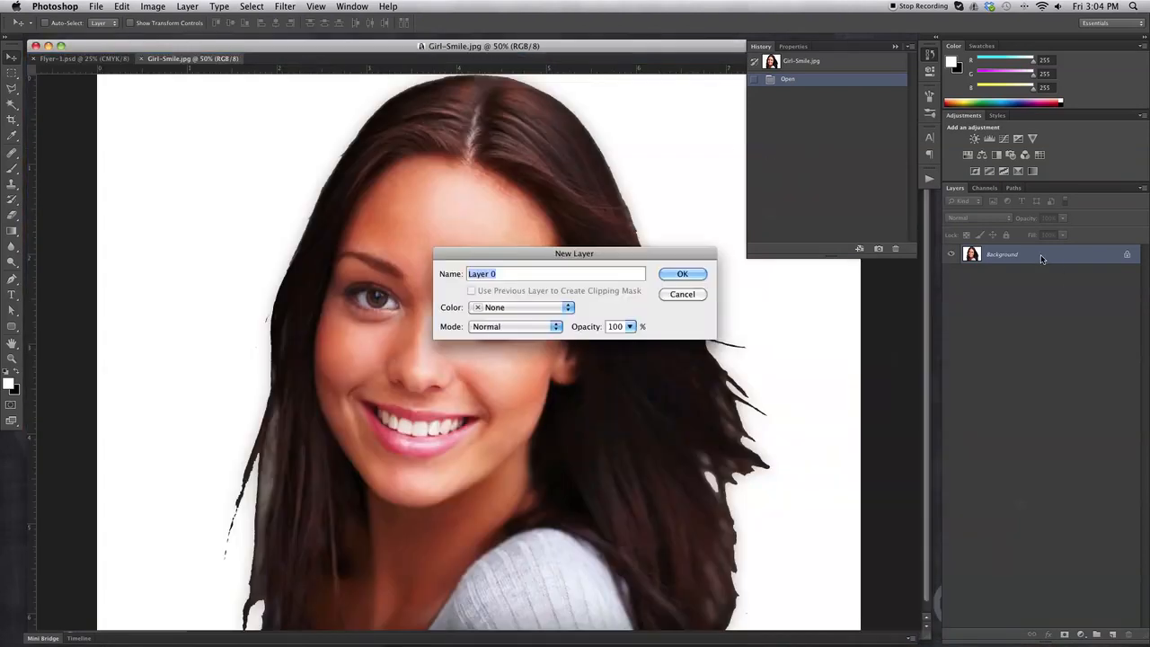
left_click(694, 271)
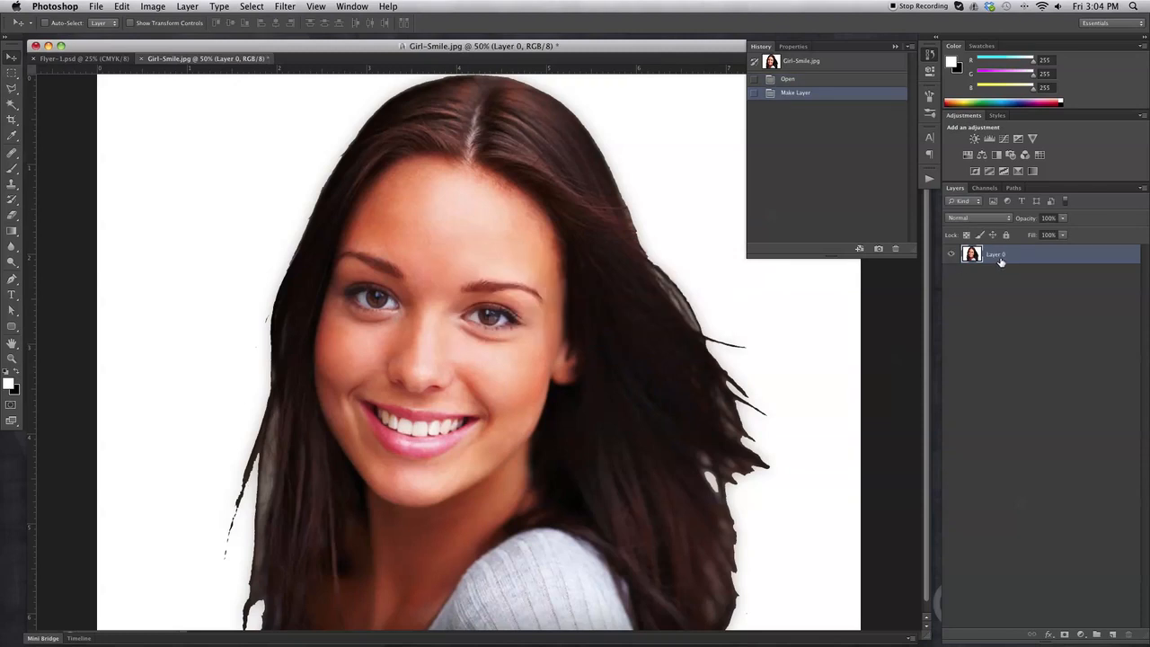
left_click_drag(999, 261, 1111, 636)
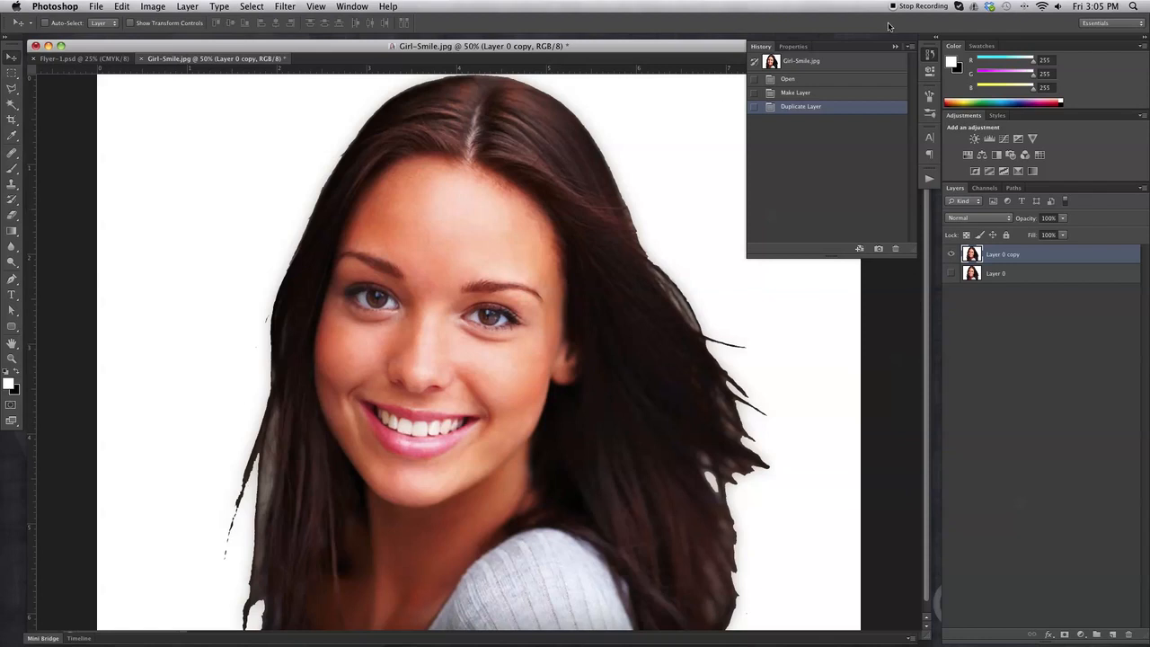
Magic Wand the white backdrop at tolerance 50, delete it from Layer 0 copy, then deselect.
left_click(930, 54)
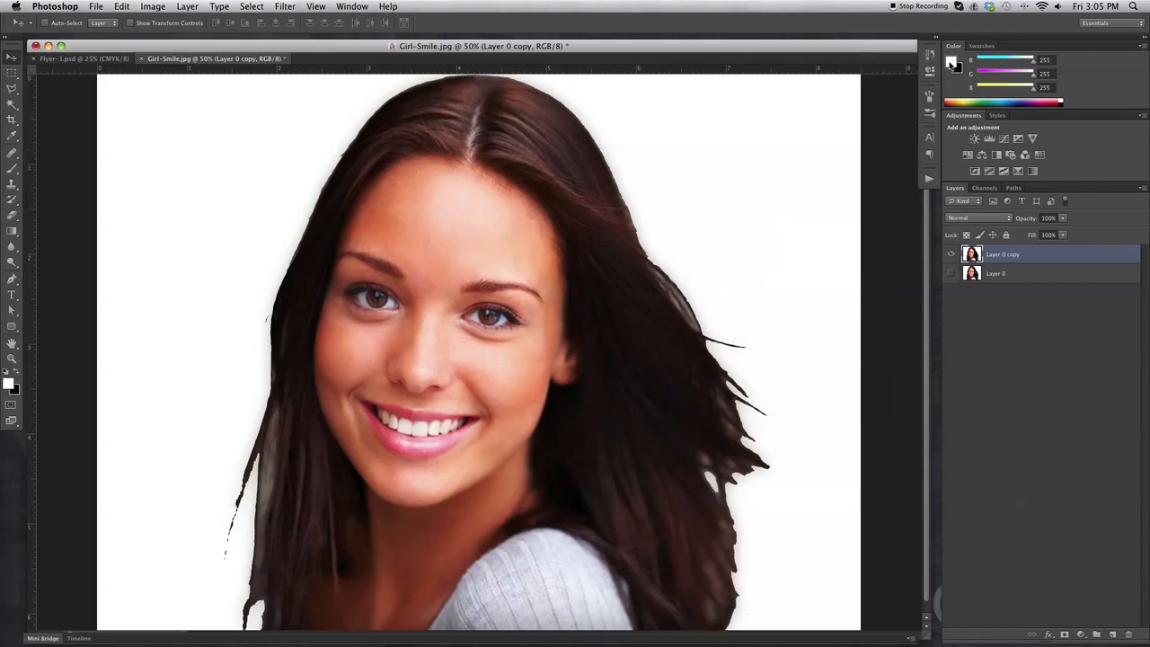
left_click(930, 55)
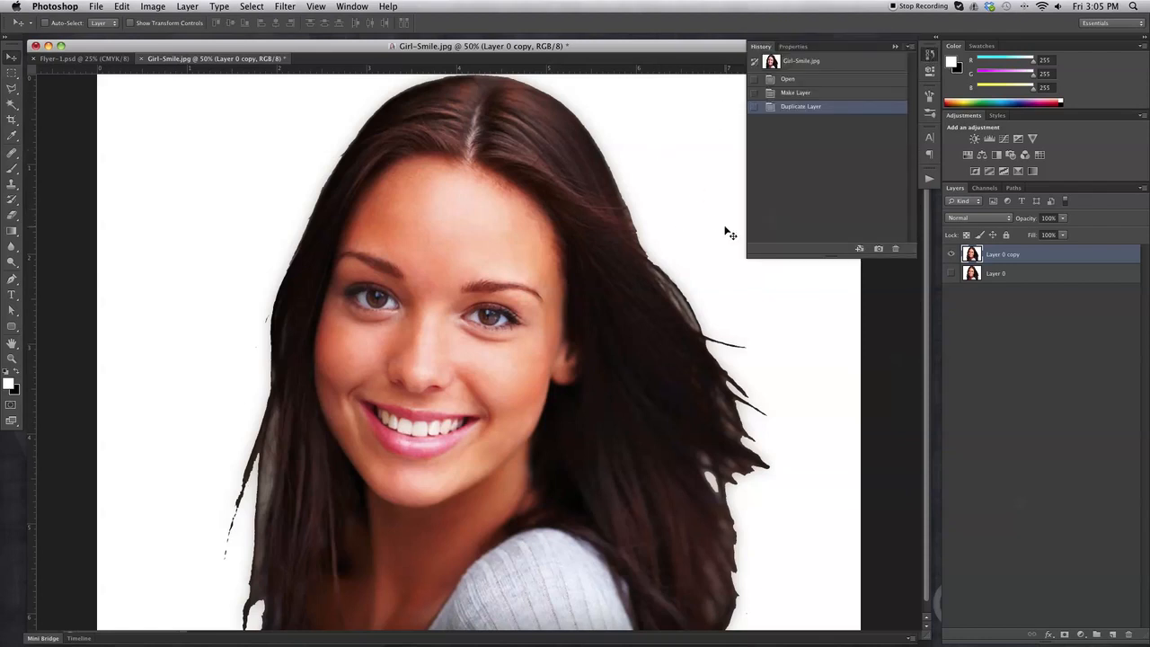
left_click(930, 55)
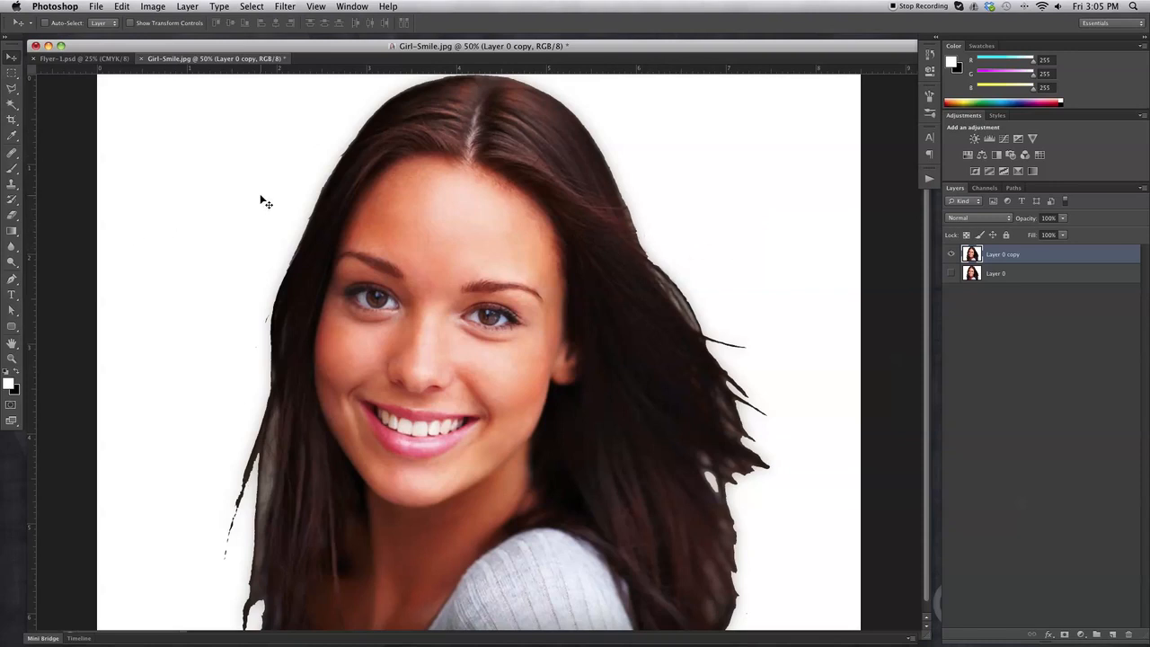
left_click(11, 104)
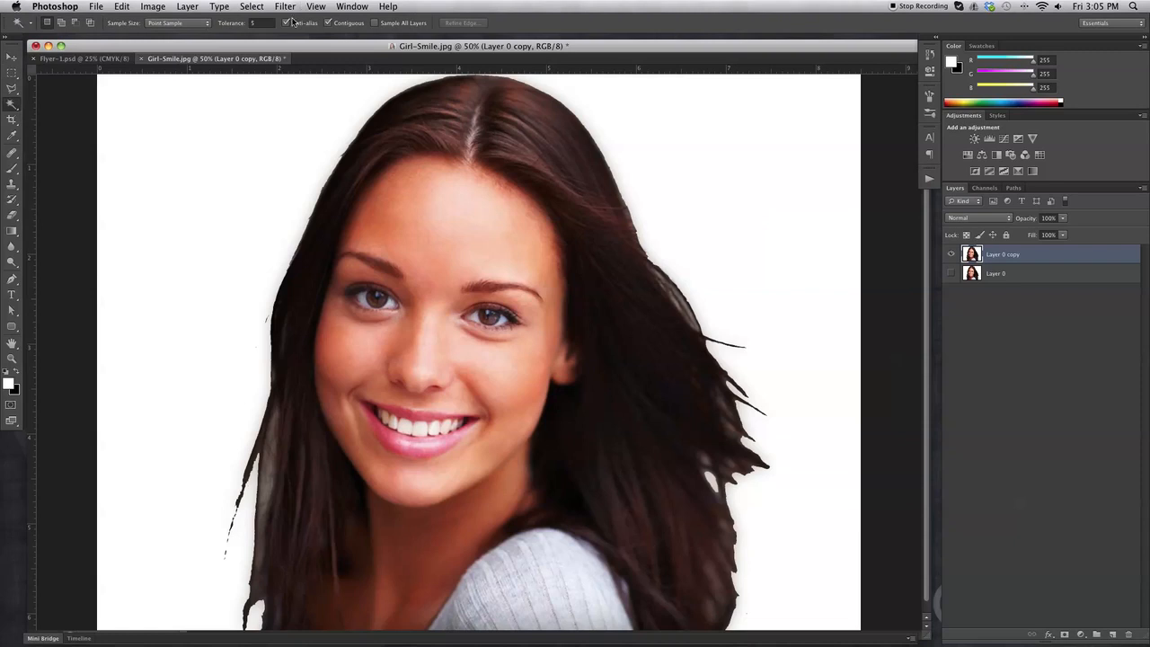
left_click(254, 22)
left_click(295, 109)
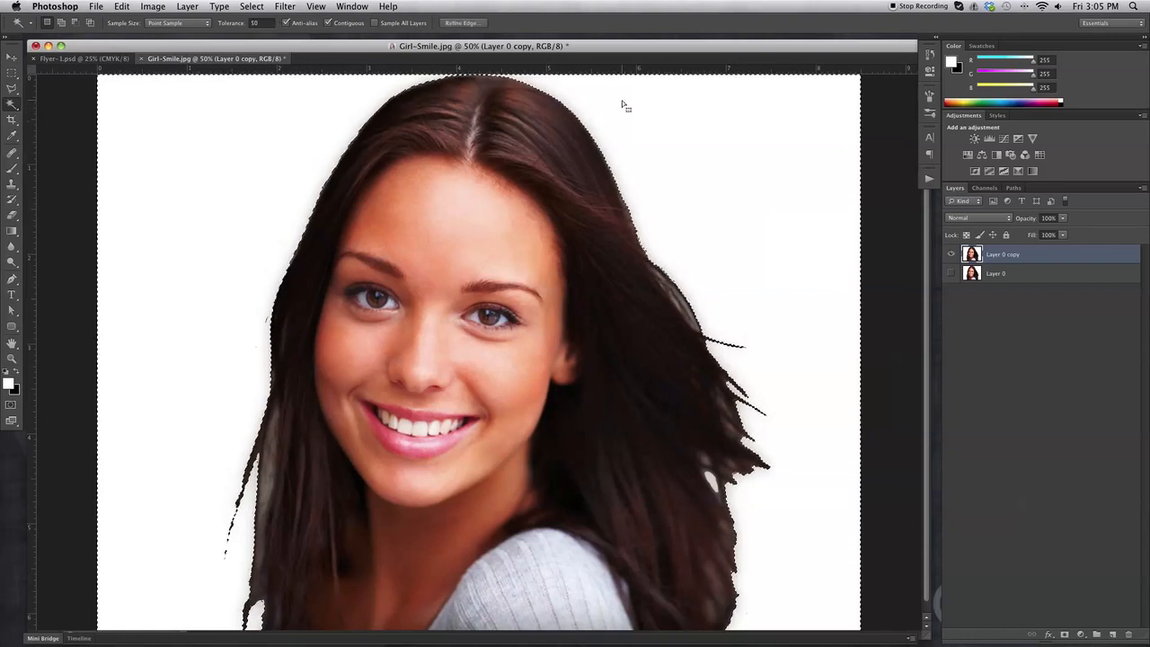
key("super+d")
left_click(773, 198)
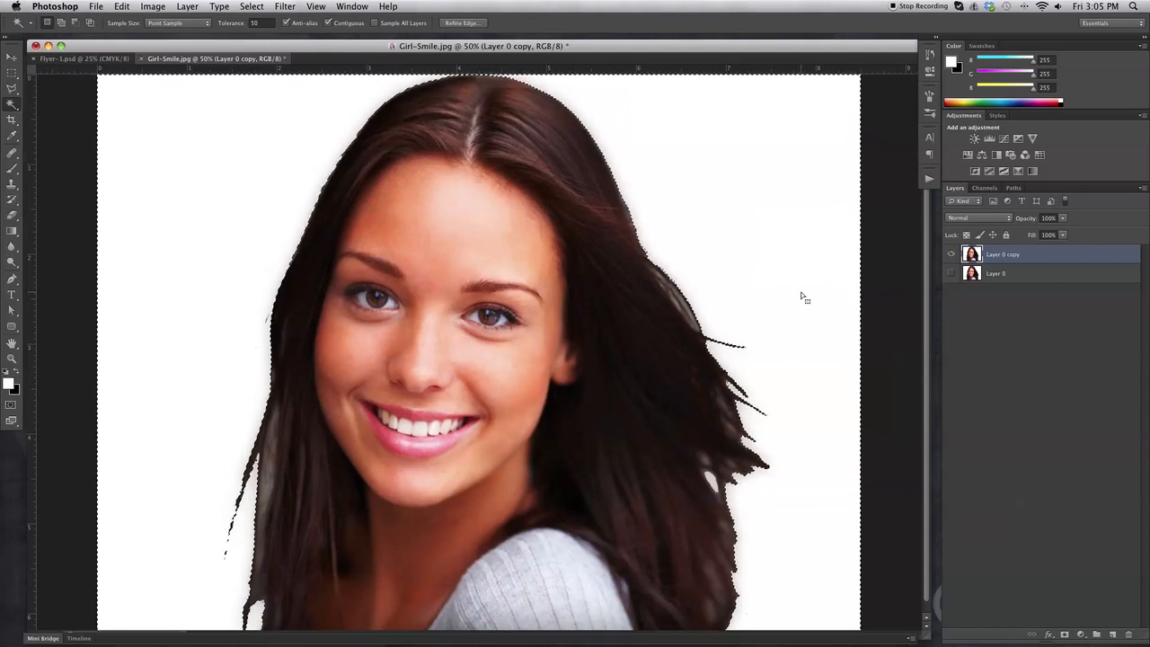
key("Delete")
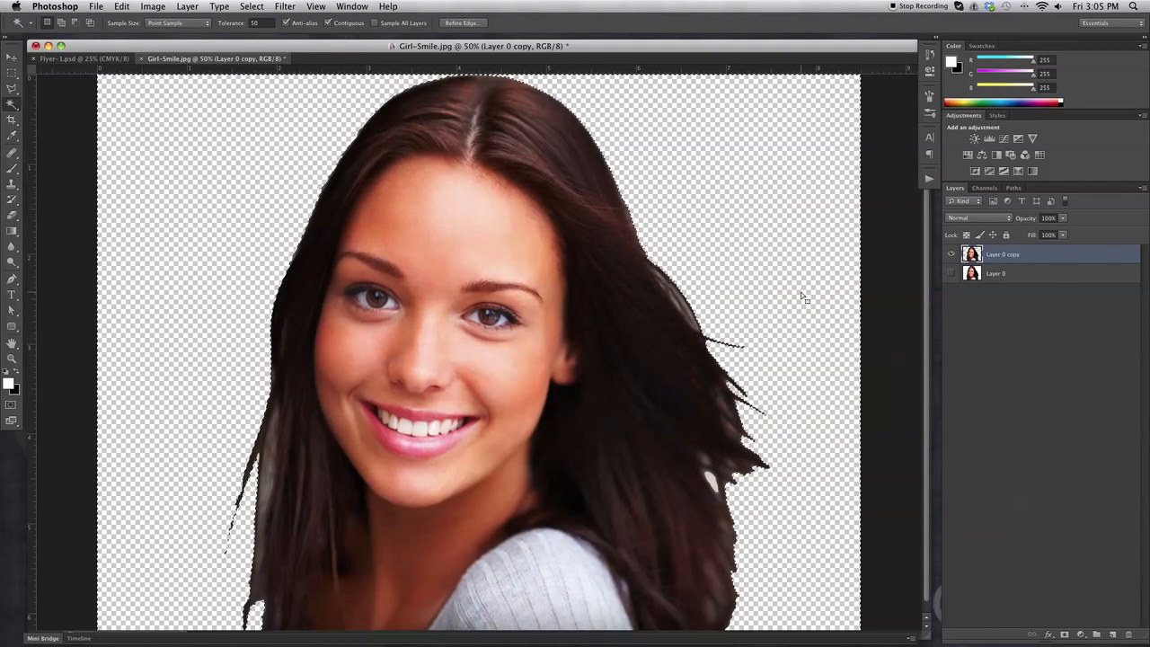
left_click(12, 72)
left_click(184, 135)
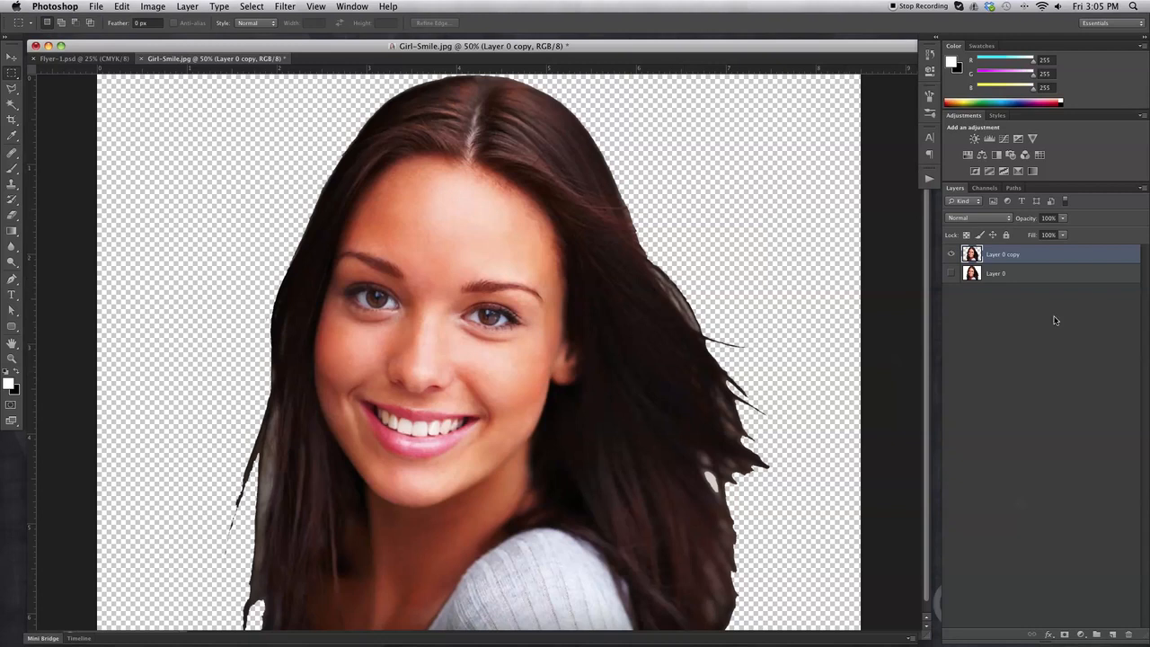
Choose the Clone Stamp and size its brush, around 63 px then slightly smaller.
left_click(11, 187)
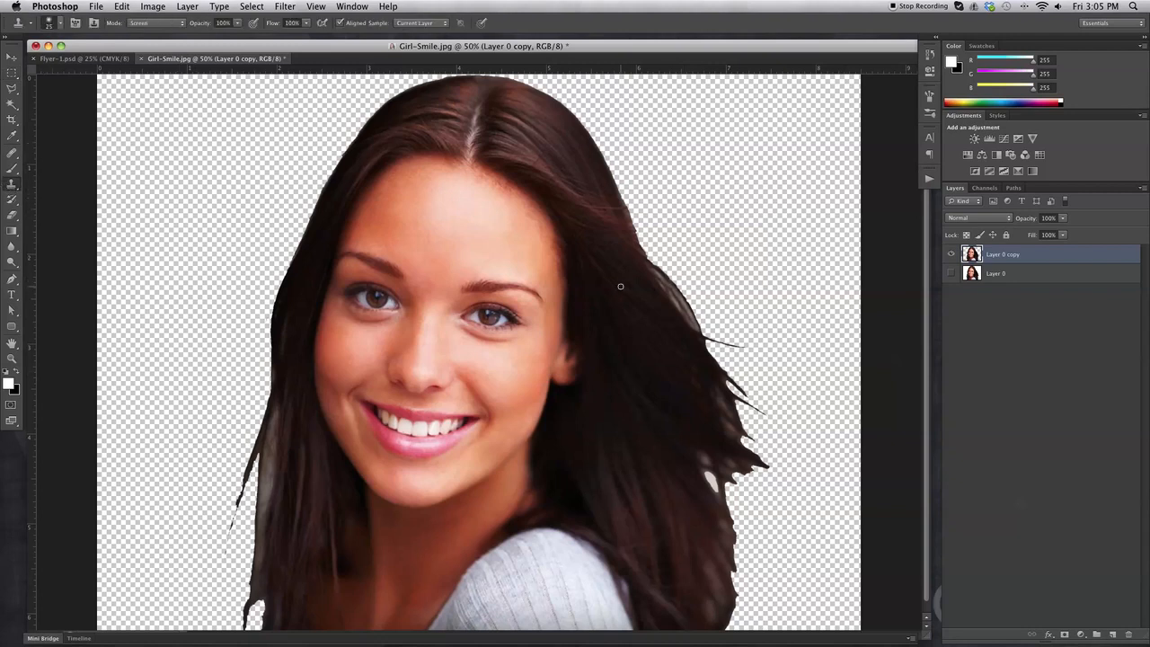
left_click(59, 26)
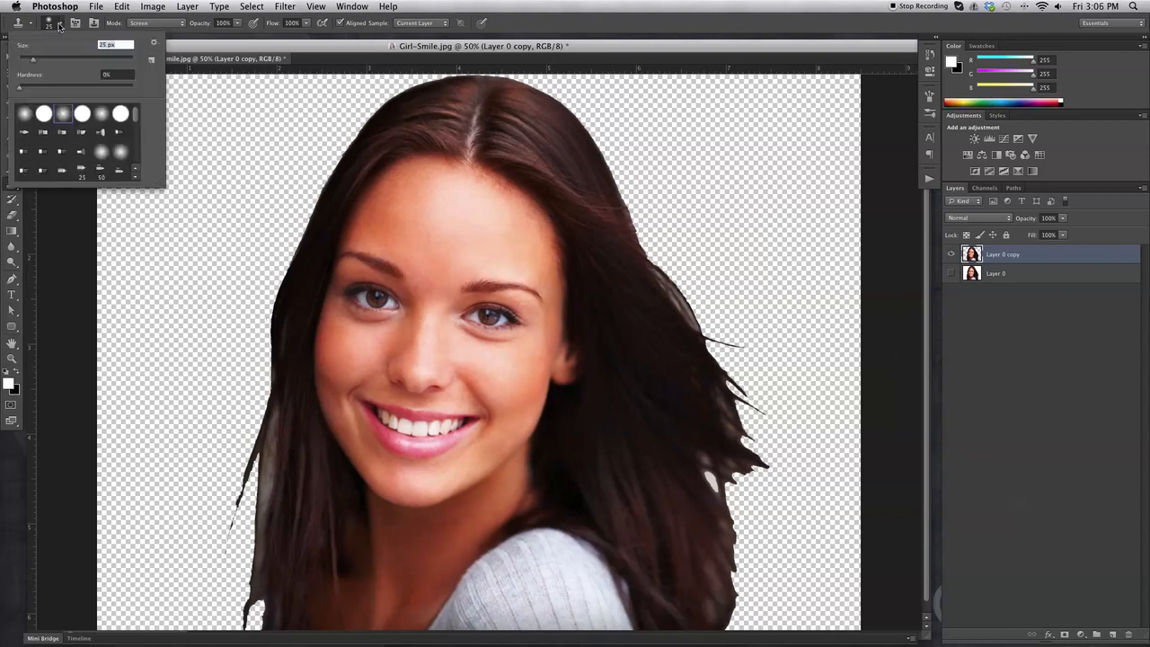
left_click_drag(42, 61, 56, 61)
key("BackSpace")
type("[[]]--===")
key("Return")
left_click(664, 226)
left_click(662, 225)
left_click(671, 225)
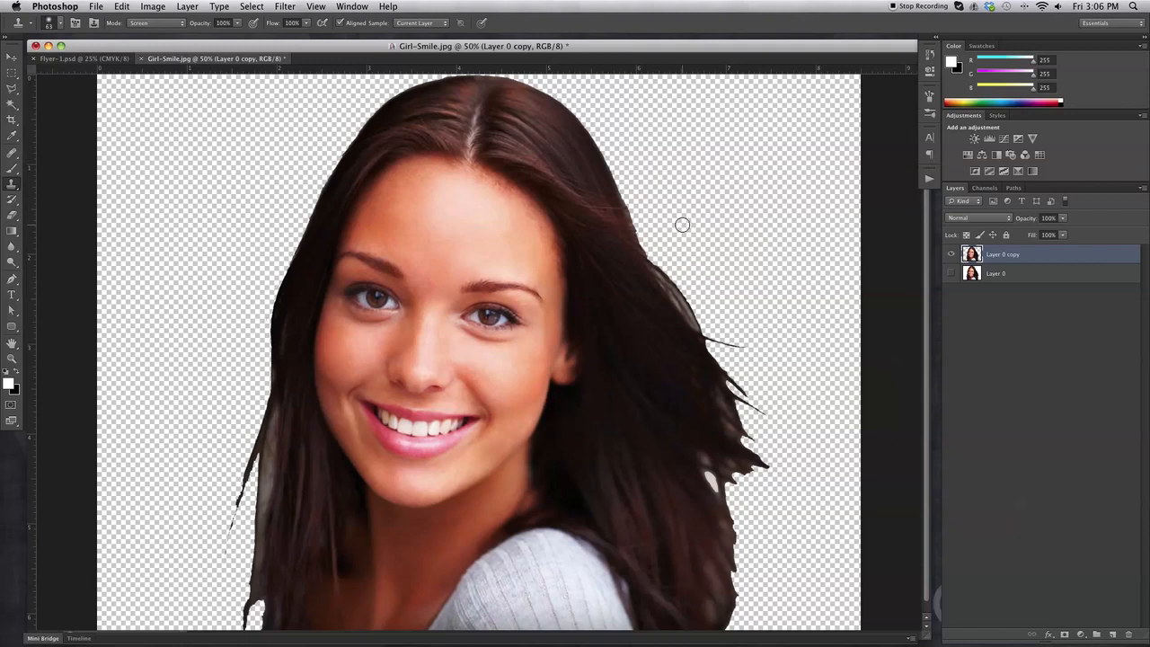
key("bracketleft")
key("bracketleft")
Clone hair over the girl's right hair edge and set the blend mode to Normal.
mouse_move(649, 271)
left_mouse_down()
mouse_move(565, 281)
mouse_move(650, 271)
mouse_move(667, 334)
left_mouse_up()
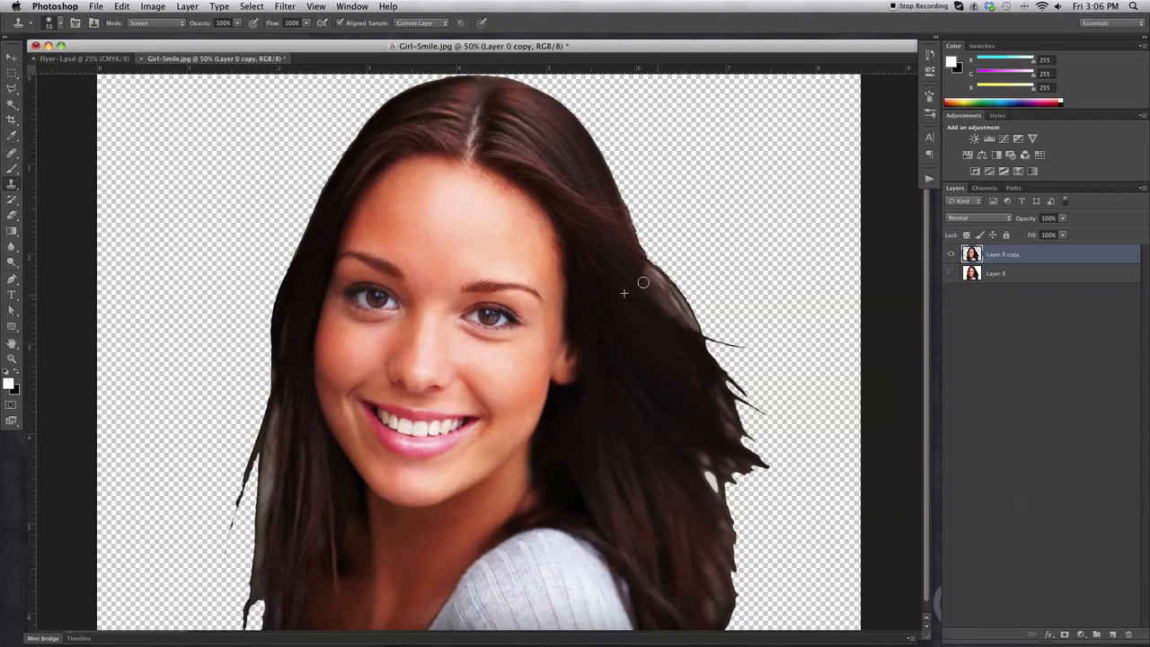
left_click_drag(648, 284, 672, 329)
left_click(156, 28)
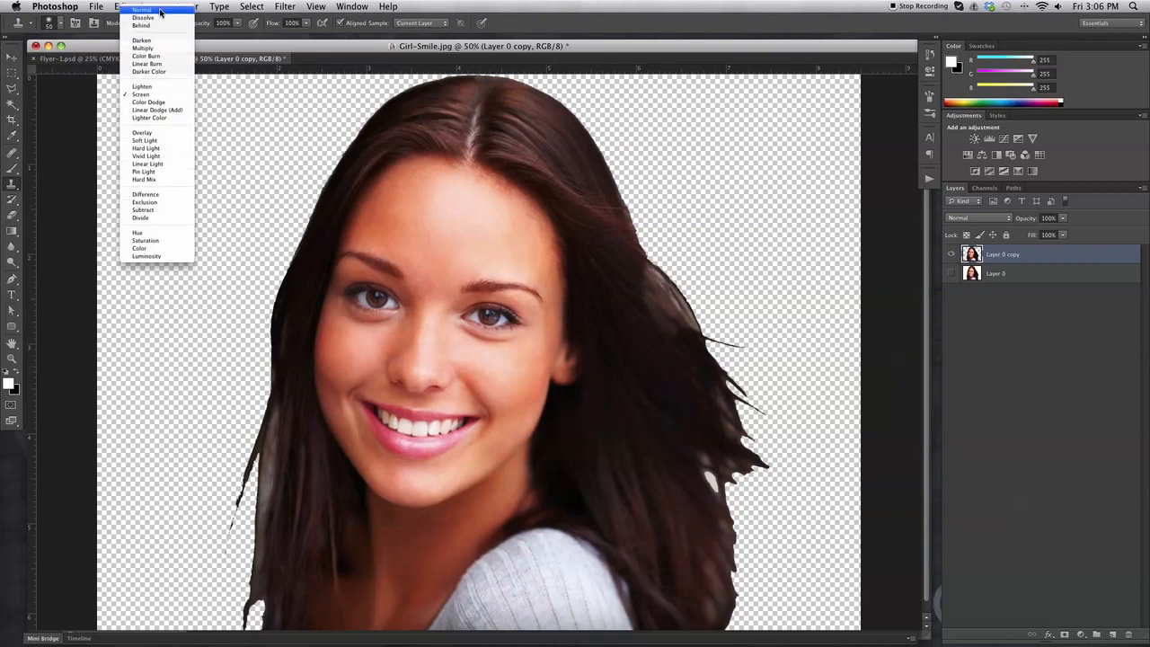
left_click(158, 10)
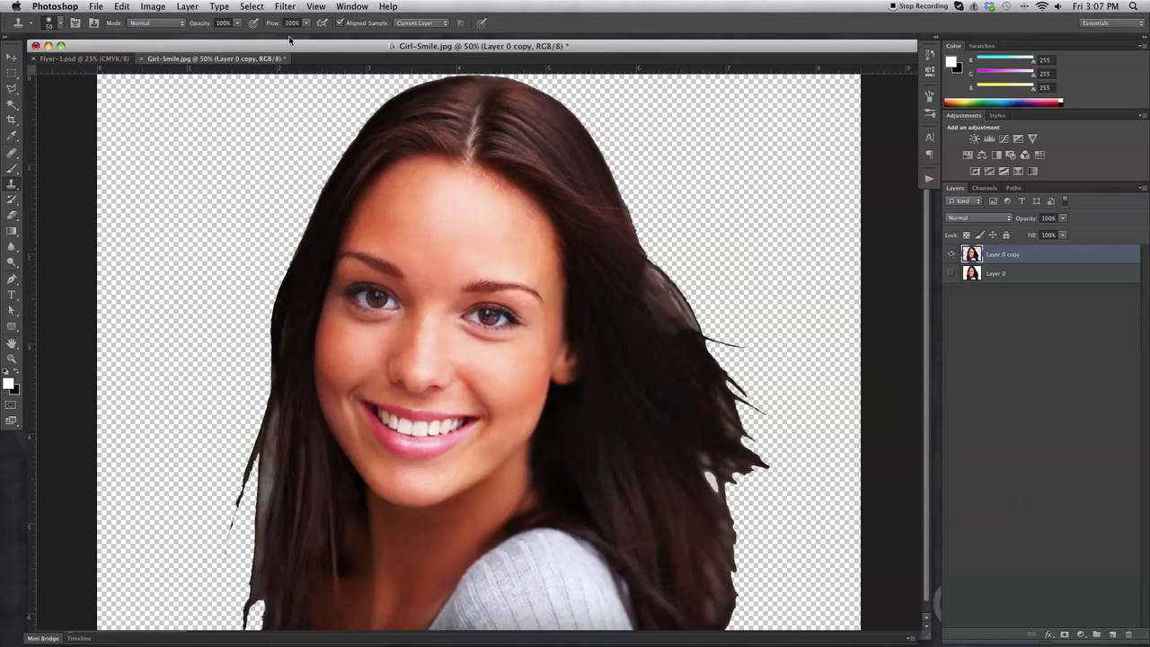
Revert History to before the clone strokes and compare Layer 0 copy with Layer 0.
left_click(11, 55)
left_click(930, 55)
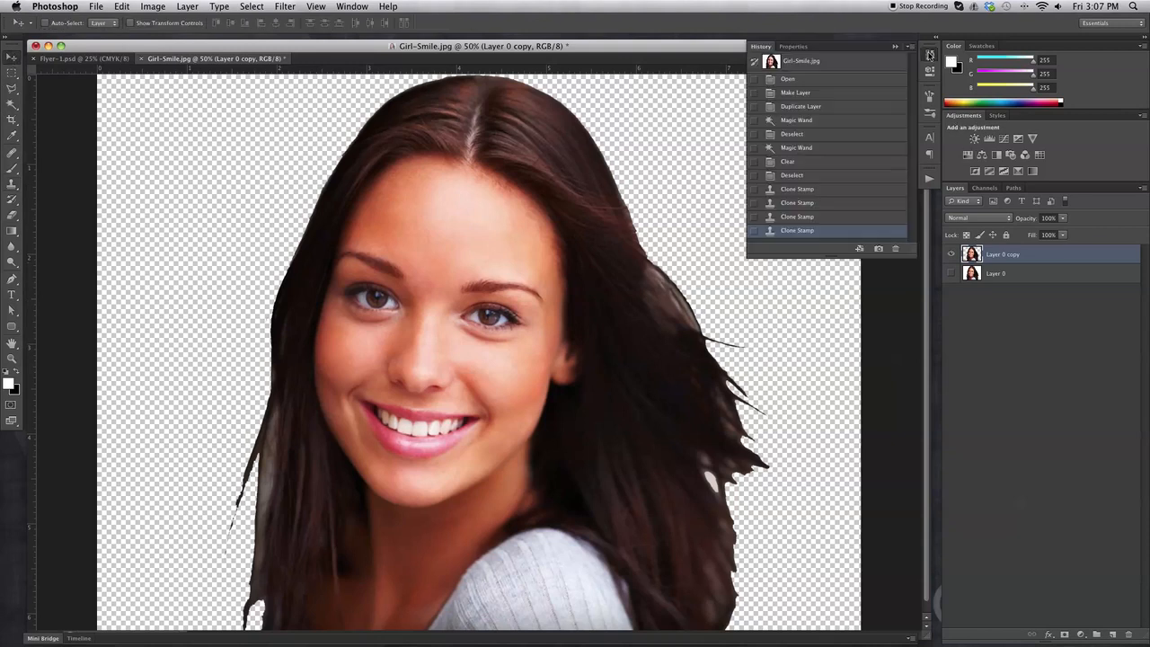
left_click(795, 176)
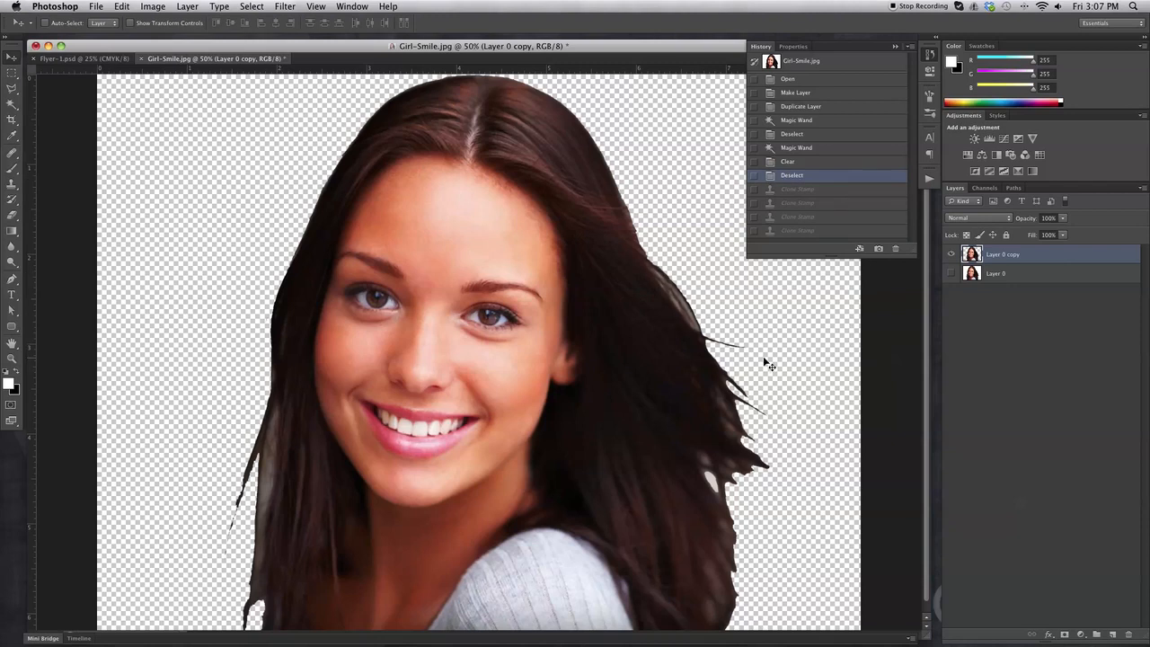
left_click(929, 55)
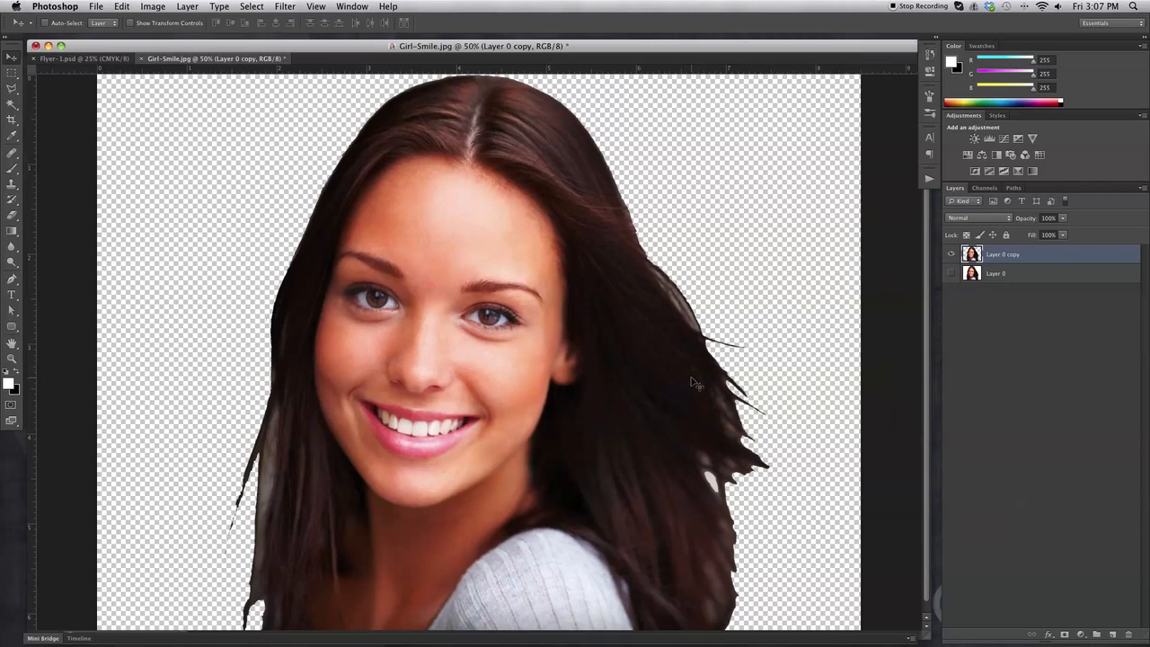
left_click(952, 256)
left_click(951, 273)
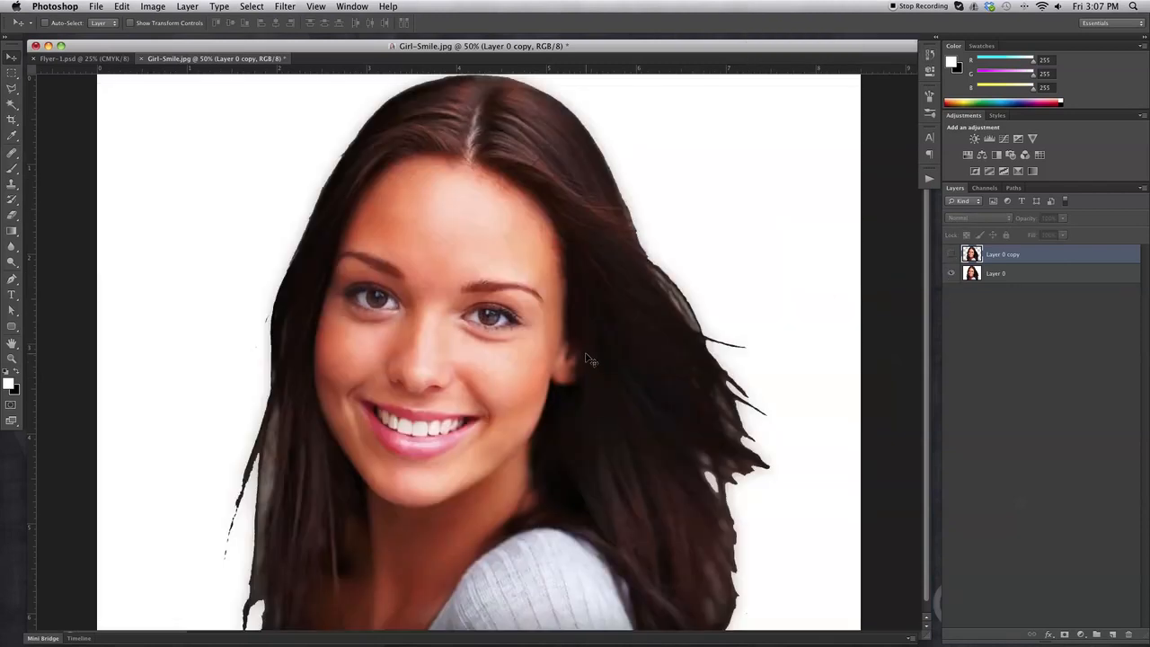
left_click(951, 254)
left_click(951, 273)
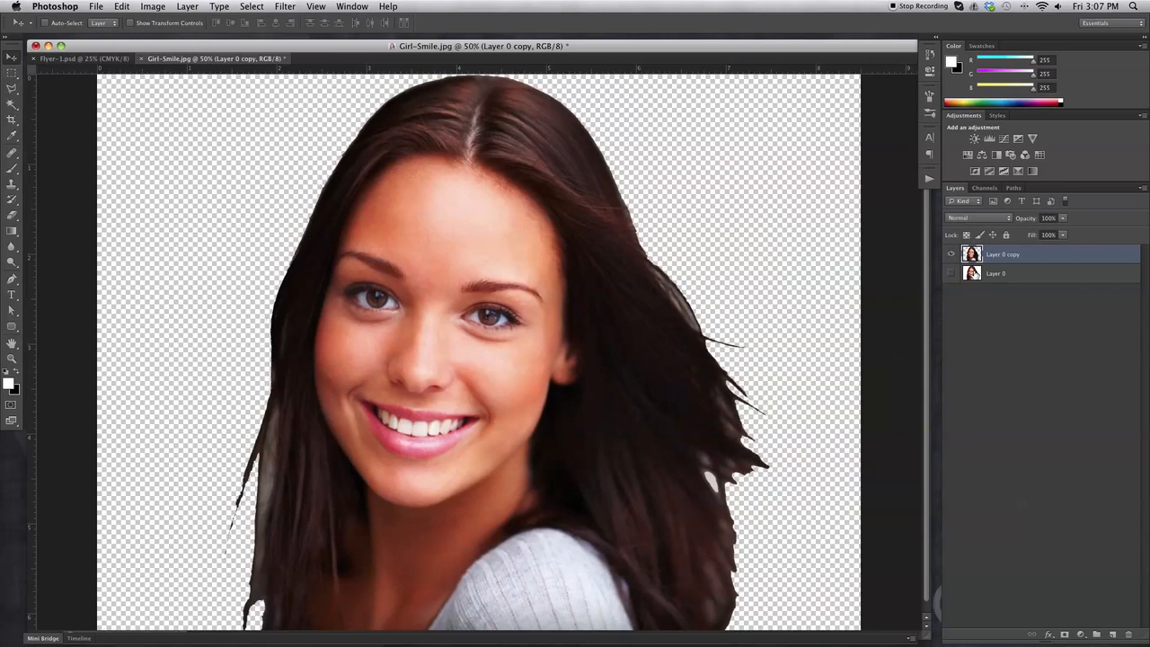
Clone dark hair over the light strands on the upper right hair edge.
left_click(12, 185)
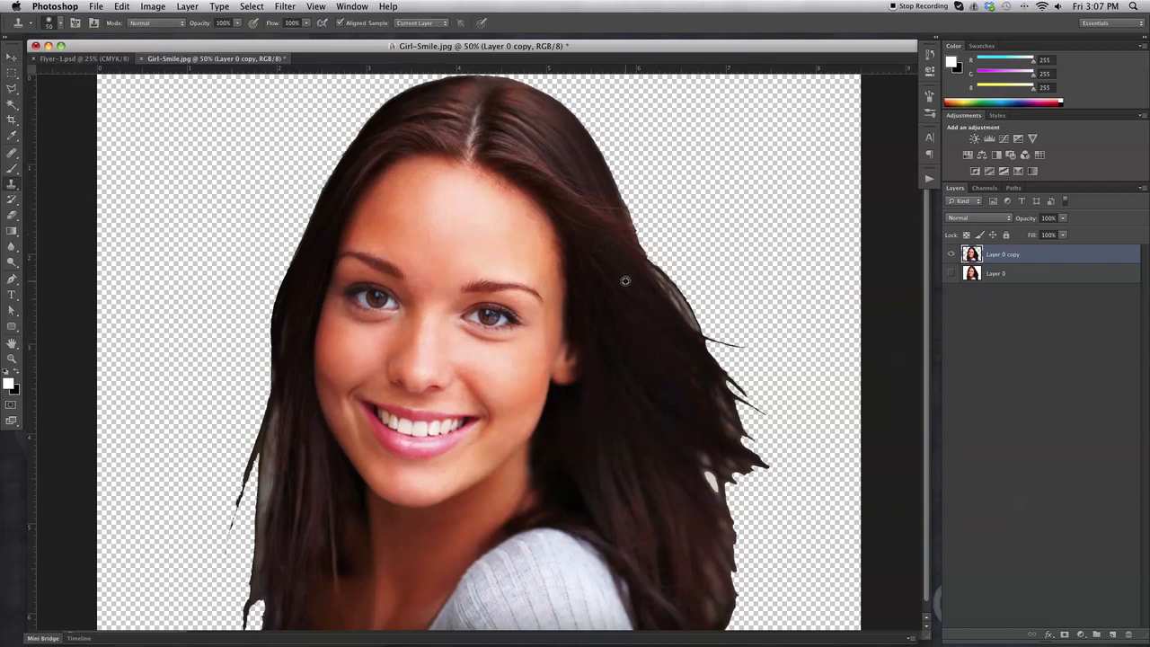
left_click_drag(644, 269, 686, 324)
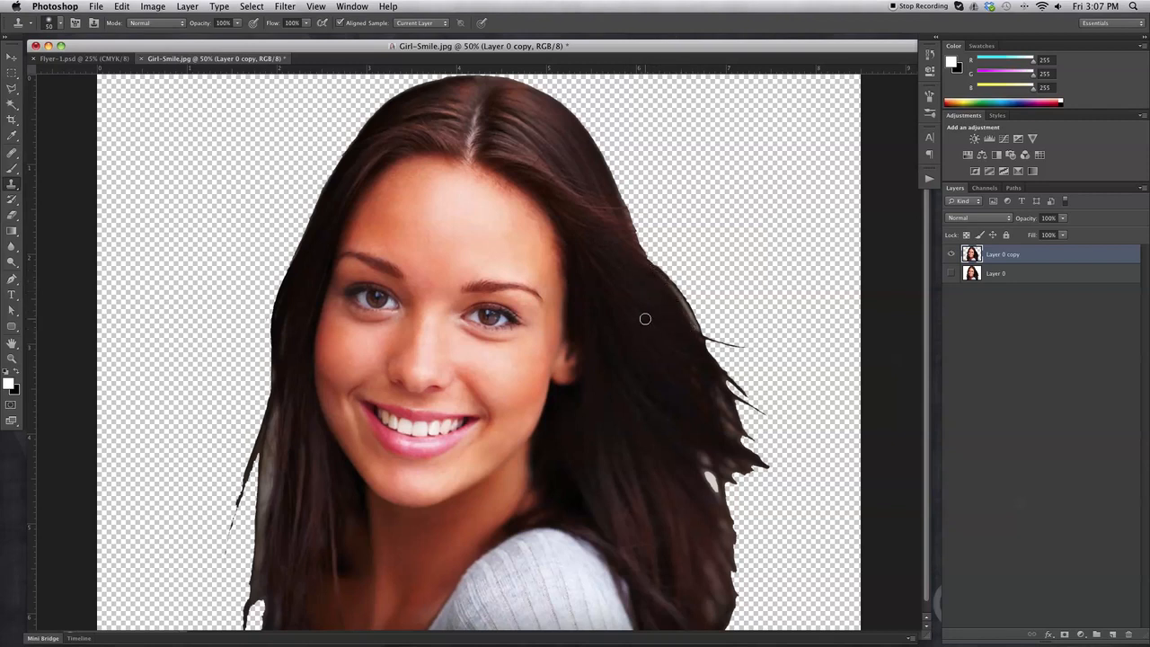
left_click_drag(657, 281, 693, 335)
left_click(681, 379, "alt")
mouse_move(711, 387)
left_mouse_down()
mouse_move(730, 424)
mouse_move(657, 374)
mouse_move(693, 431)
mouse_move(738, 432)
left_mouse_up()
left_click(655, 375, "alt")
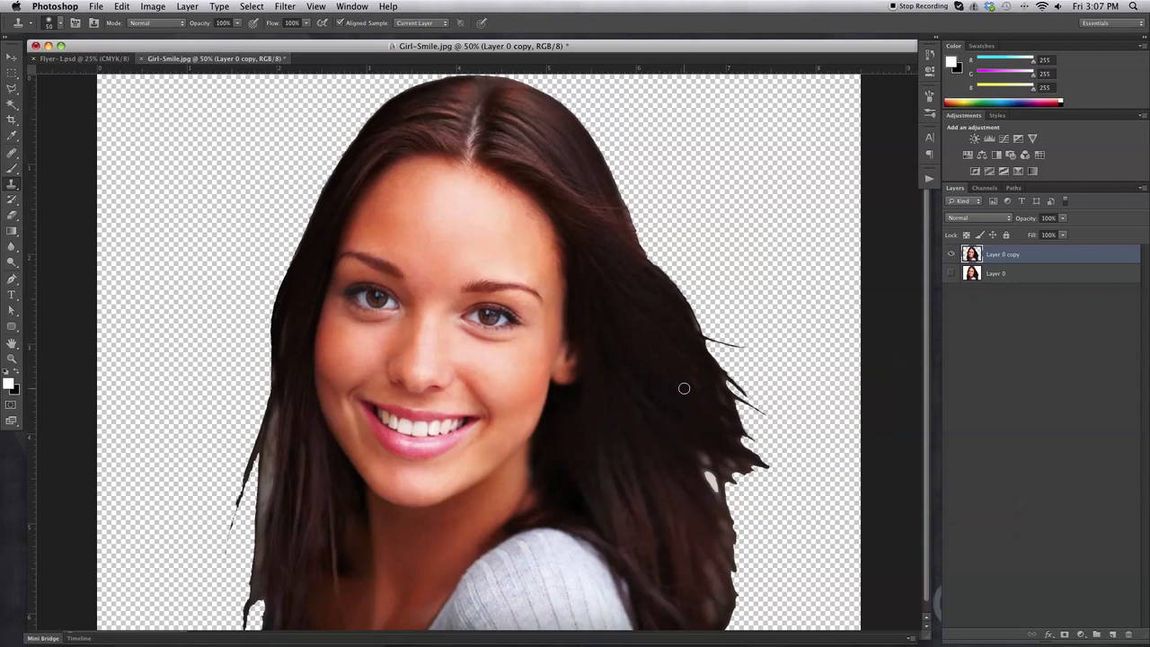
Clone hair down the lower right edge and fill the white gap in the hair.
left_click(662, 474, "alt")
mouse_move(710, 517)
left_mouse_down()
mouse_move(723, 543)
mouse_move(711, 518)
mouse_move(719, 522)
left_mouse_up()
left_click(671, 507, "alt")
mouse_move(700, 560)
left_mouse_down()
mouse_move(726, 587)
mouse_move(699, 585)
mouse_move(708, 612)
left_mouse_up()
left_click(686, 537, "alt")
left_click(684, 532, "alt")
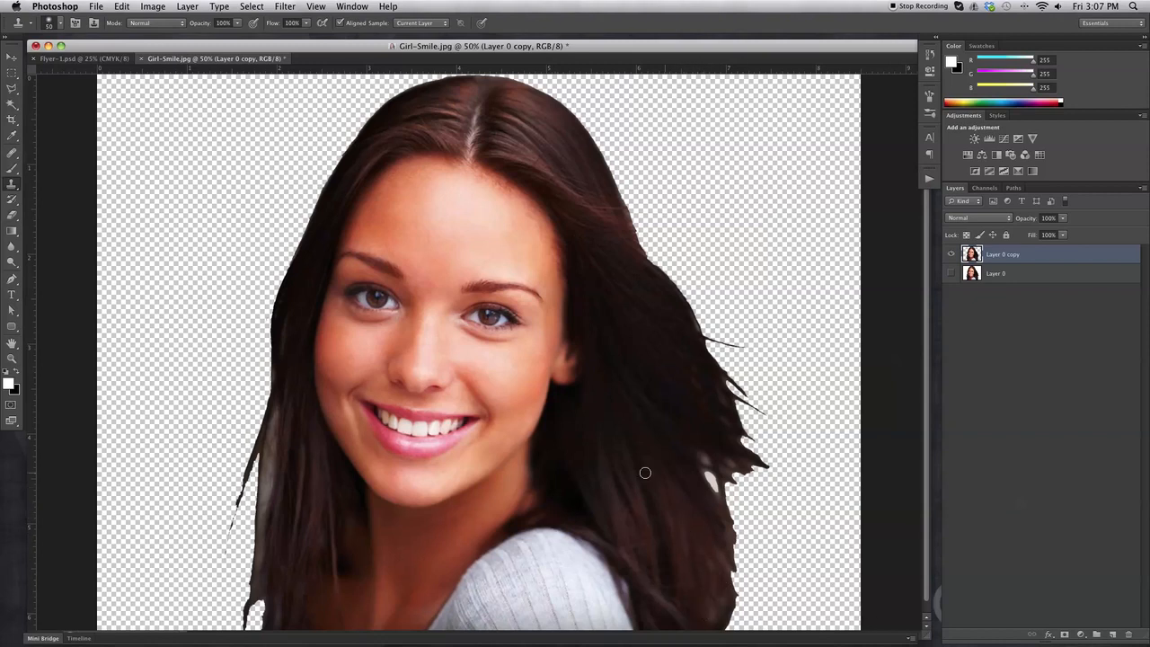
left_click(709, 472)
Test a Magic Wand selection on the hair, then float the Girl-Smile window over the flyer.
left_click(9, 105)
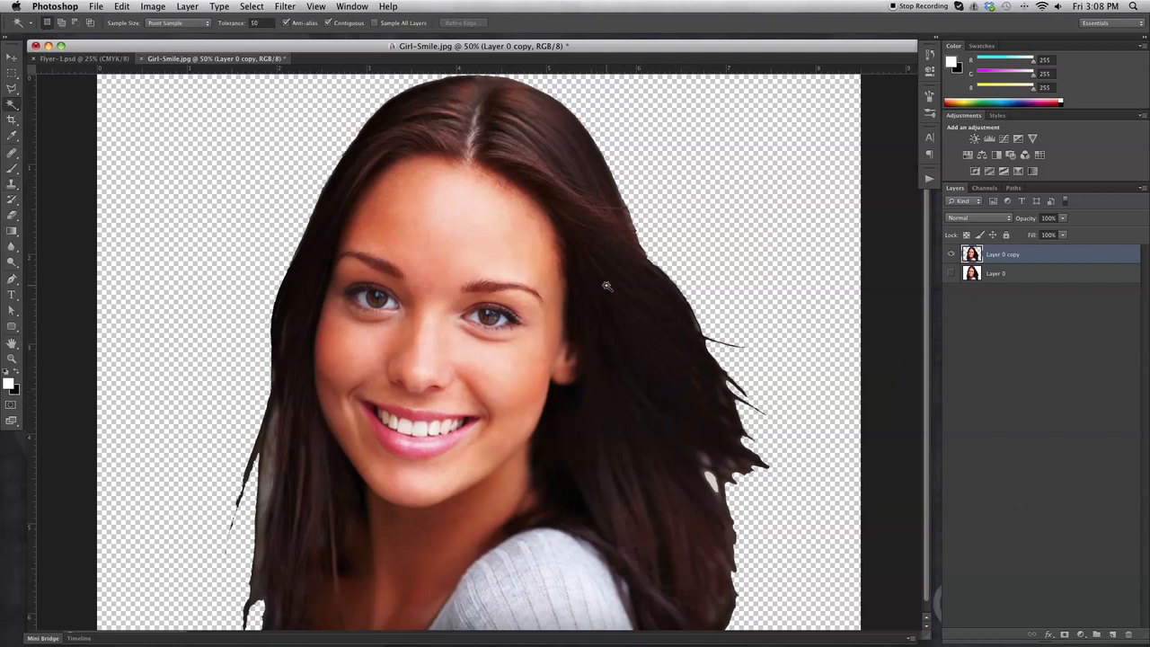
scroll(611, 361, "down", 1)
left_click(710, 474)
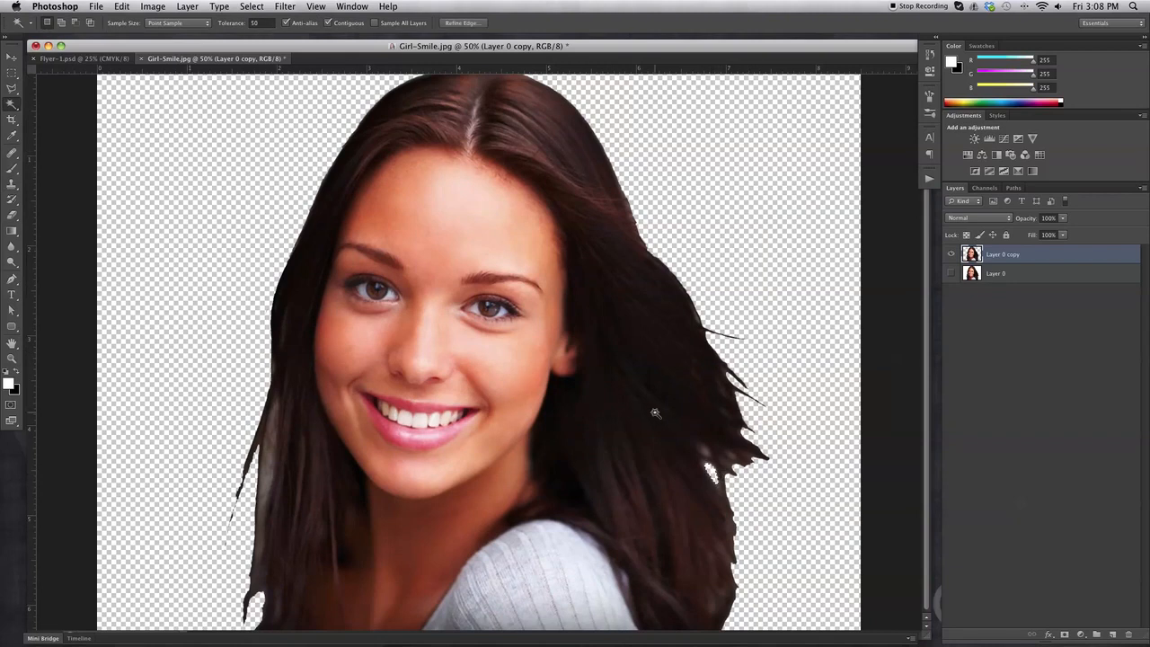
left_click(11, 60)
left_click(11, 72)
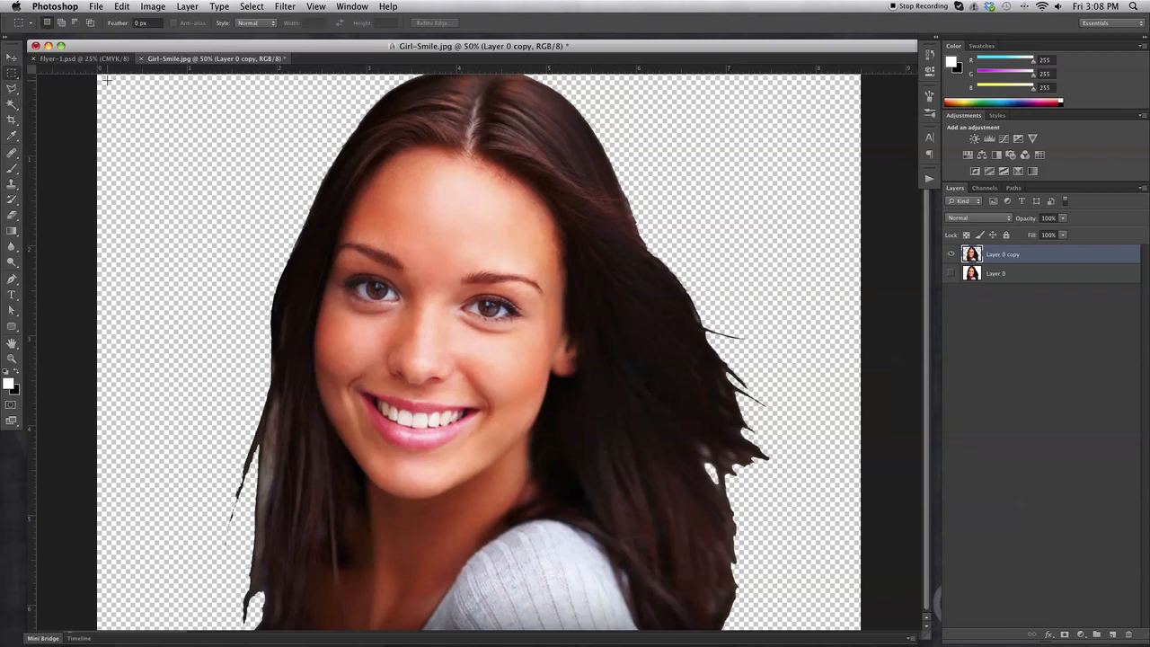
left_click_drag(169, 62, 293, 80)
Drag Layer 0 copy into Flyer-1.psd at lower left beneath the DAMON logo and save.
left_click(11, 58)
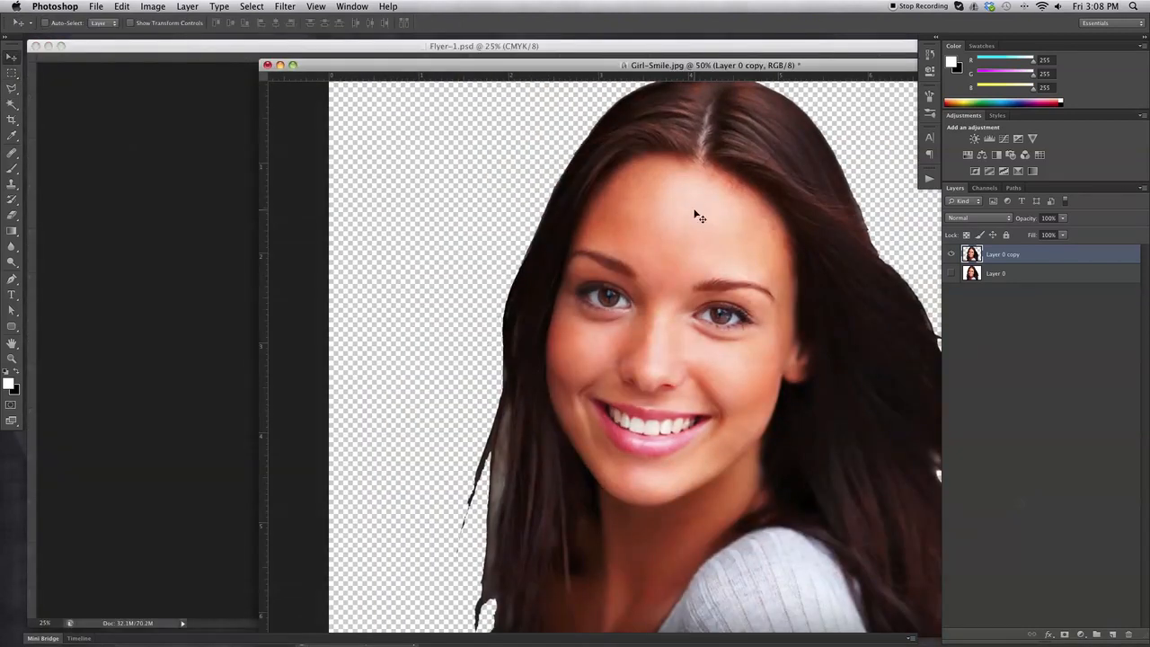
left_click_drag(626, 218, 386, 338)
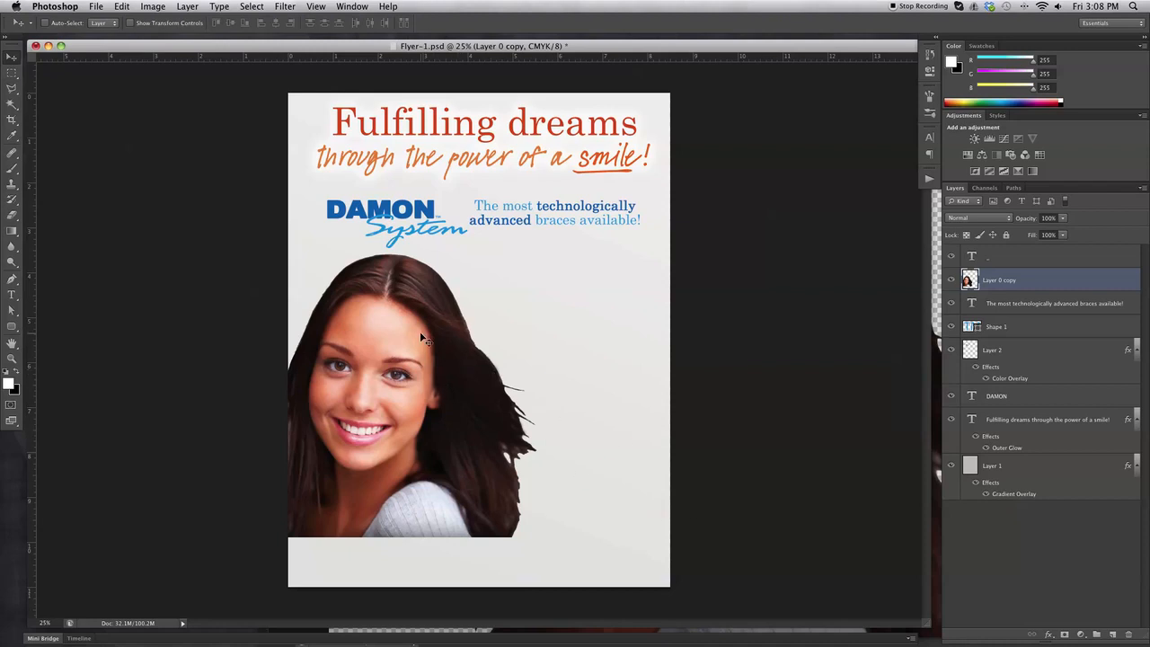
key("super+s")
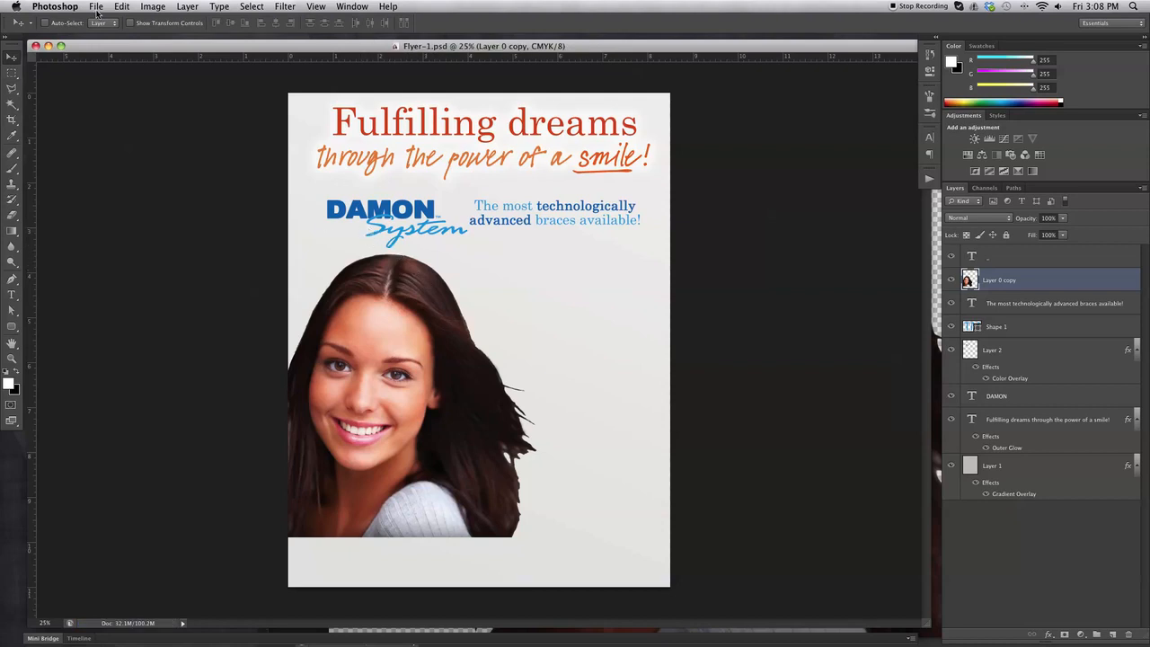
left_click(95, 6)
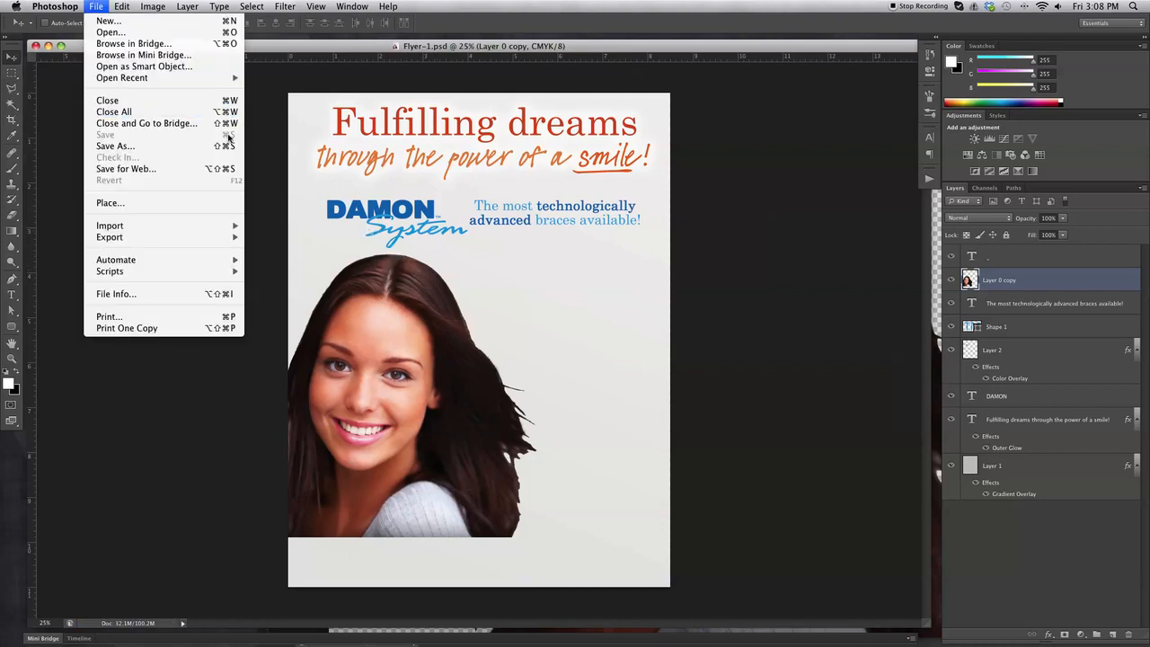
left_click(102, 5)
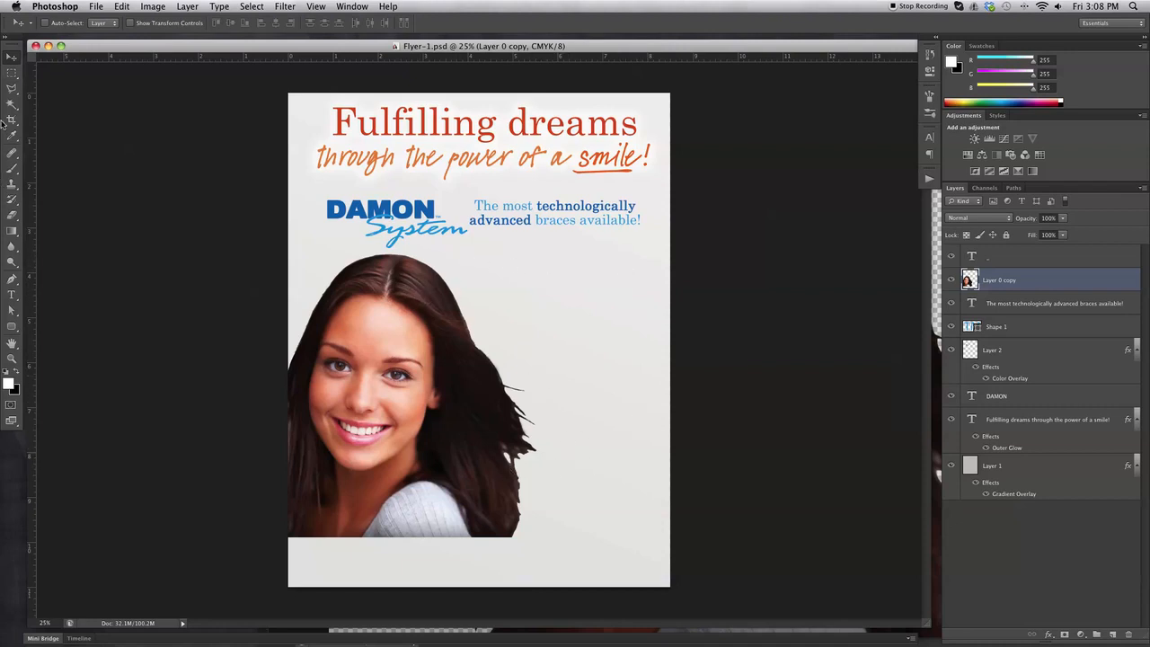
Select a single-pixel row below the logo and add a new layer named grey Line.
left_click(10, 74)
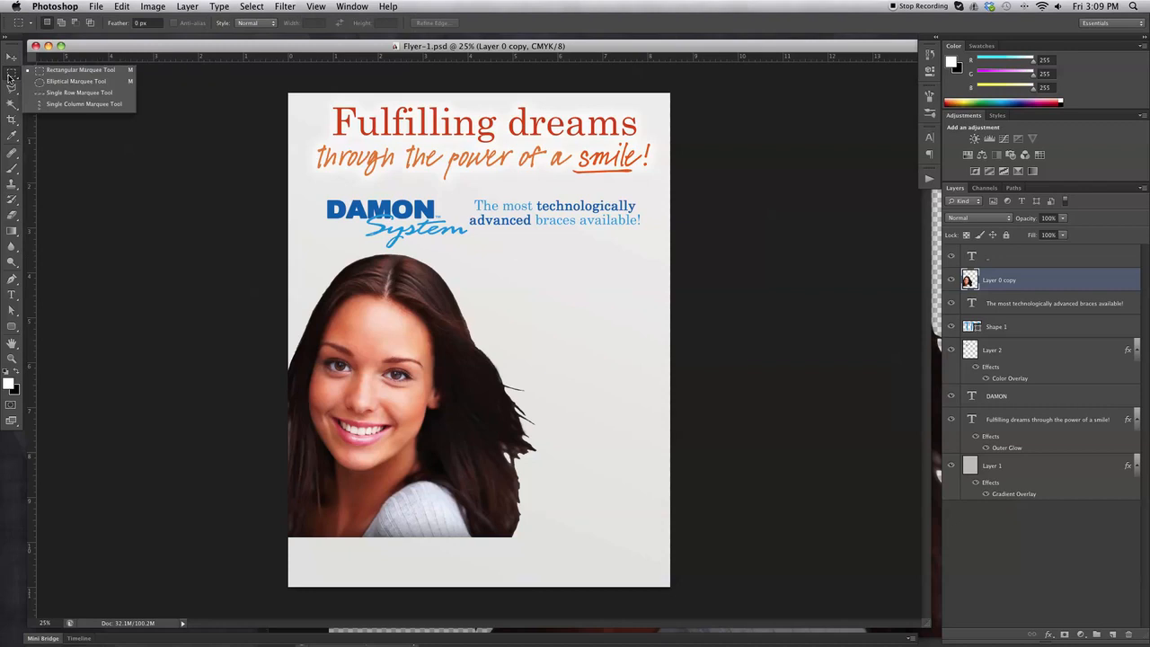
left_click(80, 93)
left_click(570, 248)
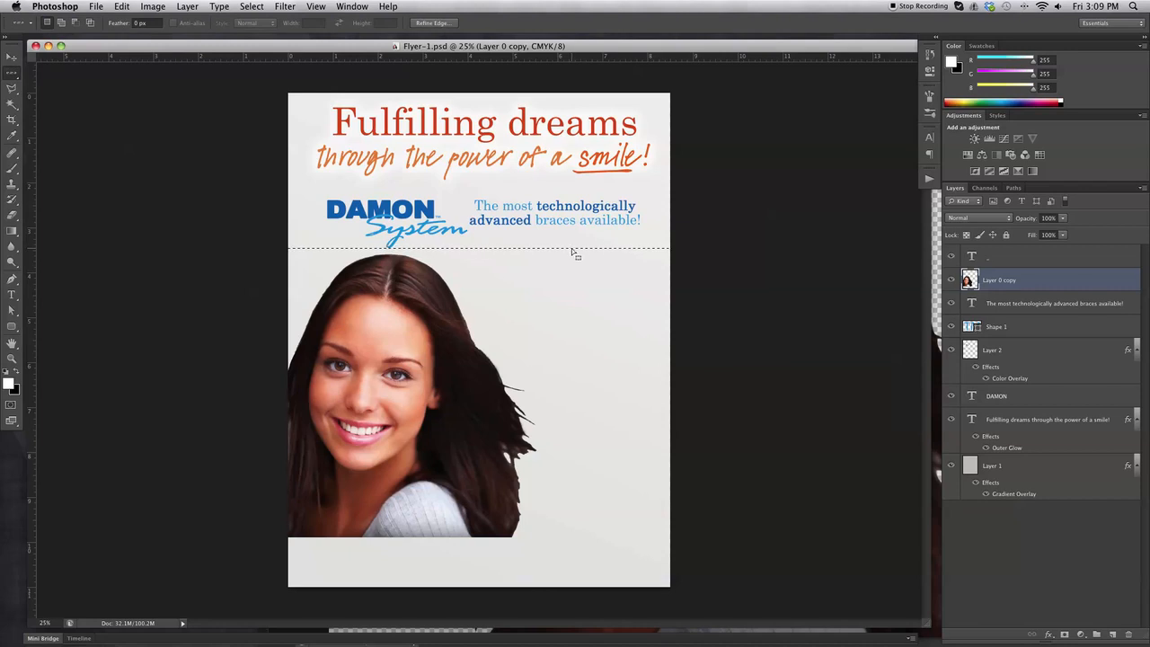
left_click(1111, 634)
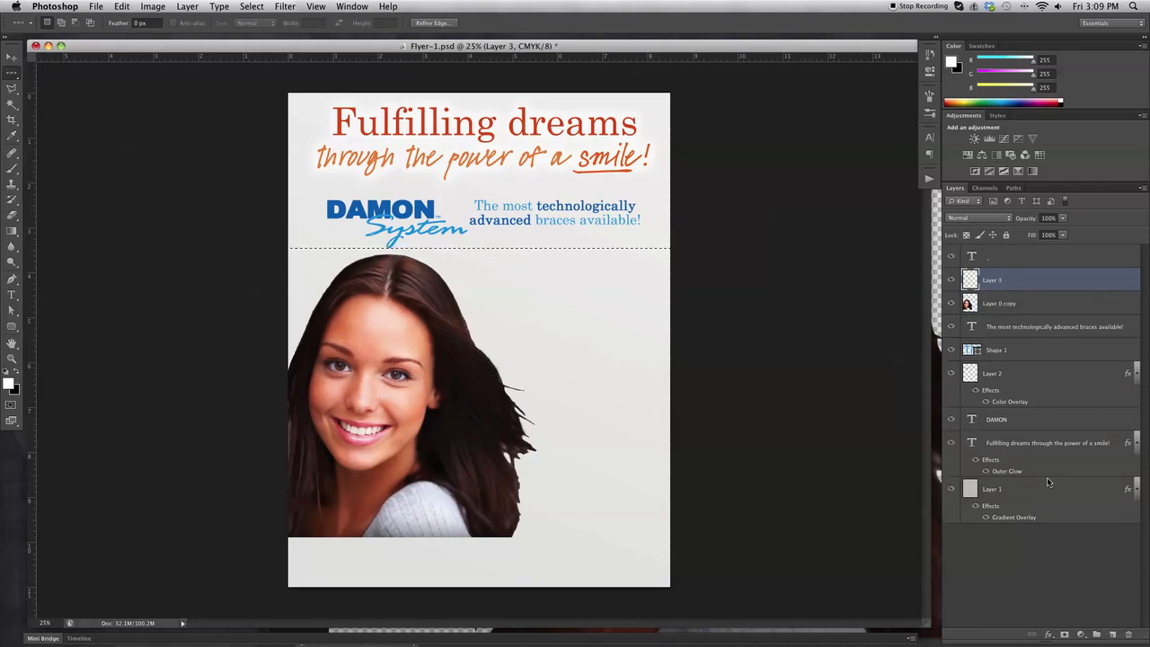
double_click(992, 280)
type("b")
key("Return")
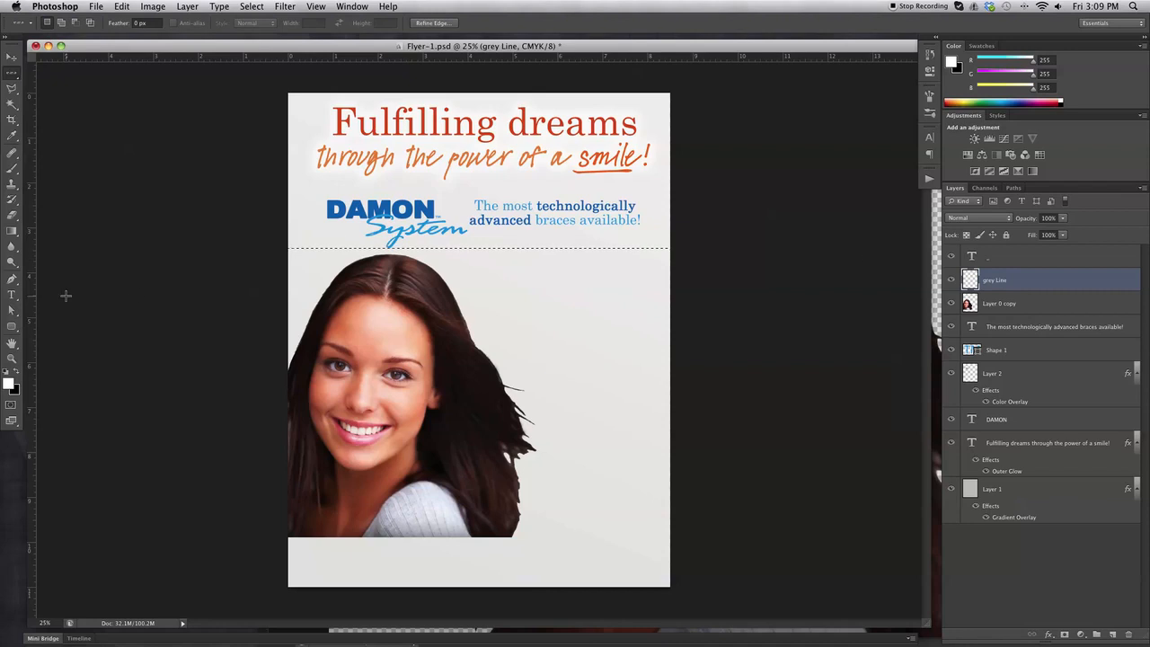
Set the foreground colour to dark grey #575555.
left_click(18, 373)
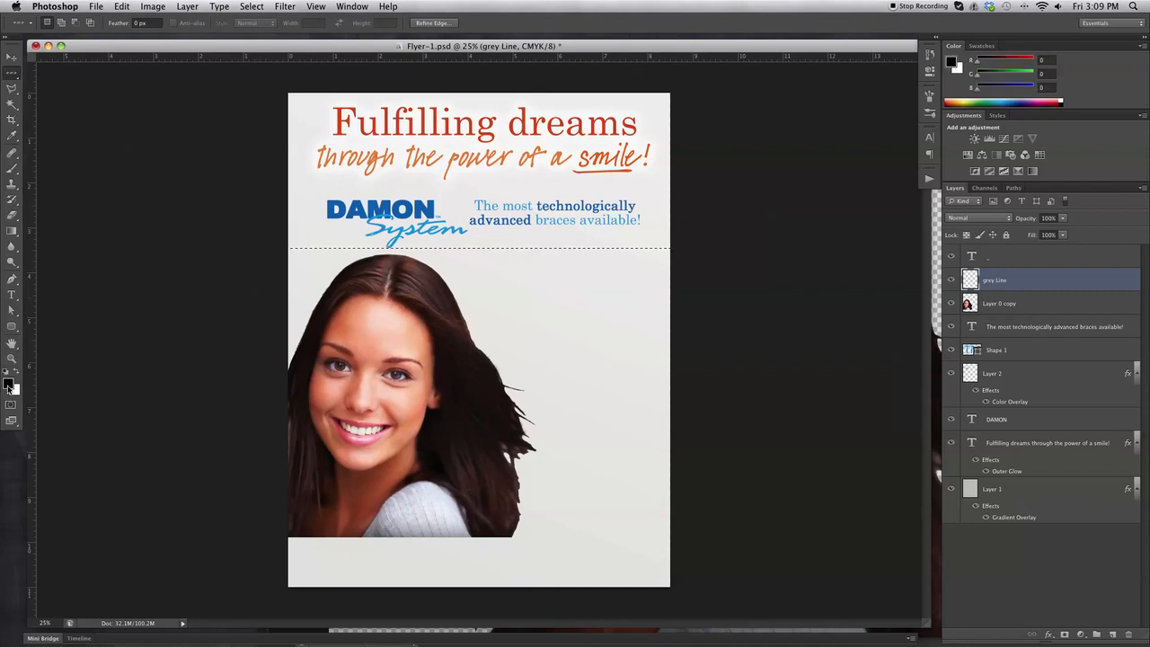
left_click(9, 386)
left_click(521, 386)
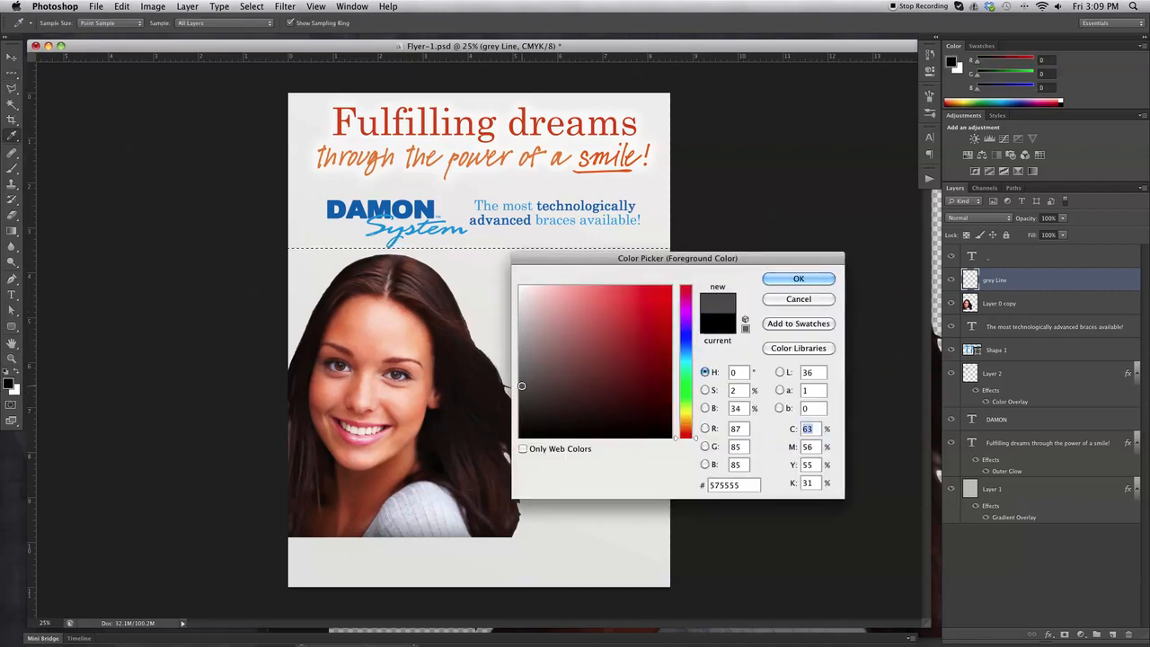
left_click(520, 379)
left_click(799, 279)
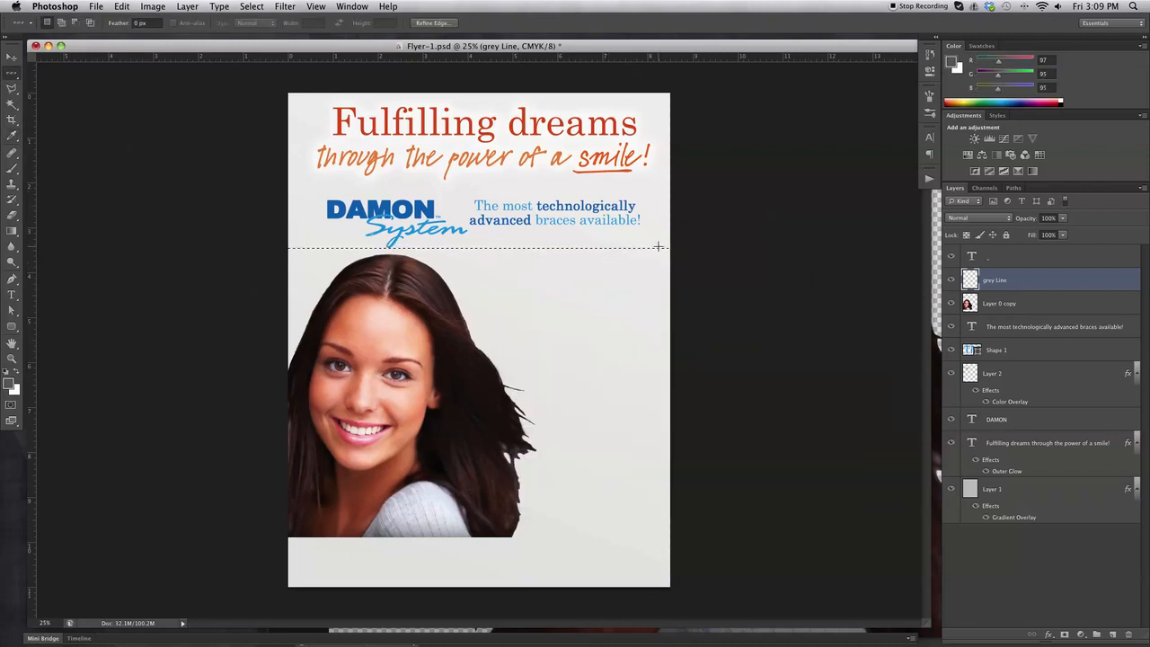
left_click(11, 232)
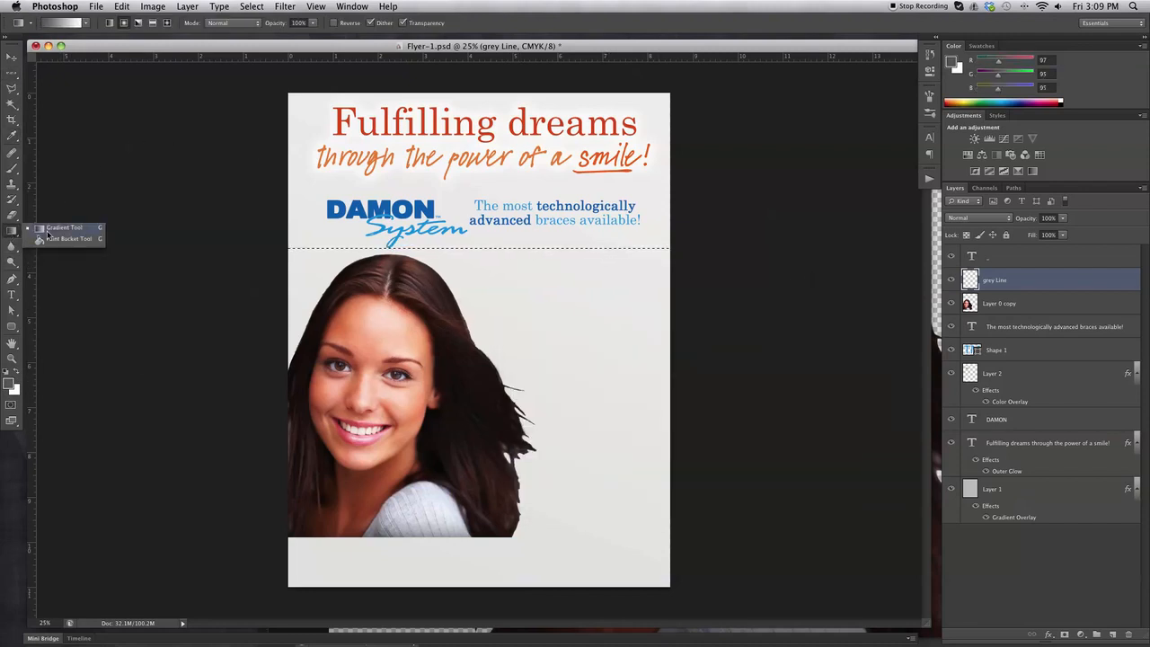
Fill the selected row with grey using the Paint Bucket, then deselect to reveal the line.
left_click(52, 238)
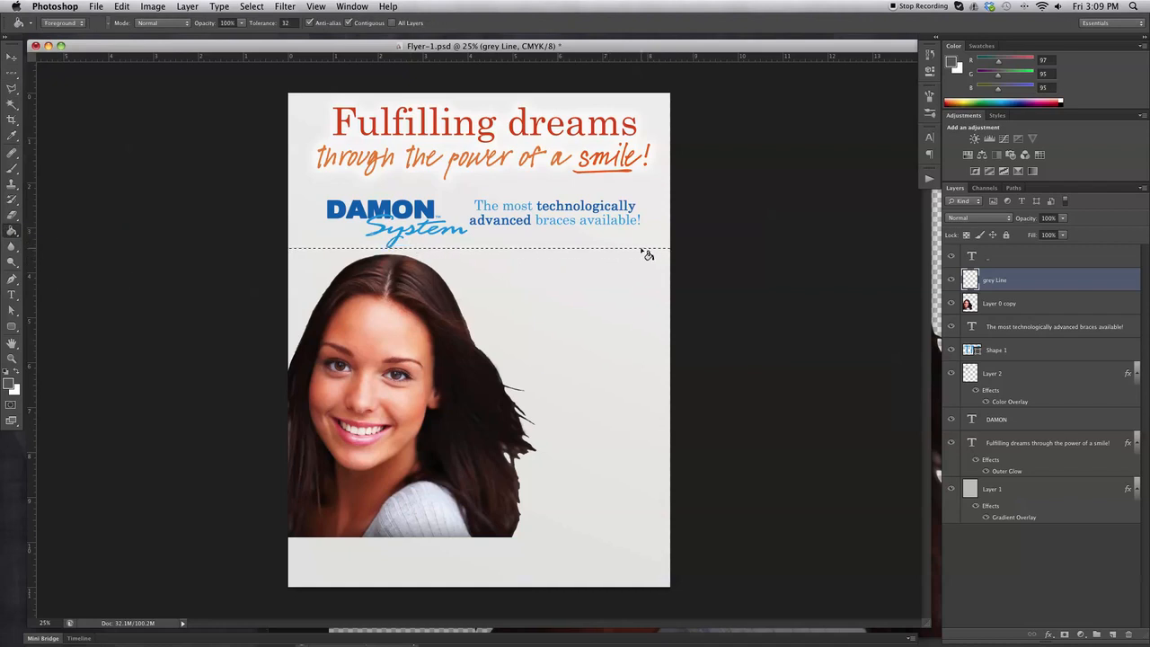
left_click(21, 359)
left_click_drag(552, 232, 613, 386)
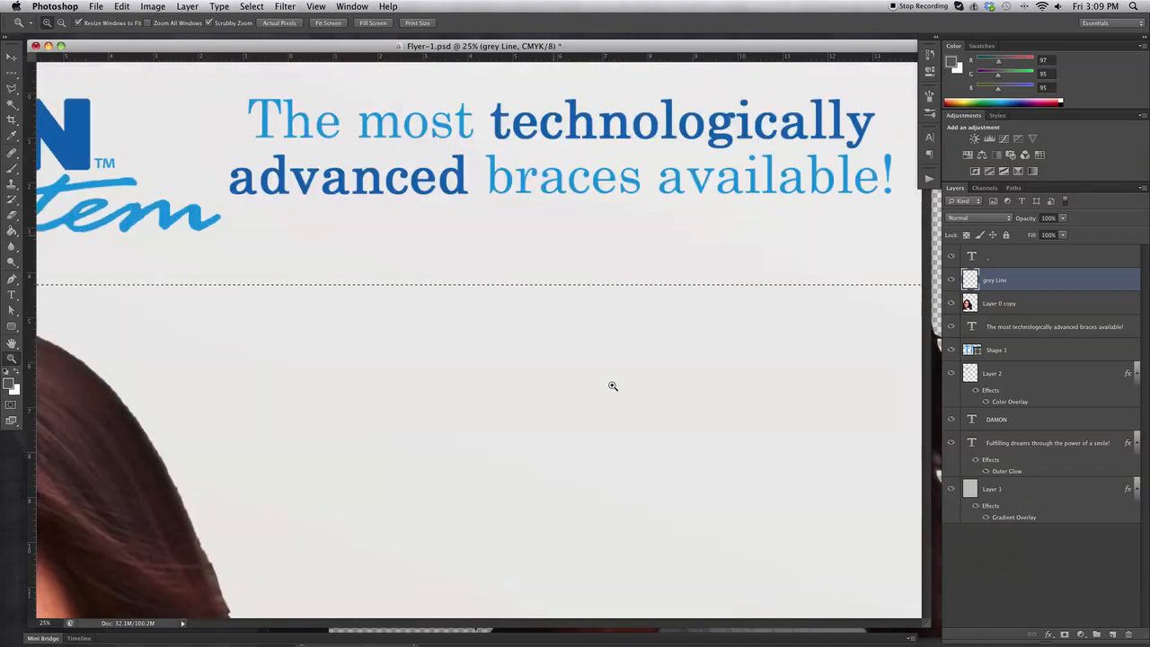
left_click_drag(272, 313, 392, 261)
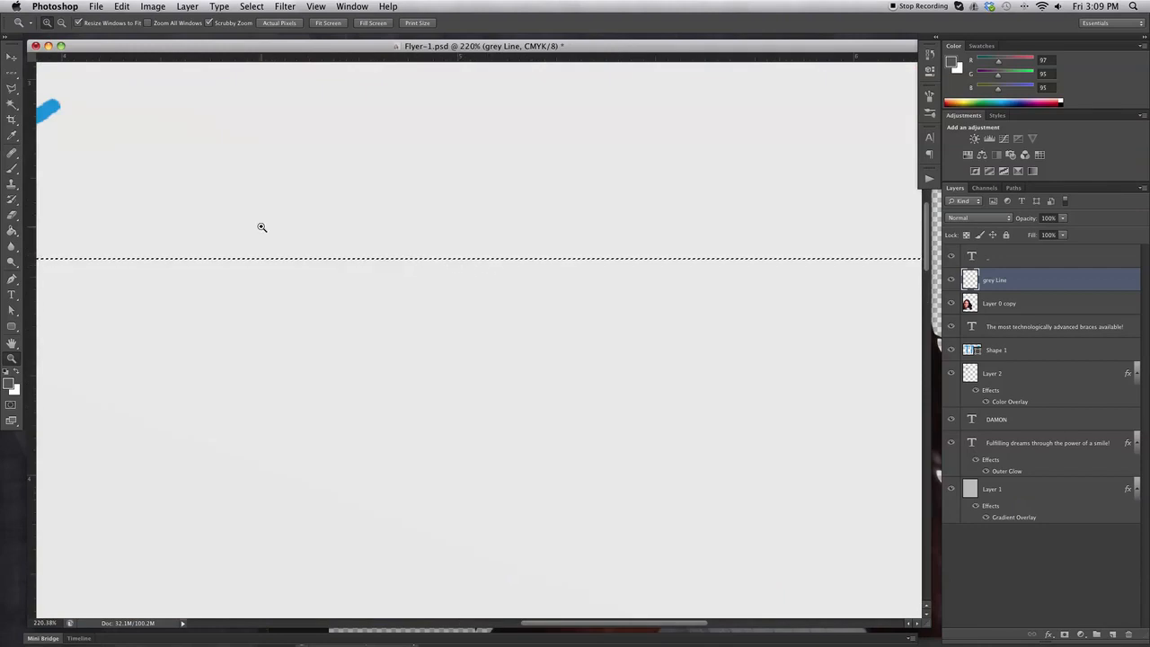
left_click(13, 230)
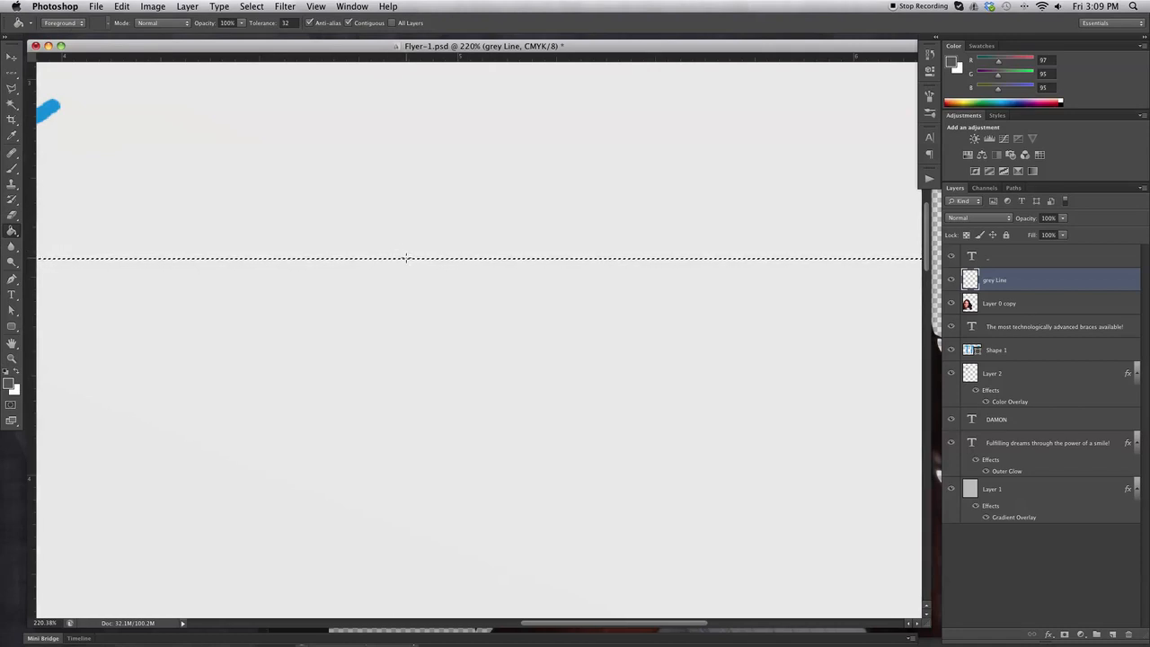
left_click_drag(12, 72, 64, 77)
left_click(64, 76)
left_click(178, 111)
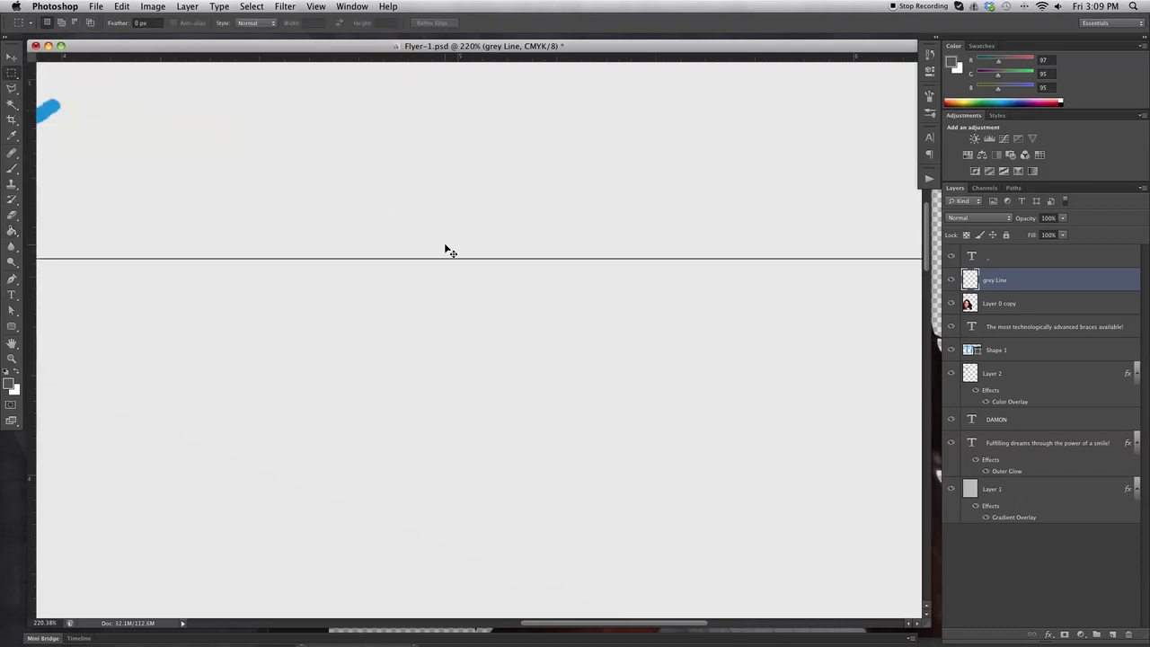
key("super+minus")
key("super+minus")
key("super+minus")
key("super+minus")
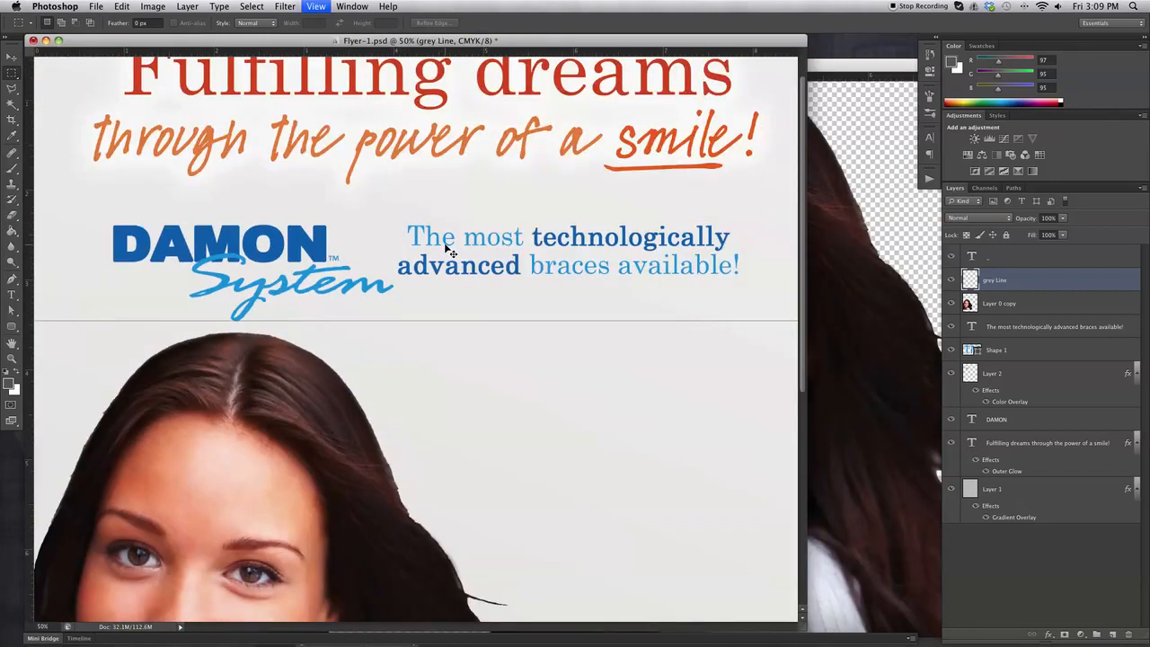
Zoom the flyer to 33.3% and enlarge the Flyer-1.psd window to show the full layout.
key("super+minus")
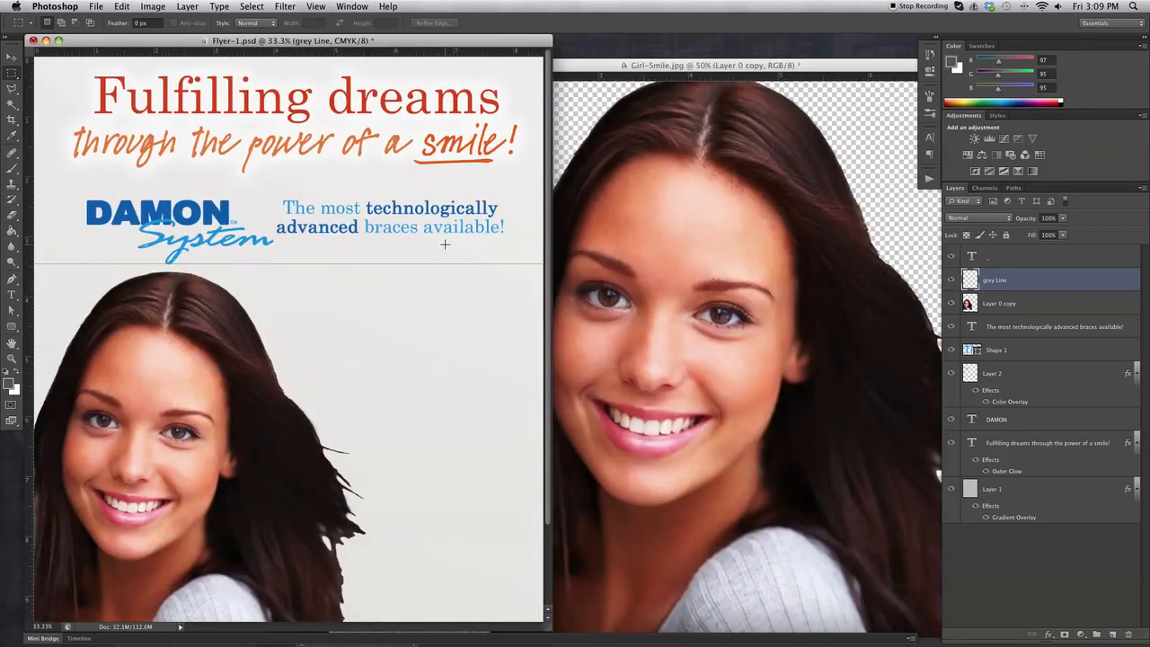
key("super+minus")
key("super+plus")
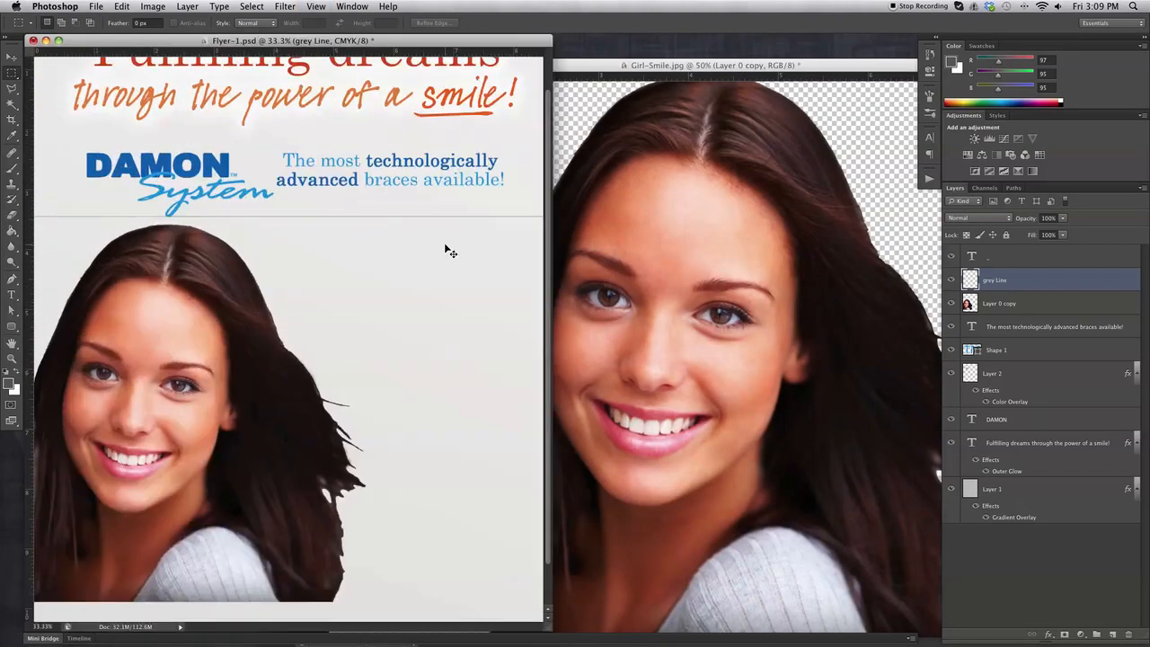
key("super+plus")
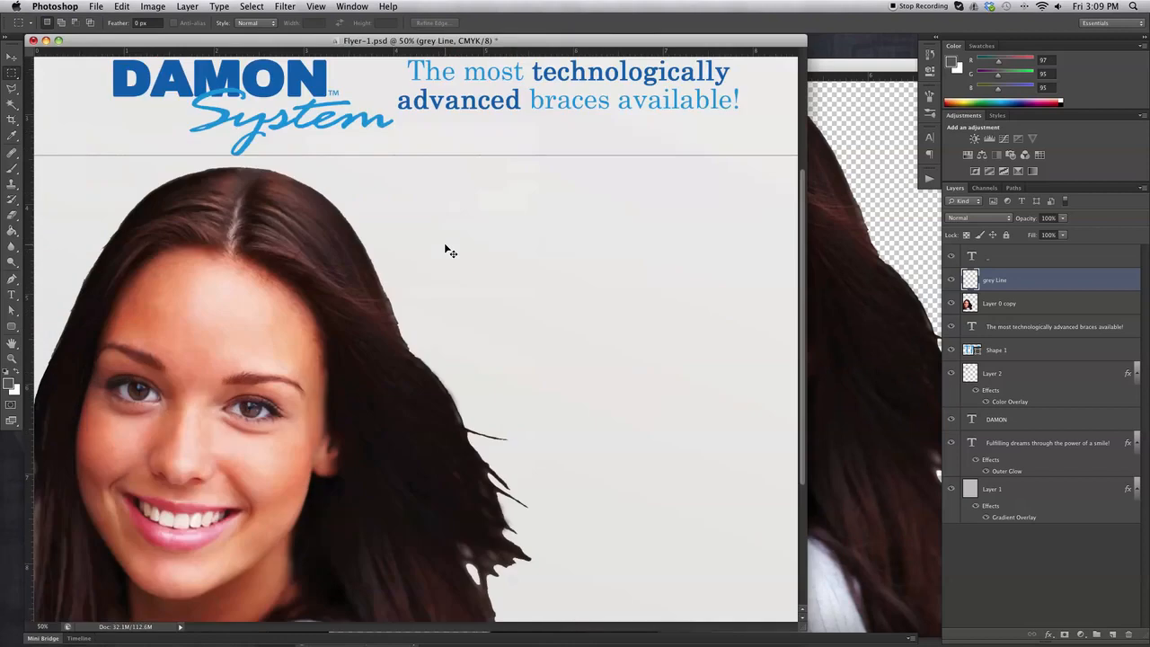
left_click(13, 358)
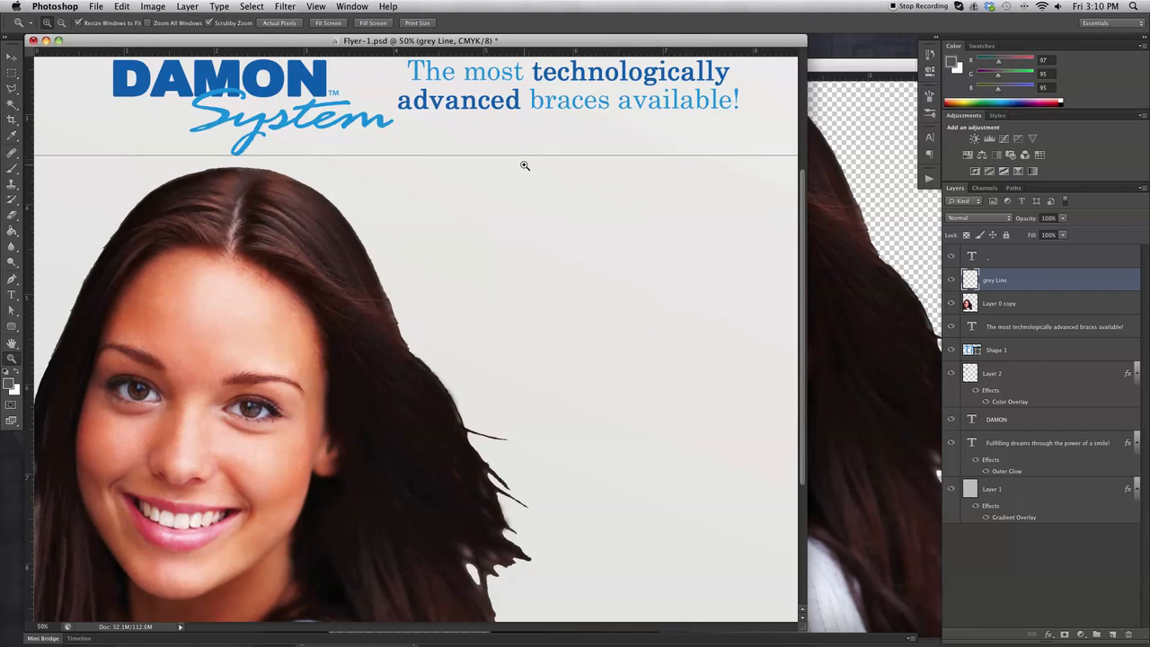
left_click(524, 165, "alt")
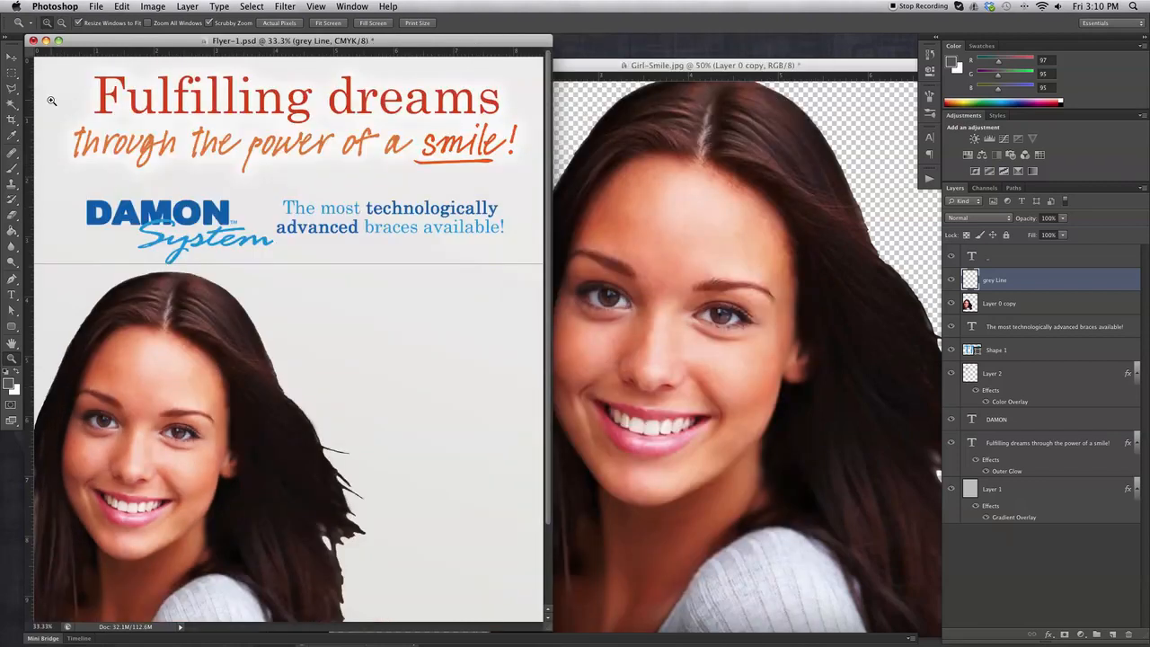
left_click(12, 57)
left_click_drag(543, 629, 821, 584)
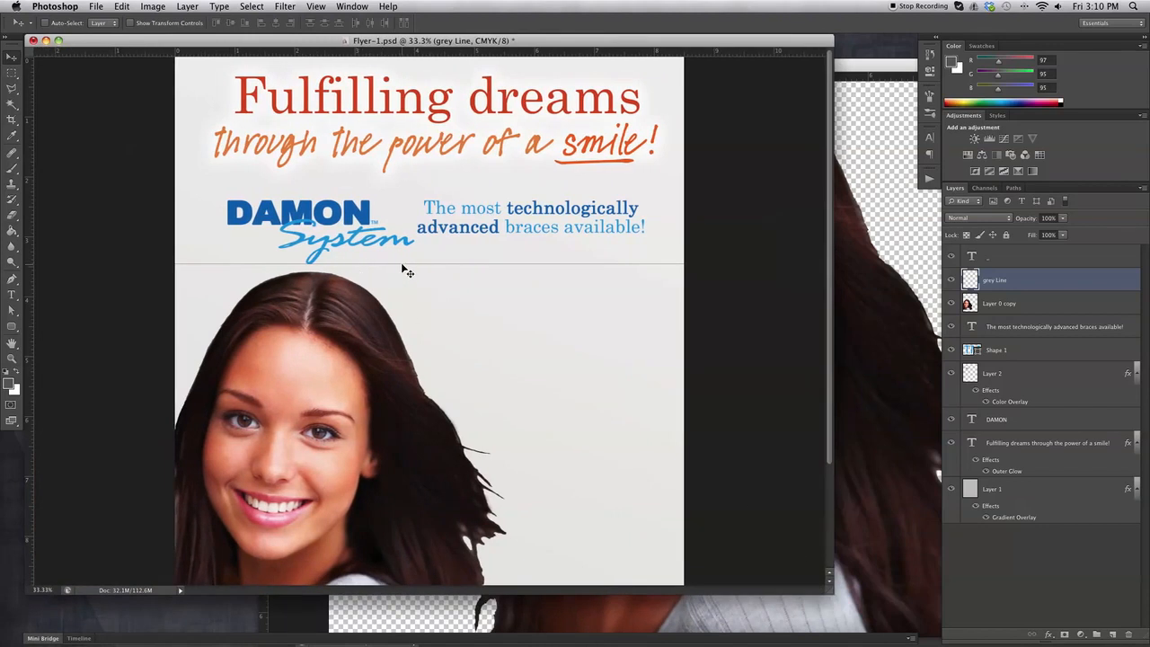
Trim the grey line's left end so it stops short of the DAMON logo.
left_click(12, 72)
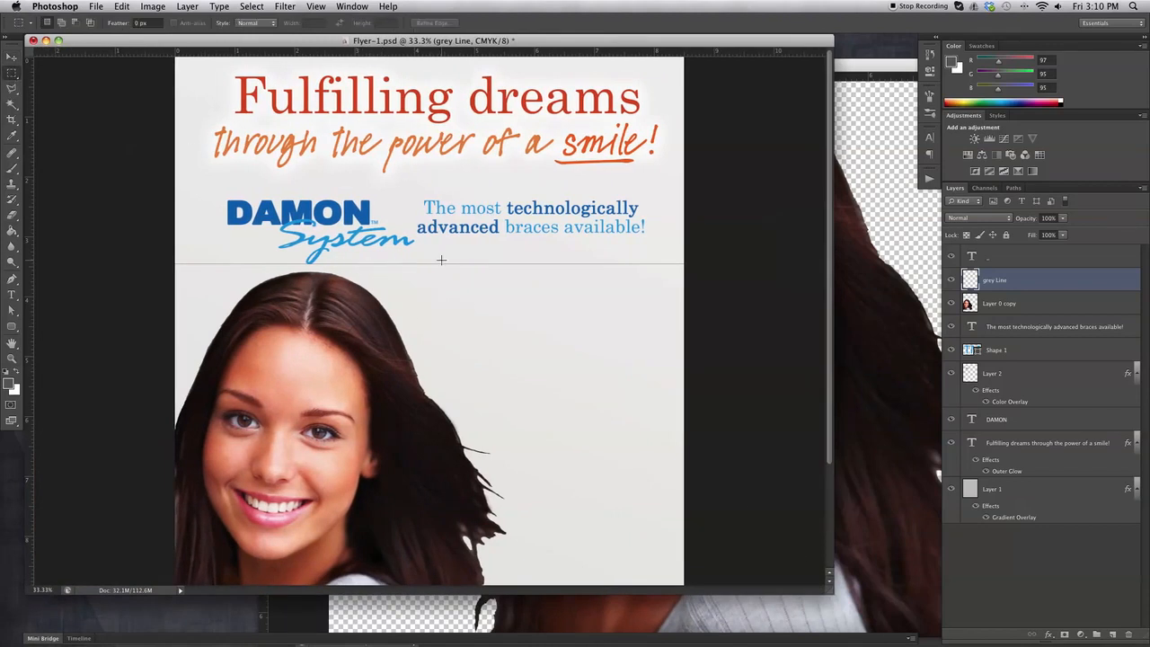
left_click_drag(416, 235, 143, 285)
key("Delete")
left_click(533, 308)
Fade the grey line layer to 37% opacity and bring the Girl-Smile.jpg window forward.
left_click(1064, 220)
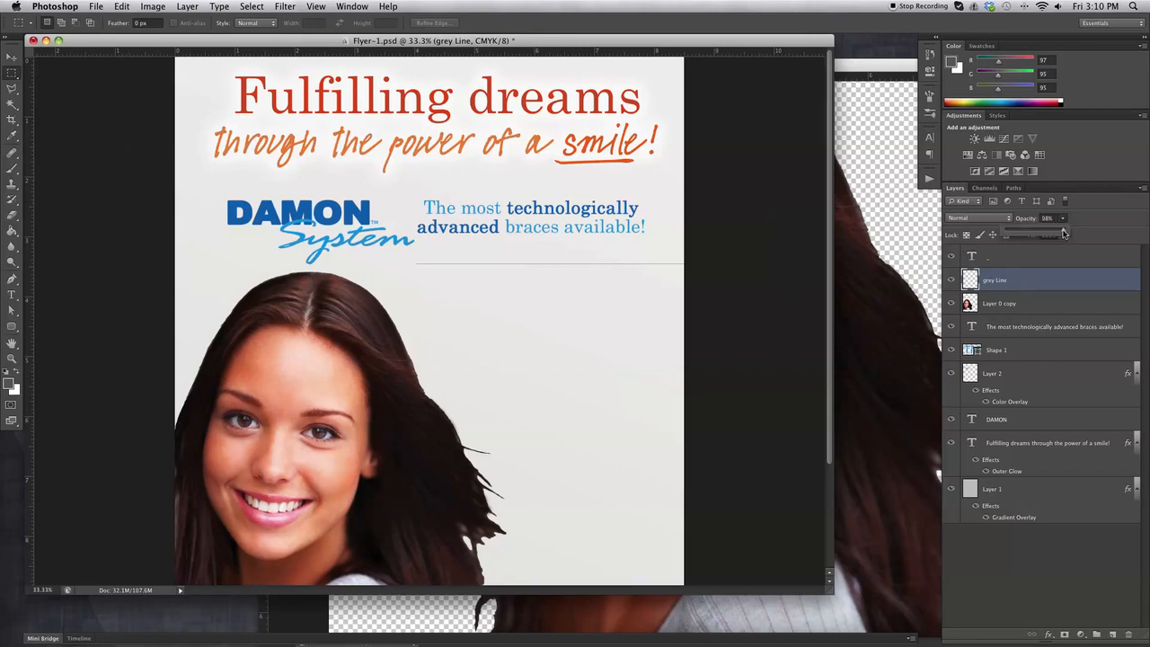
left_click_drag(1052, 233, 1027, 234)
left_click(11, 58)
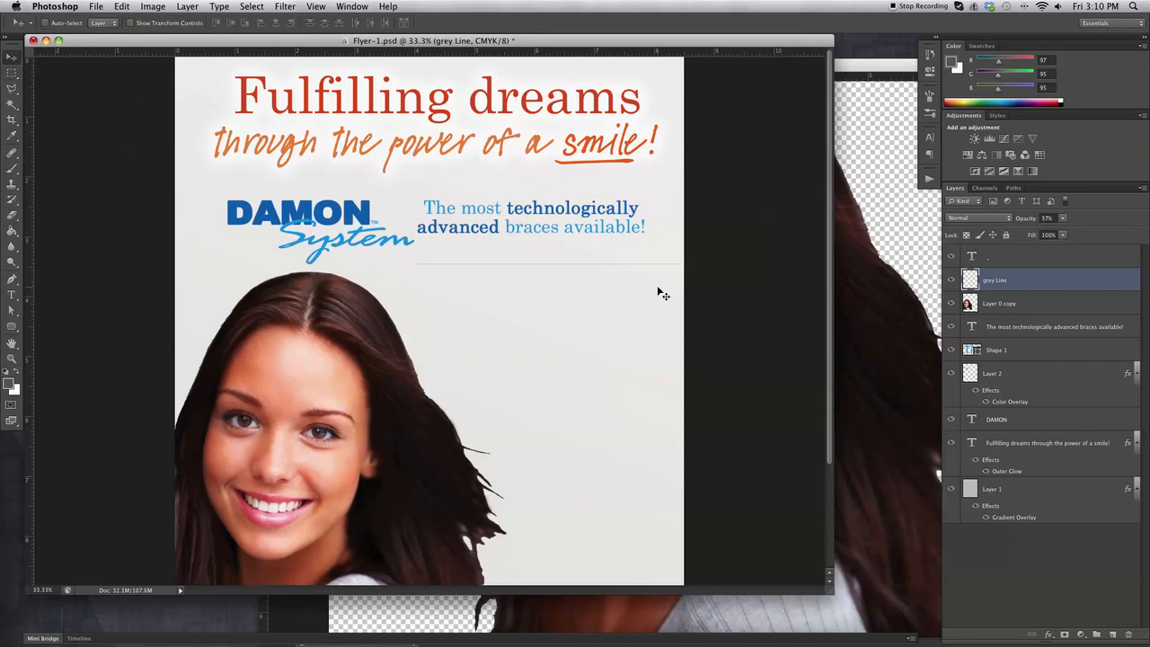
left_click_drag(613, 266, 597, 264)
key("super+z")
scroll(611, 325, "down", 3)
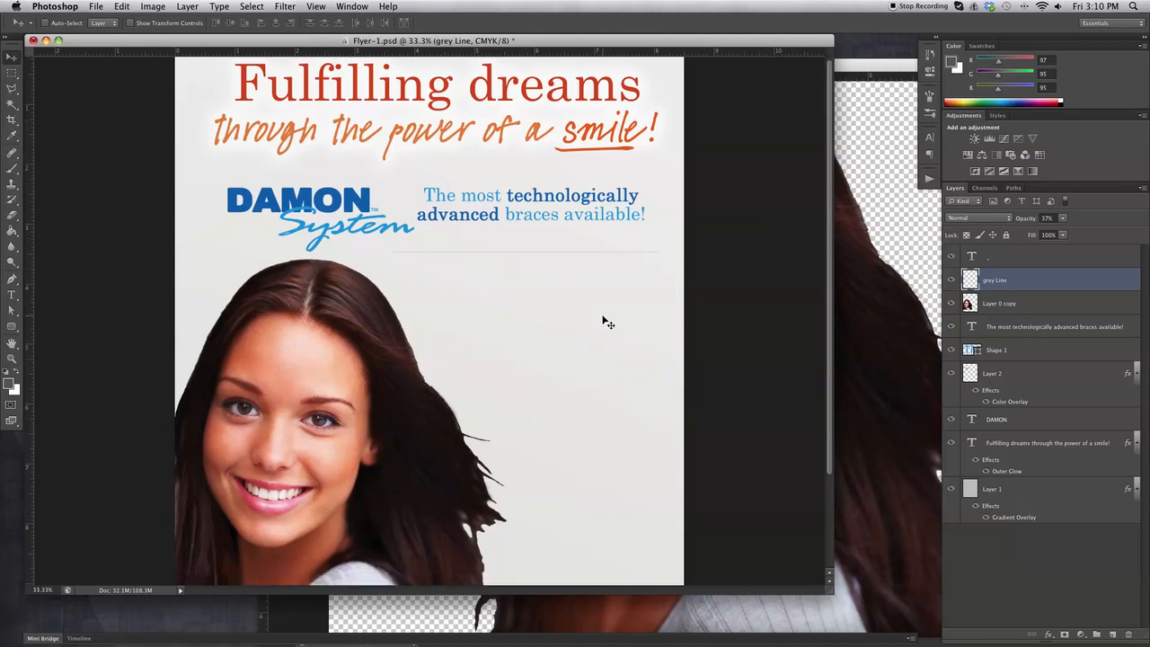
left_click(887, 155)
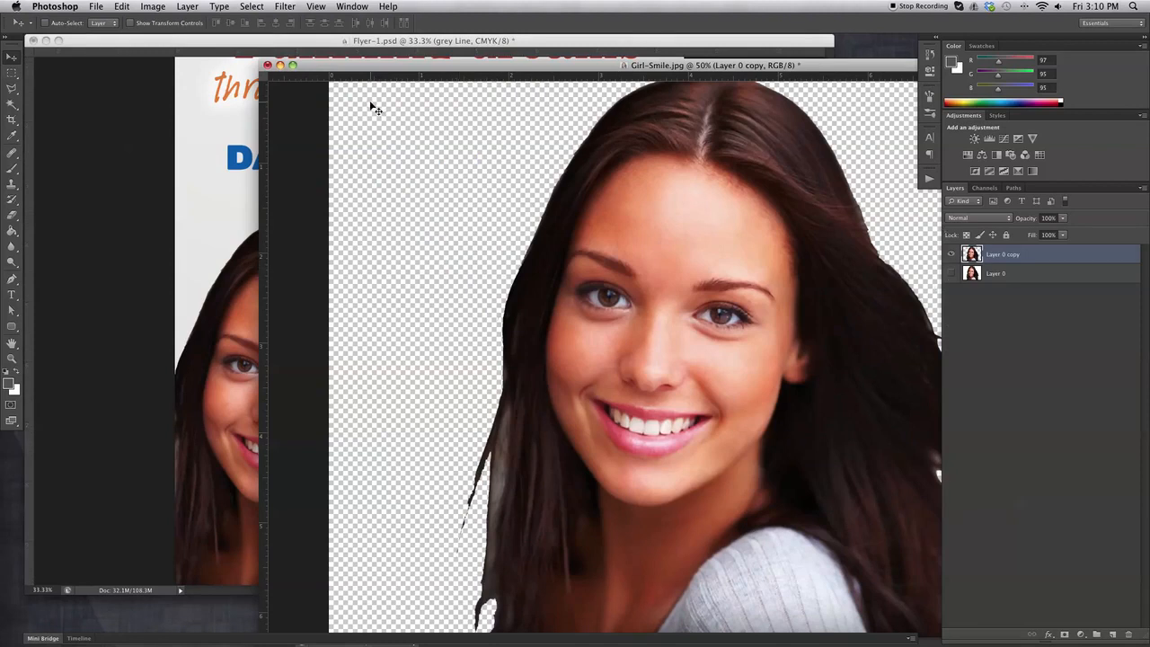
Close Girl-Smile.jpg without saving and save the flyer.
left_click(267, 65)
left_click(529, 226)
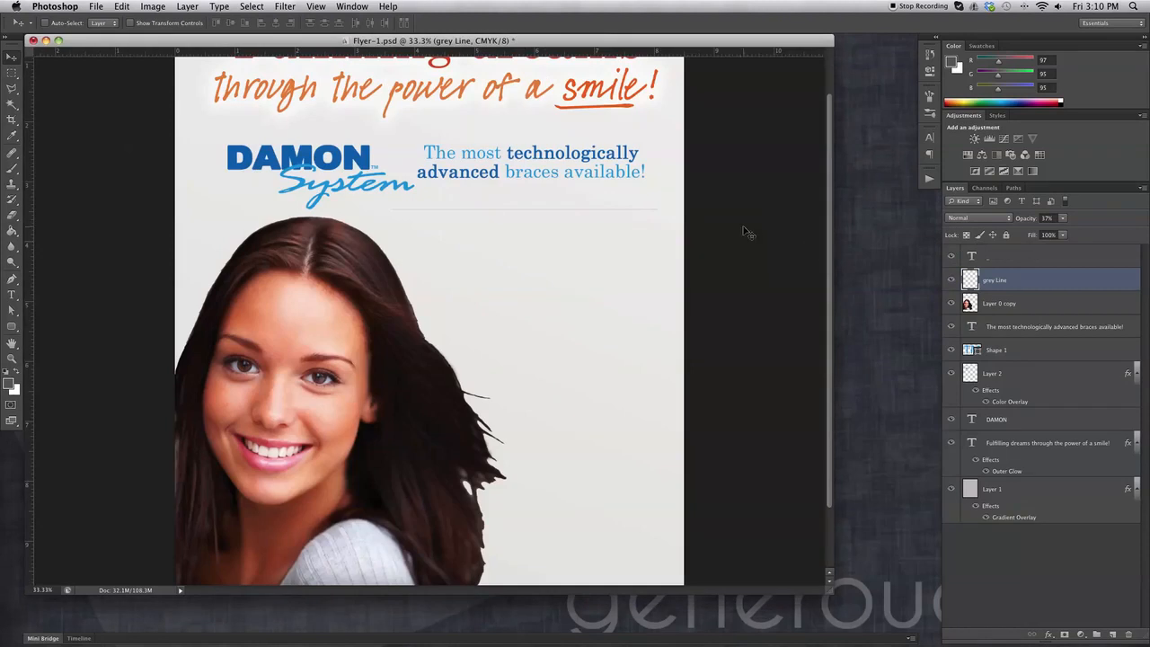
key("super+s")
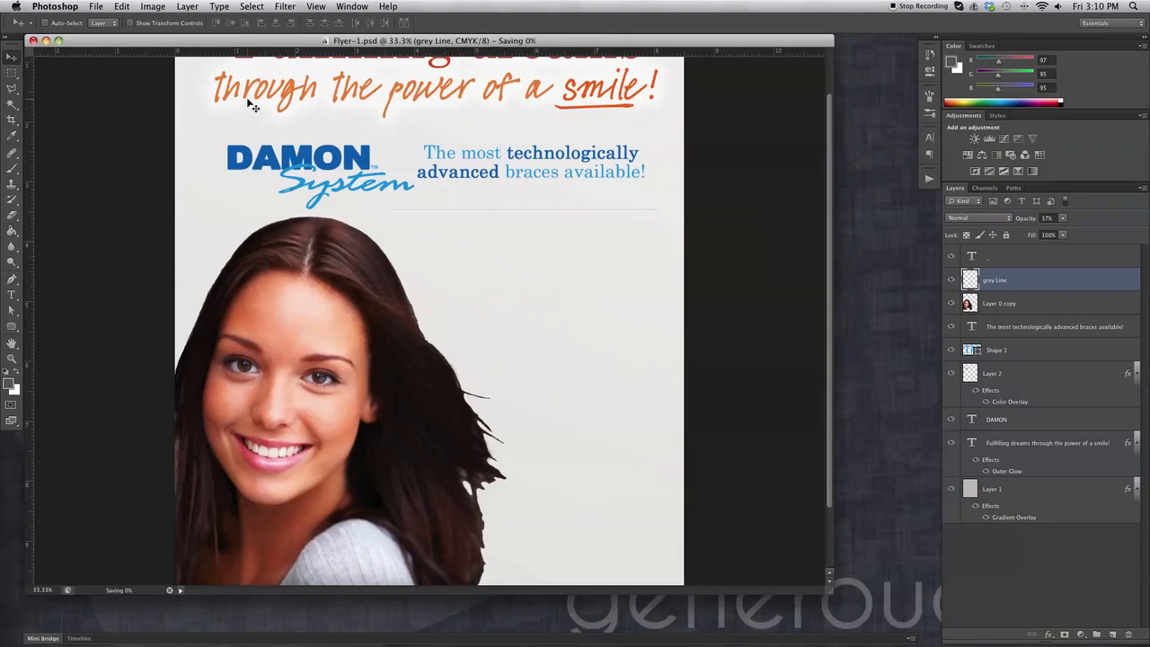
Open the Invisalign-logo-Teen.psd file.
left_click(95, 6)
left_click(106, 32)
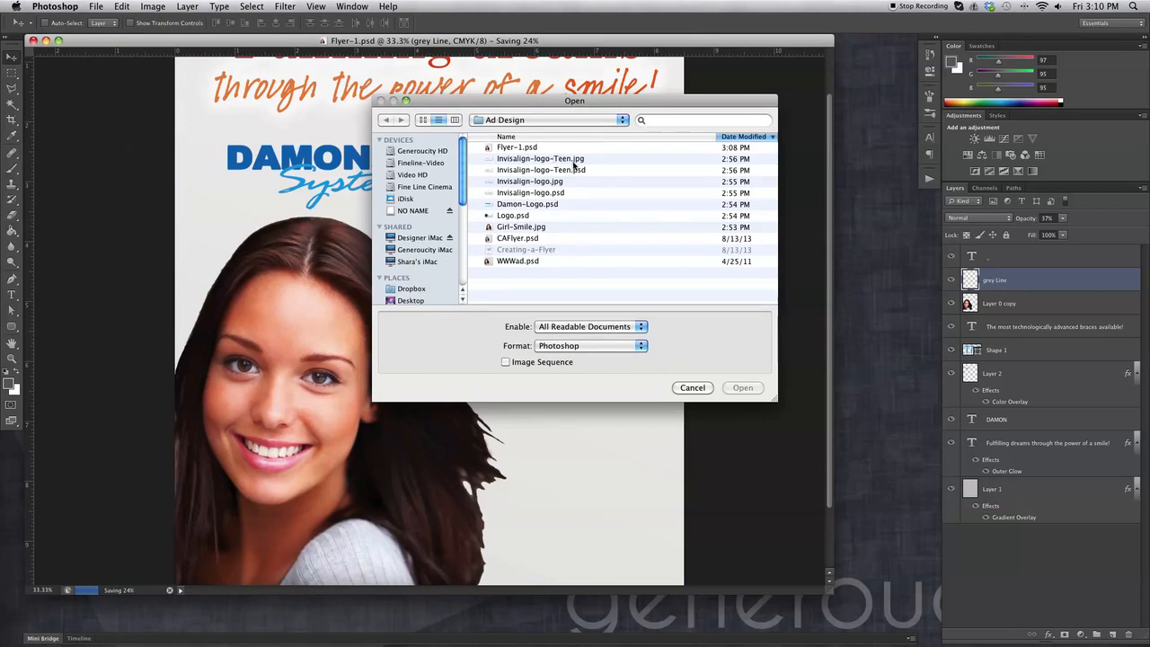
left_click(575, 170)
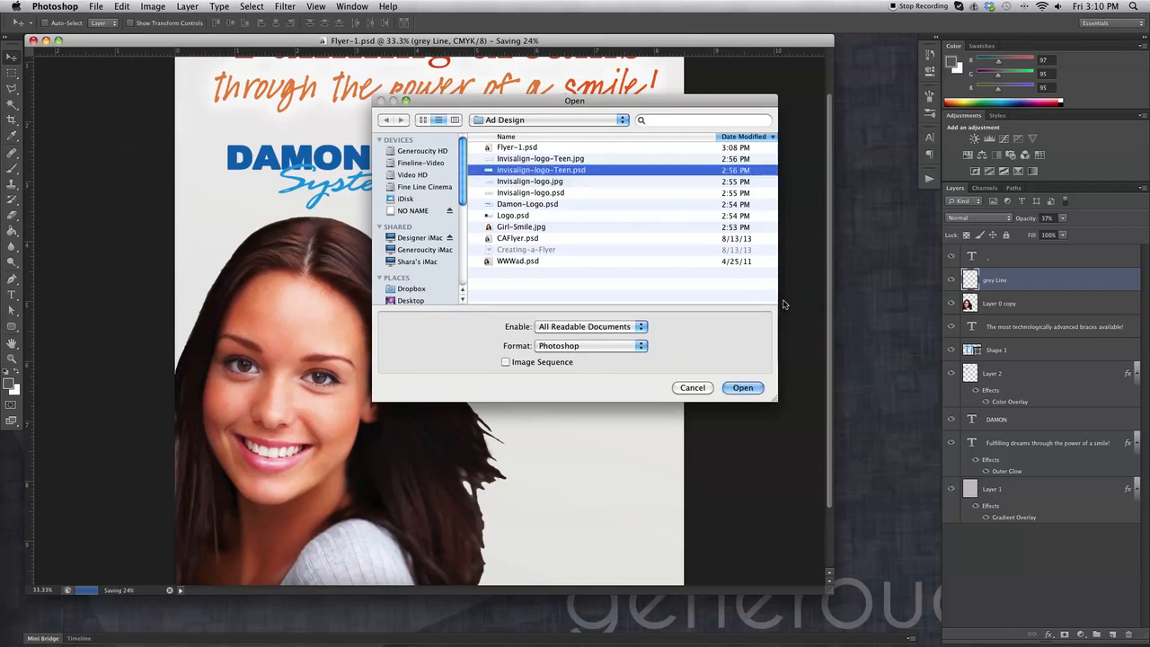
left_click(752, 388)
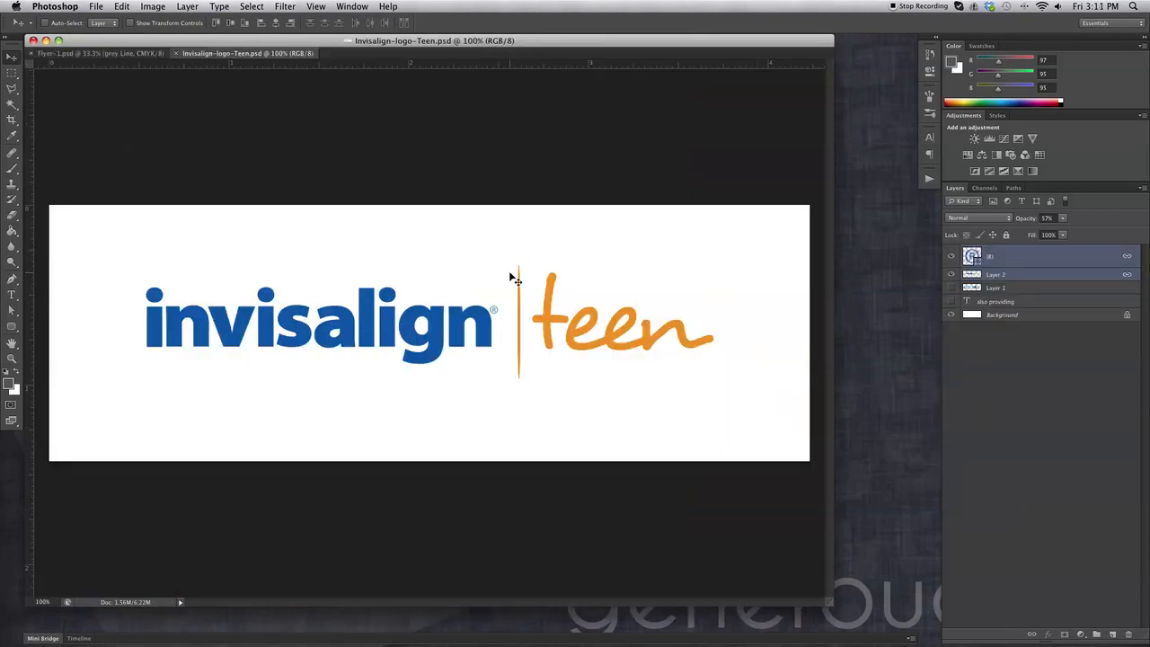
Merge (R) with Layer 2, delete Layer 1 and 'also providing', and merge into Background.
mouse_move(557, 303)
left_mouse_down()
mouse_move(491, 270)
mouse_move(463, 303)
mouse_move(536, 243)
mouse_move(559, 304)
mouse_move(544, 266)
mouse_move(544, 310)
left_mouse_up()
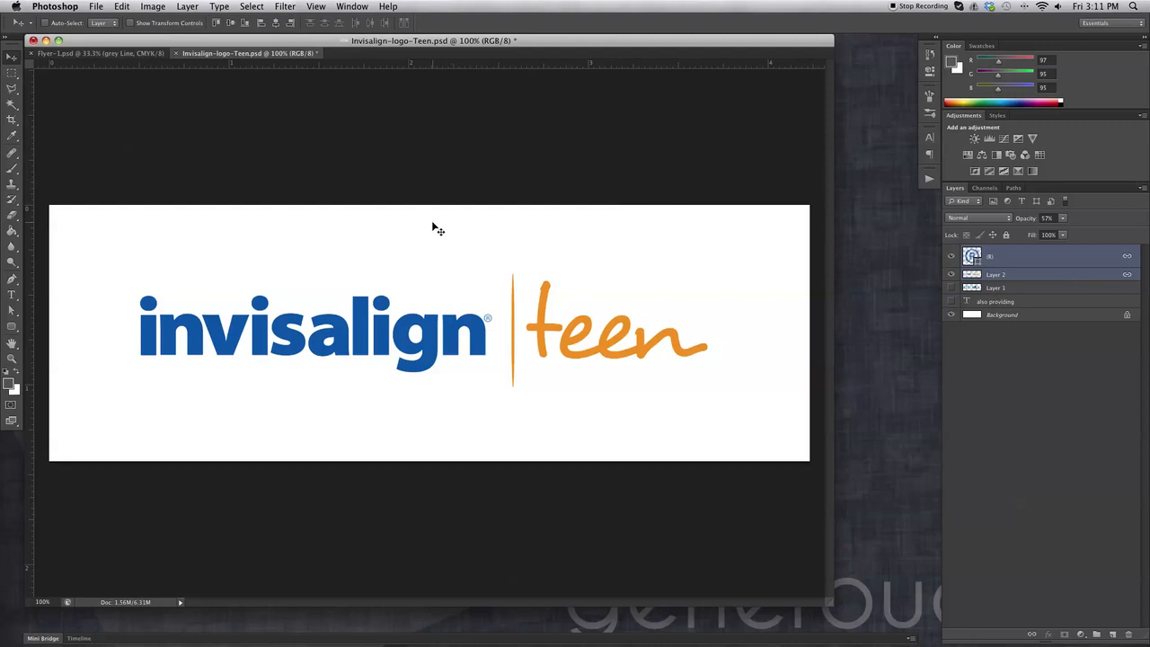
key("super+e")
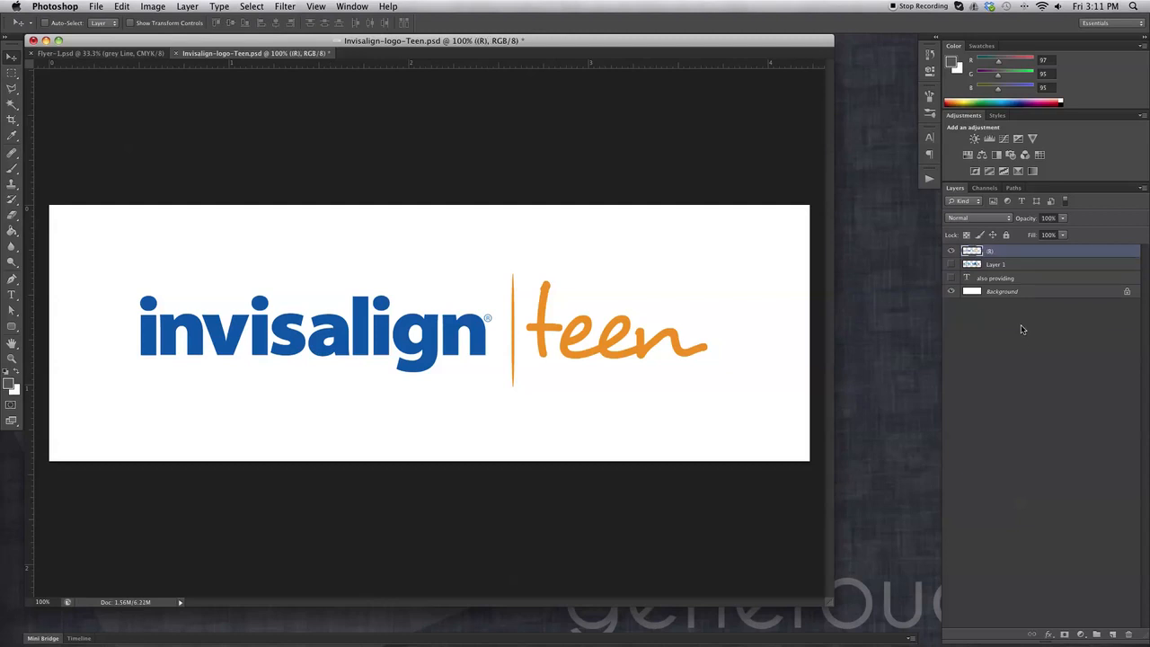
left_click(1013, 267)
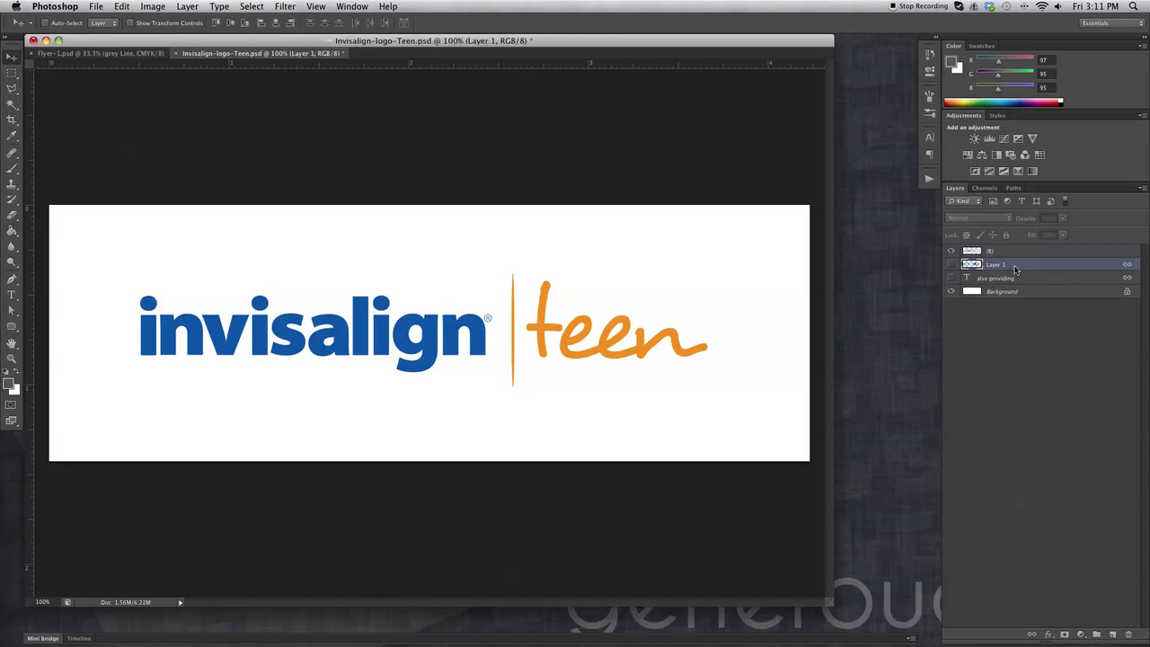
left_click(1128, 634)
left_click(1128, 634)
left_click(1007, 253)
key("super+e")
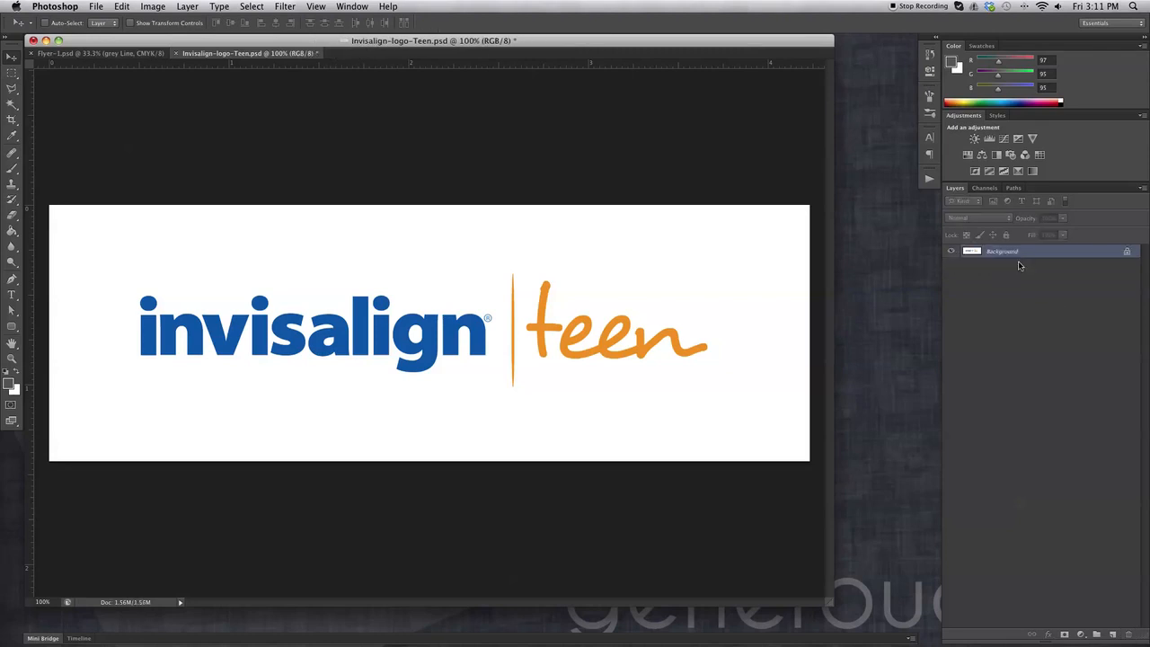
Convert Background into an editable Layer 0 and Magic Wand-select the white background.
double_click(1068, 253)
key("Return")
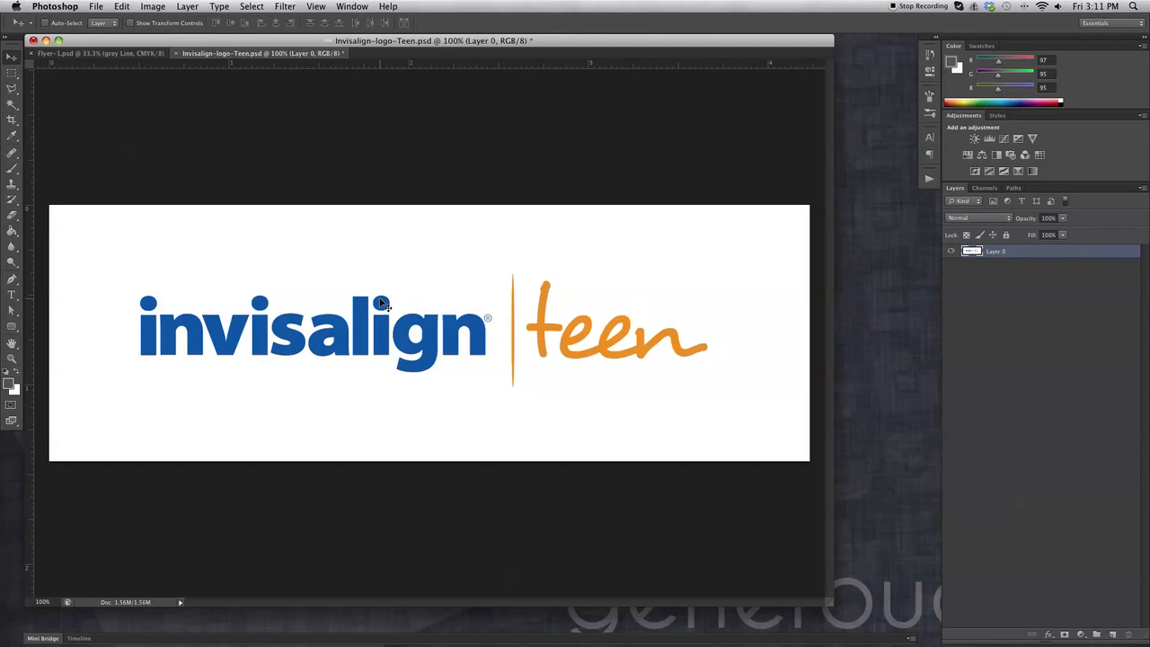
left_click(7, 106)
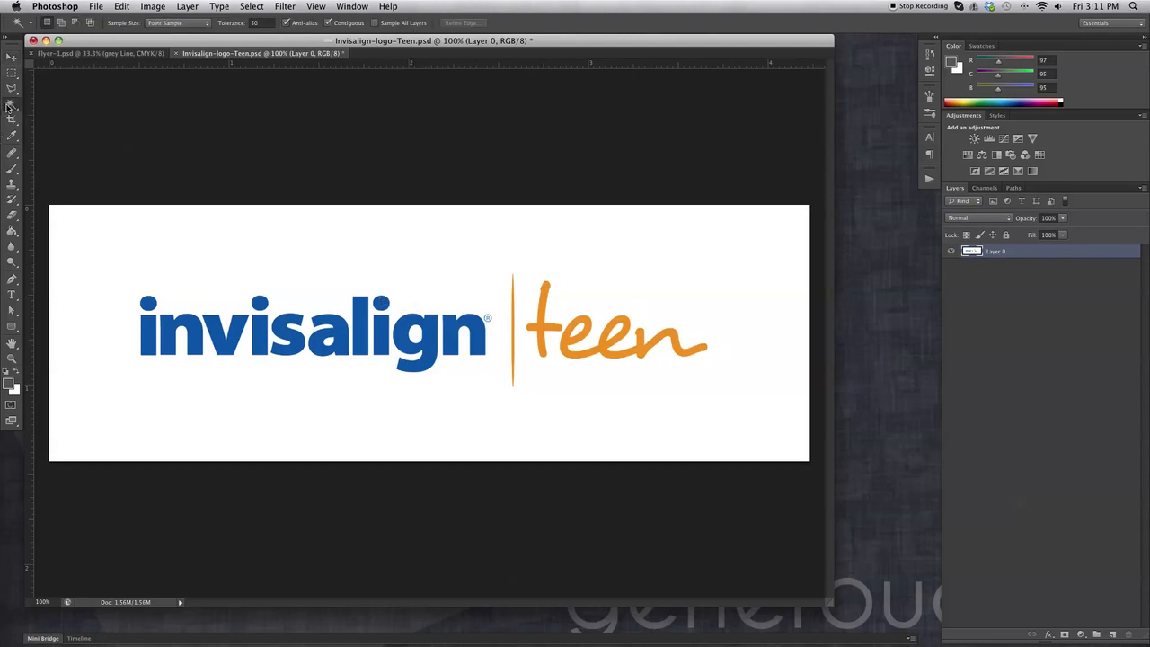
left_click(359, 235)
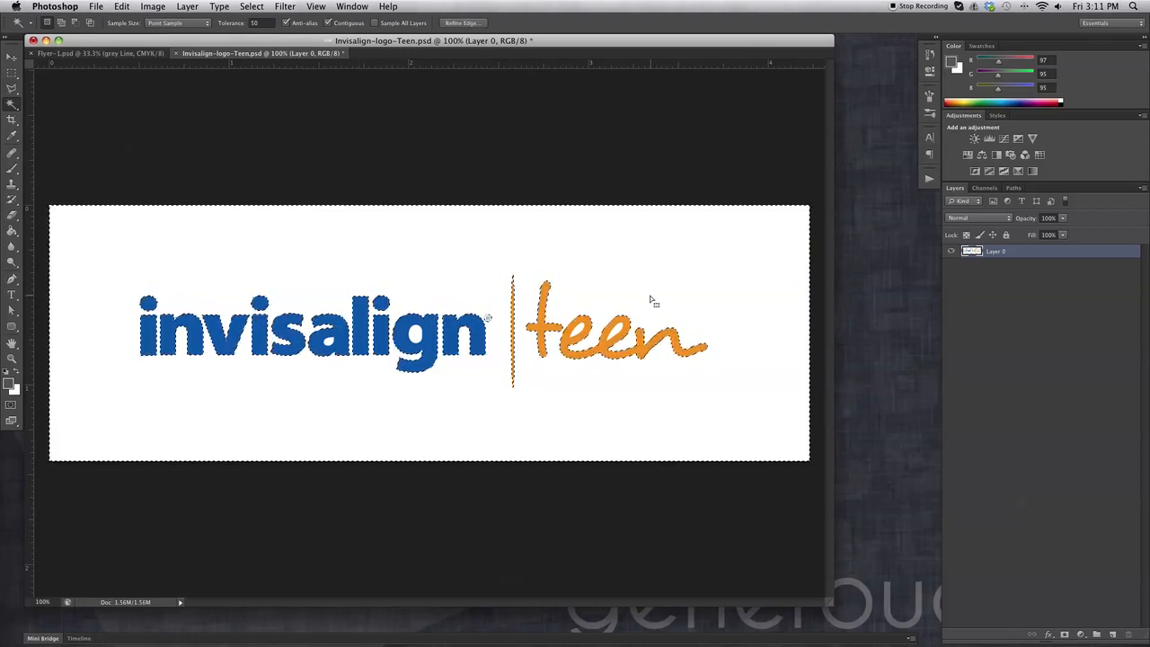
Delete the white background and the white inside the letter holes, leaving the lettering on transparency.
key("Delete")
key("super+d")
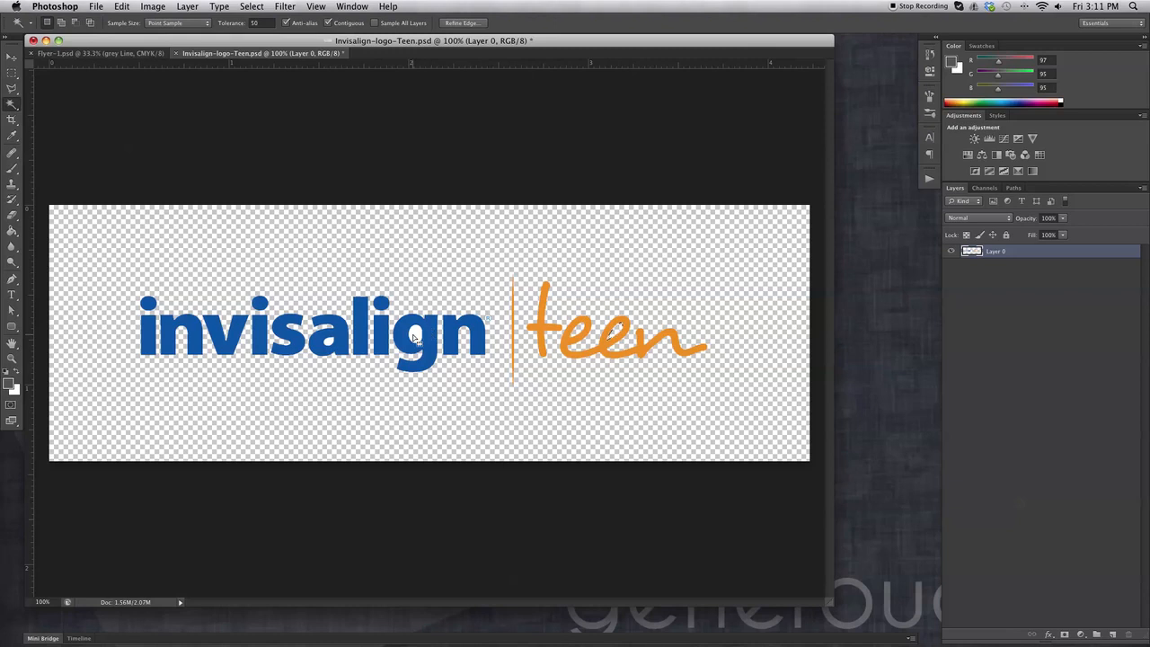
left_click(330, 343)
key("Delete")
left_click(13, 72)
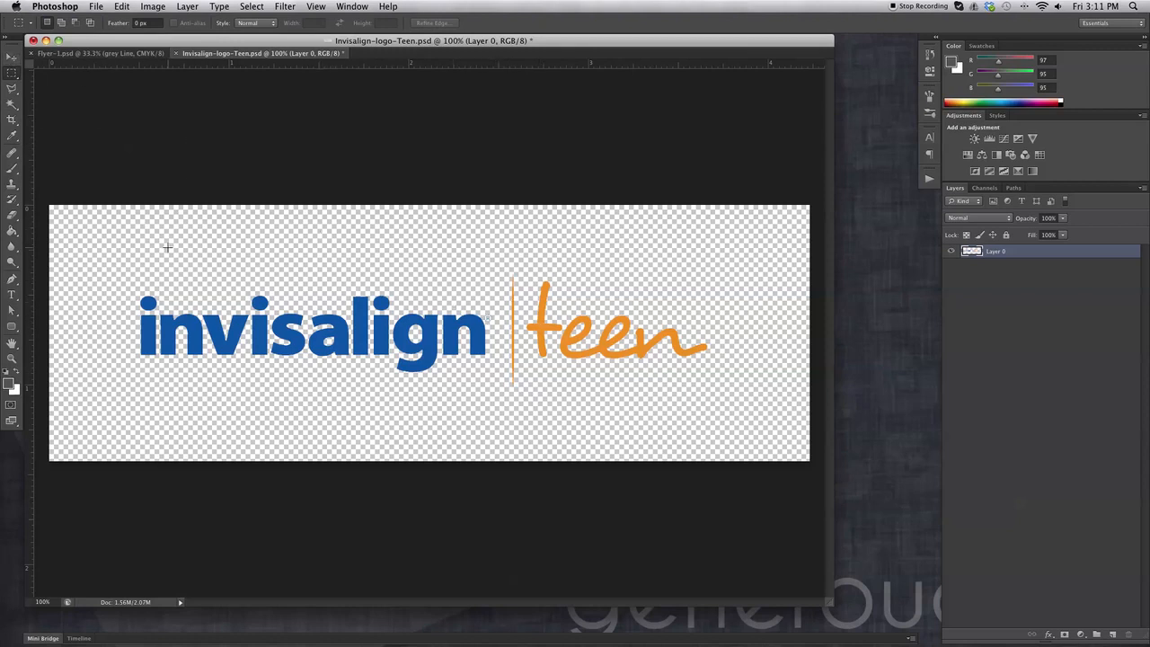
Zoom in closely on the logo's ® mark.
left_click_drag(122, 264, 300, 300)
left_click(300, 298)
key("v")
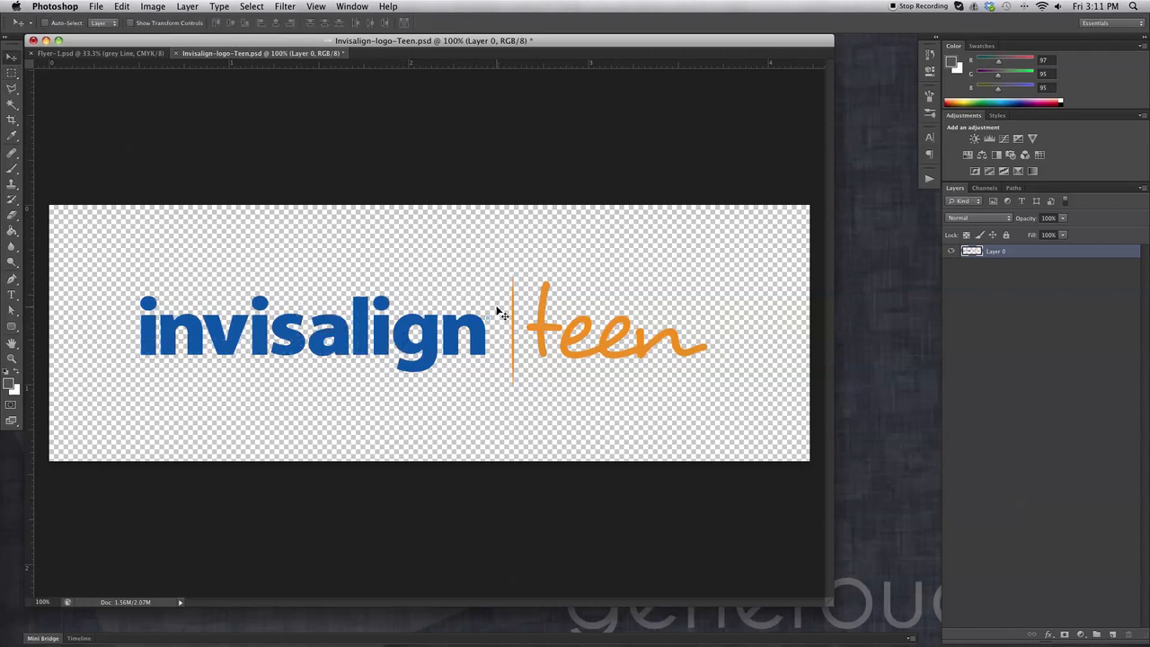
left_click(11, 358)
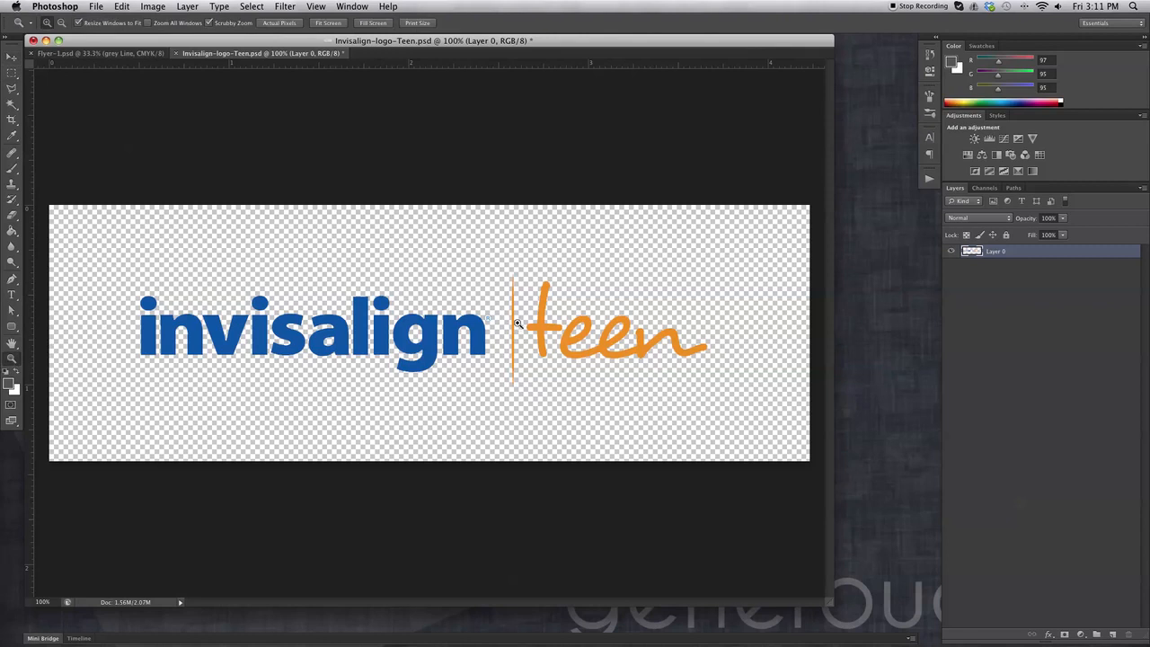
left_click(504, 343)
left_click_drag(490, 325, 704, 451)
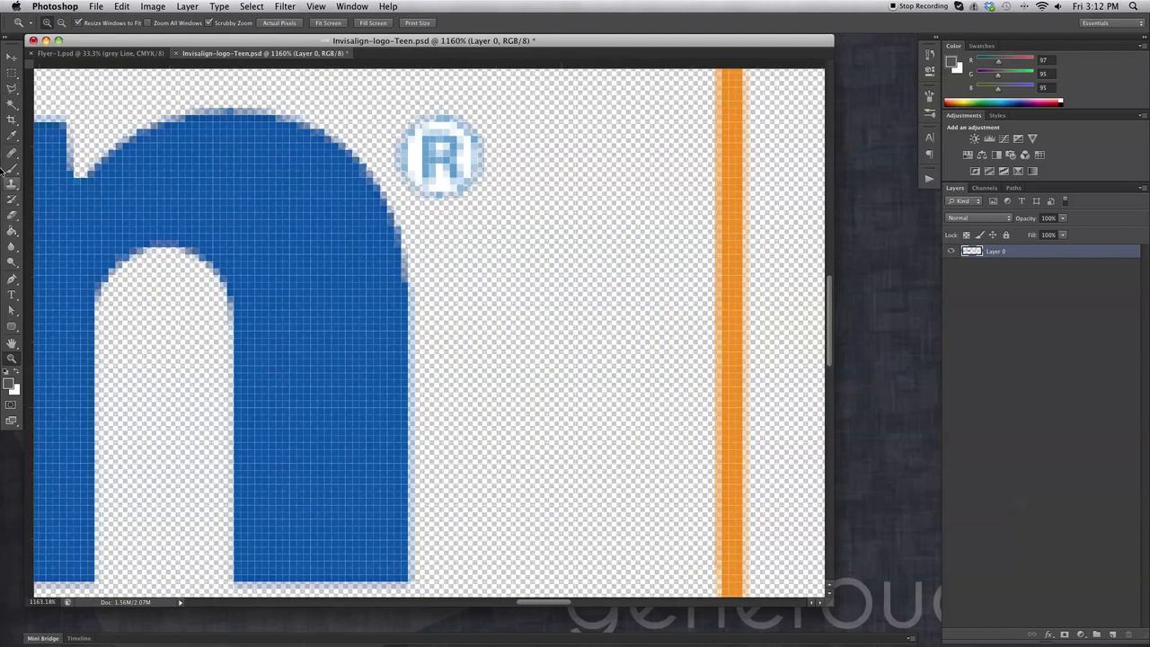
Set Magic Wand tolerance to 2, select all the white inside the ®, and delete it.
left_click(17, 105)
left_click(453, 181)
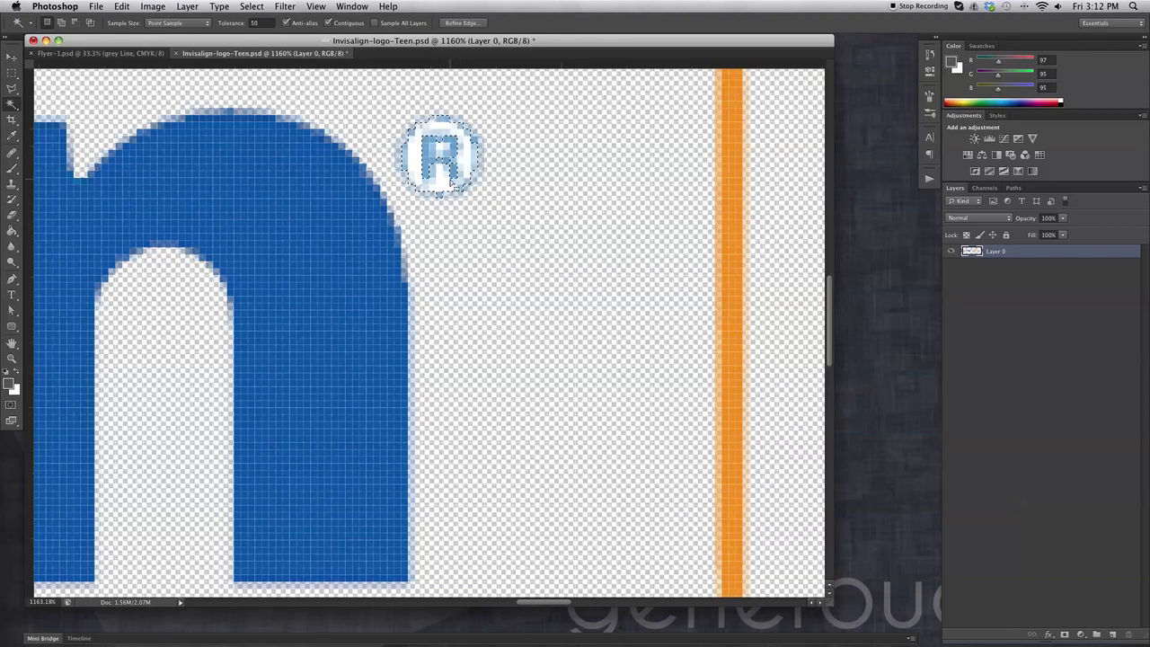
double_click(257, 22)
type("2")
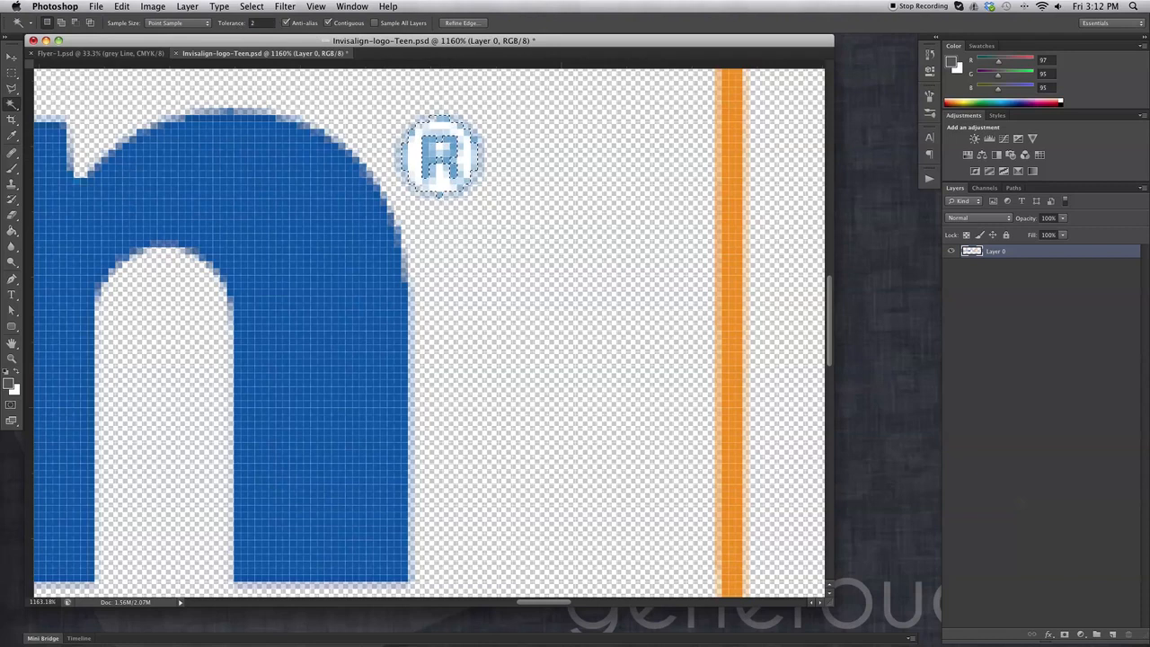
left_click(466, 167)
left_click(469, 160)
left_click(435, 132, "shift")
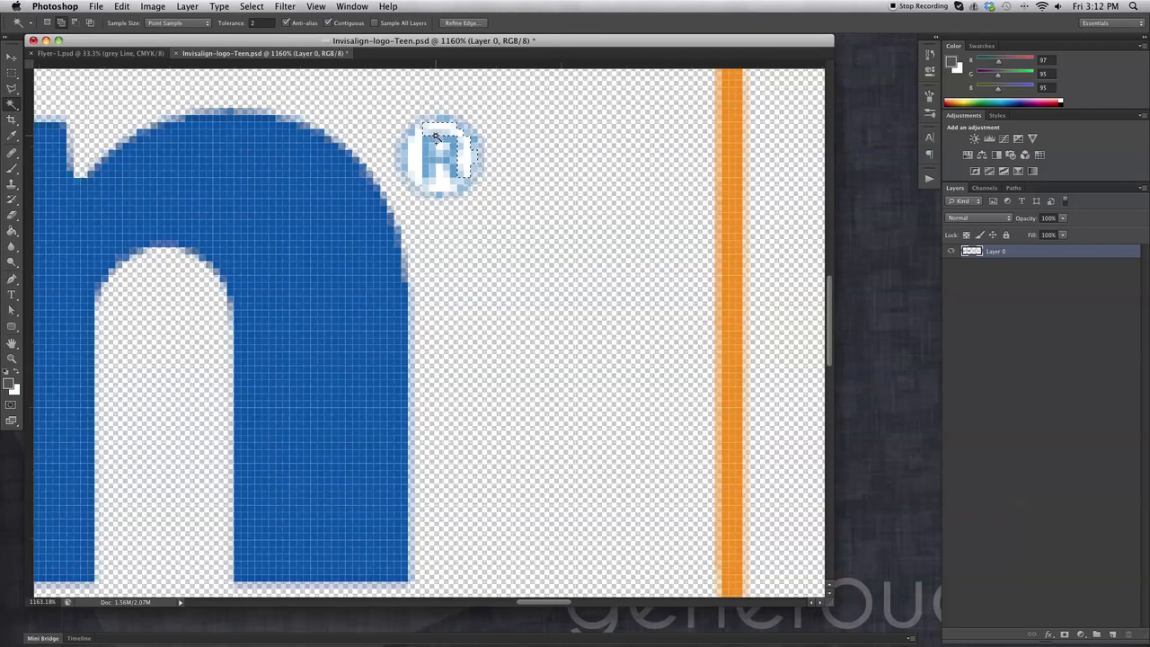
left_click(416, 149, "shift")
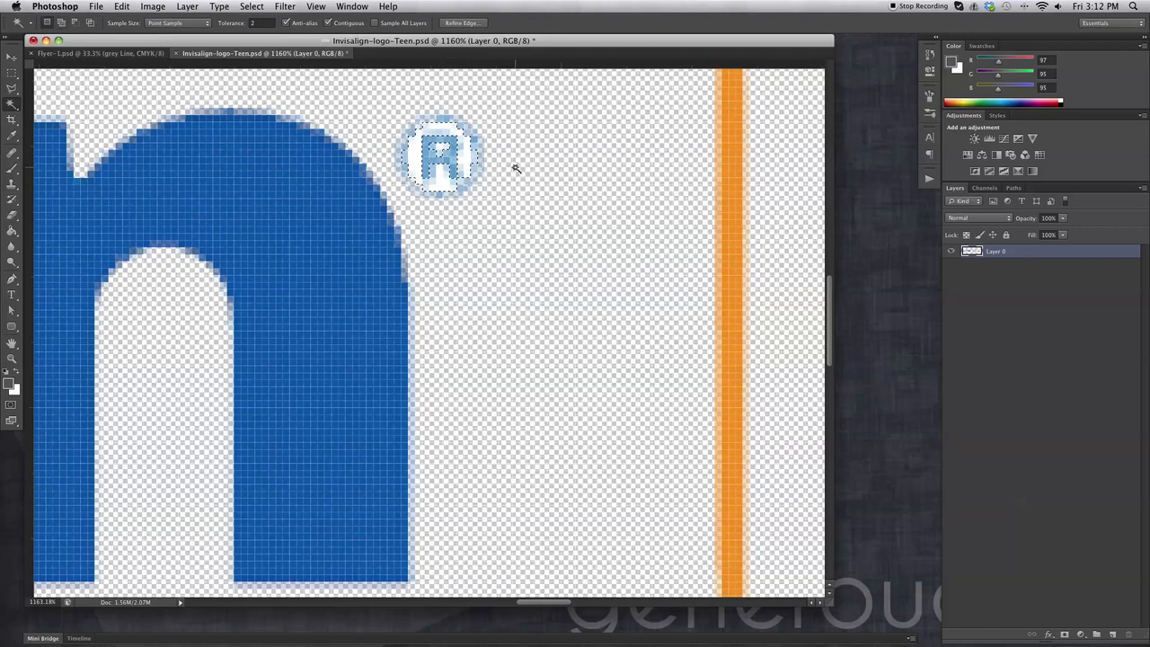
key("Delete")
key("super+d")
left_click(12, 73)
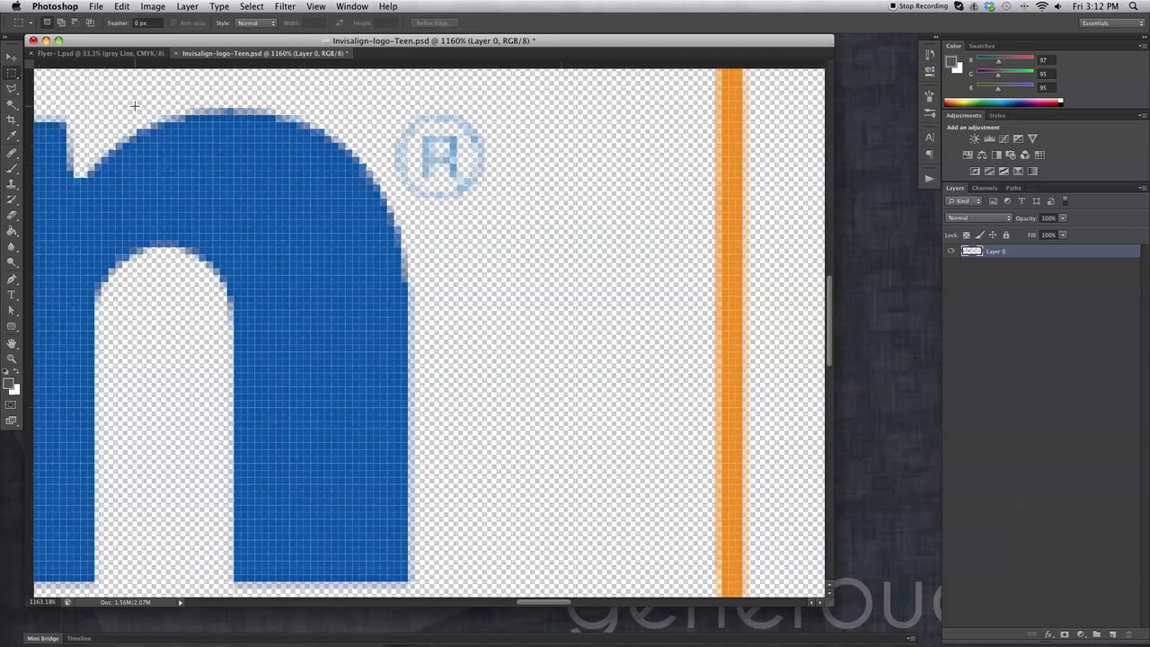
Drag the invisalign teen logo into Flyer-1.psd and move it down beside the girl's face.
key("super+1")
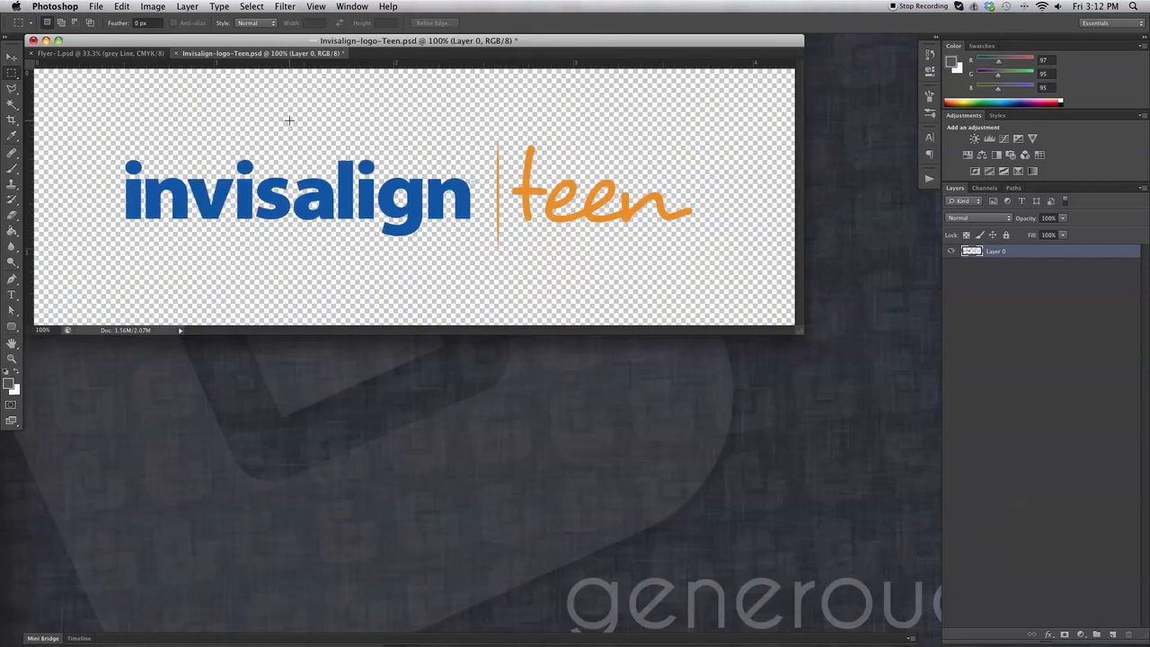
key("v")
left_click_drag(300, 56, 441, 126)
left_click_drag(498, 262, 533, 263)
scroll(549, 259, "up", 2)
scroll(577, 254, "down", 6)
left_click_drag(840, 340, 828, 573)
scroll(680, 415, "up", 5)
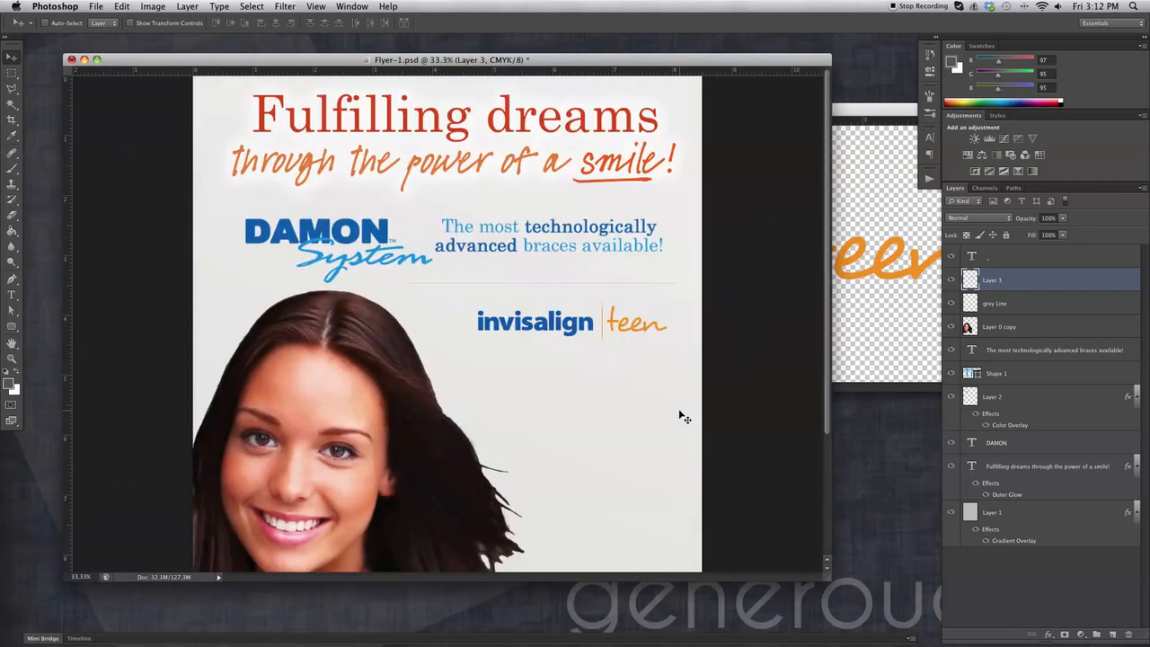
left_click_drag(627, 304, 622, 402)
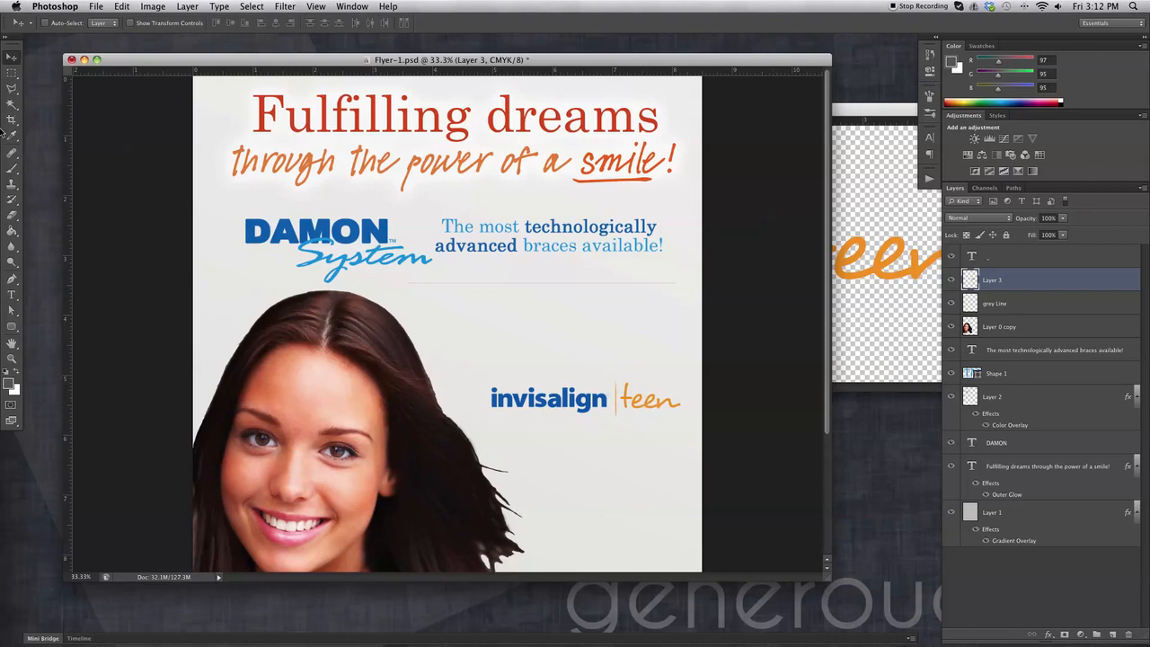
Open the Invisalign-logo.psd file.
left_click(96, 6)
left_click(103, 34)
left_click(539, 159)
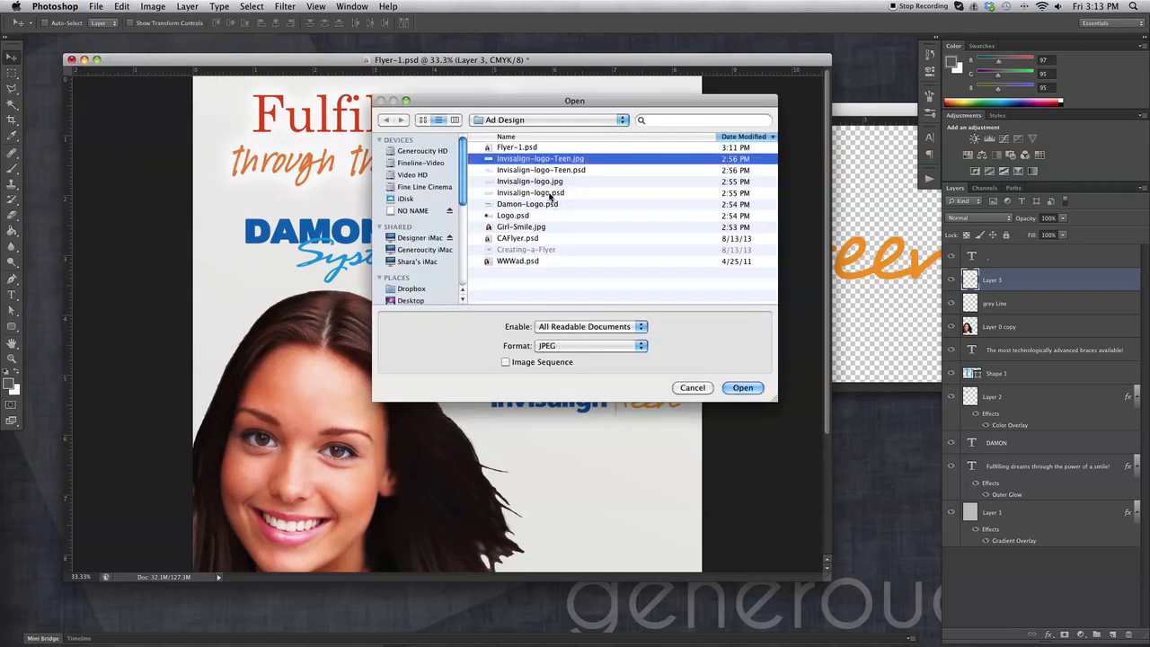
left_click(549, 194)
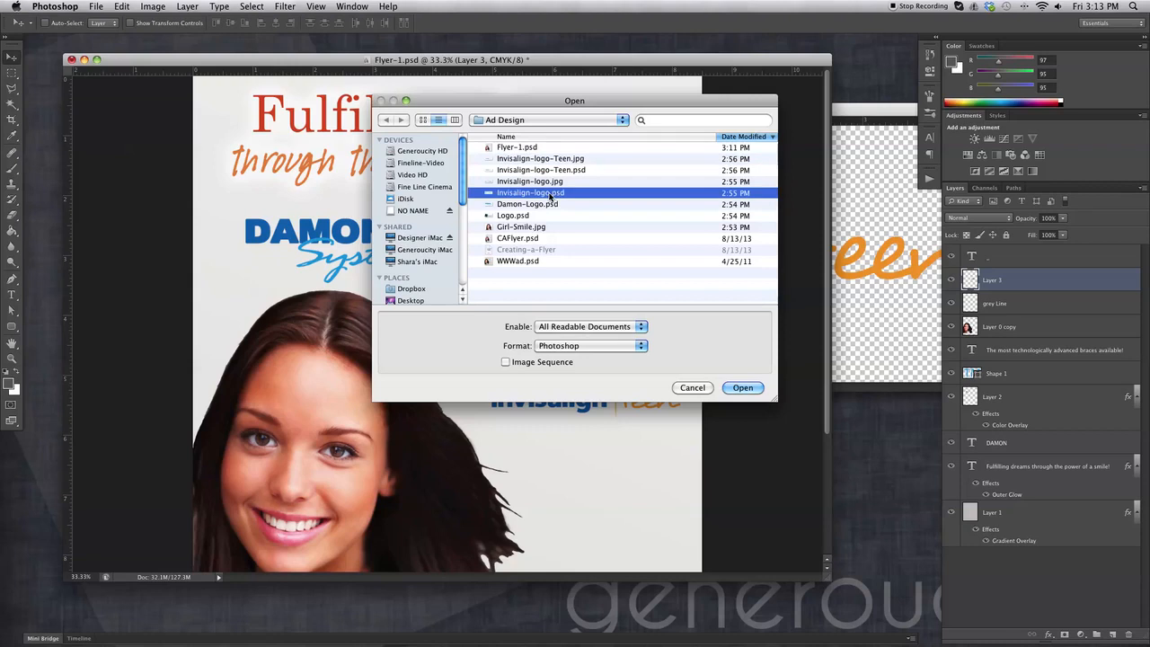
left_click(742, 387)
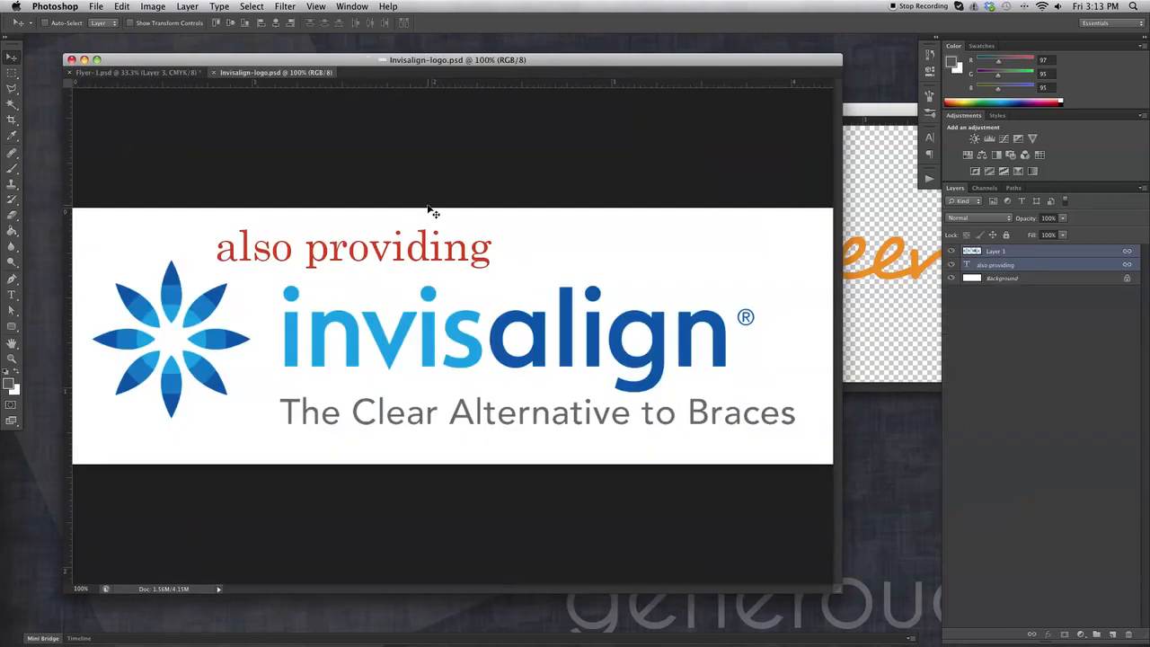
Drag the 'also providing' Invisalign logo into the flyer above the teen logo, then close Invisalign-logo.psd.
left_click_drag(275, 73, 460, 139)
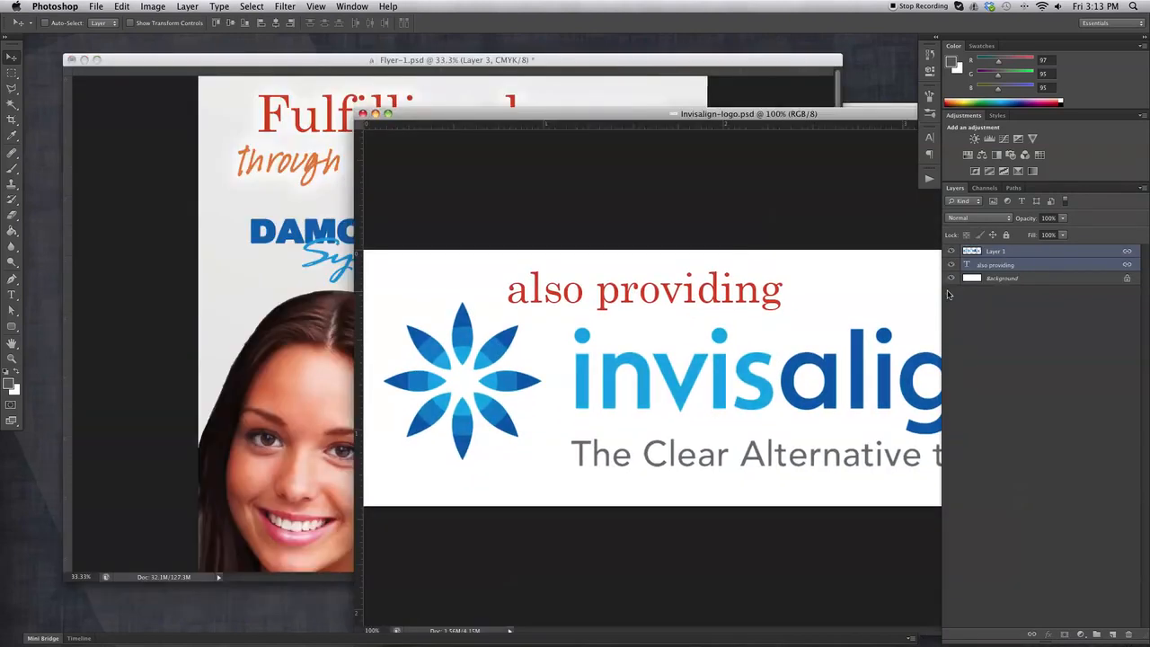
left_click_drag(510, 347, 591, 343)
left_click(871, 360)
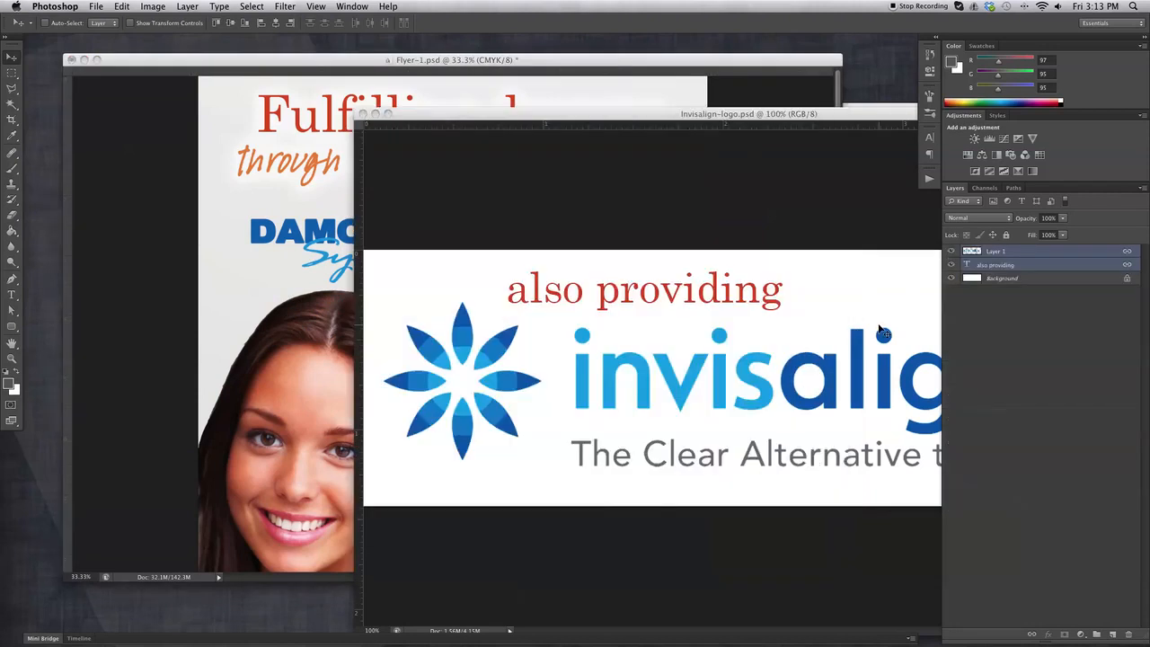
left_click(363, 114)
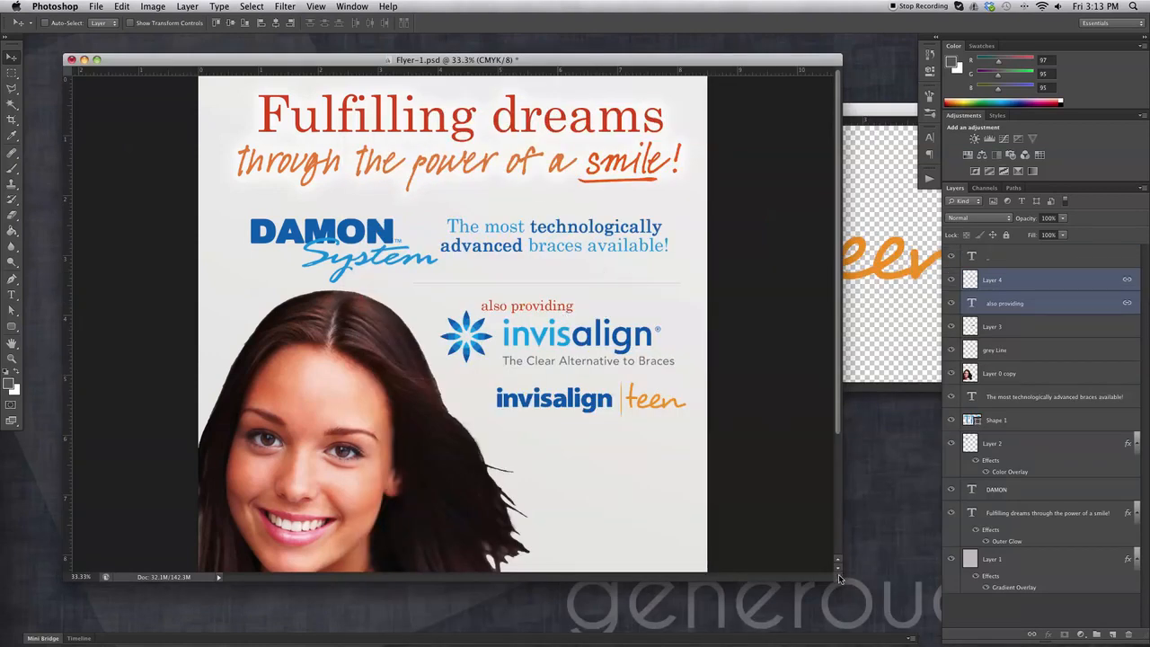
Zoom the flyer out and widen its window to show the full page from headline to bottom.
left_click_drag(837, 576, 850, 617)
key("super+minus")
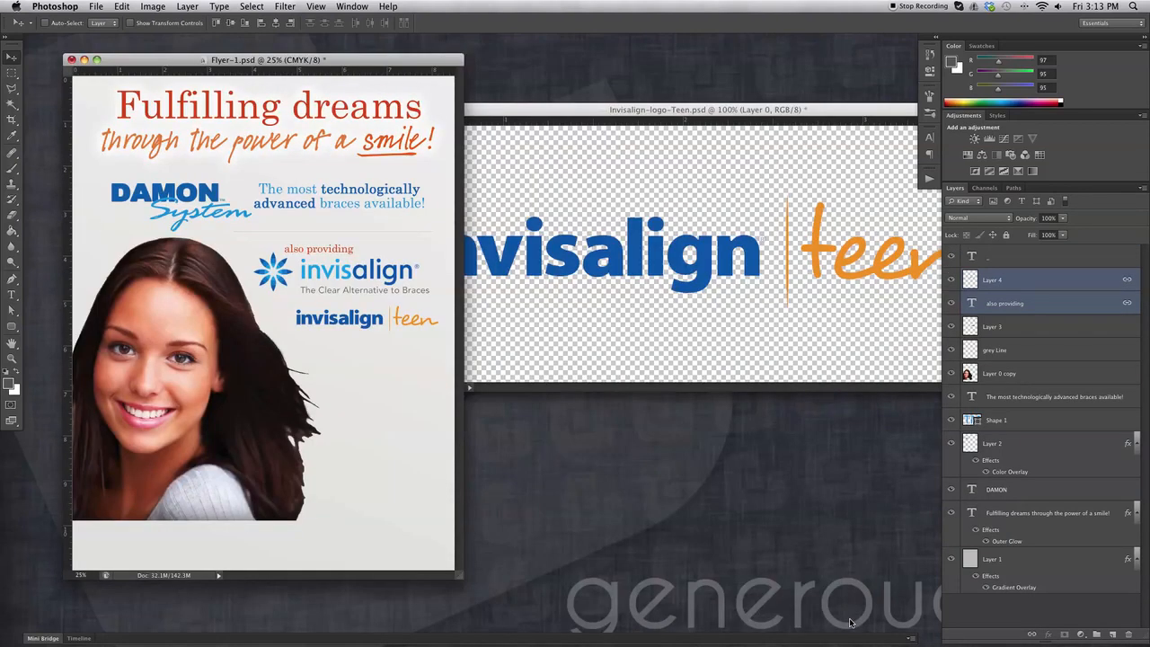
left_click_drag(462, 579, 876, 593)
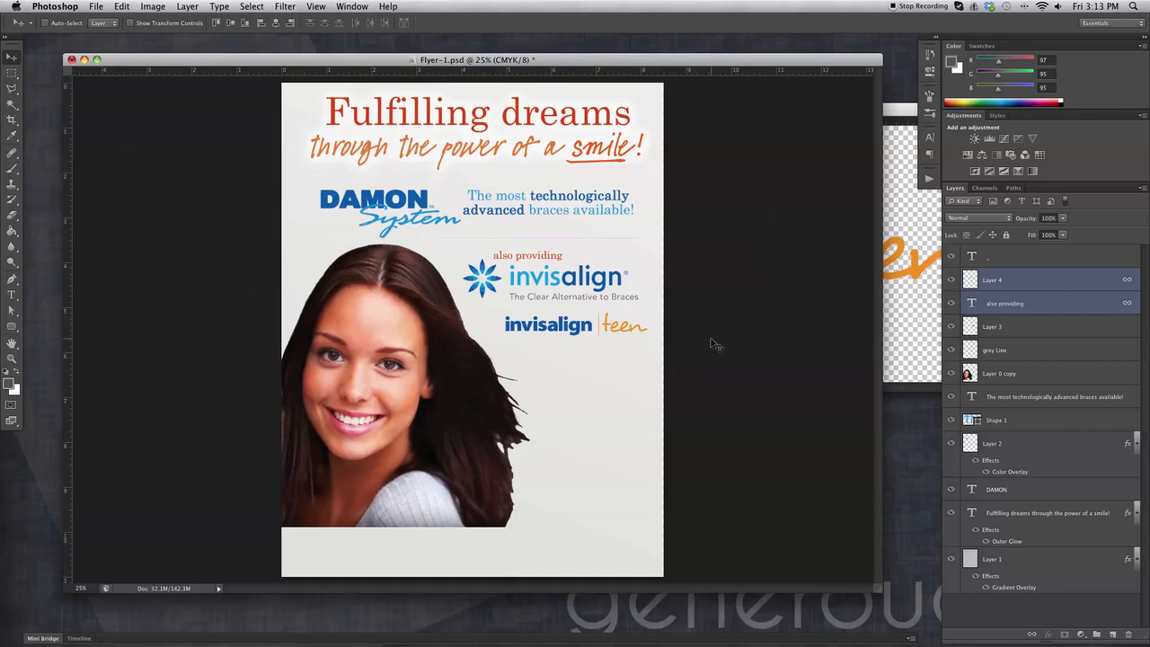
left_click(1054, 330)
left_click(1026, 354)
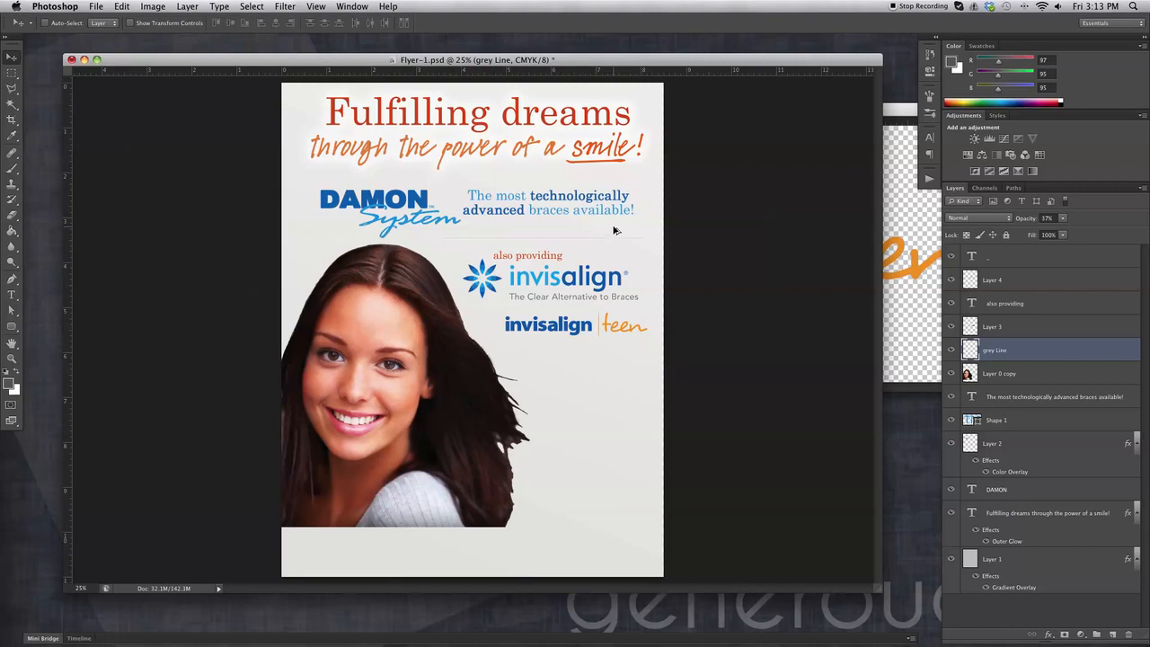
Duplicate the grey Line layer, move the copy below the teen logo, erase it tidy, and save.
left_click_drag(614, 230, 618, 263)
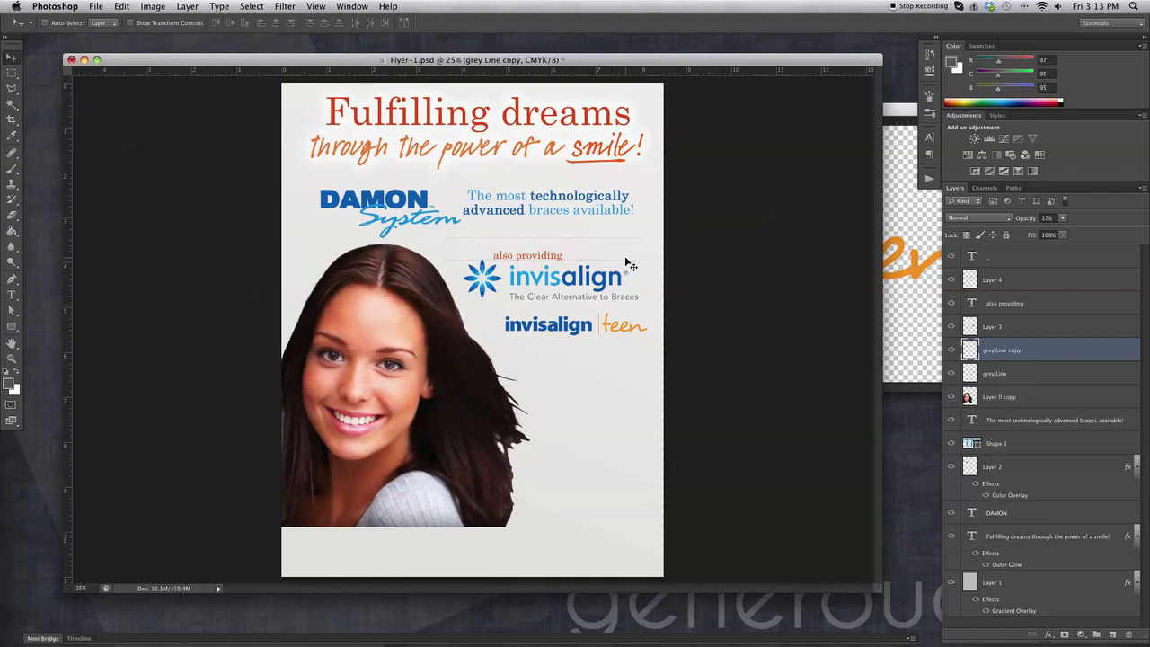
key("ctrl+z")
left_click_drag(992, 353, 1112, 634)
left_click_drag(557, 243, 614, 361)
left_click(12, 216)
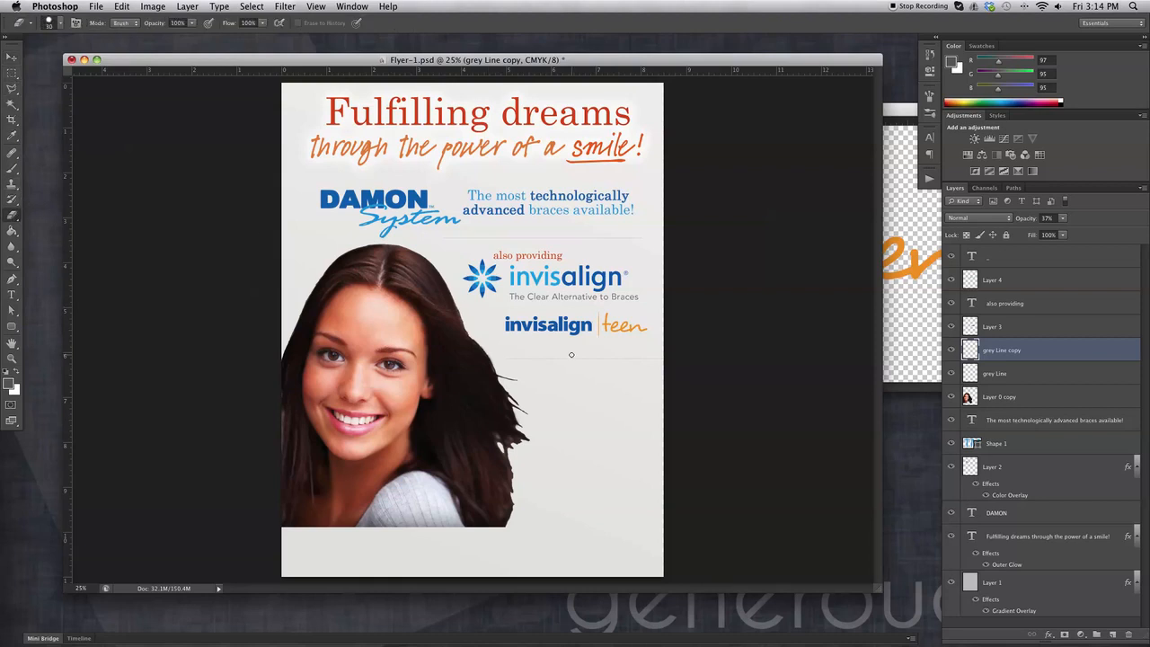
key("bracketright")
key("bracketright")
key("bracketright")
key("bracketright")
key("bracketright")
key("bracketright")
key("bracketright")
key("bracketright")
left_click(8, 58)
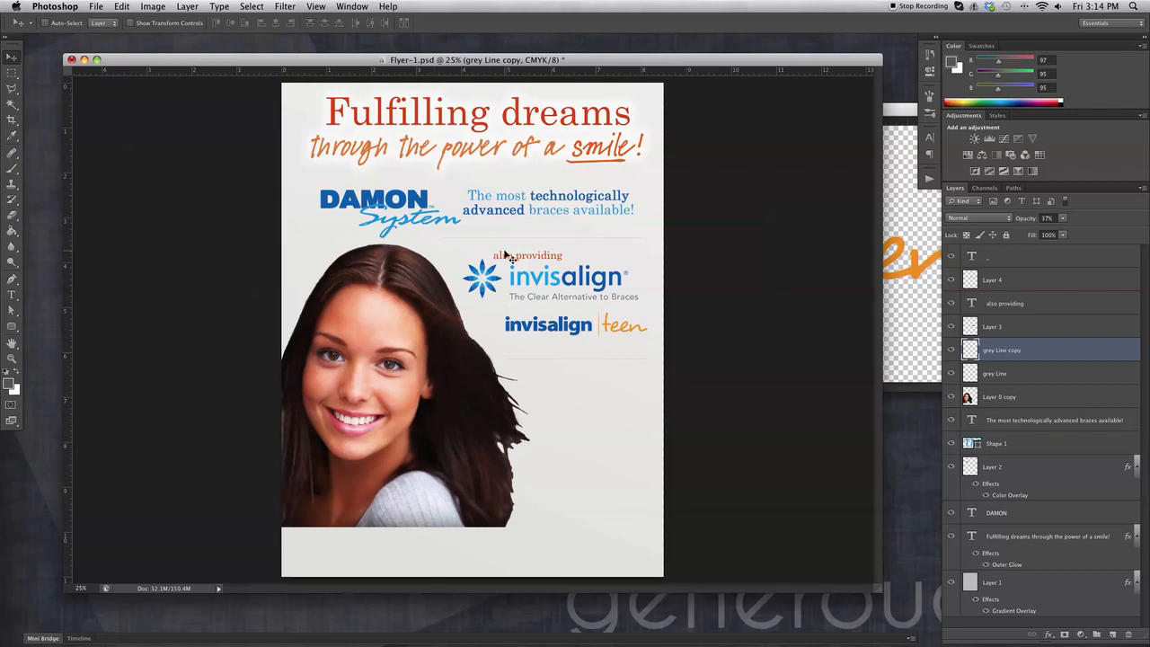
key("super+s")
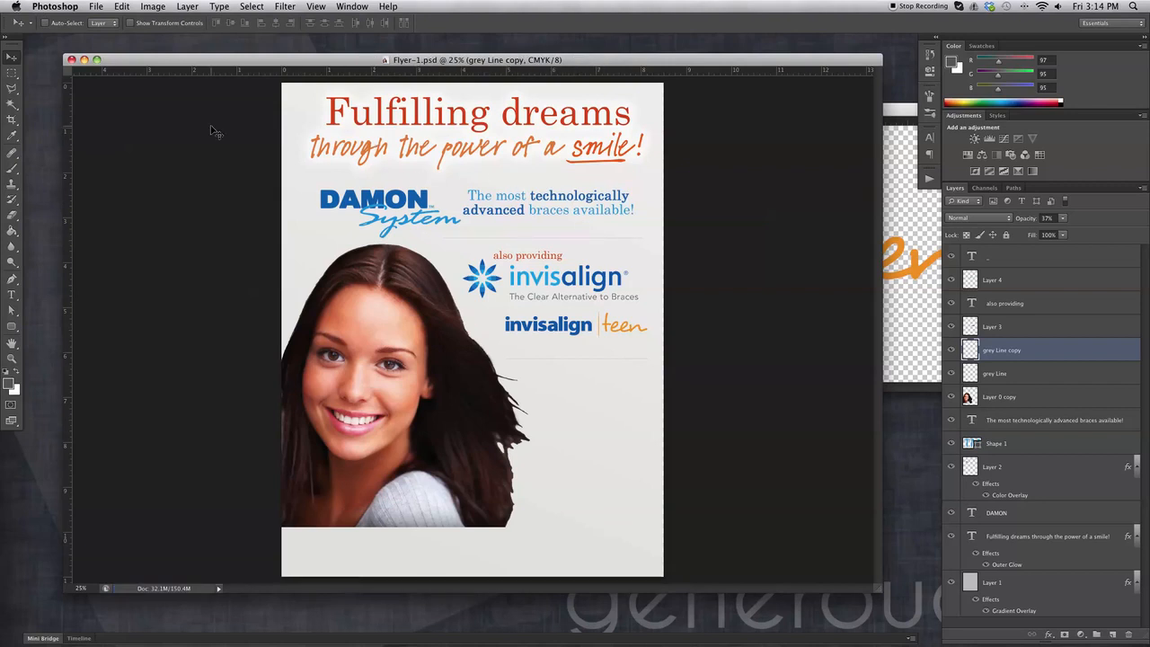
Open Logo.psd with the Theurer Orthodontics logo, then return to Flyer-1.psd.
left_click(93, 7)
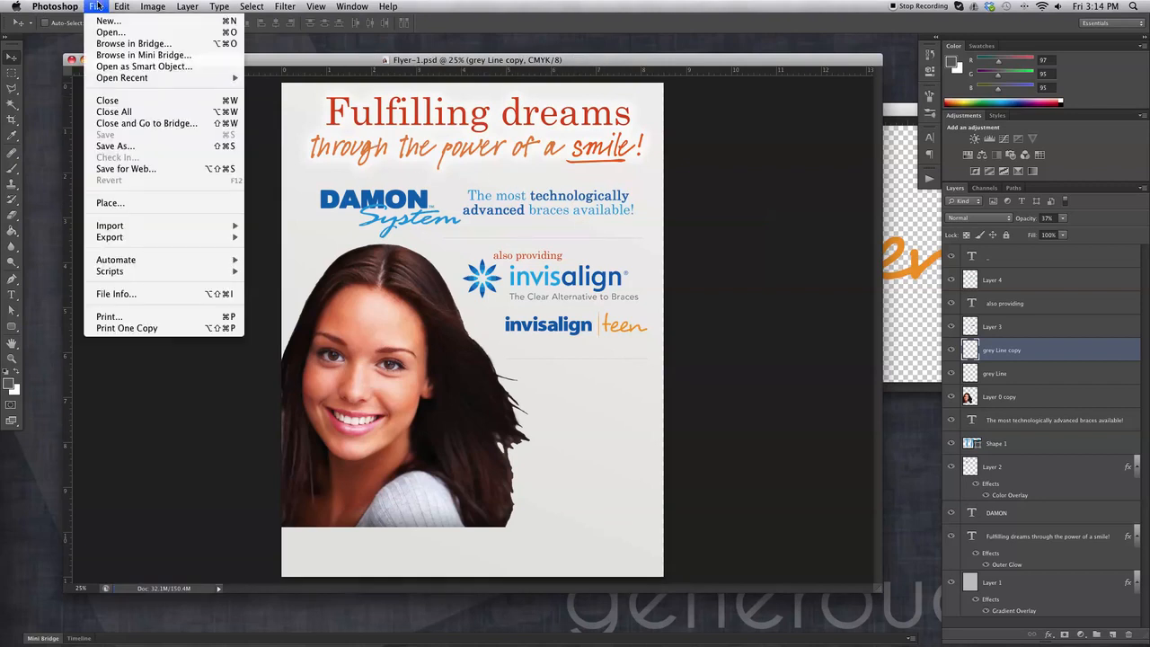
left_click(104, 33)
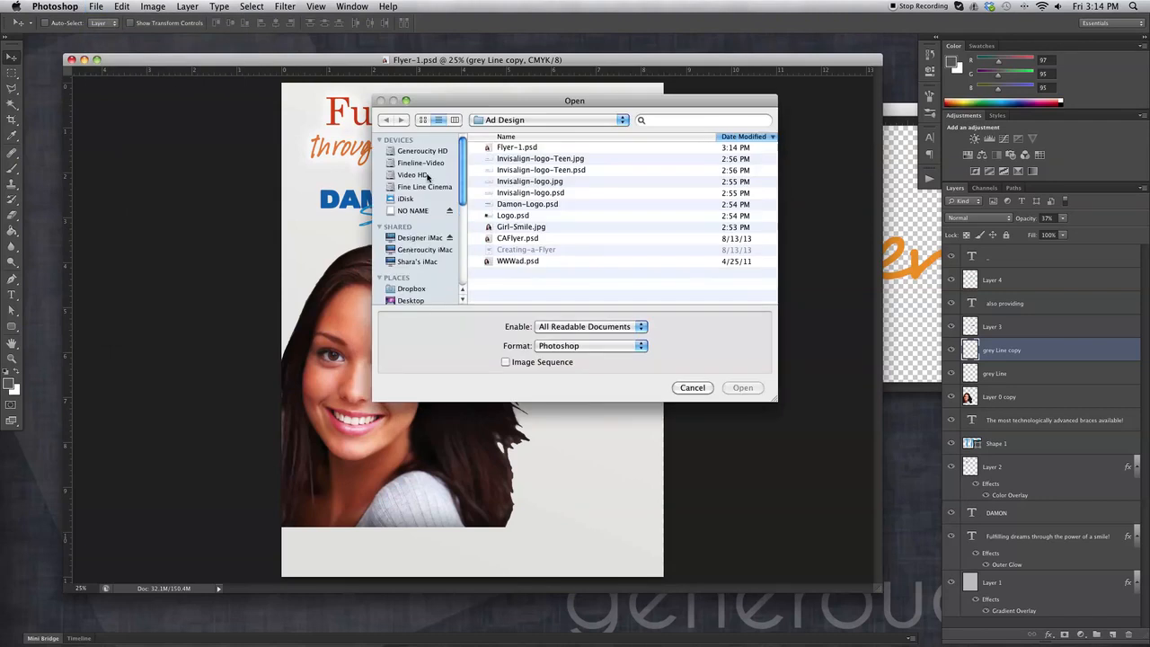
left_click(523, 218)
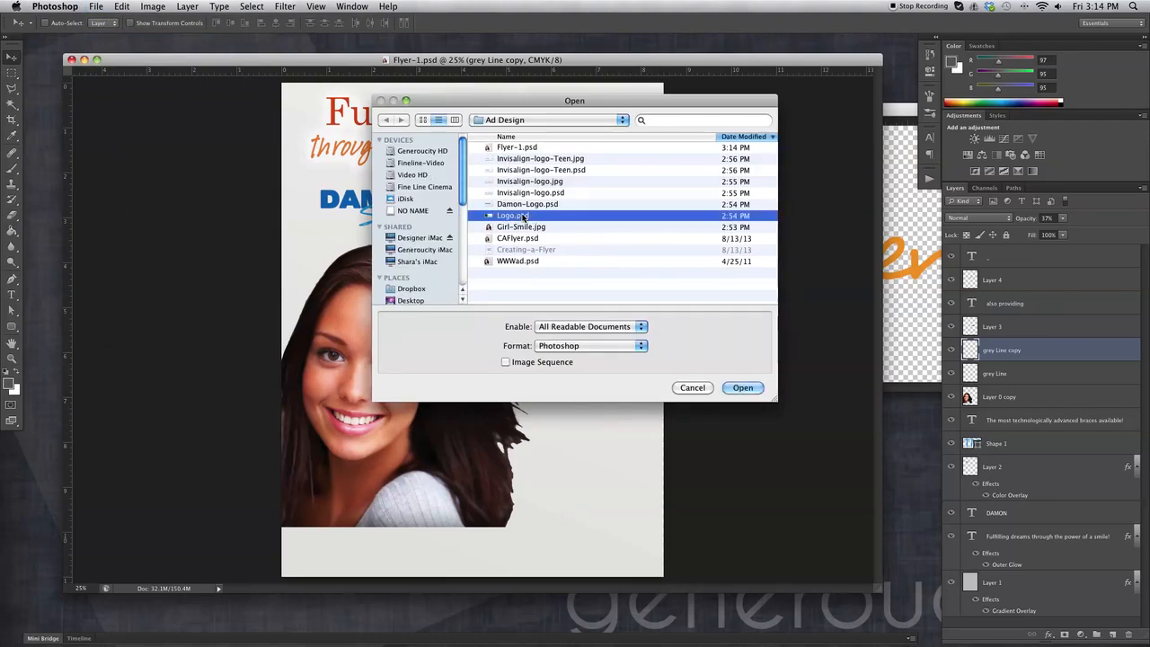
left_click(755, 389)
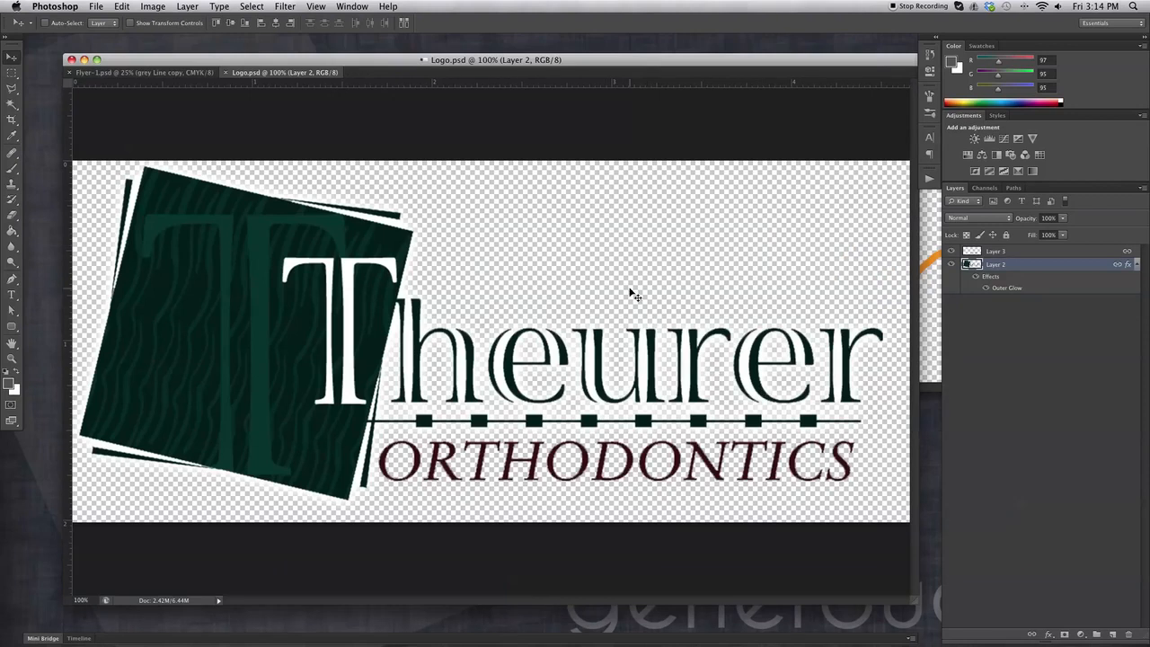
left_click_drag(292, 78, 257, 60)
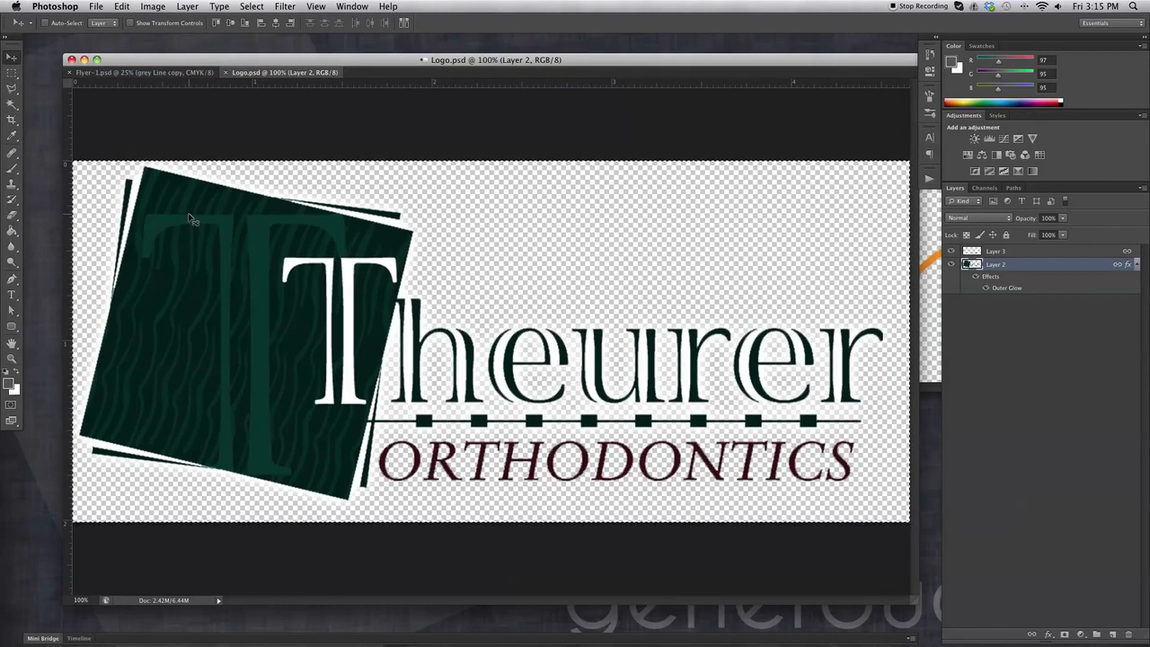
left_click(166, 75)
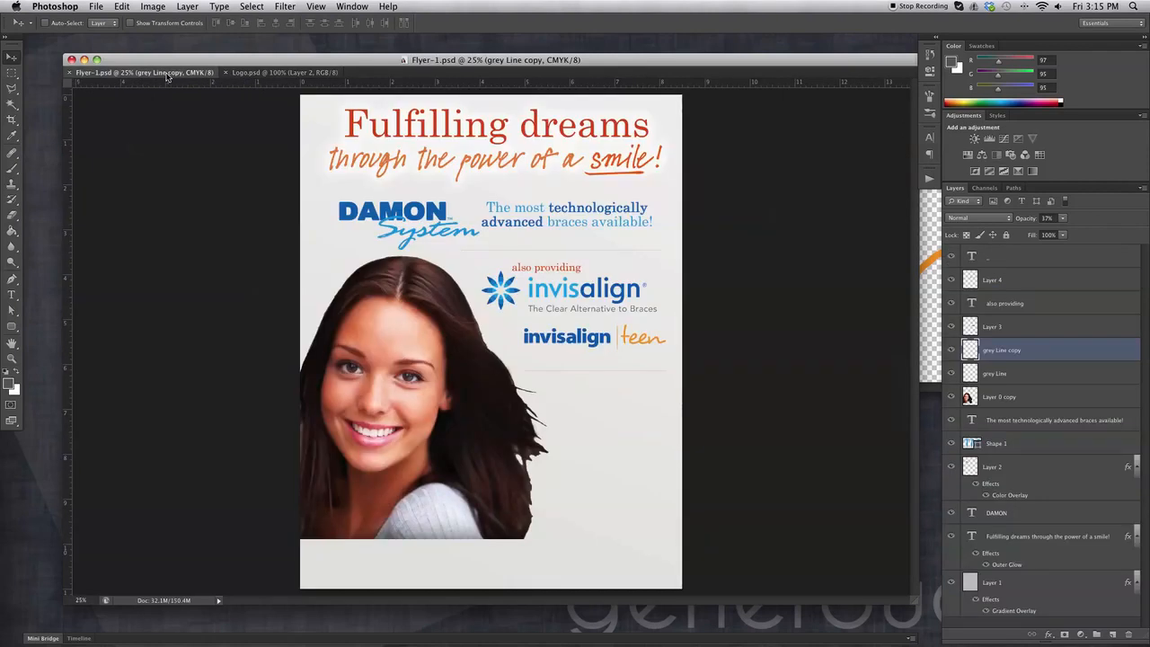
Drop the Theurer logo into the flyer and name its layer Logo.
left_click_drag(241, 79, 451, 206)
left_click_drag(439, 361, 387, 373)
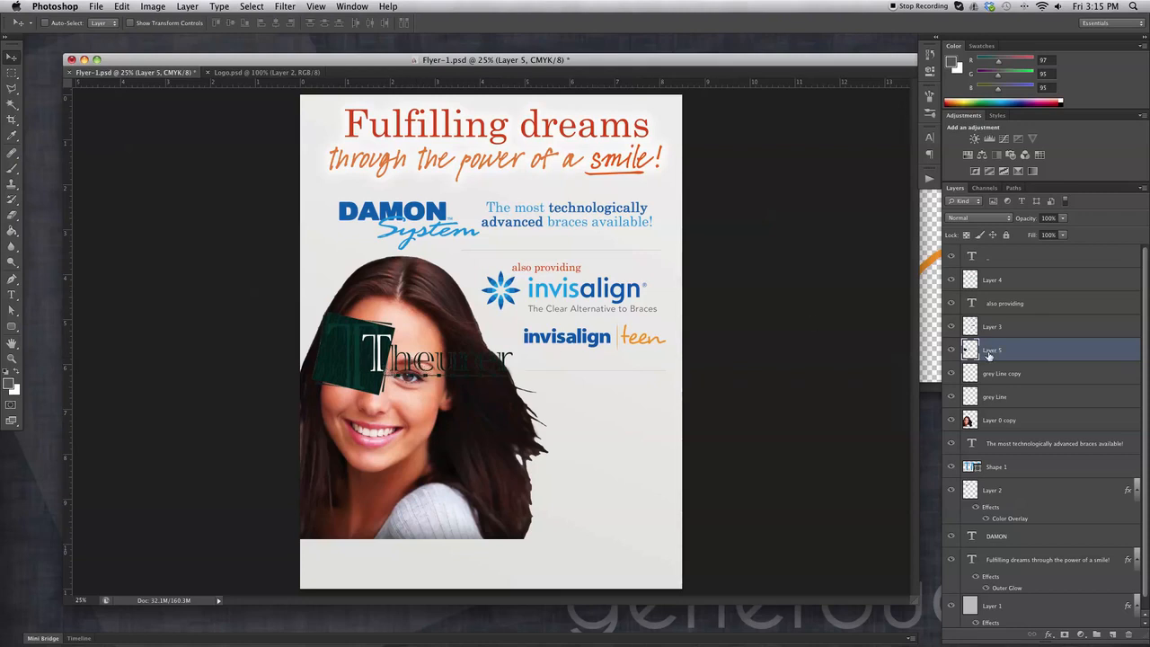
double_click(987, 353)
type("Logo")
key("Return")
Position the Logo layer at the flyer's bottom left, over the girl's shoulder.
left_click_drag(446, 352, 556, 515)
left_click_drag(569, 524, 451, 525)
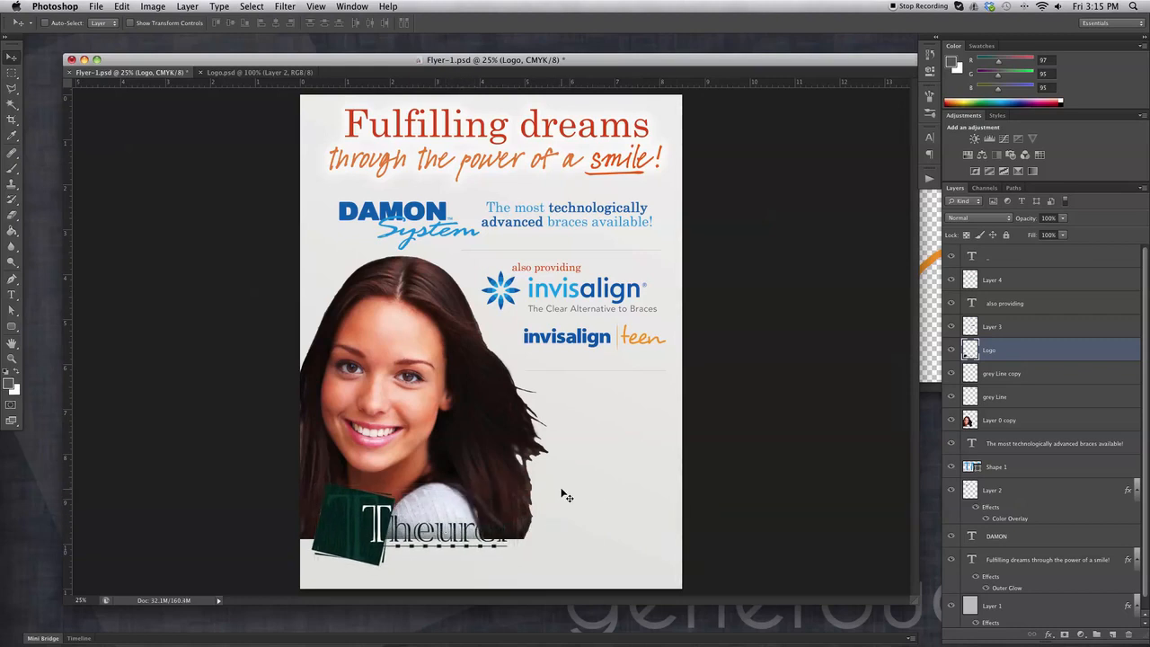
left_click_drag(369, 519, 381, 522)
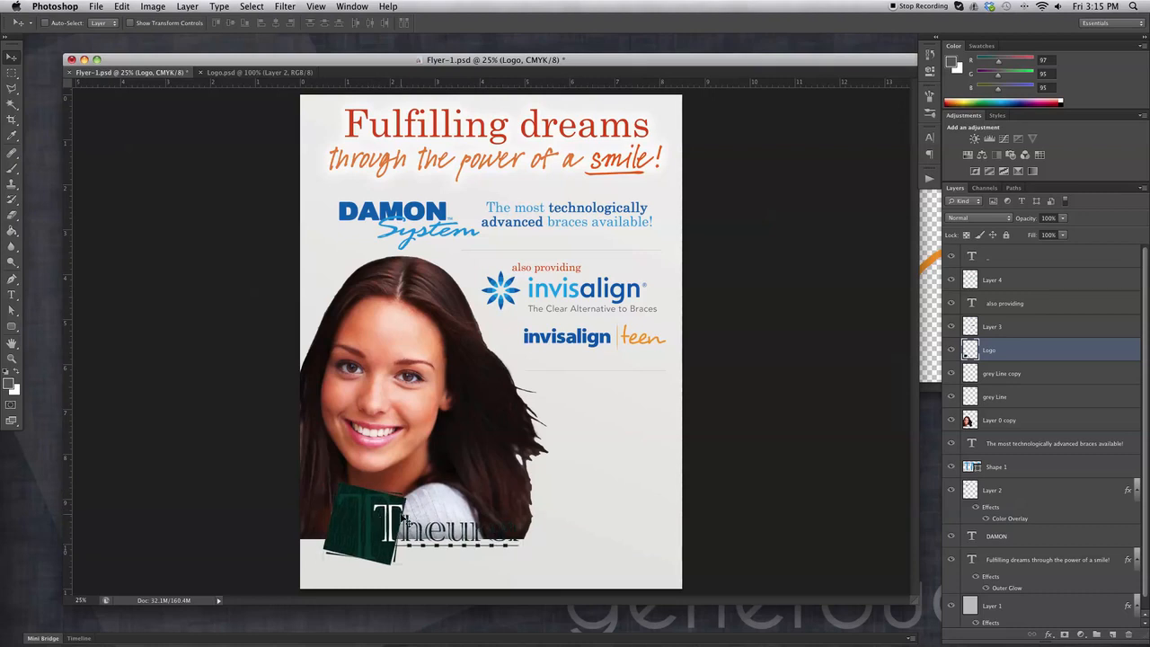
key("ctrl+Tab")
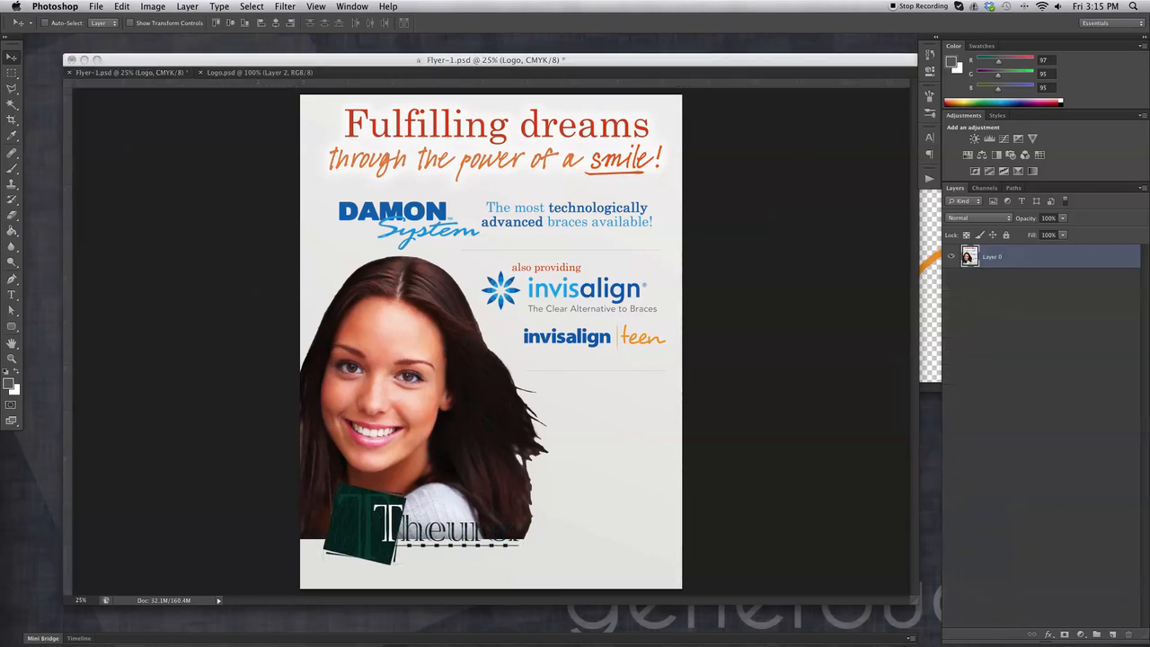
left_click(804, 229)
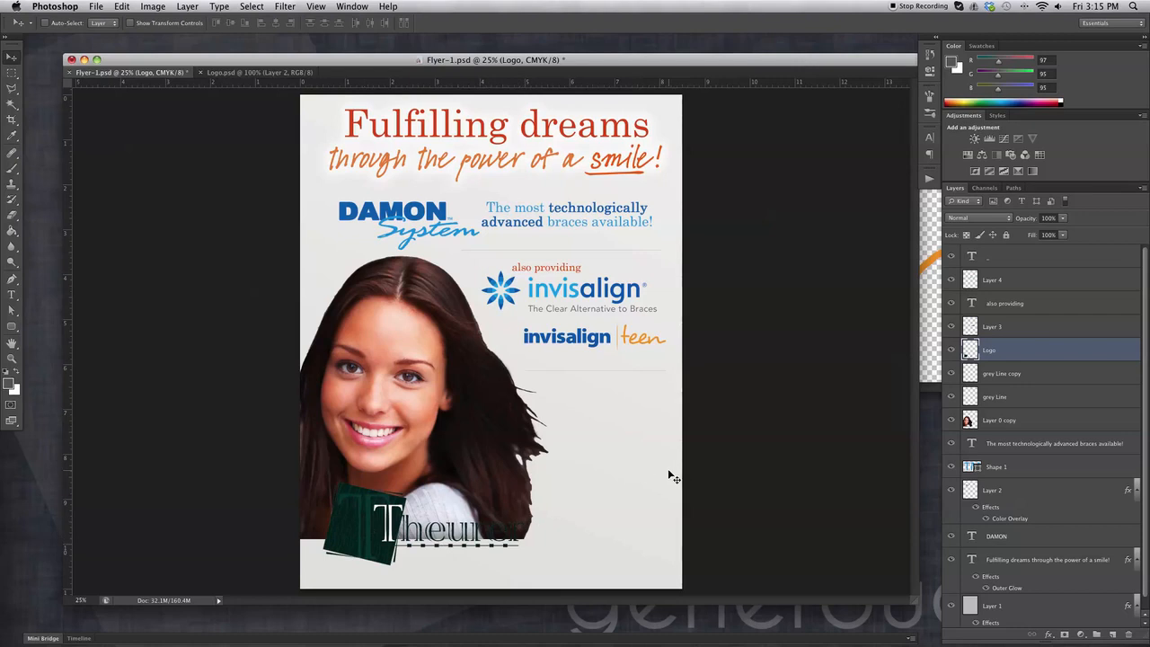
In Logo.psd, merge the ORTHODONTICS layer down into the Theurer logo layer.
left_click(1048, 634)
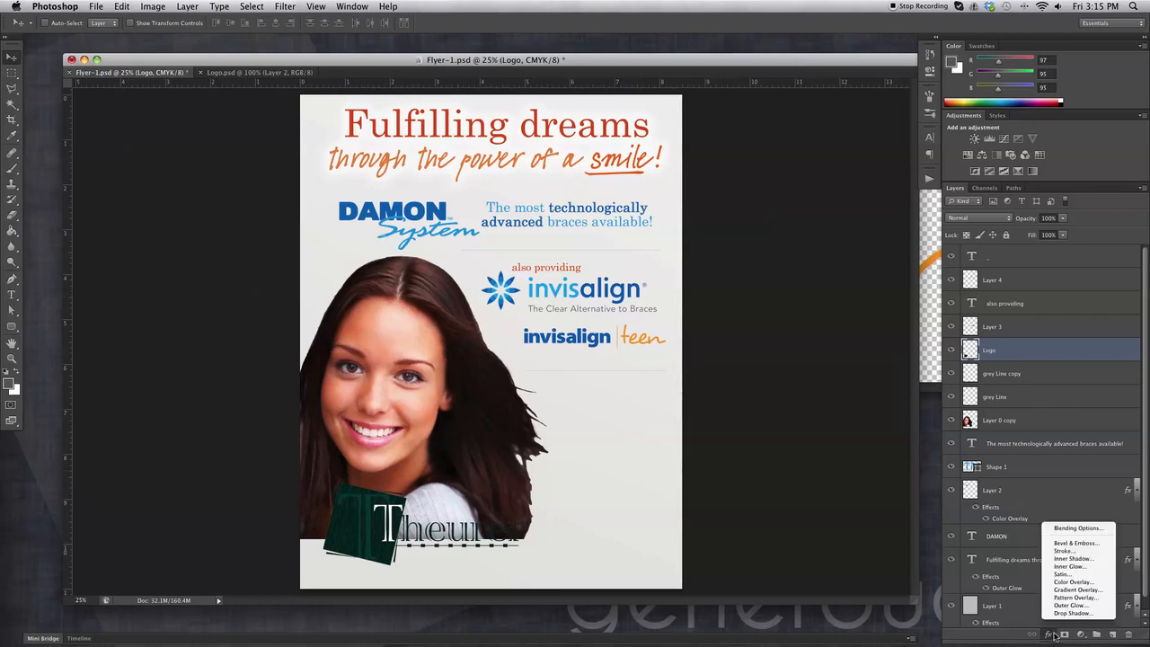
left_click(1026, 355)
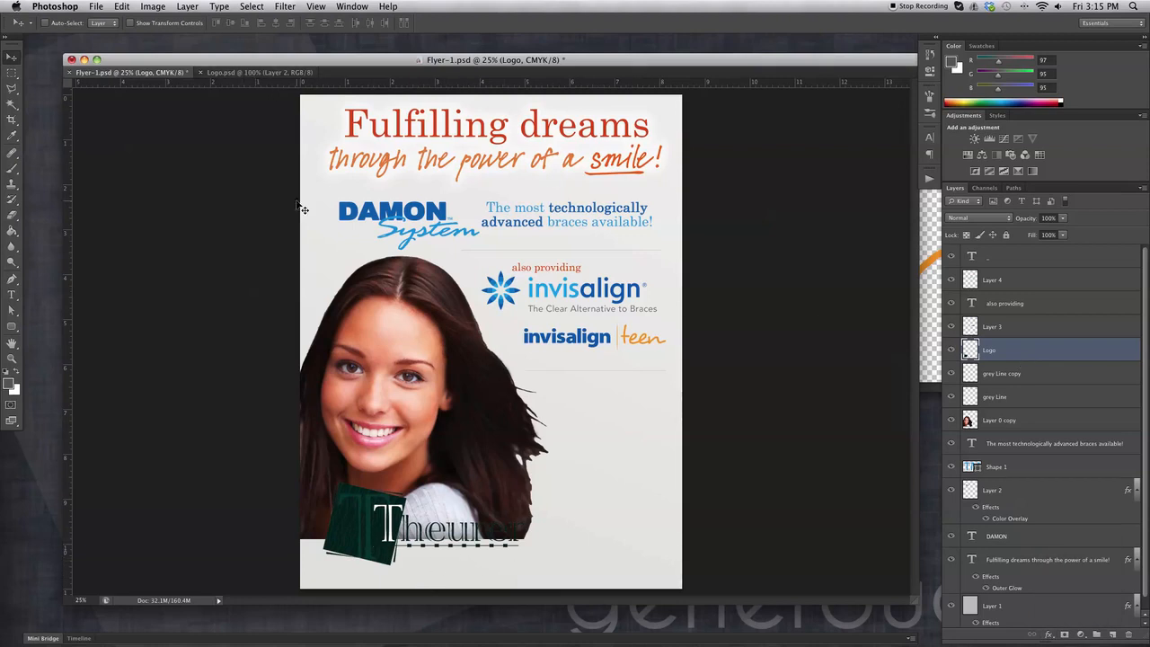
left_click(259, 72)
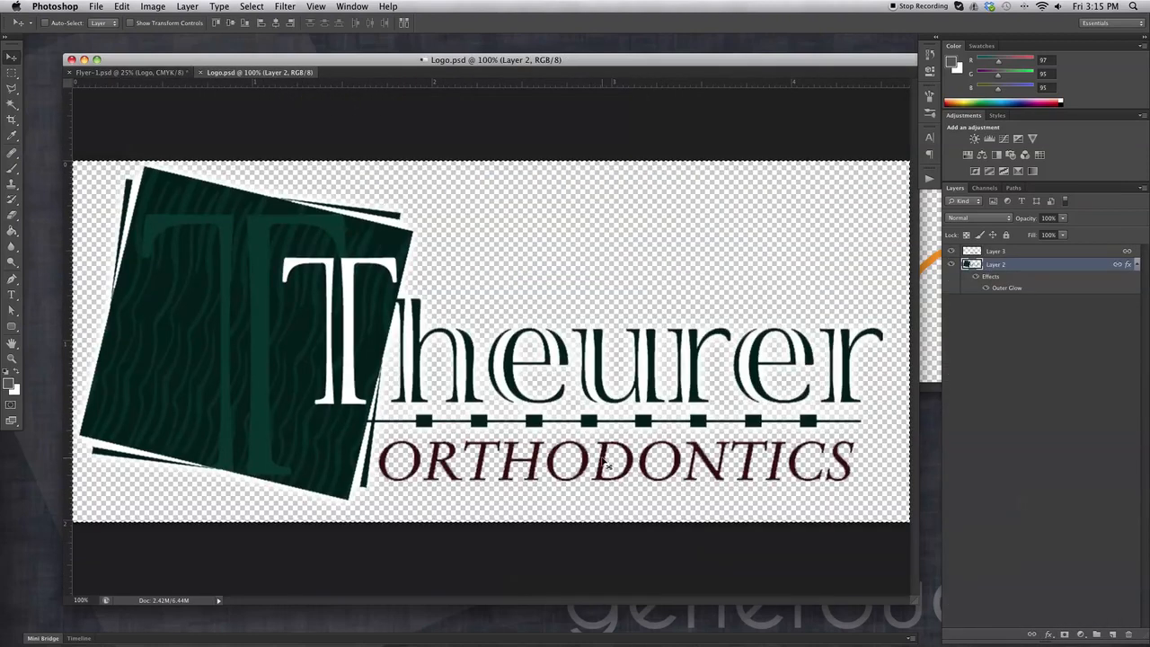
left_click(950, 252)
left_click(950, 251)
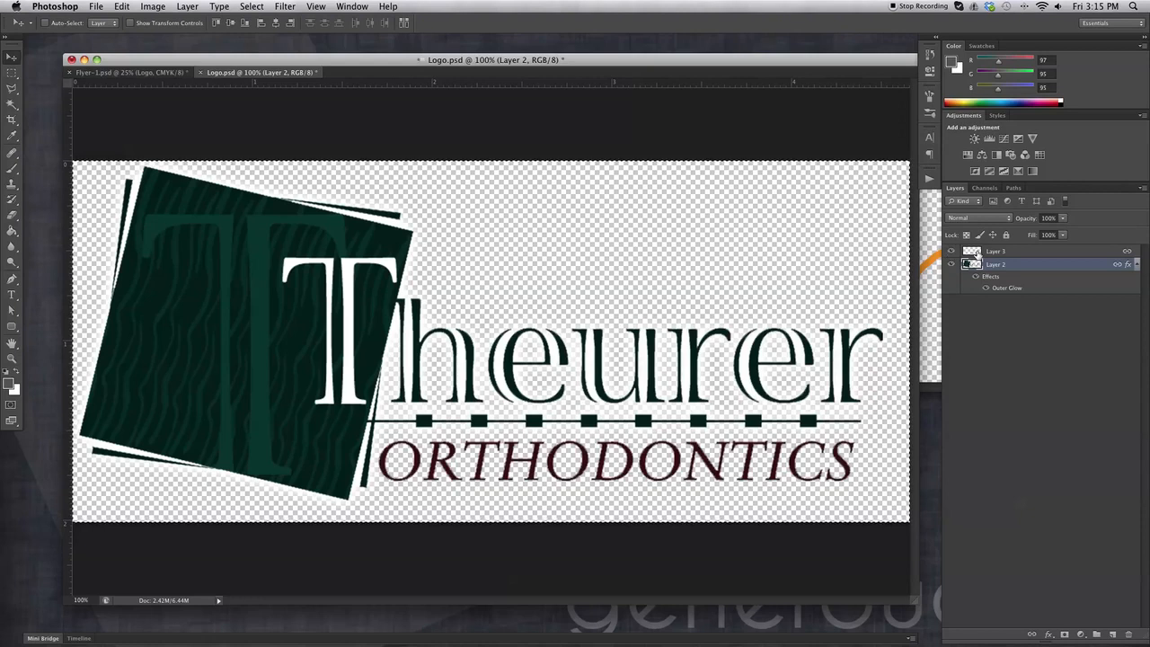
left_click(977, 254)
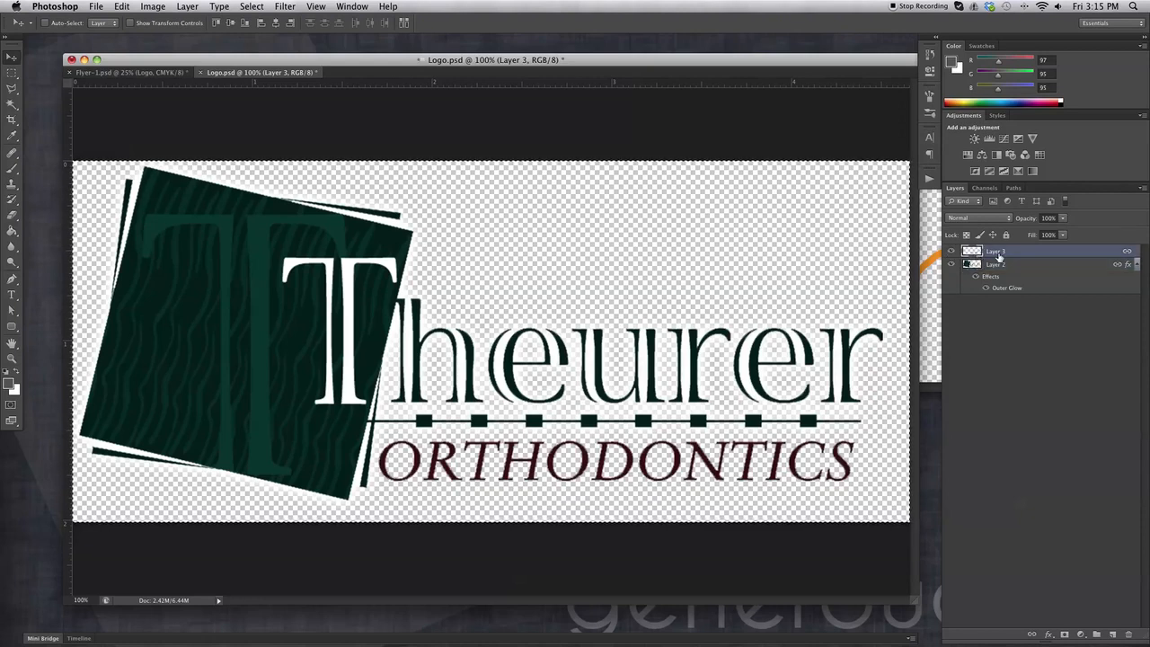
key("super+e")
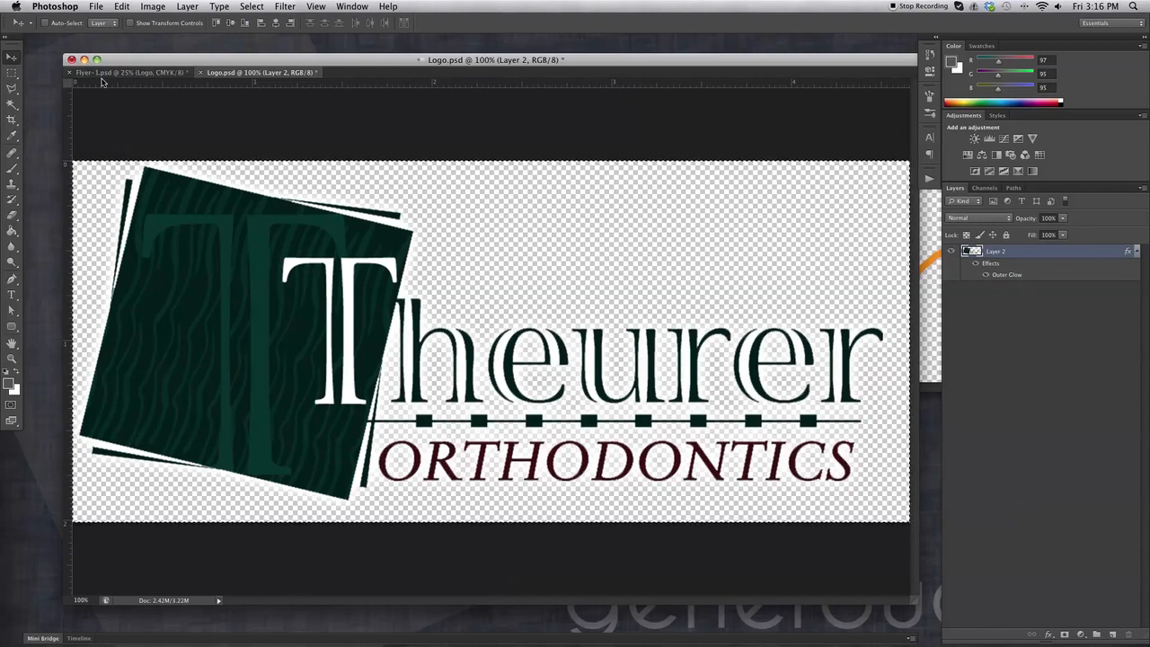
In Flyer-1, replace the old Logo layer with the pasted merged logo at lower left.
left_click(149, 76)
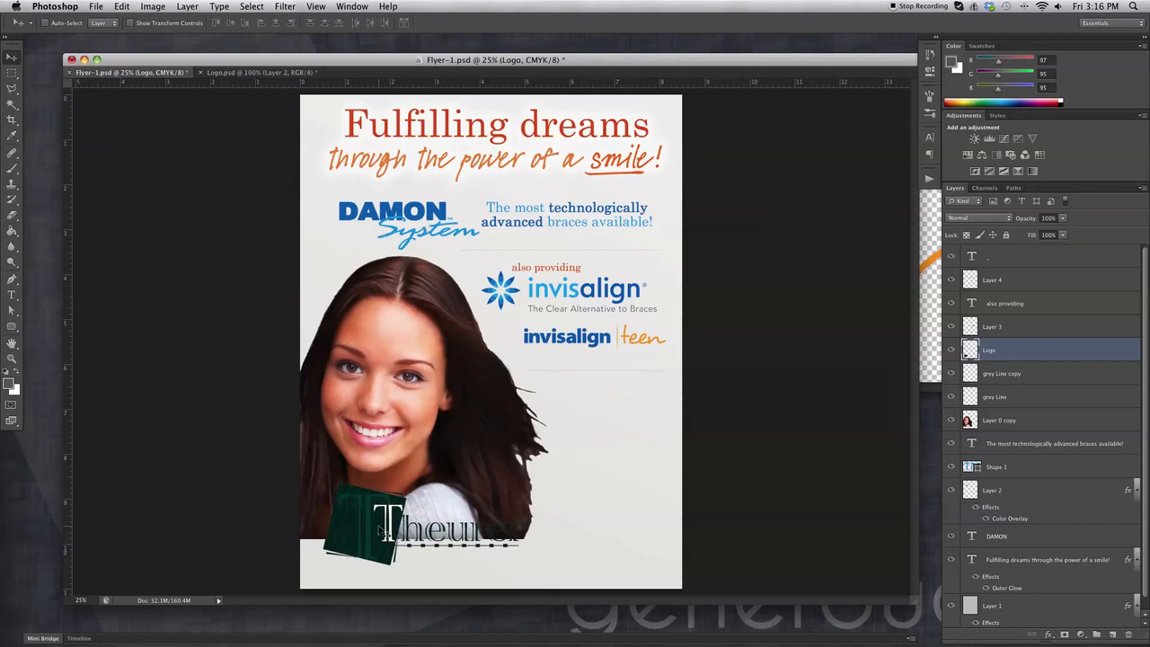
left_click(1127, 633)
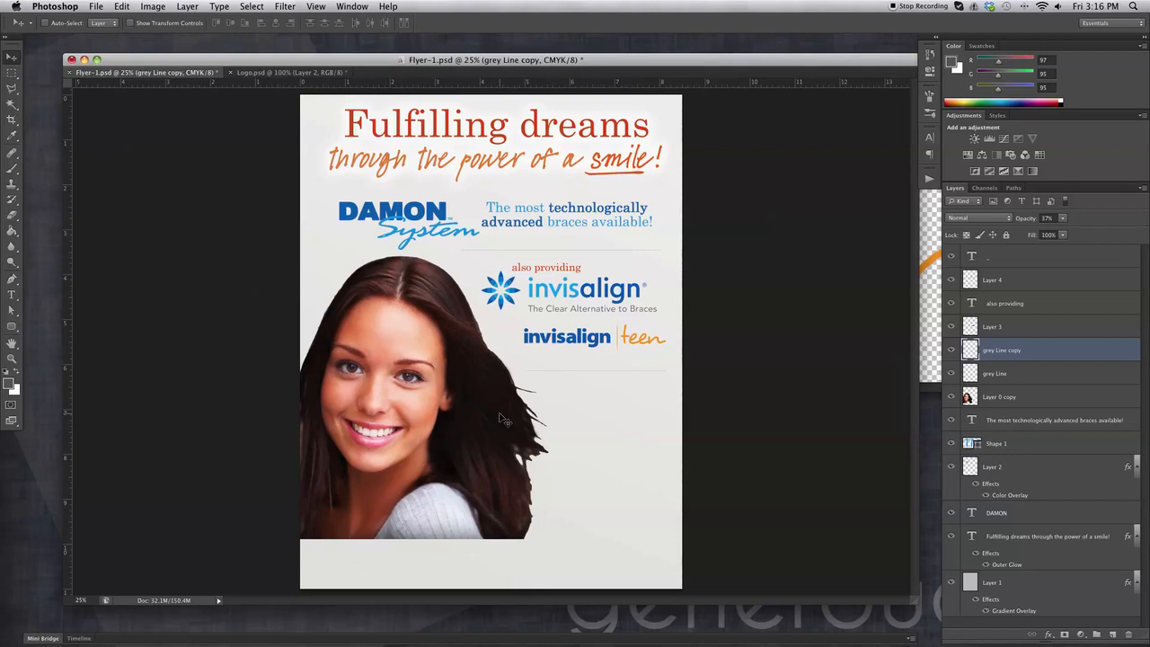
key("ctrl+v")
left_click_drag(525, 379, 450, 549)
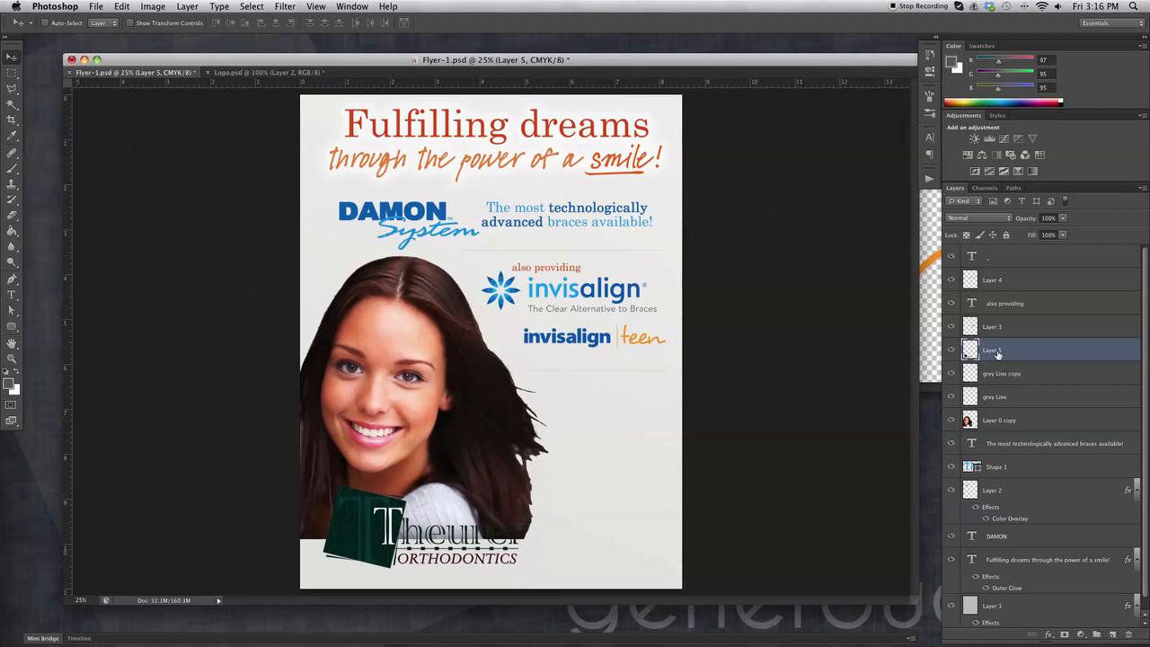
Rename the new logo layer 'Logo' and Layer 4 'invisalign'.
double_click(992, 351)
type("Logo")
key("Return")
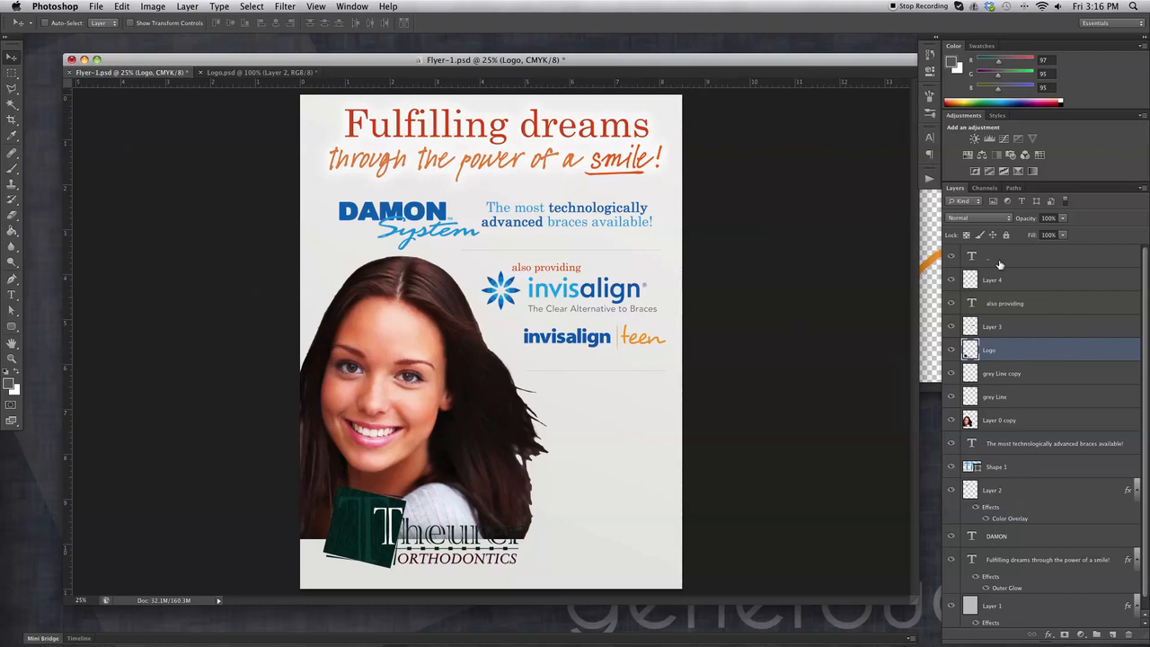
left_click(950, 282)
left_click(950, 282)
left_click(994, 282)
double_click(992, 280)
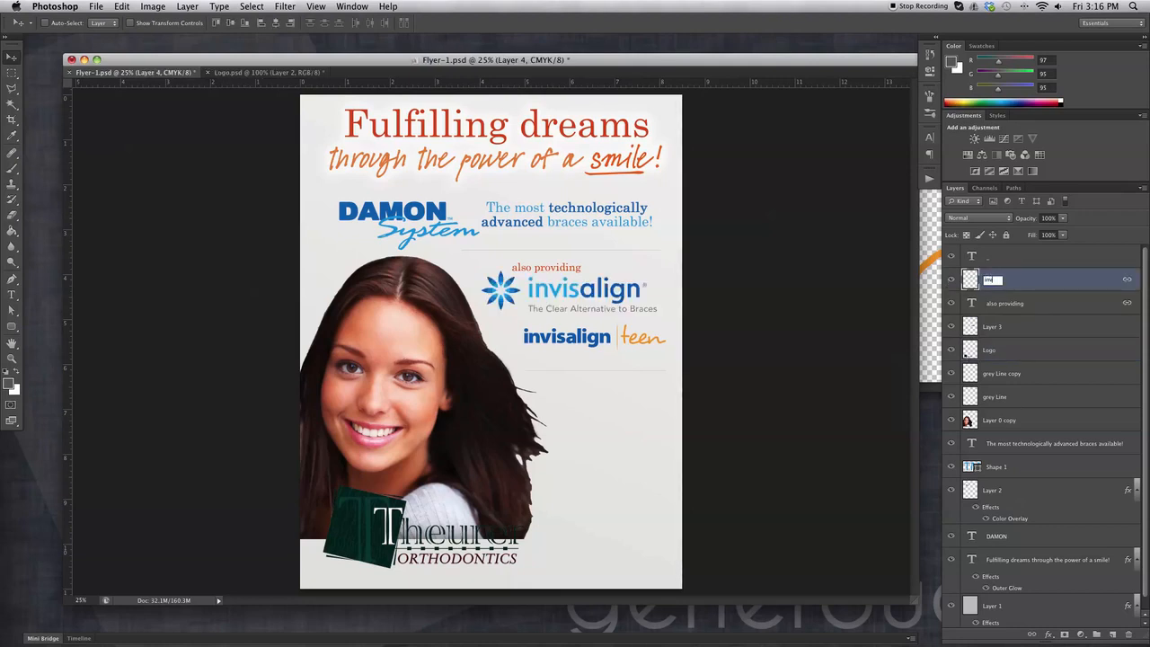
type("invisalign")
key("Return")
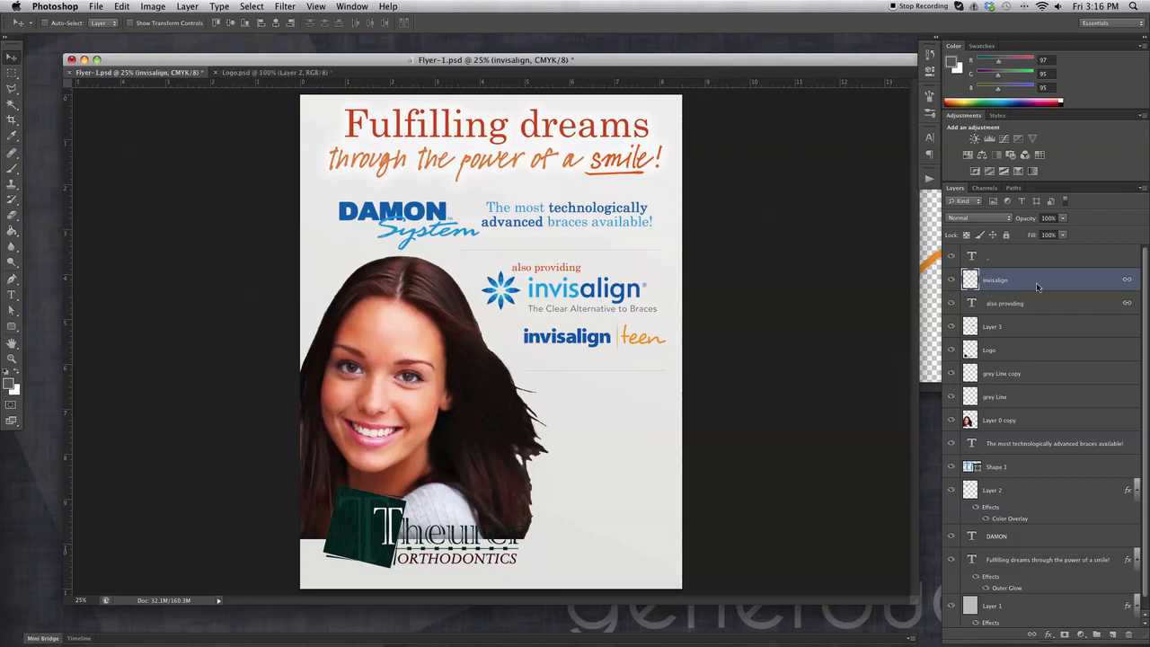
Rename the teen logo layer 'invisalin-teen' and the girl photo layer 'girl smile'.
left_click(950, 326)
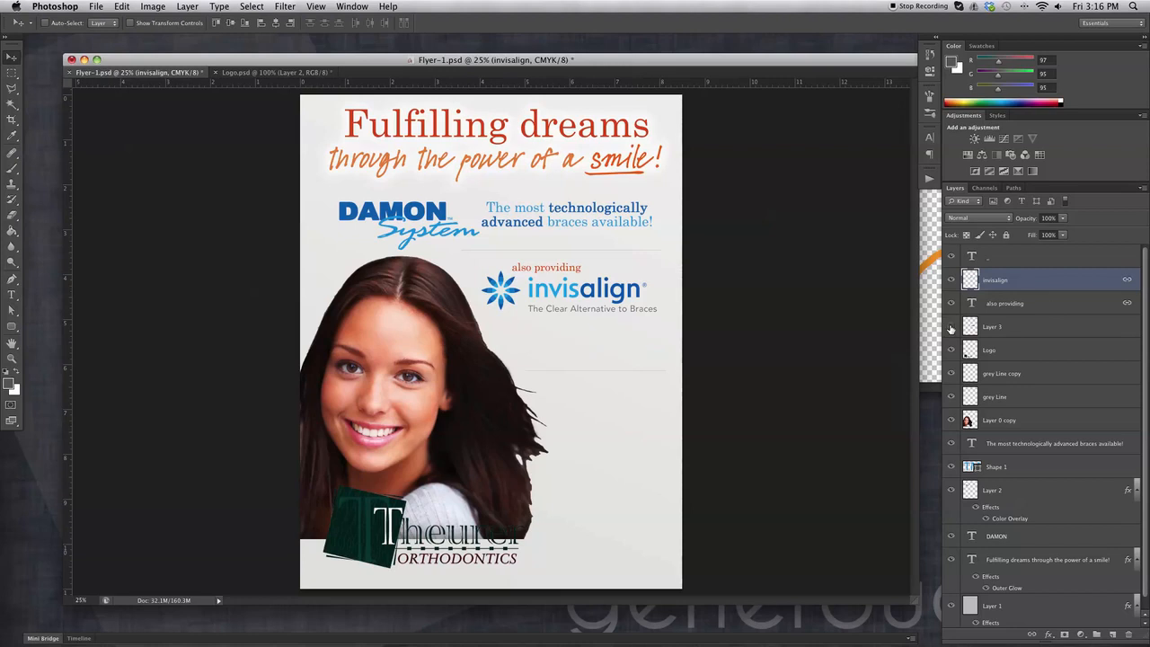
left_click(950, 326)
left_click(951, 329)
left_click(951, 328)
left_click(992, 329)
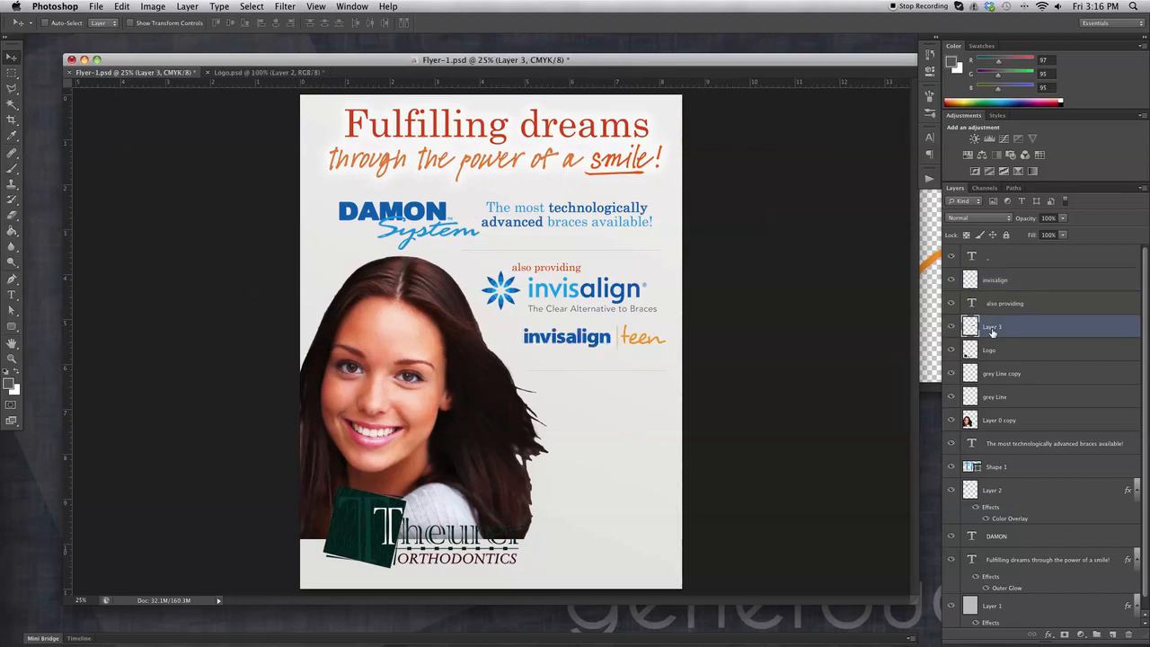
double_click(991, 332)
type("invisalin-teen")
key("Return")
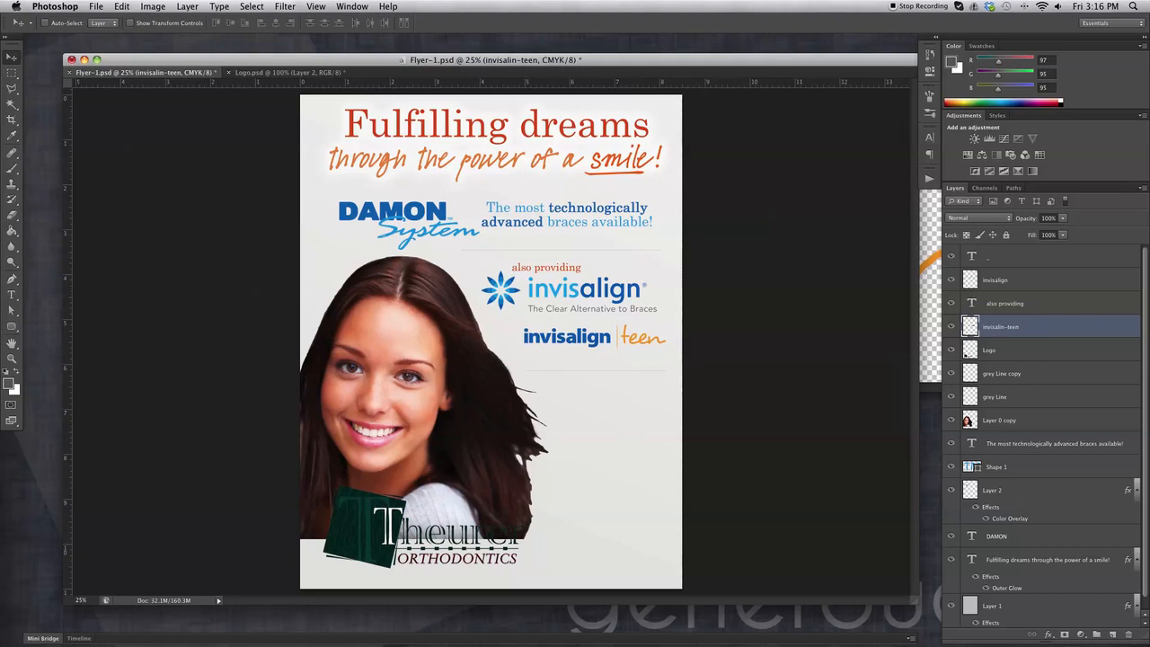
left_click(995, 422)
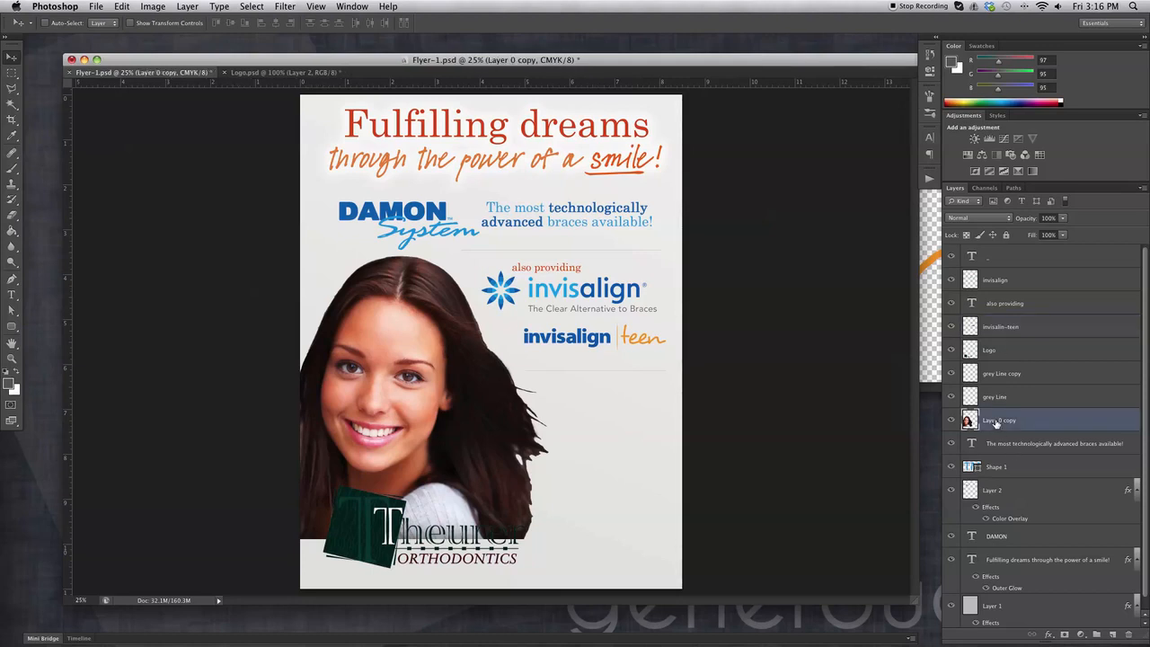
double_click(995, 422)
type("d")
type("irl smile")
key("Return")
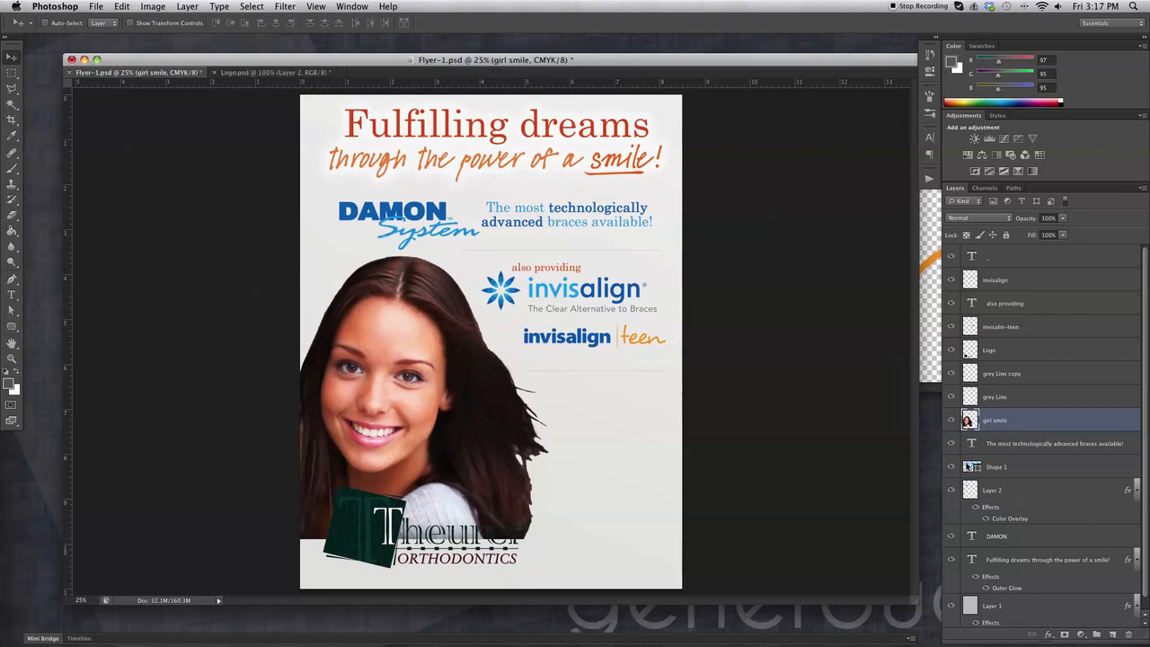
Rename the System script layer 'systen' and the top text layer 'underline'.
left_click(950, 490)
left_click(950, 491)
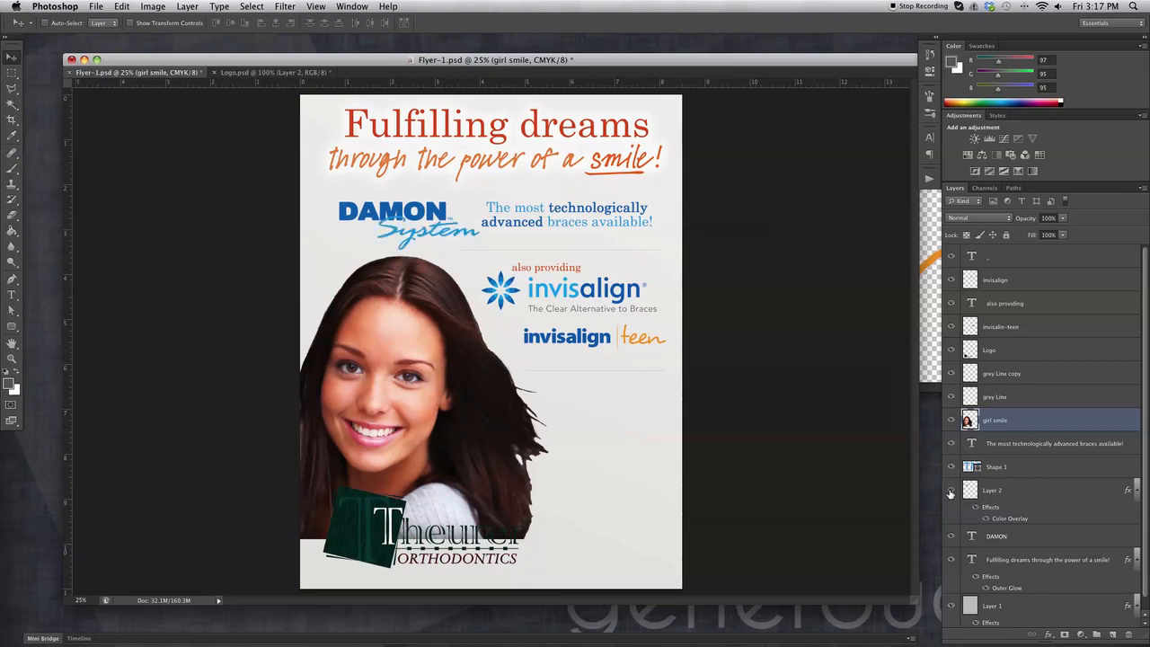
left_click(999, 491)
double_click(995, 490)
type("w")
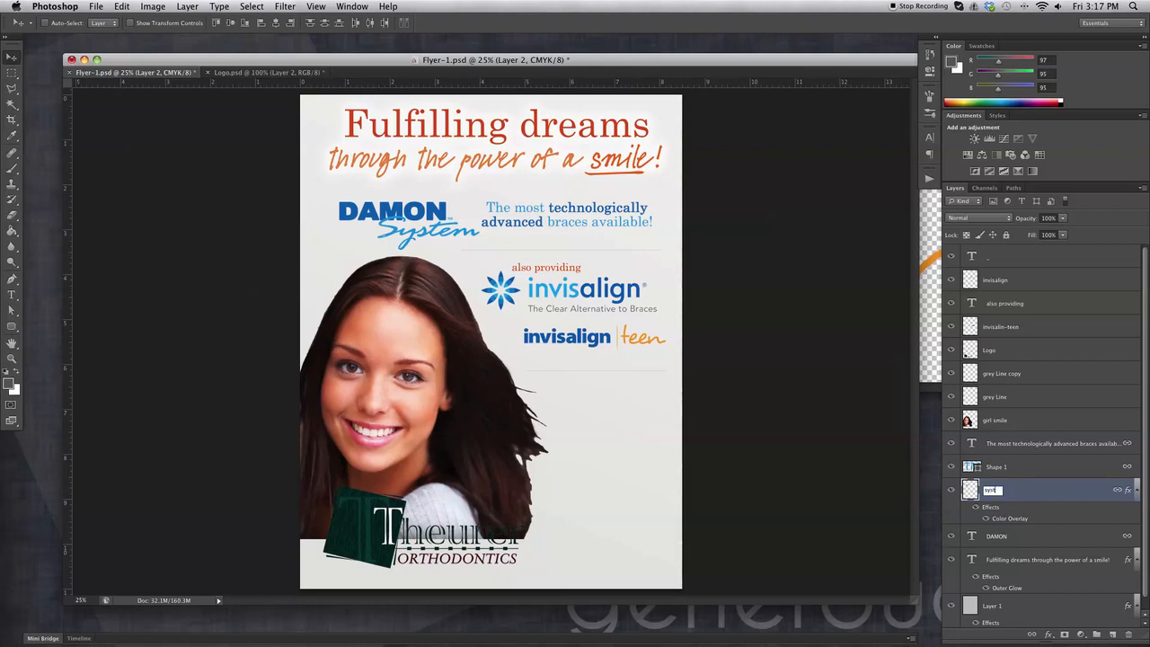
key("Return")
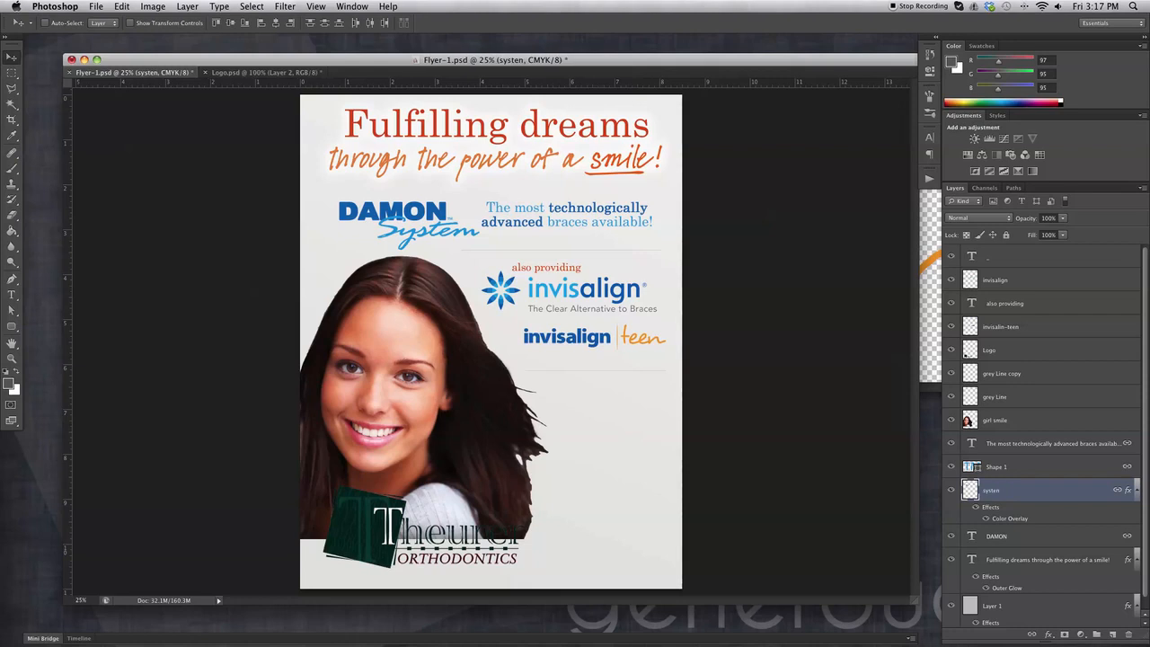
left_click(990, 261)
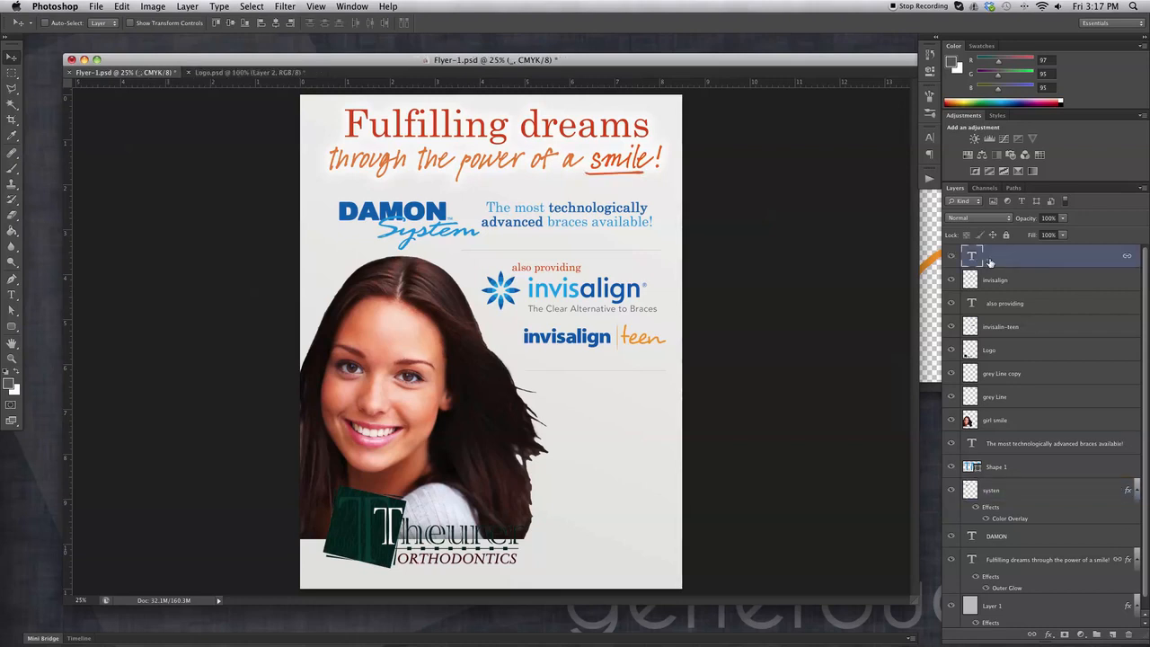
double_click(989, 261)
key("Return")
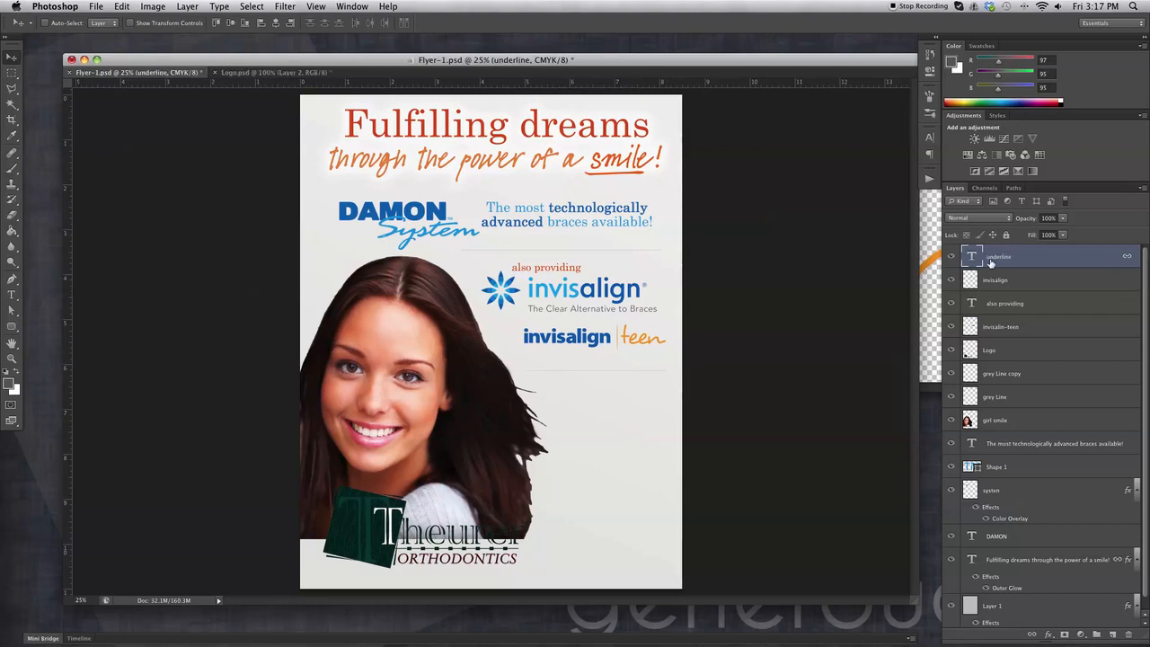
Rename the bottom gradient layer 'background'.
scroll(1048, 407, "down", 1)
scroll(1049, 407, "up", 1)
scroll(1049, 407, "down", 1)
left_click(994, 596)
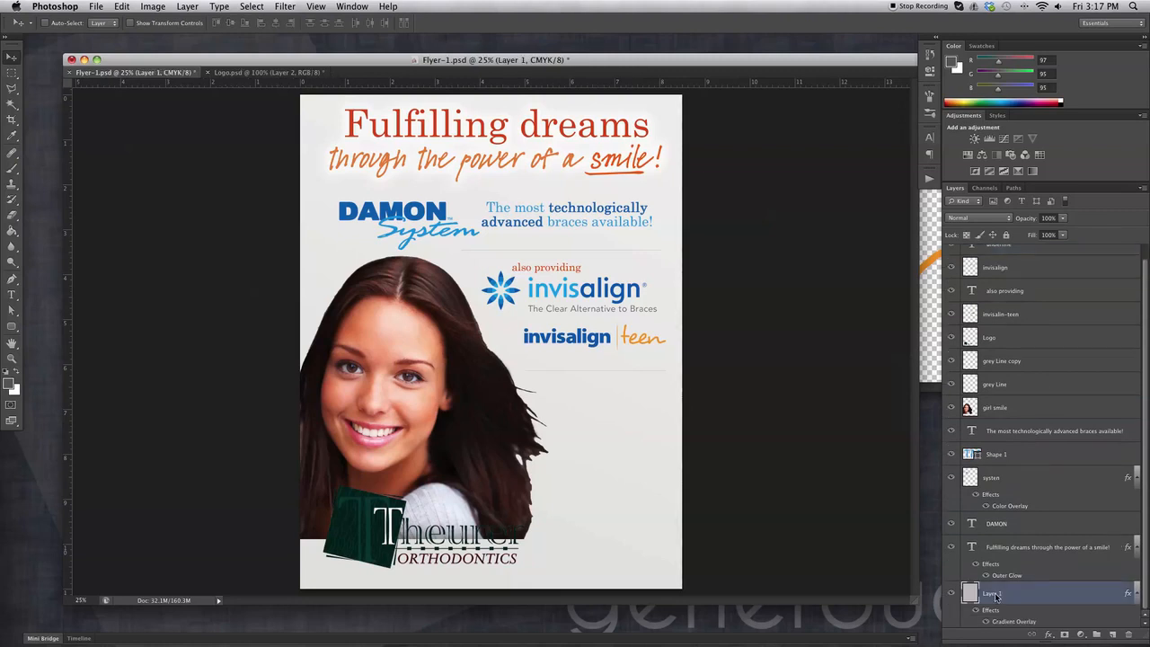
double_click(994, 595)
type("background")
key("Return")
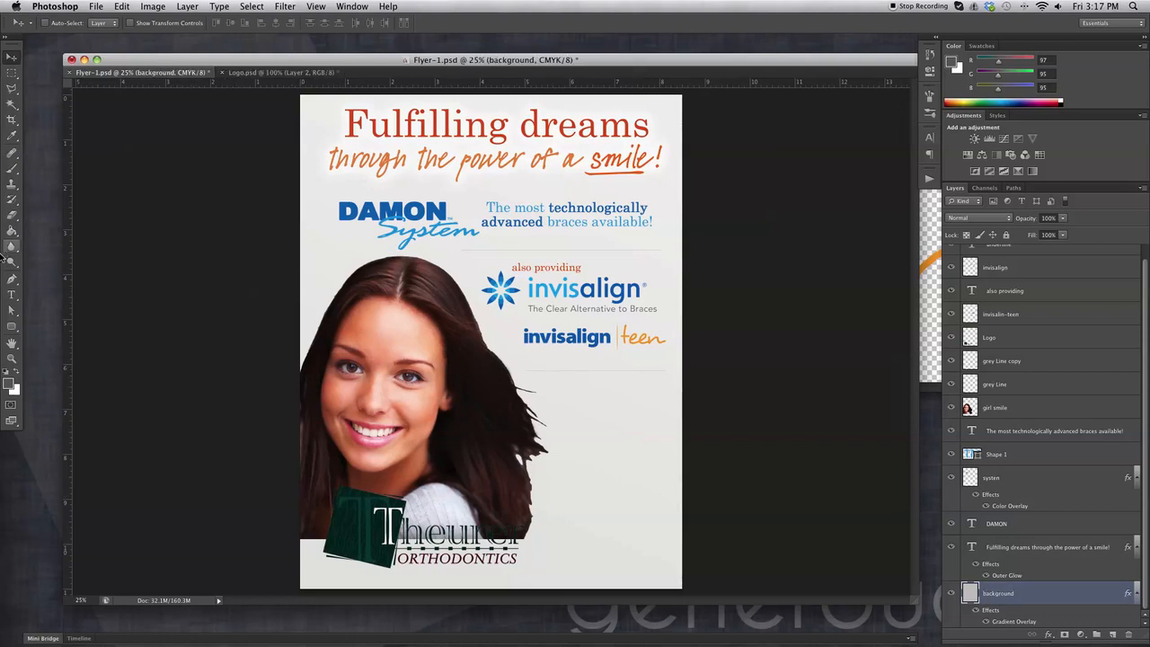
left_click(12, 294)
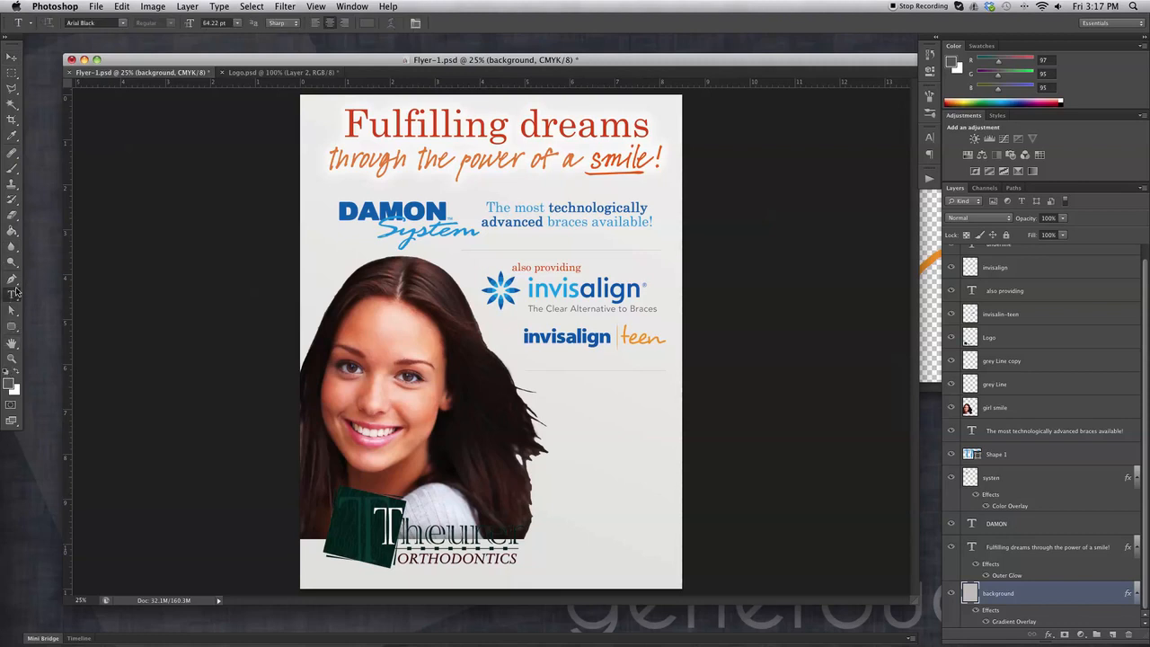
Type 'call us today' with the practice's phone number and street address below it.
left_click(573, 390)
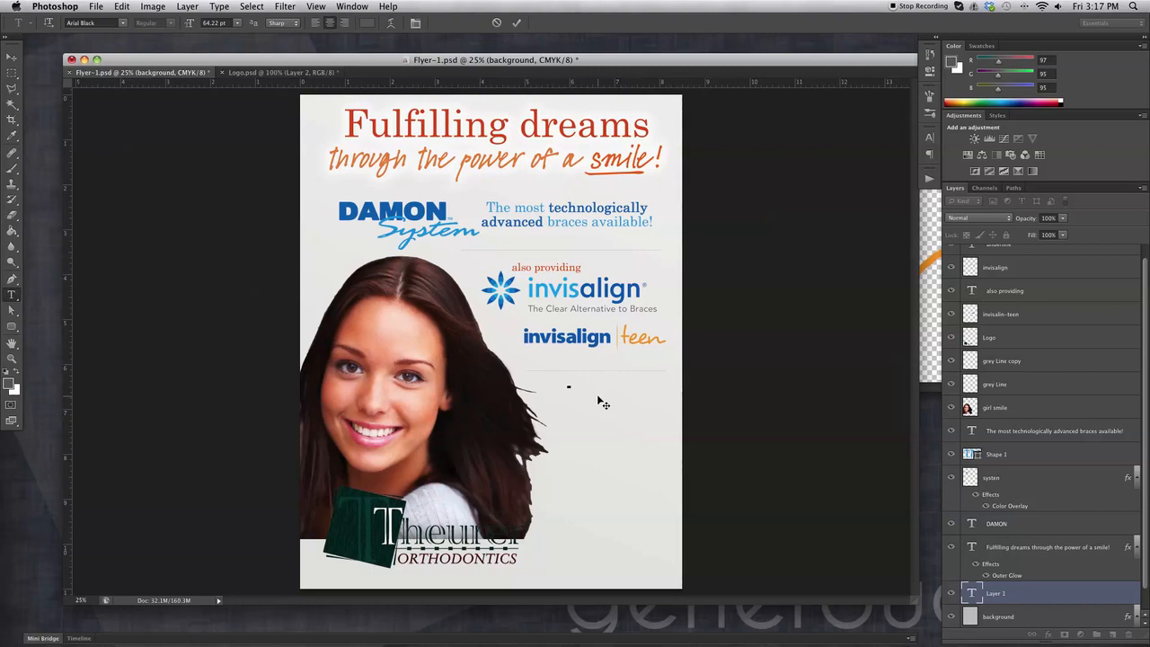
type("cal")
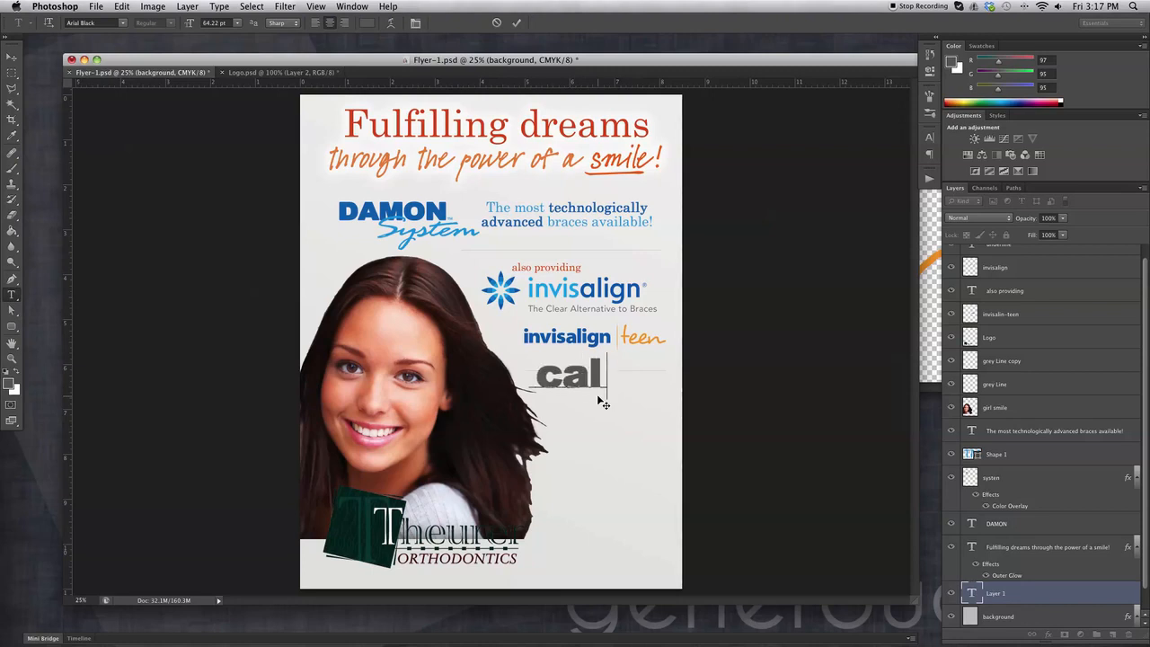
type("l us toda")
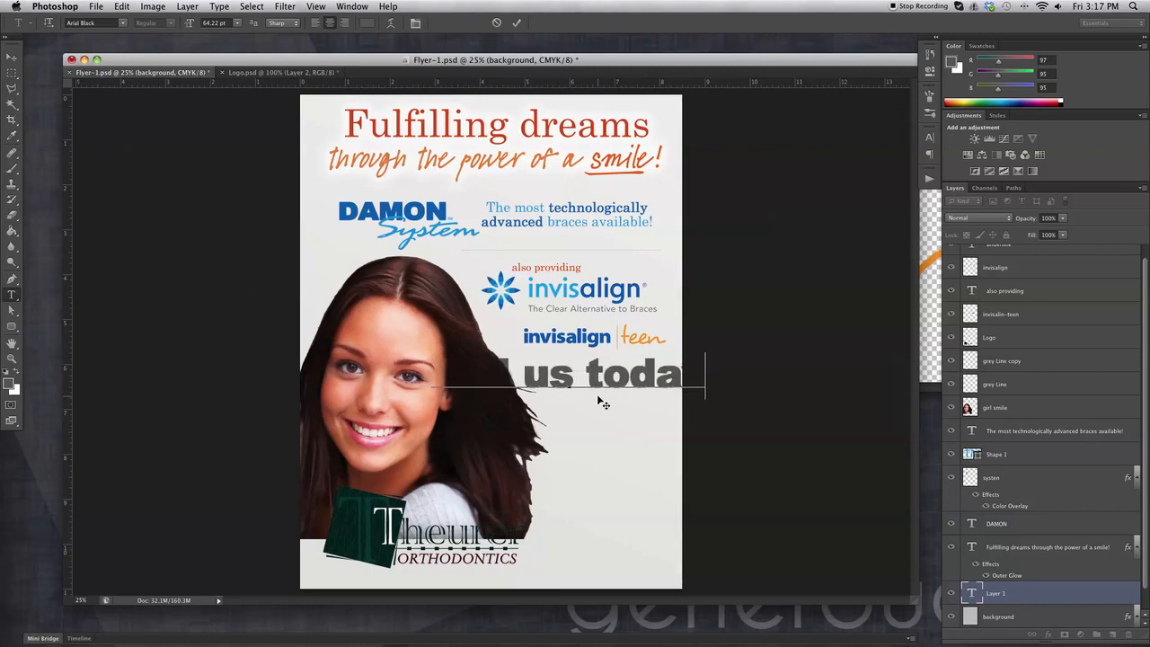
type("y")
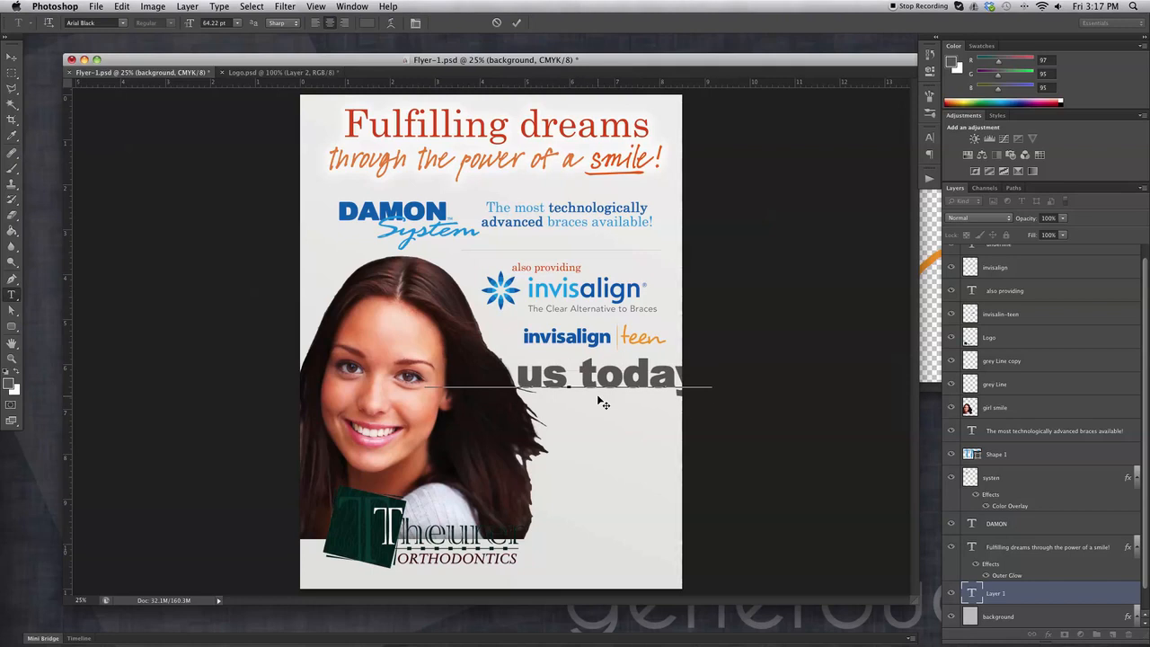
key("Return")
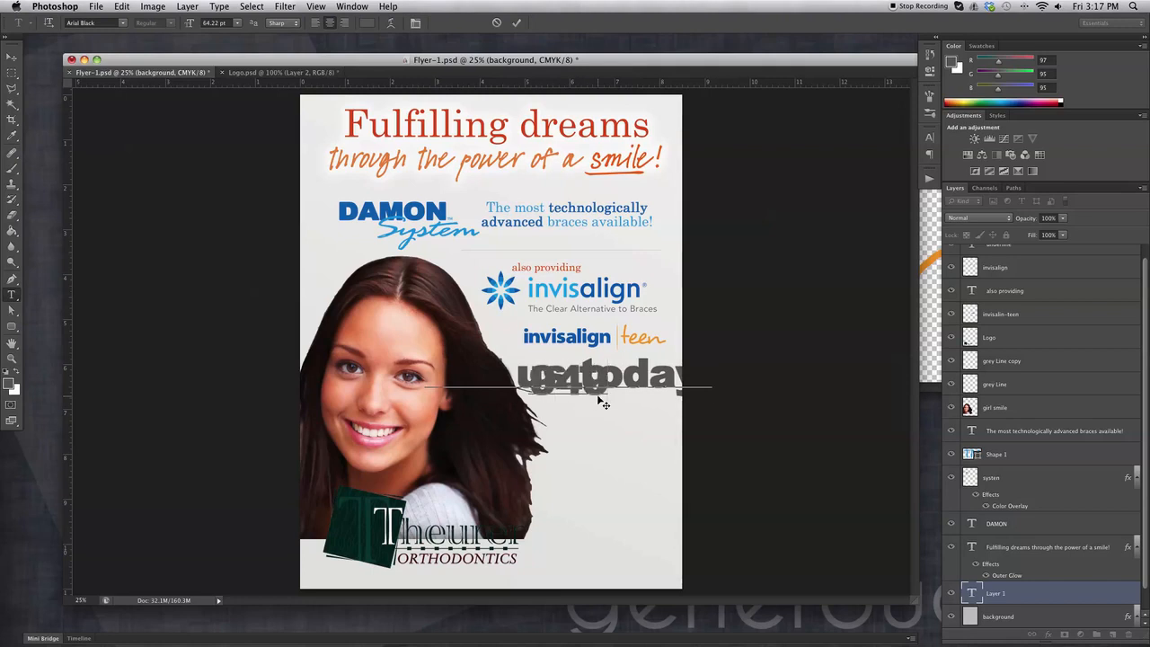
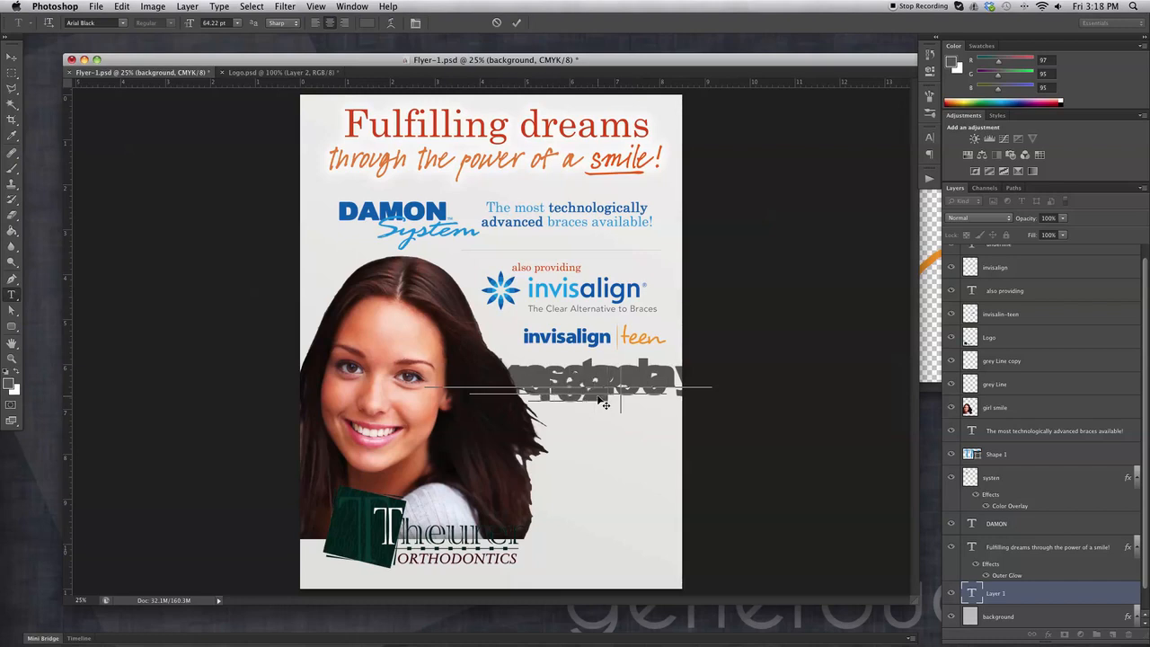
type(". ")
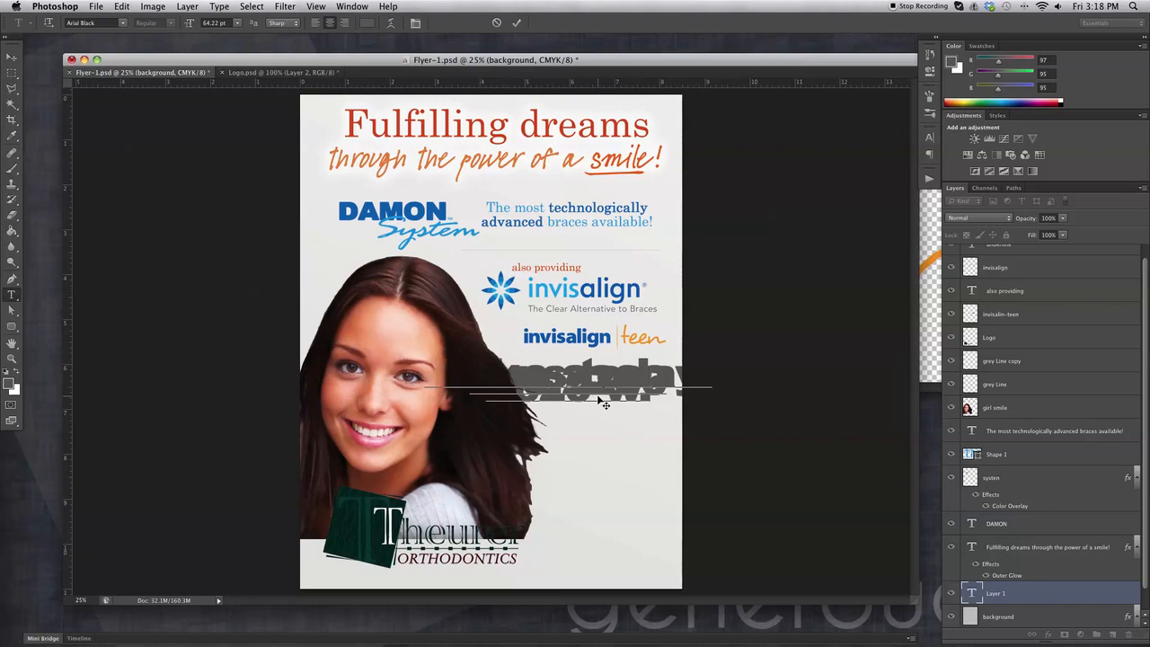
type("a")
key("BackSpace")
type("Ave. J")
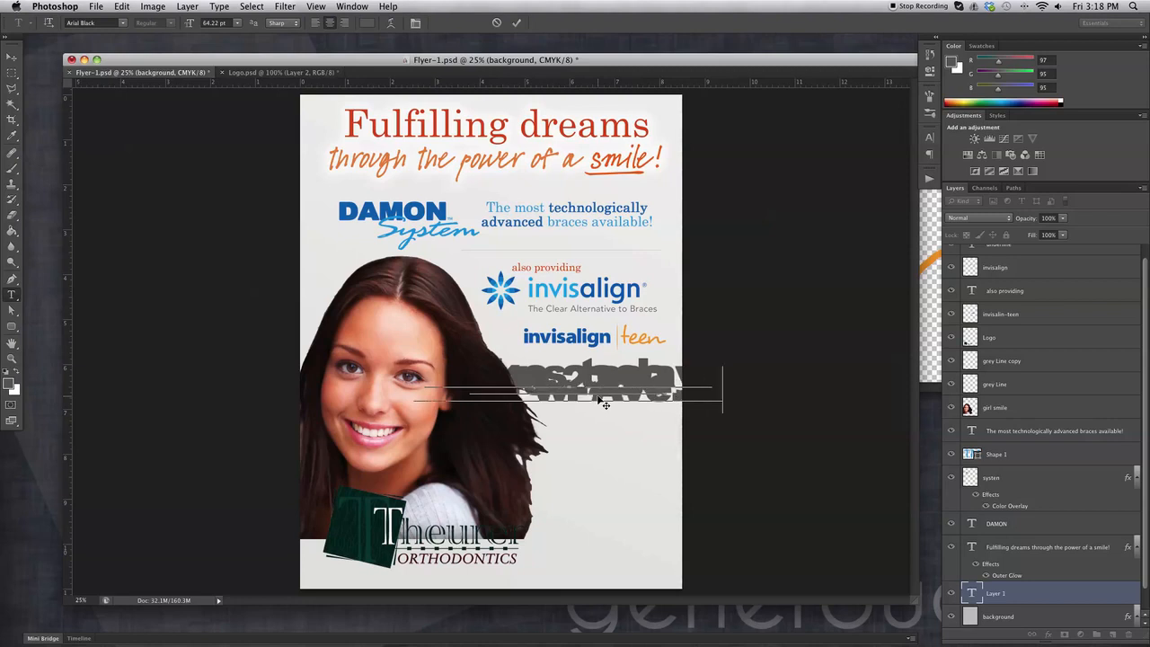
type(",")
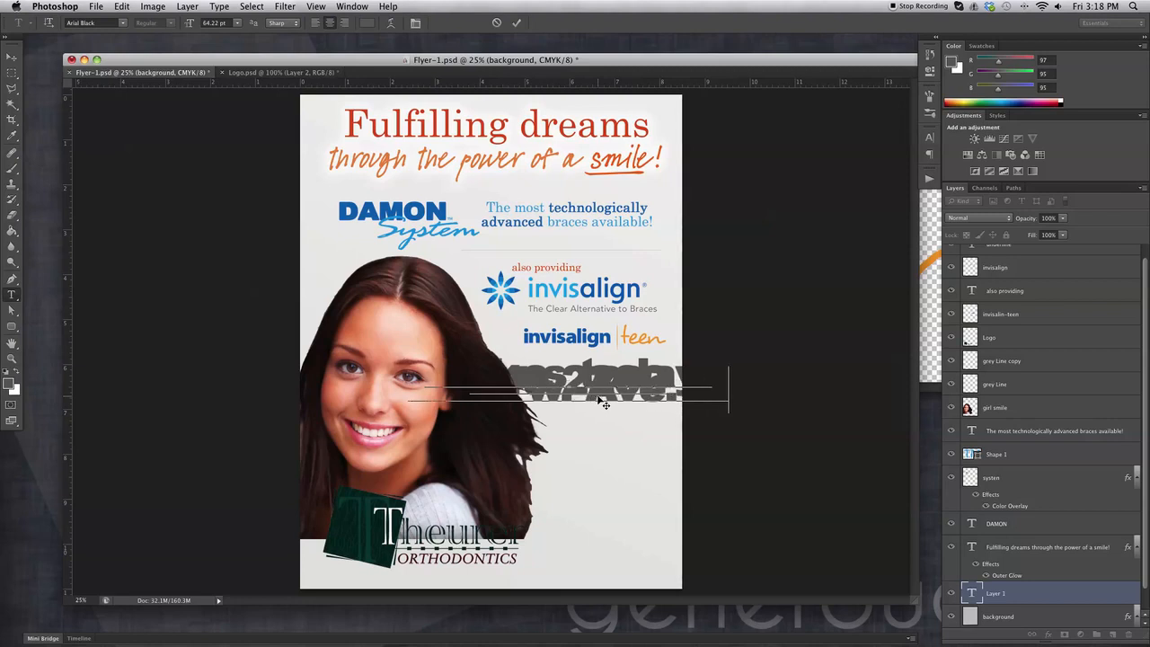
type("Lancaster")
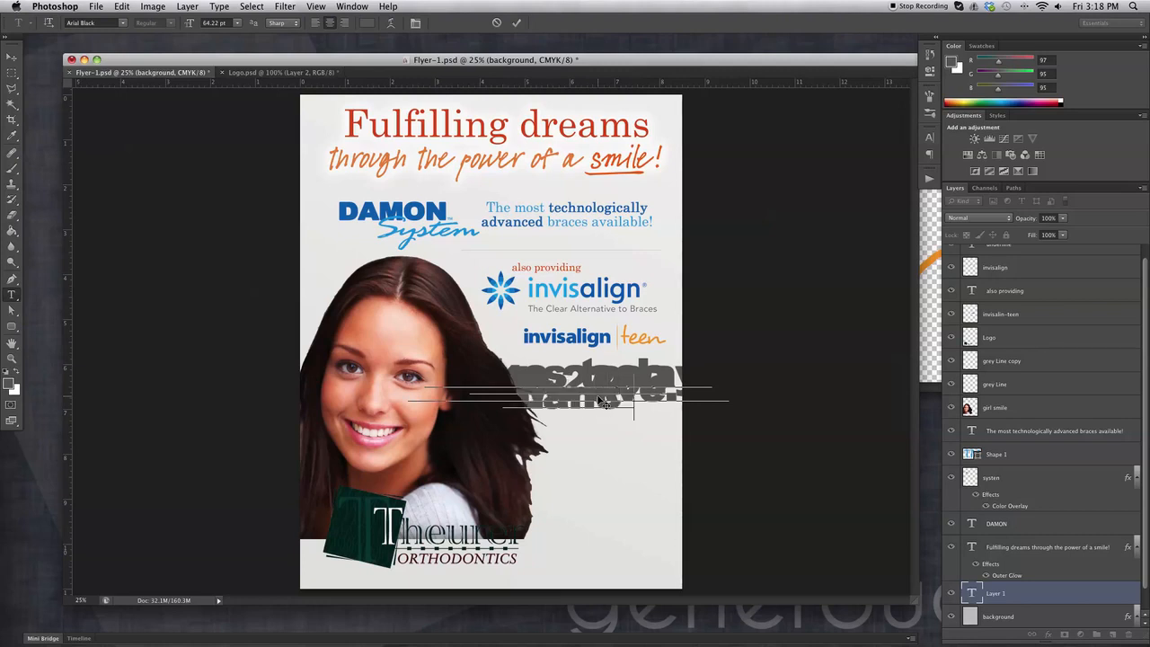
type(", PA 93534")
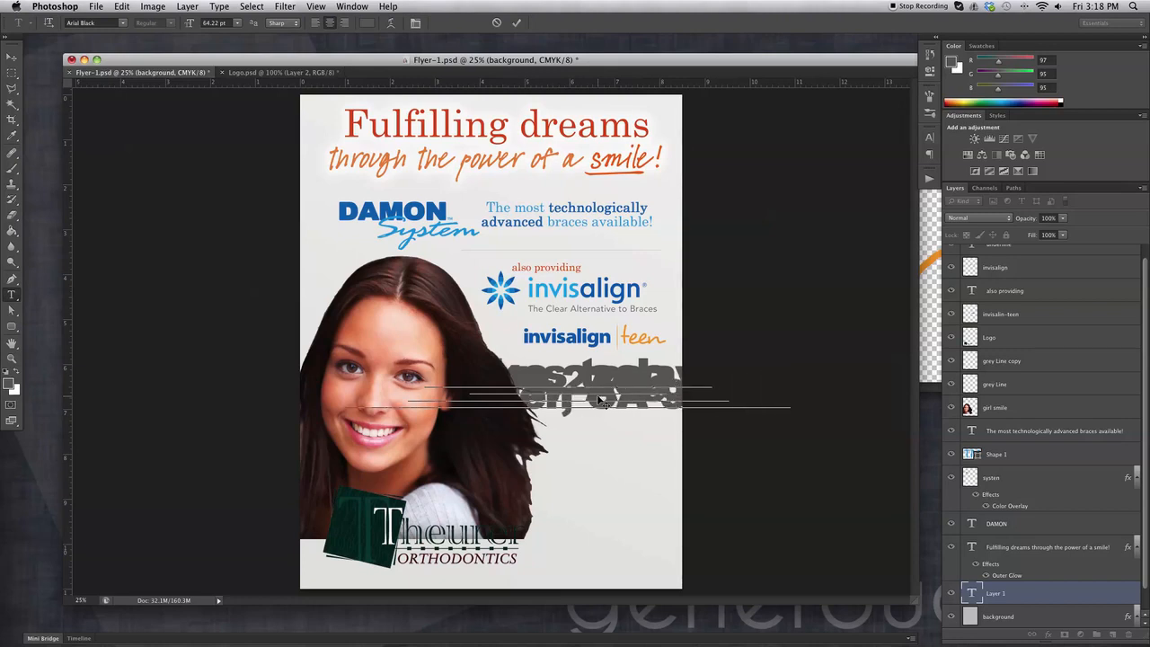
left_click(12, 56)
Shift the contact text block right and select all its lines for editing.
left_click_drag(573, 432, 631, 429)
left_click(11, 295)
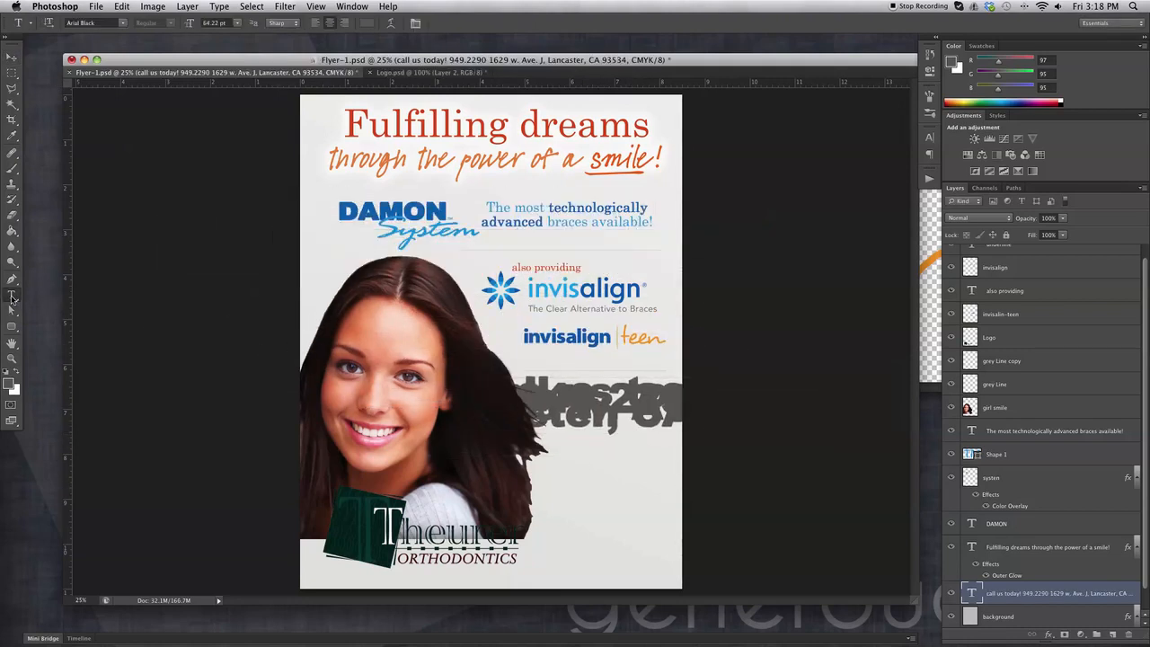
double_click(638, 402)
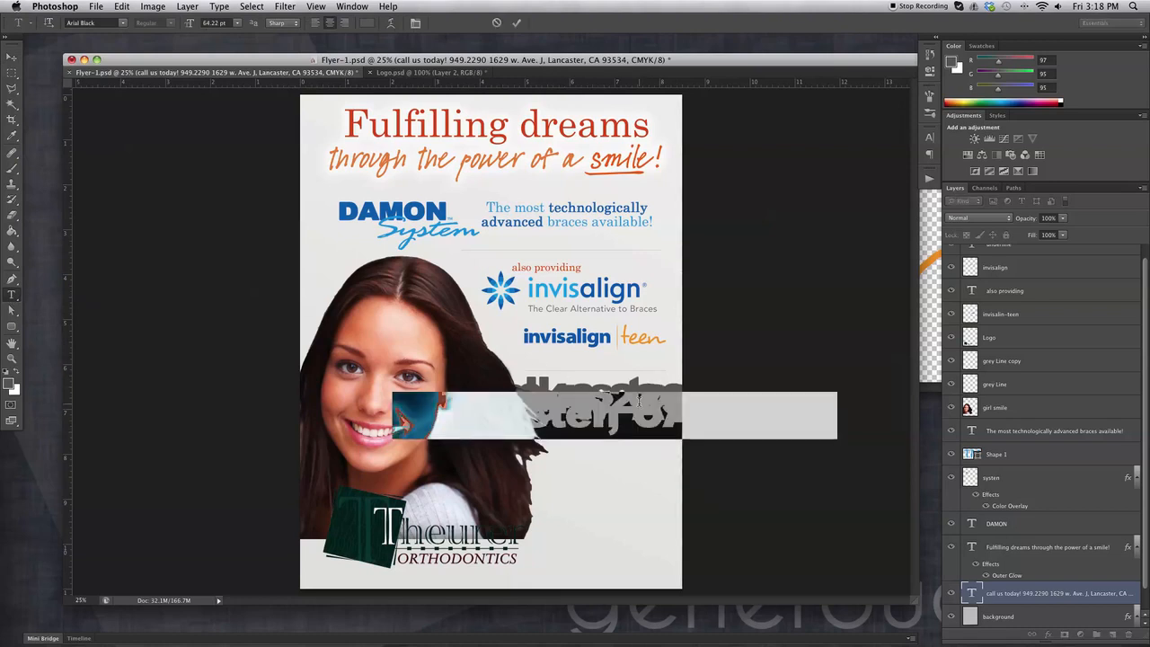
key("super+a")
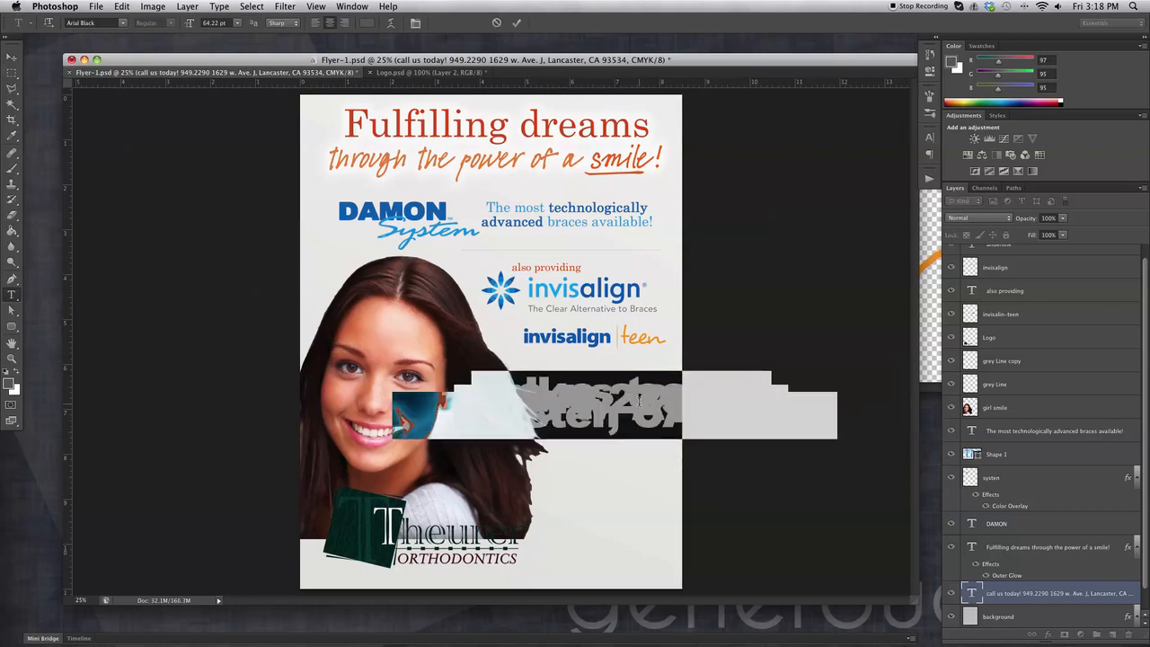
Set the contact text to 22.22 pt with 29.05 pt leading and nudge it up-left.
left_click(929, 136)
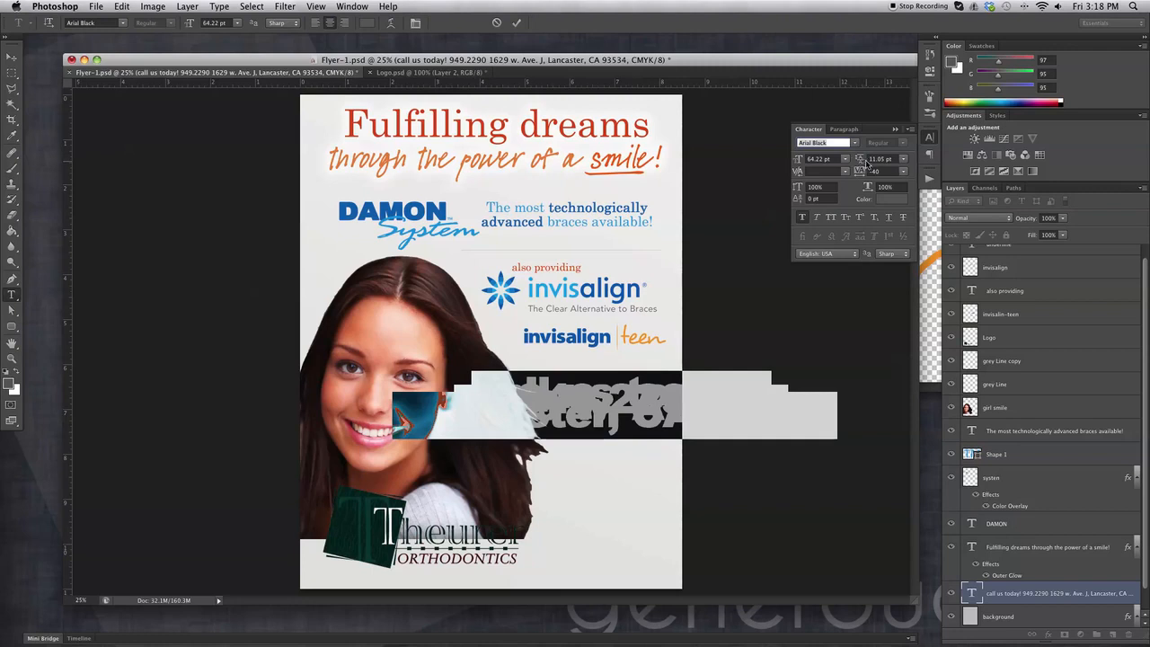
left_click_drag(857, 161, 900, 160)
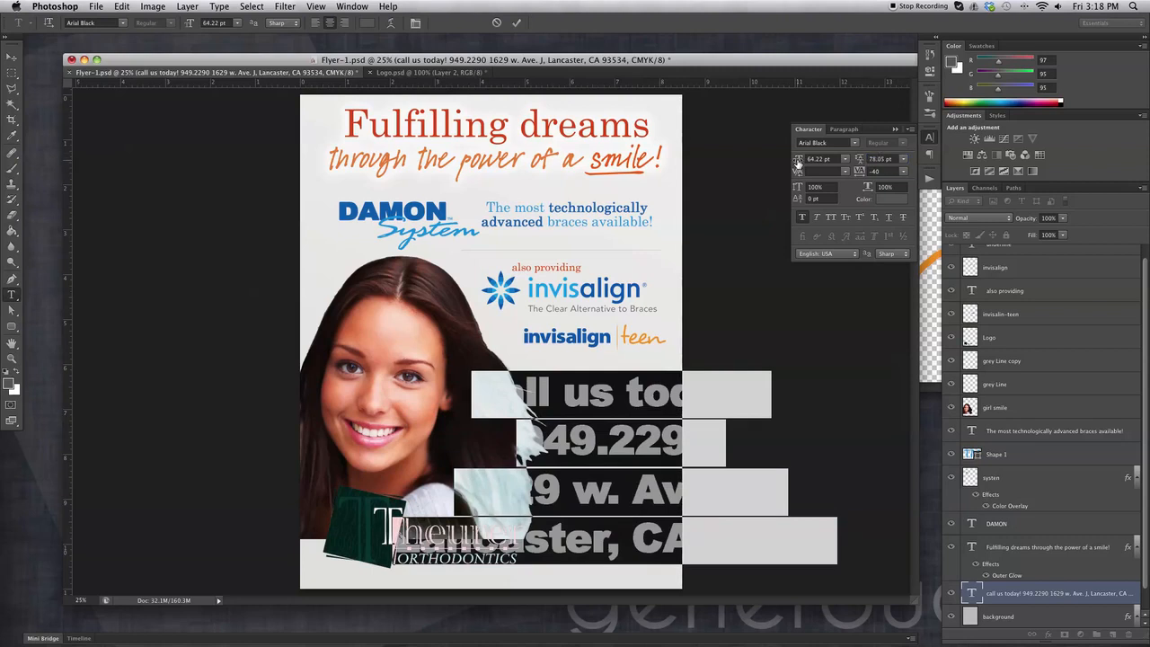
left_click_drag(802, 160, 782, 161)
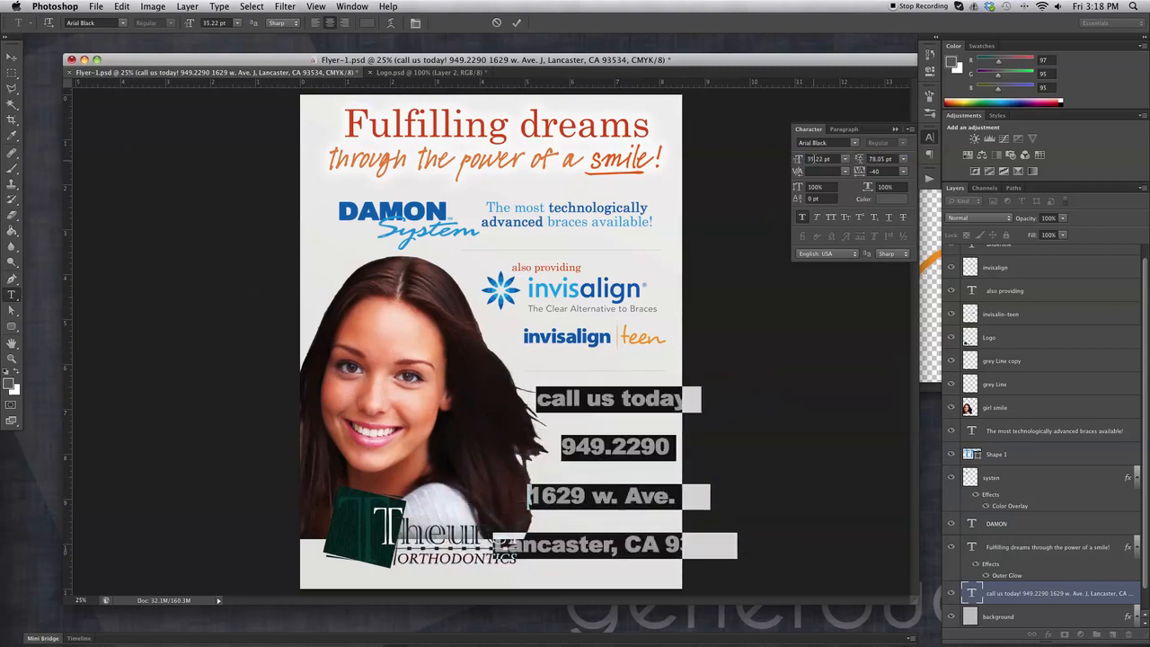
left_click_drag(860, 164, 787, 164)
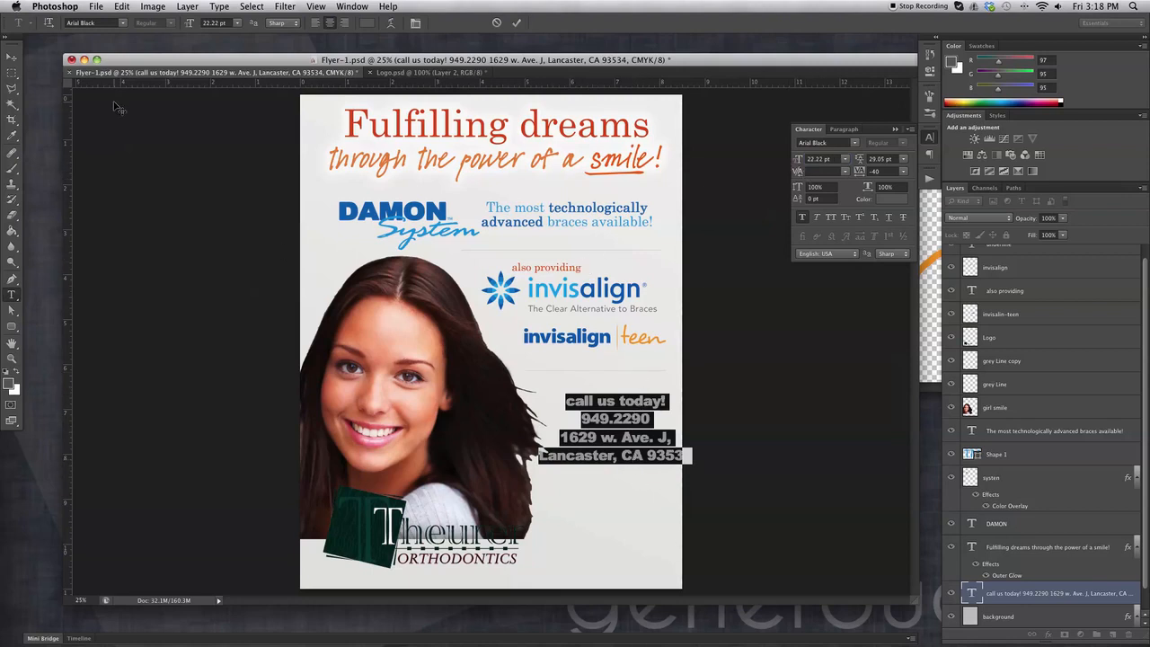
left_click_drag(634, 371, 621, 368)
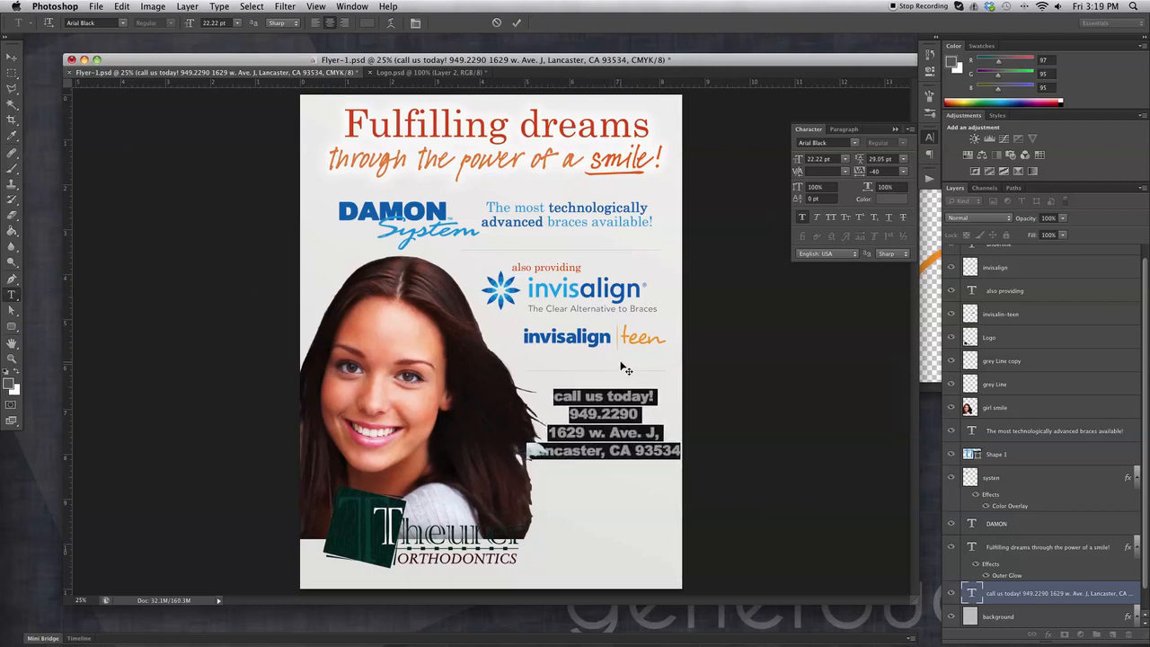
Set the 'call us today!' line in Gotham Light.
triple_click(641, 394)
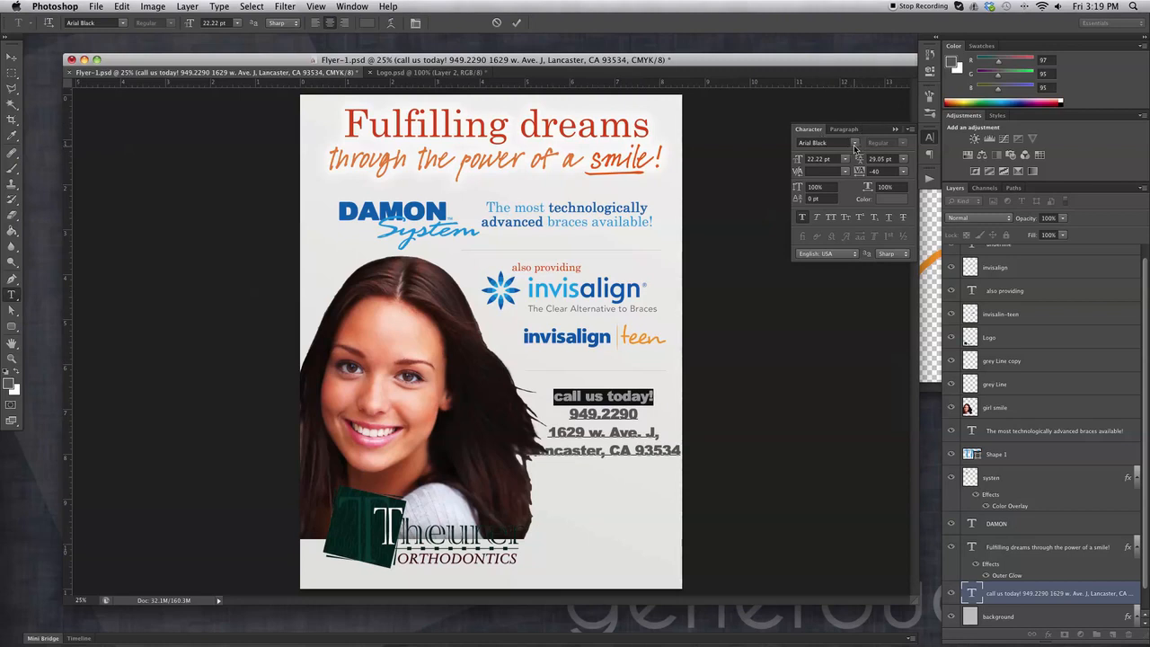
left_click(854, 144)
type("go")
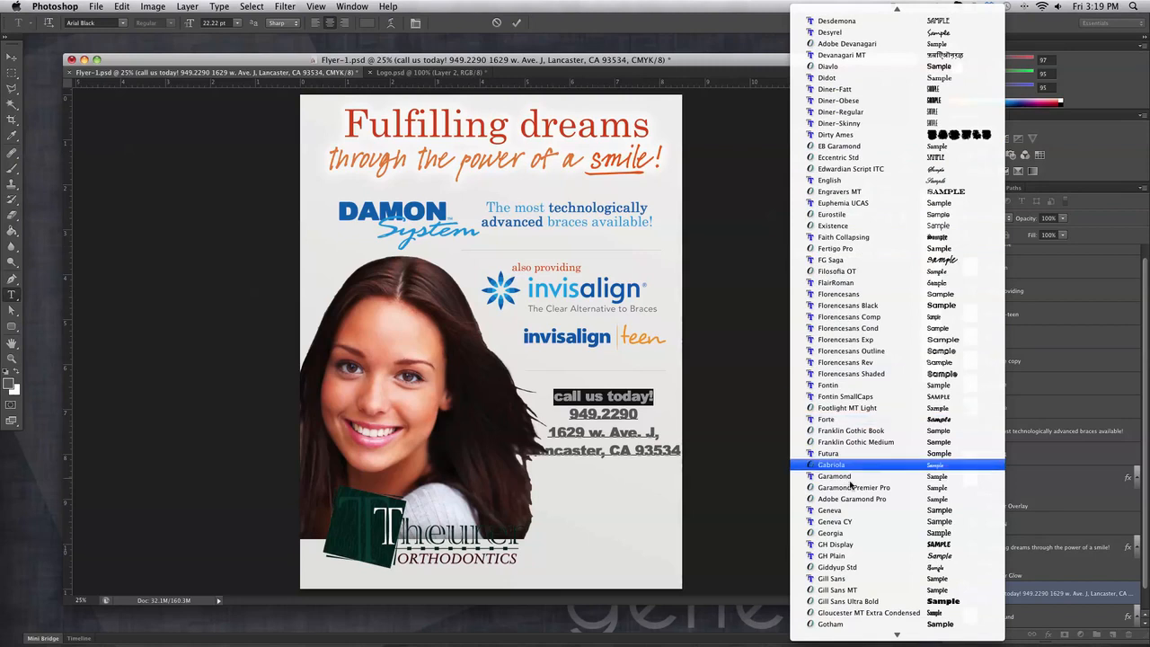
scroll(844, 424, "down", 5)
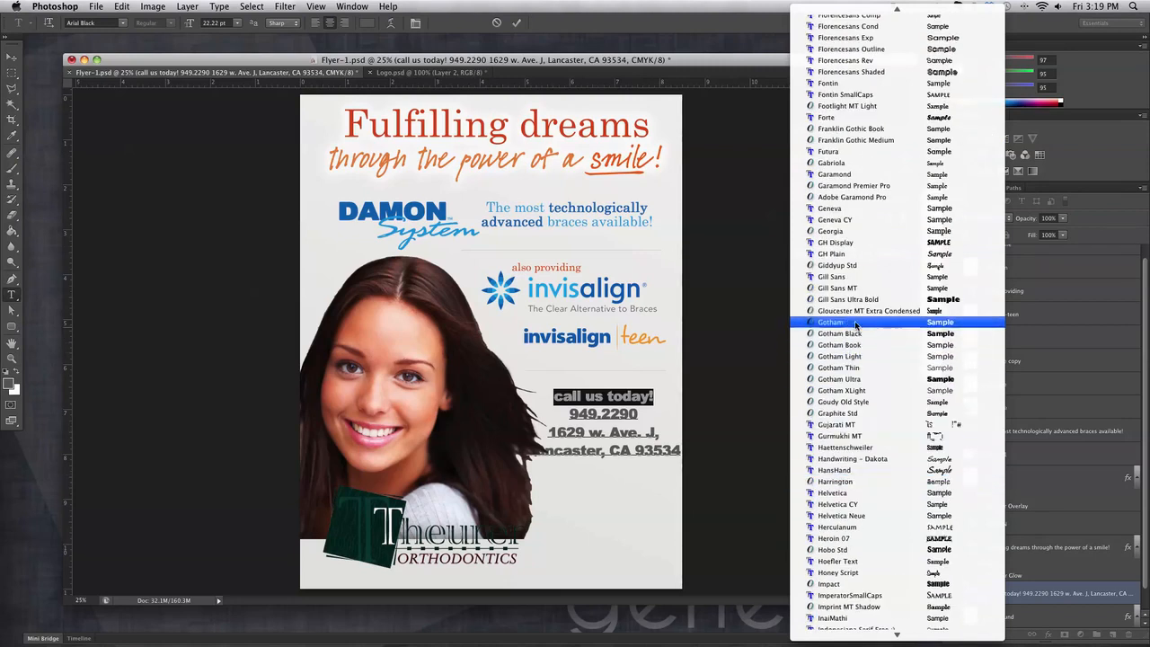
left_click(840, 356)
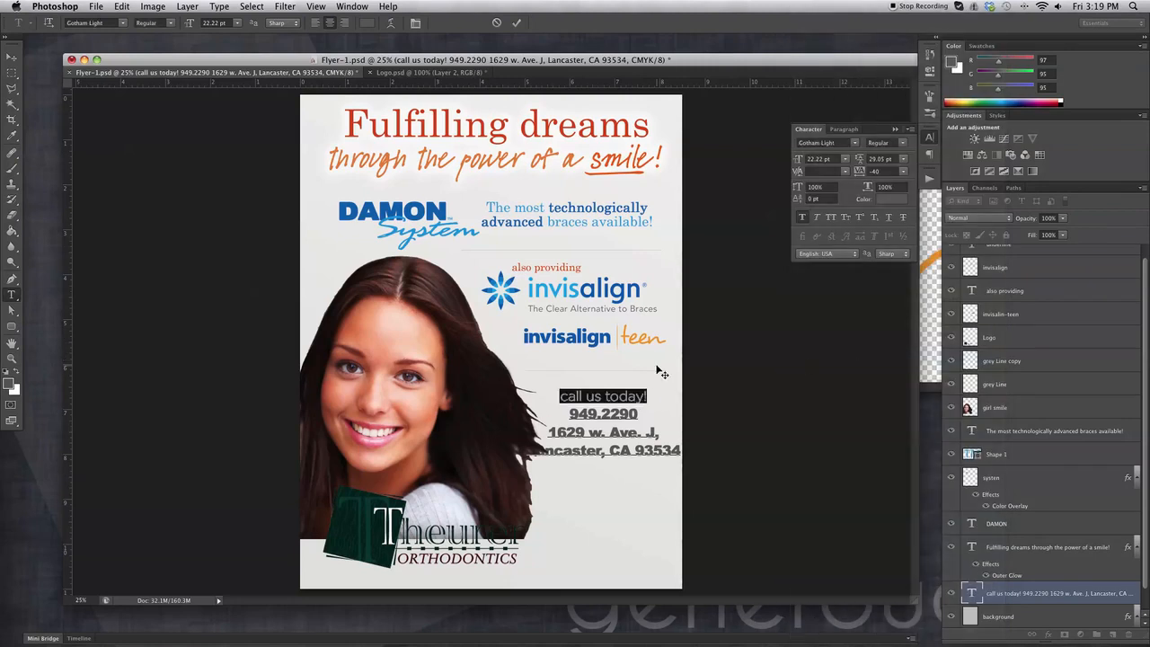
left_click(599, 412)
triple_click(586, 398)
Colour the 'call us today!' line black, C0 M0 Y0 K100.
left_click(10, 386)
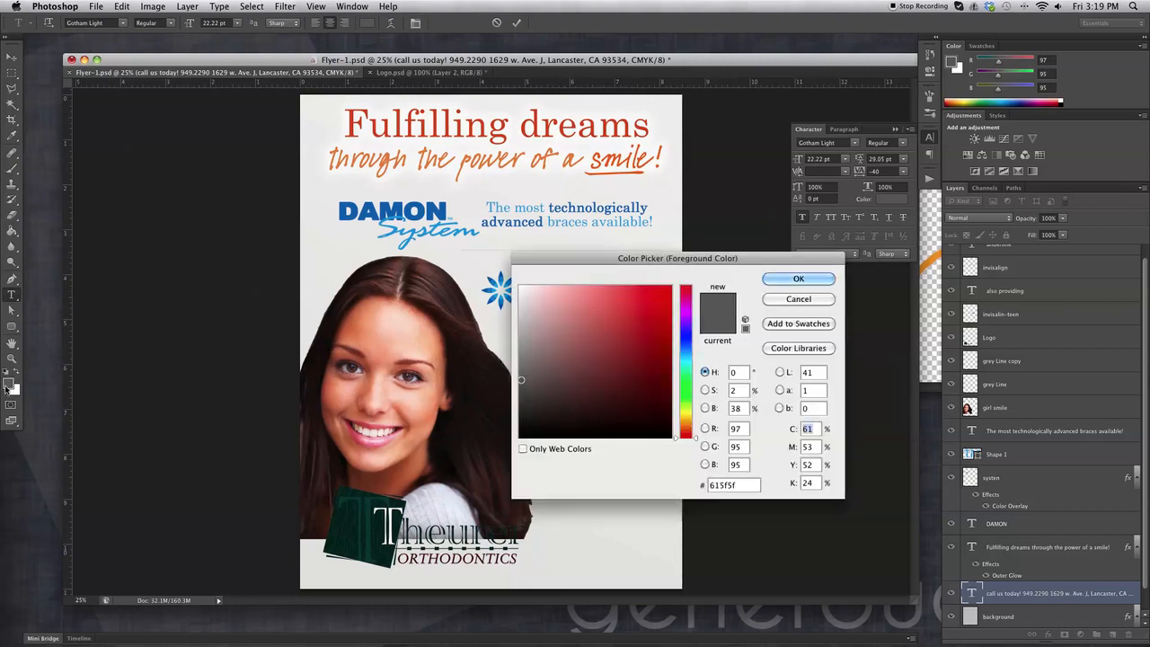
left_click_drag(519, 378, 508, 437)
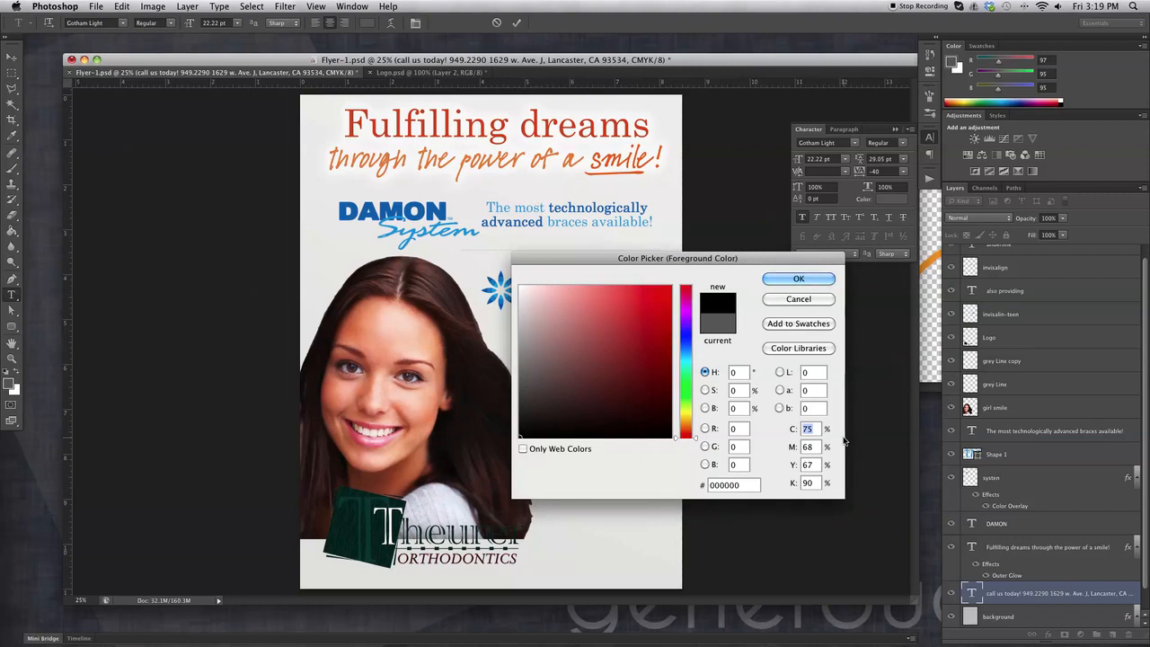
type("0")
key("Tab")
type("0")
key("Tab")
type("0")
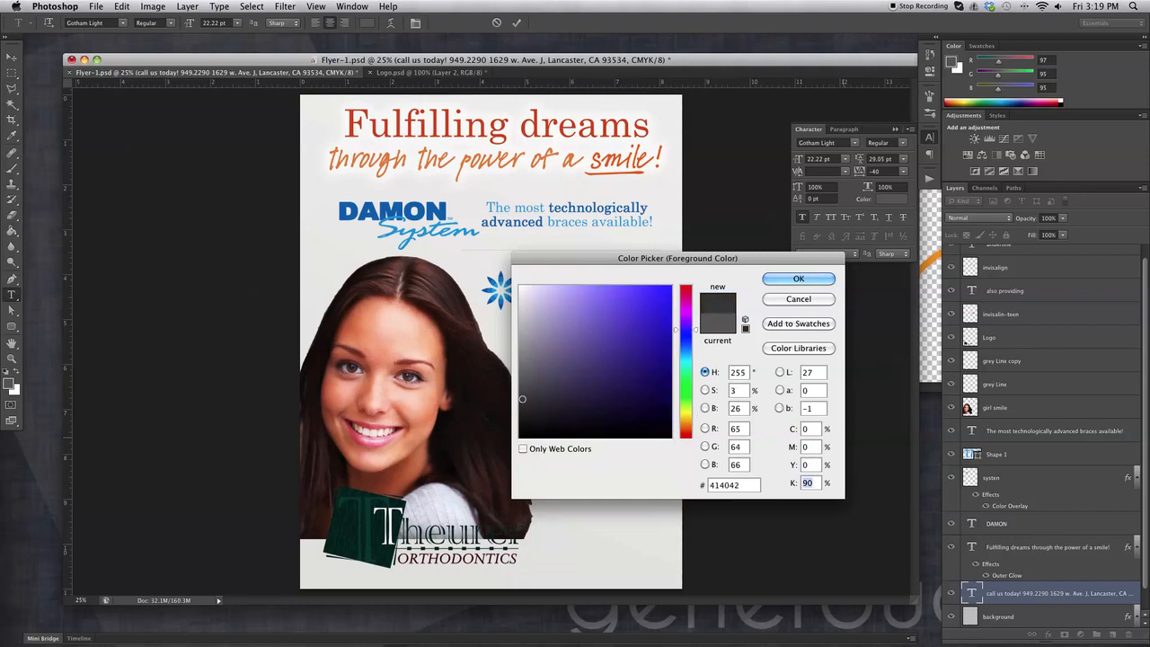
key("Tab")
type("100")
key("Return")
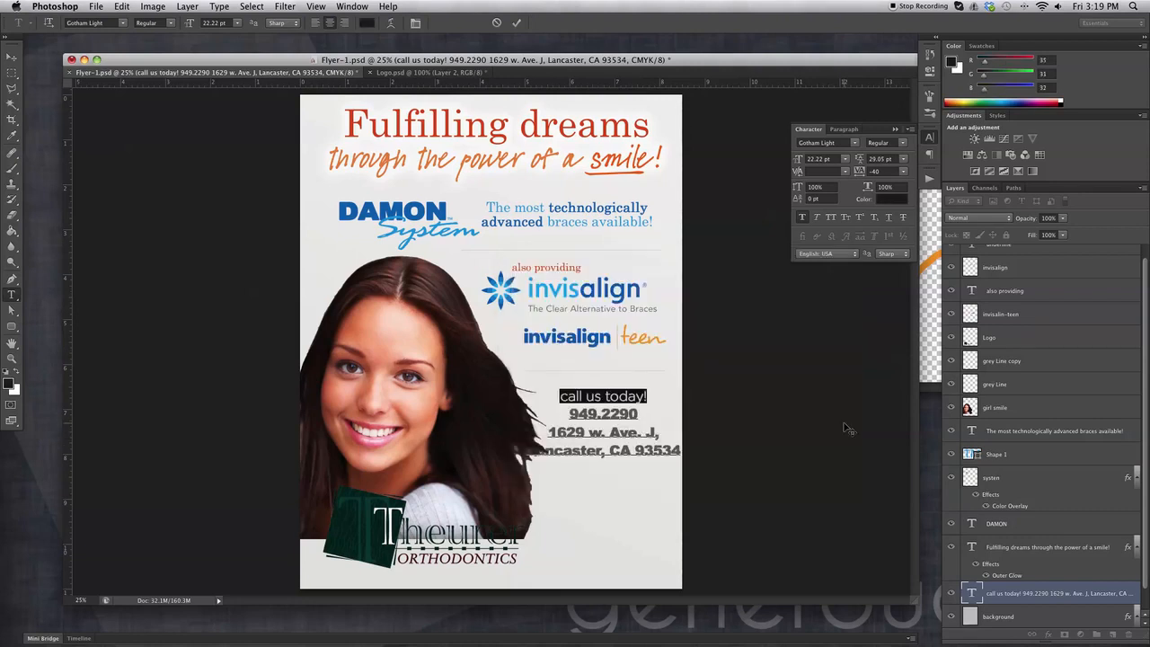
left_click(9, 59)
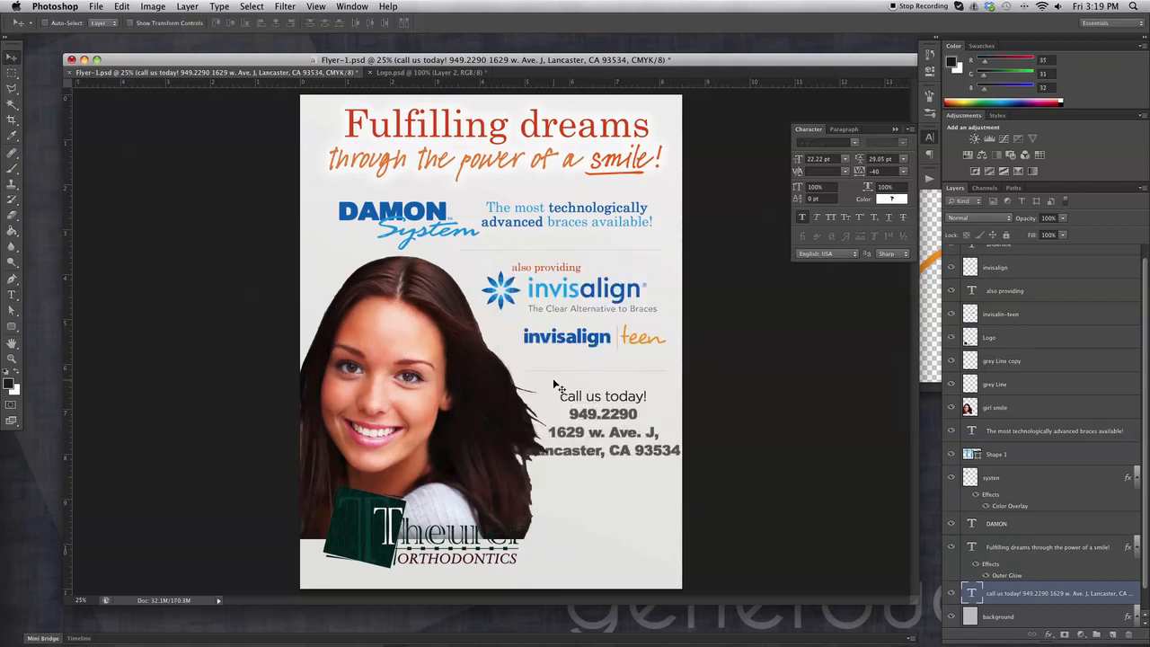
left_click(11, 295)
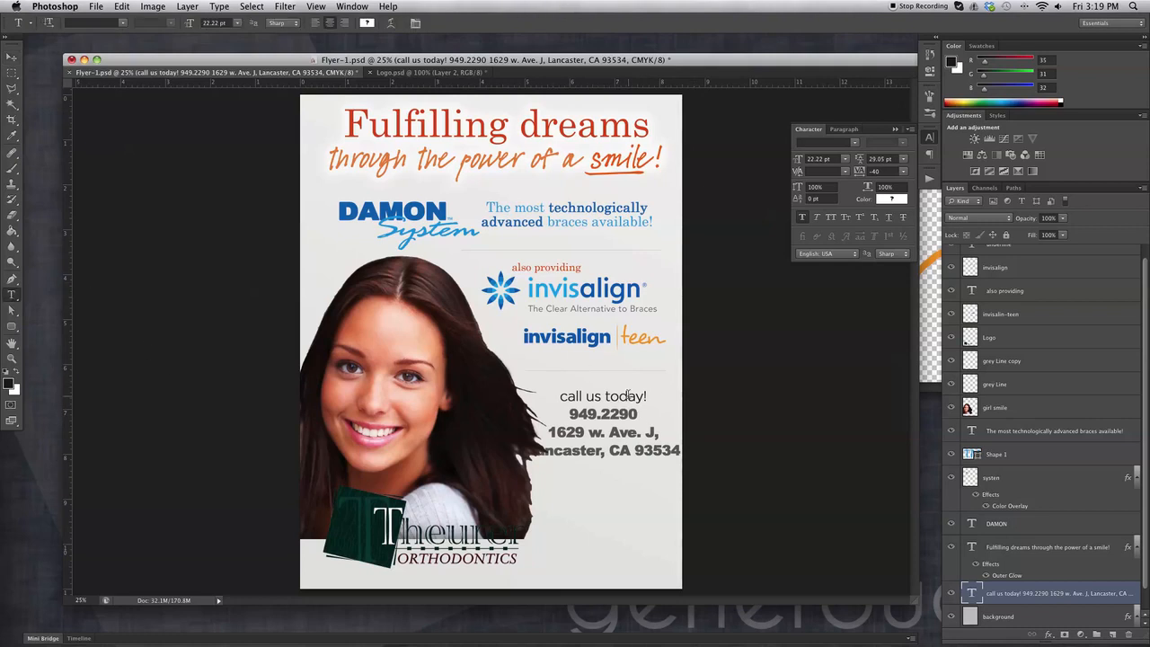
triple_click(625, 394)
left_click(889, 199)
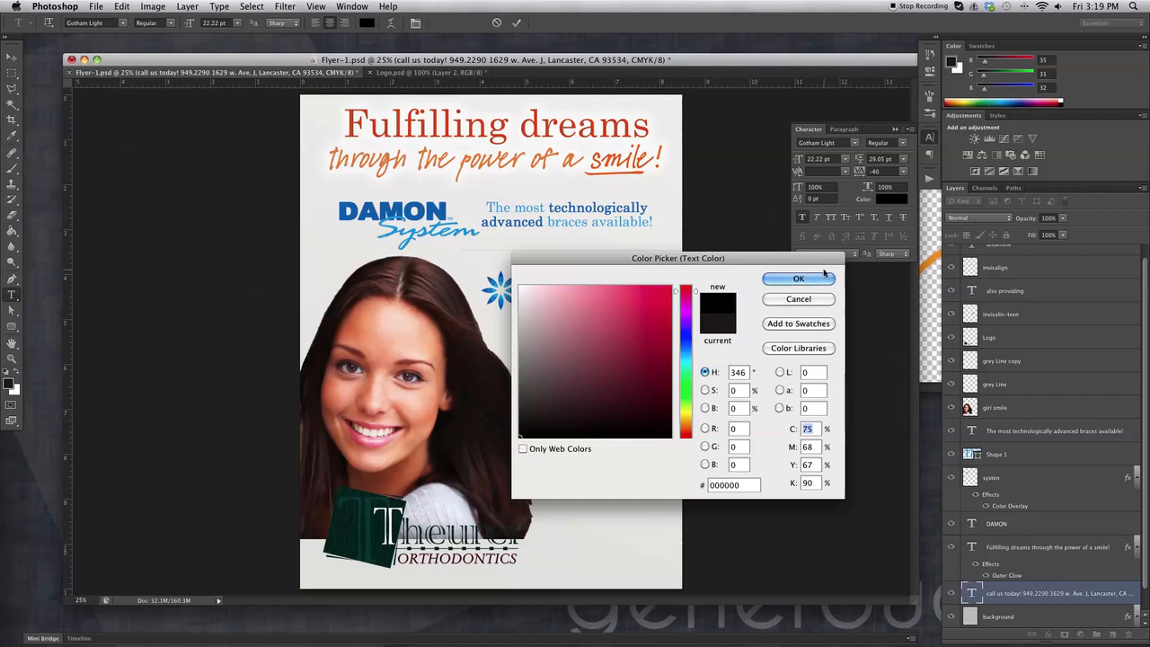
left_click(819, 277)
left_click(12, 57)
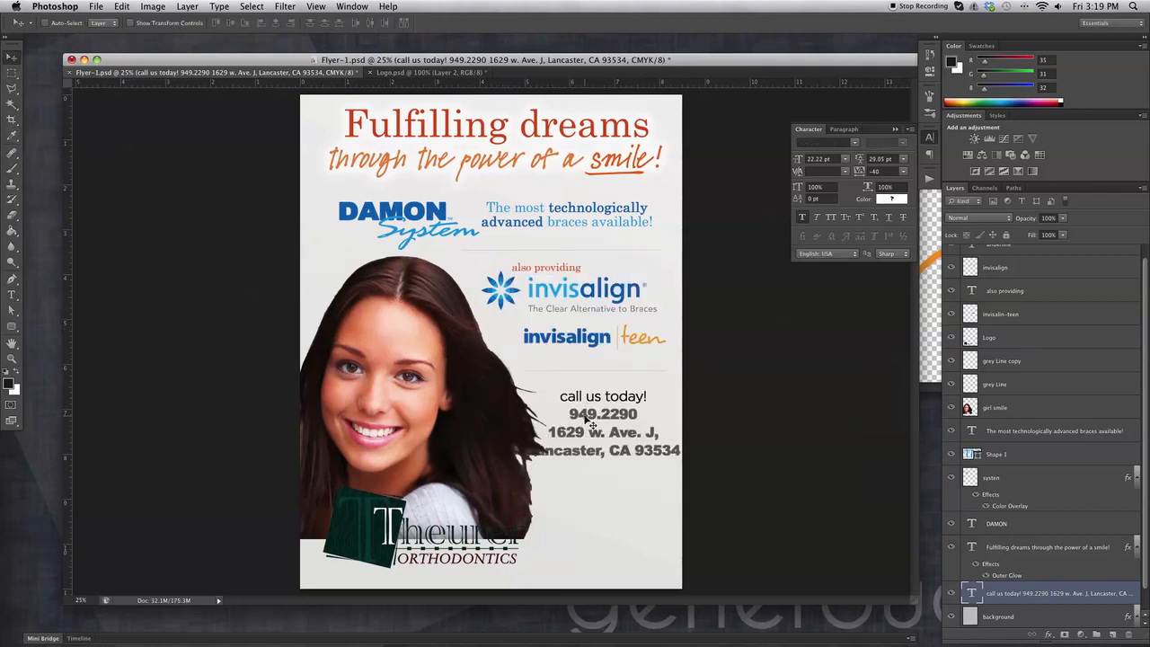
Select the phone number line and zoom in on the Theurer Orthodontics logo.
left_click(11, 295)
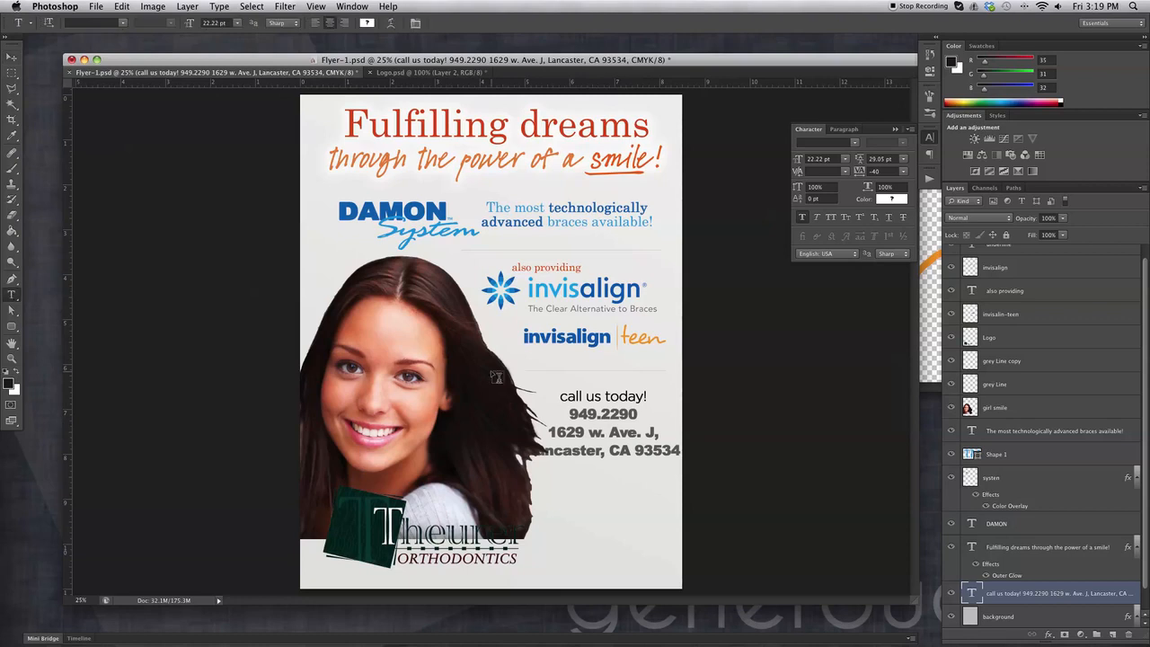
triple_click(629, 411)
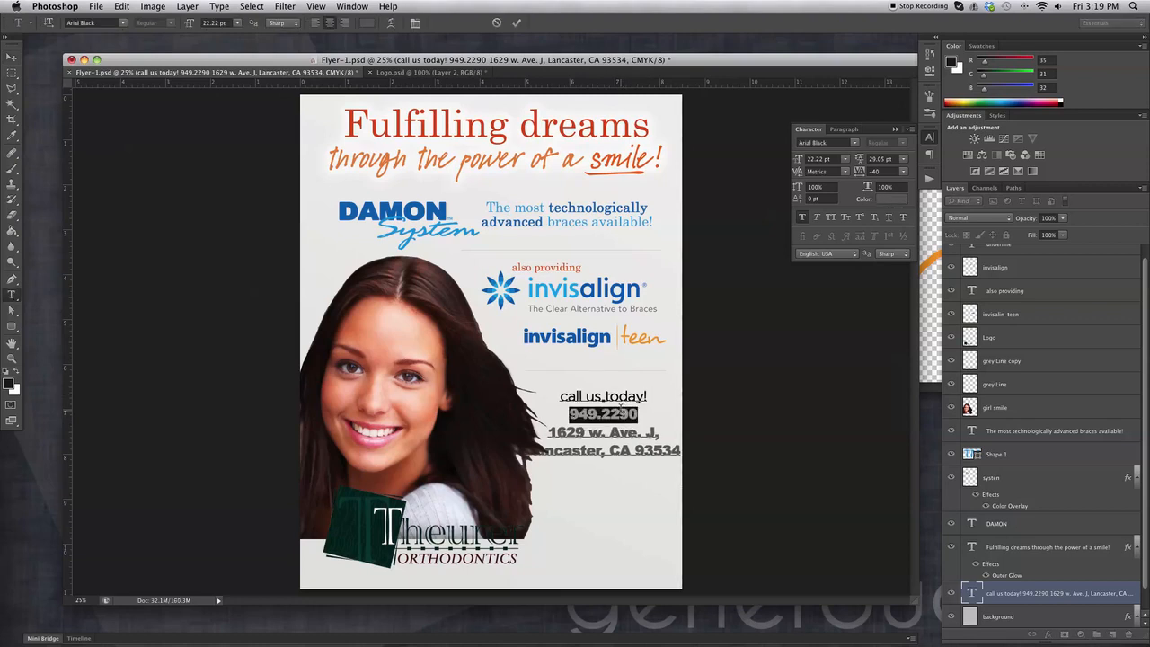
left_click(10, 359)
left_click_drag(454, 550, 511, 577)
Select the phone number line and make it dark red.
scroll(513, 528, "down", 5)
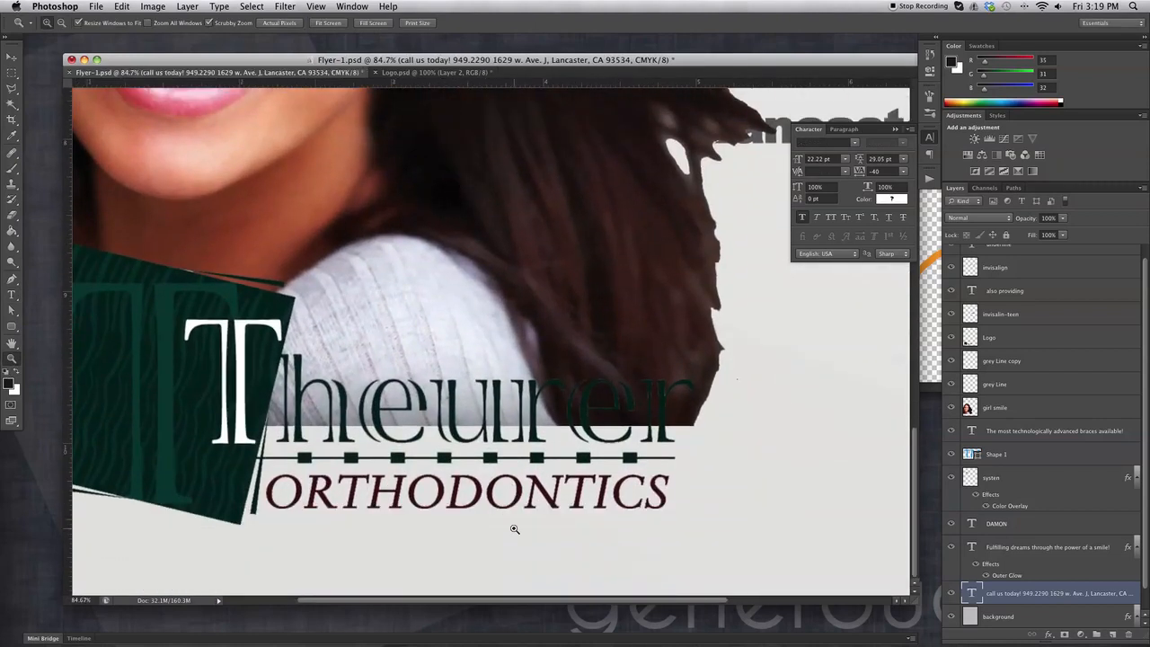
scroll(126, 196, "left", 2)
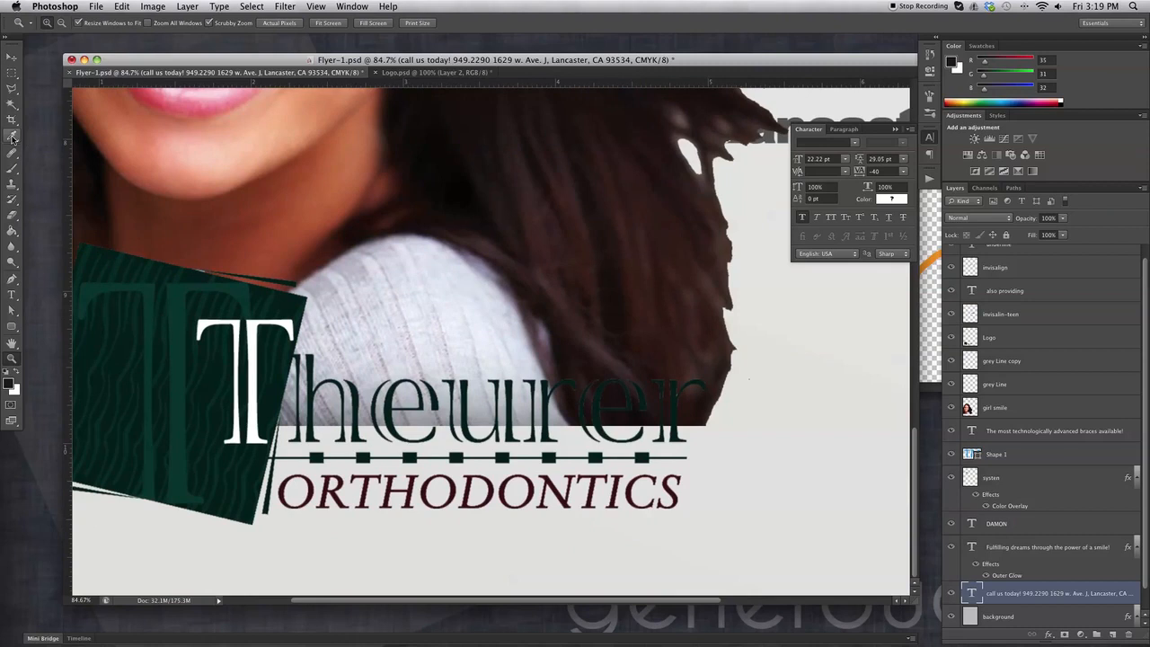
left_click(11, 137)
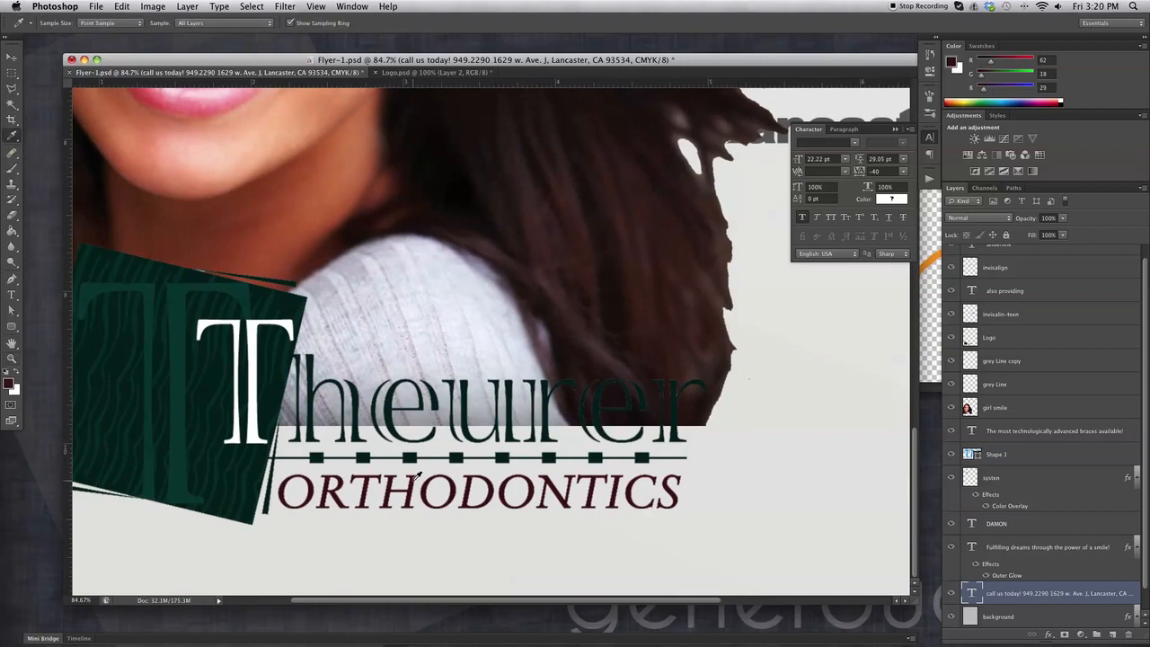
left_click(12, 295)
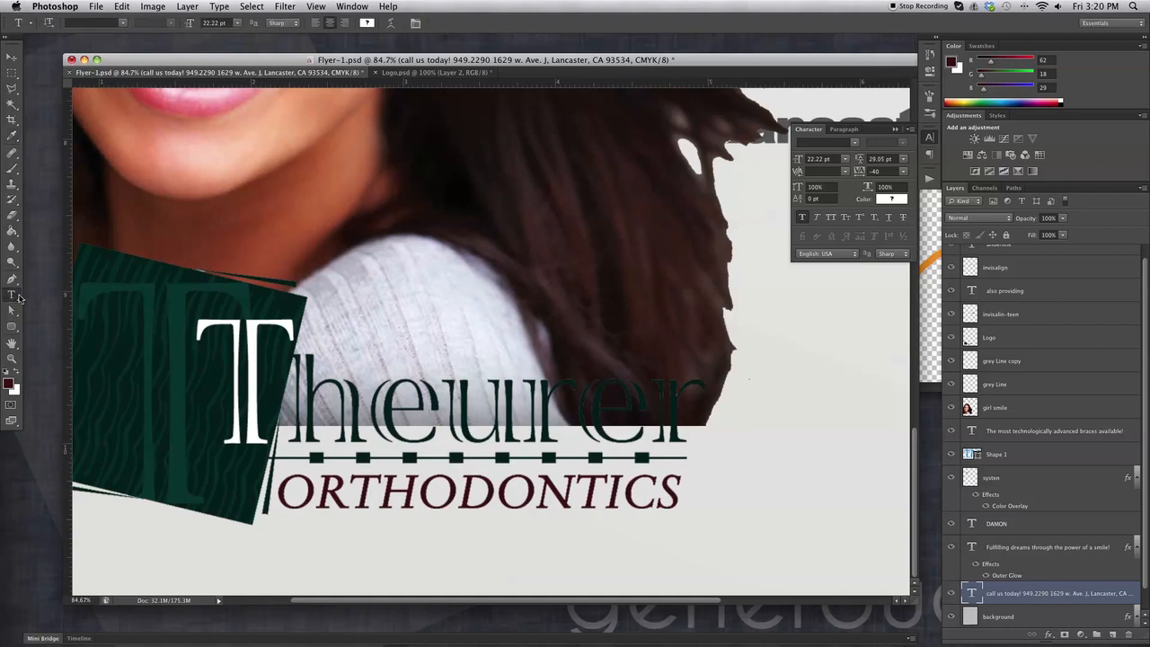
scroll(260, 296, "right", 8)
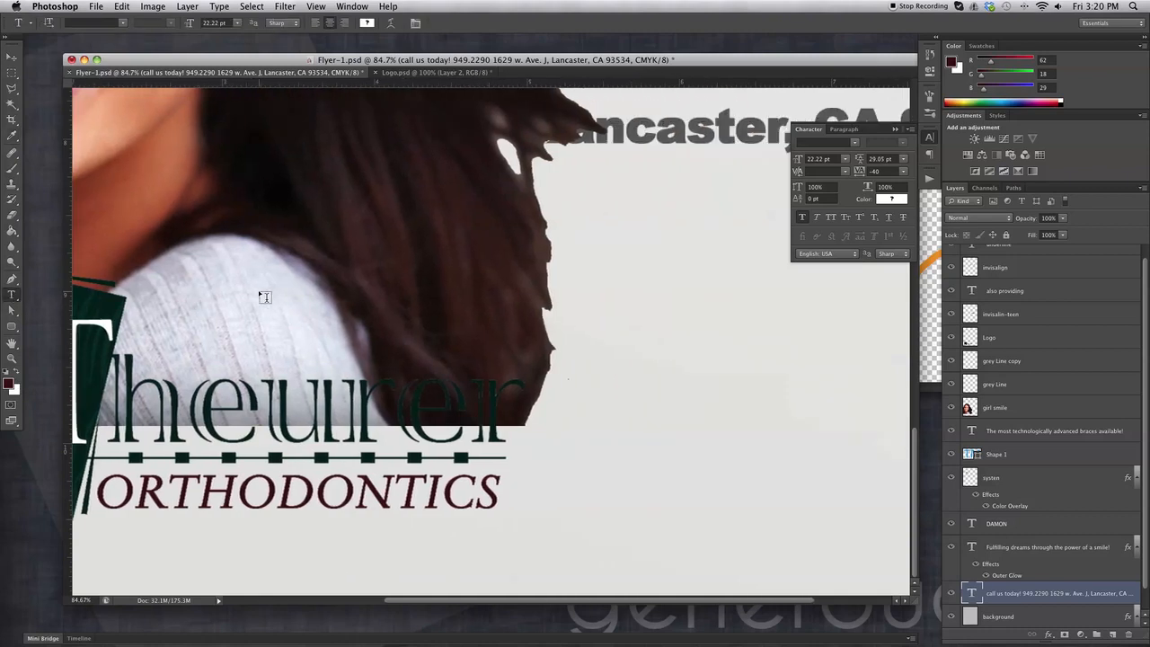
scroll(261, 296, "up", 8)
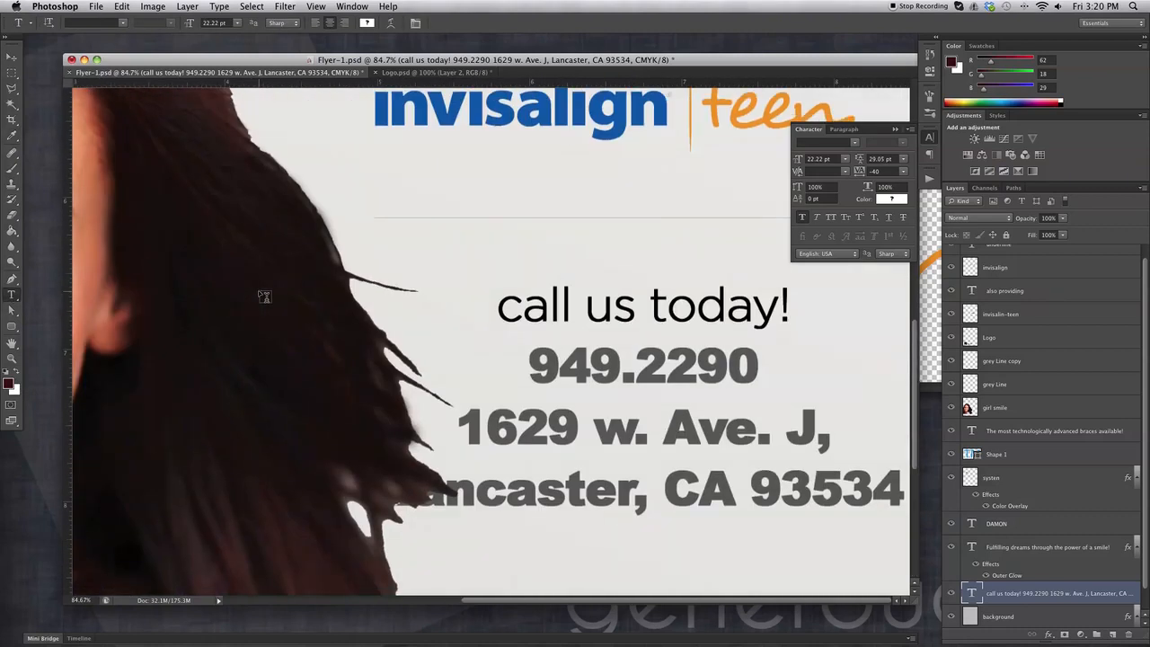
left_click_drag(533, 368, 759, 368)
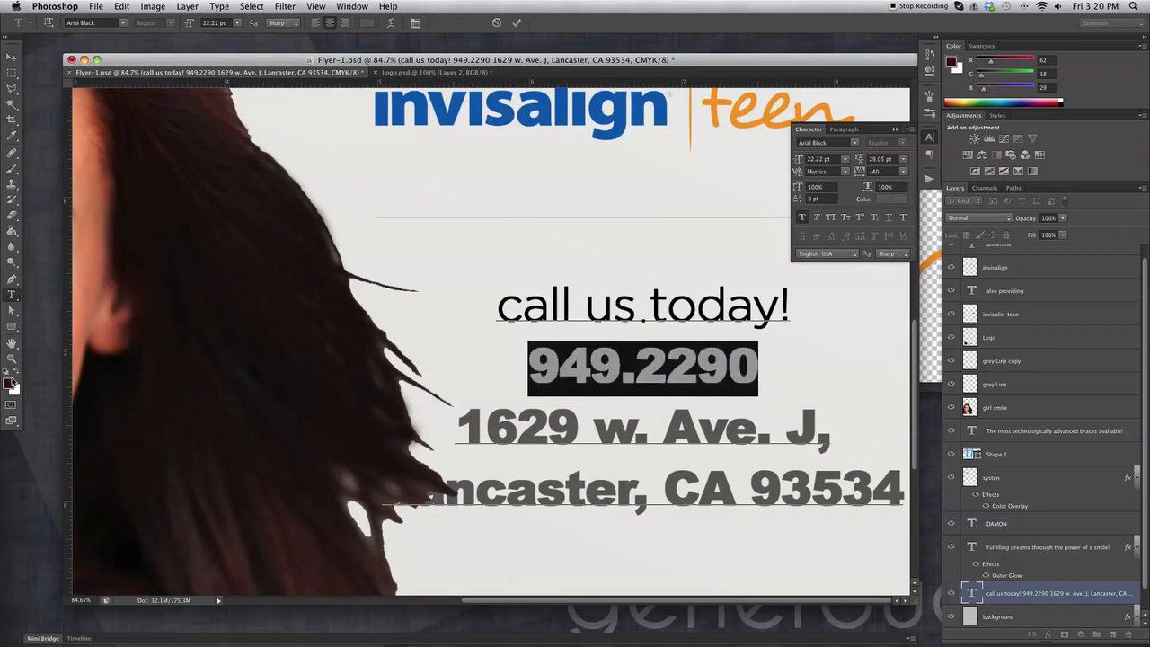
left_click(15, 377)
left_click(16, 377)
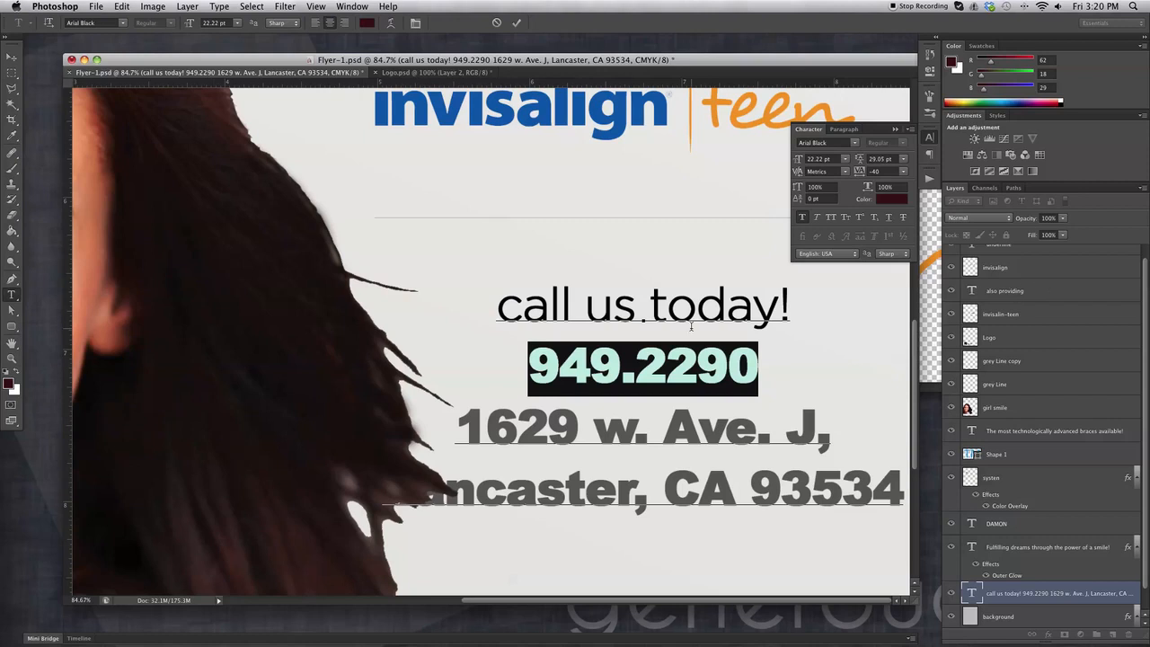
Set the phone number in Gotham Book at 46.22 pt with wider line spacing.
left_click(857, 144)
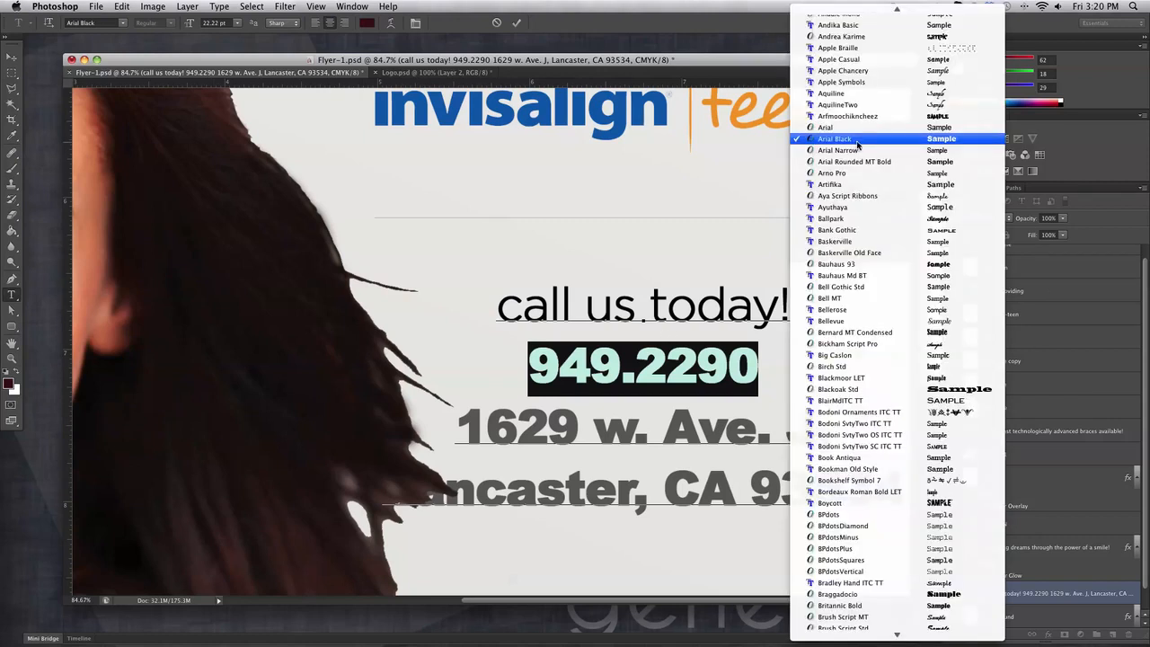
left_click(857, 141)
left_click(833, 142)
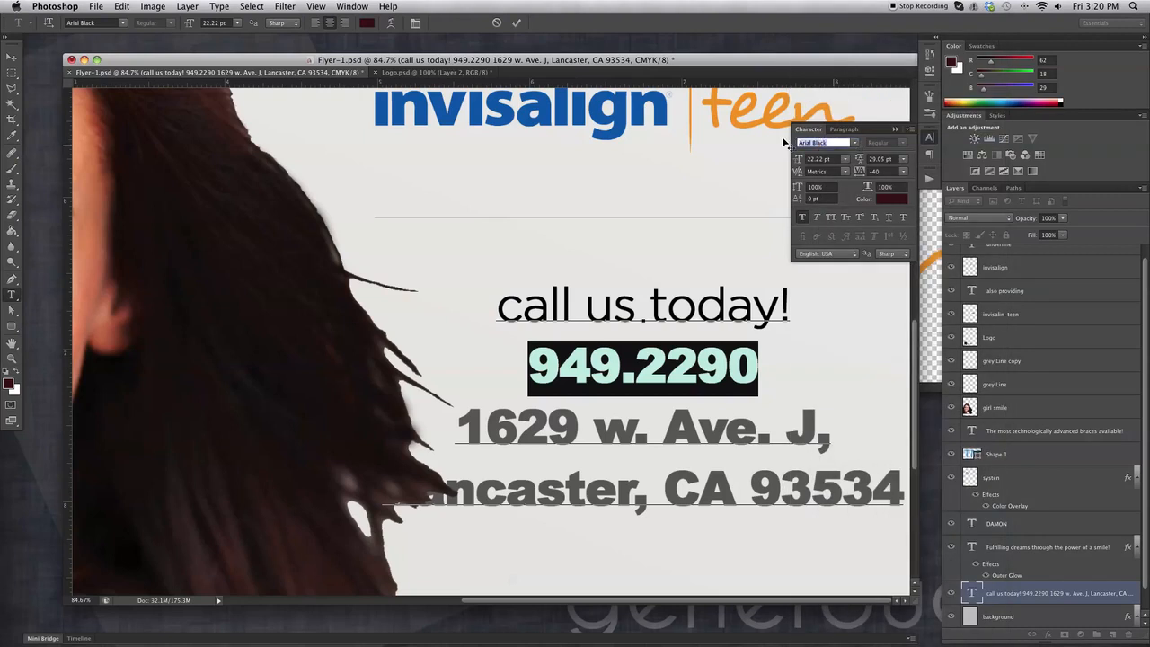
type("Gotham")
key("Return")
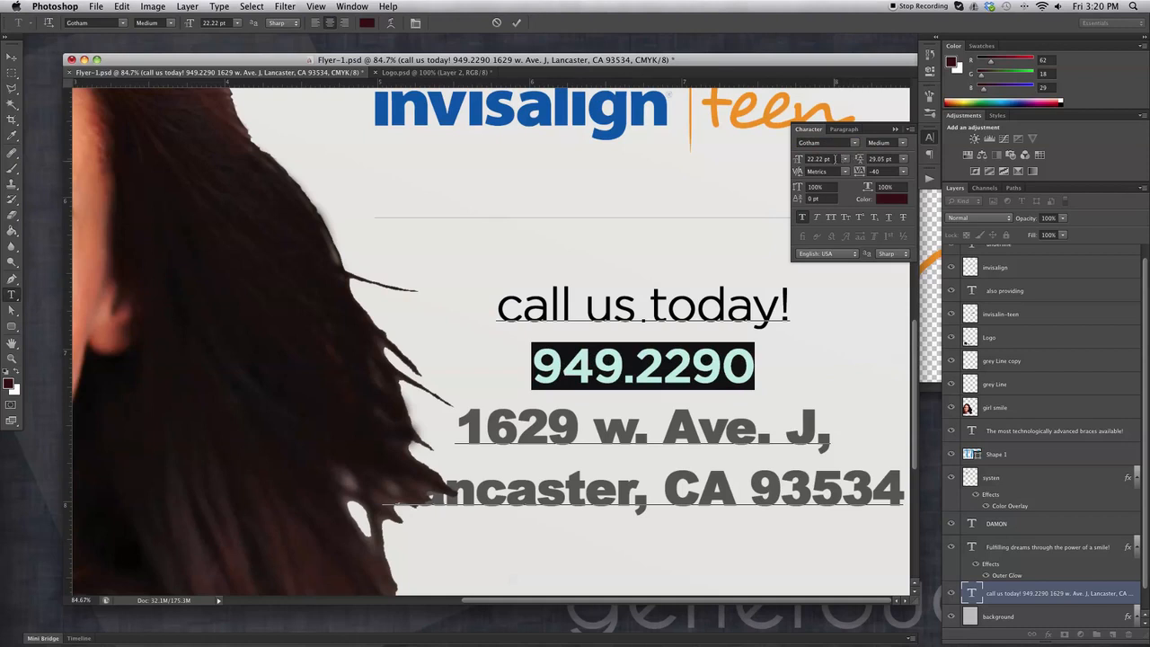
left_click(855, 143)
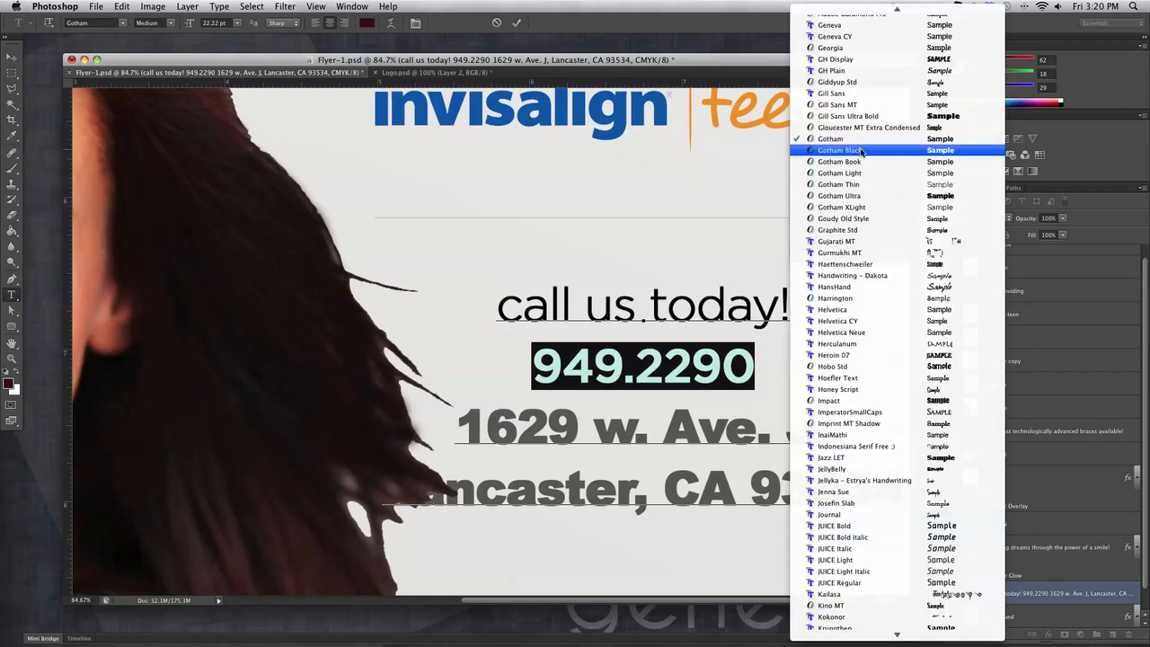
left_click(875, 168)
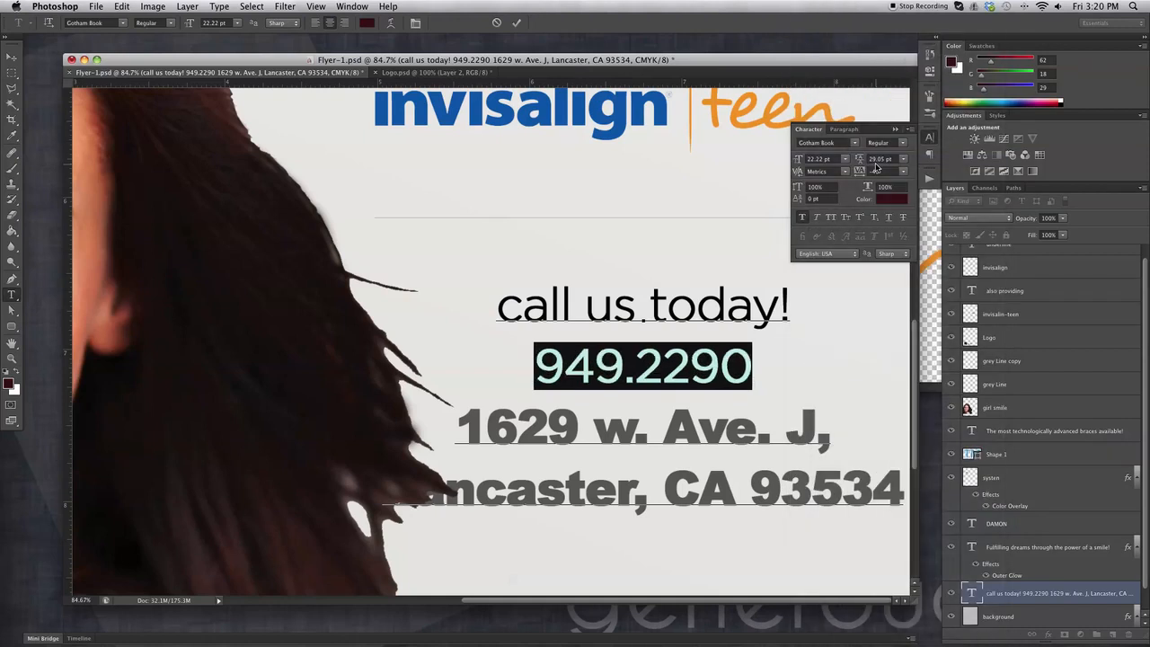
left_click_drag(796, 162, 813, 165)
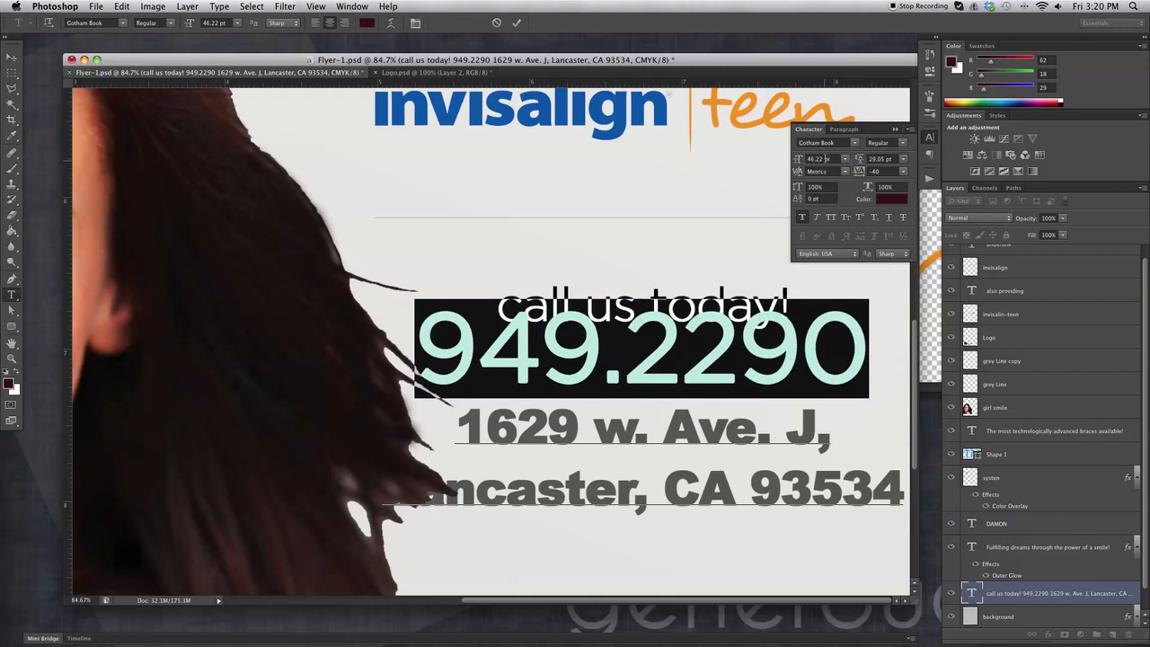
left_click_drag(866, 355, 441, 271)
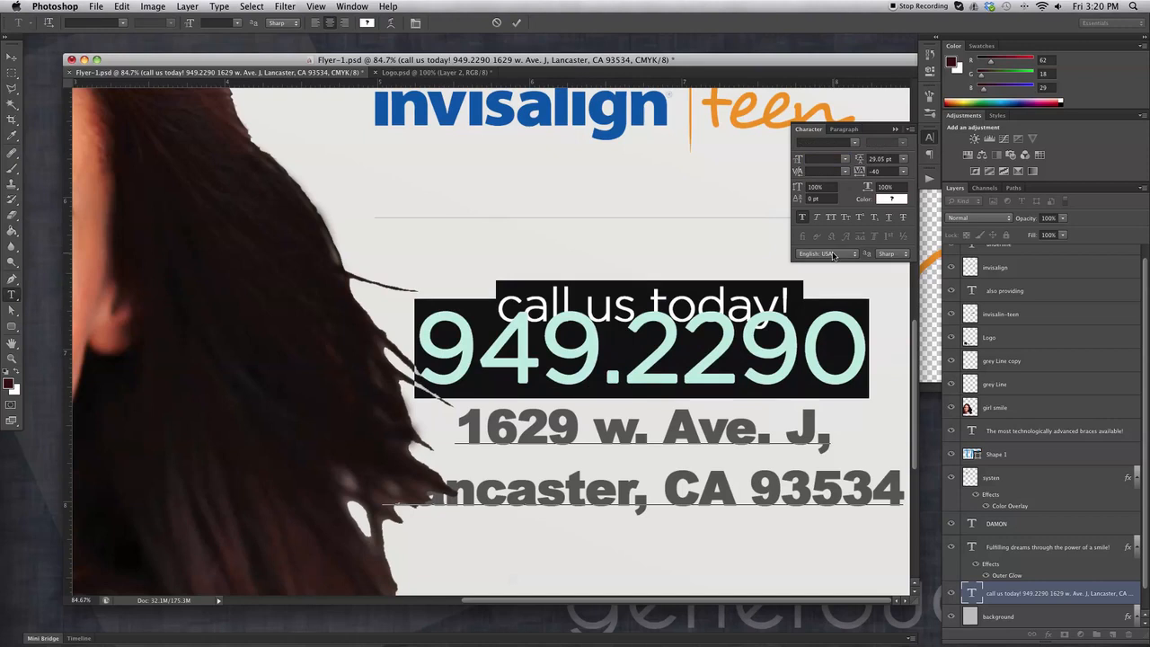
left_click_drag(857, 158, 867, 158)
Turn both address lines the same dark red and commit the text.
left_click(735, 377)
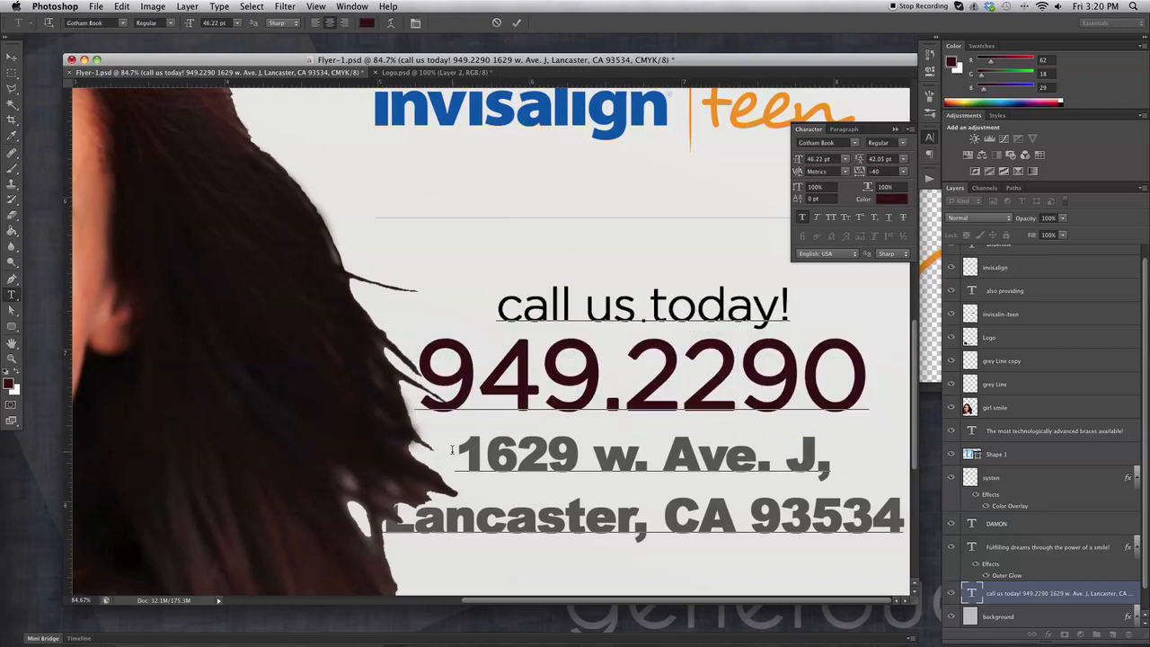
left_click_drag(460, 444, 966, 534)
left_click(15, 374)
left_click(16, 374)
left_click(10, 56)
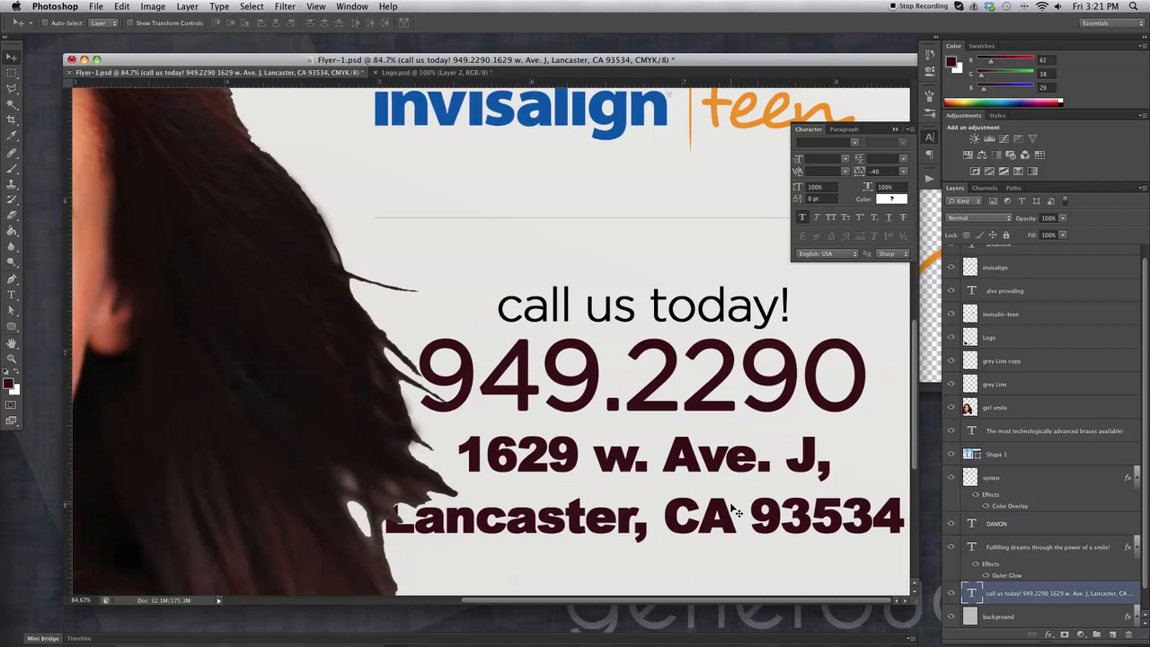
Select both address lines and set them in Gotham Light.
left_click(12, 294)
left_click_drag(456, 446, 925, 540)
left_click(855, 144)
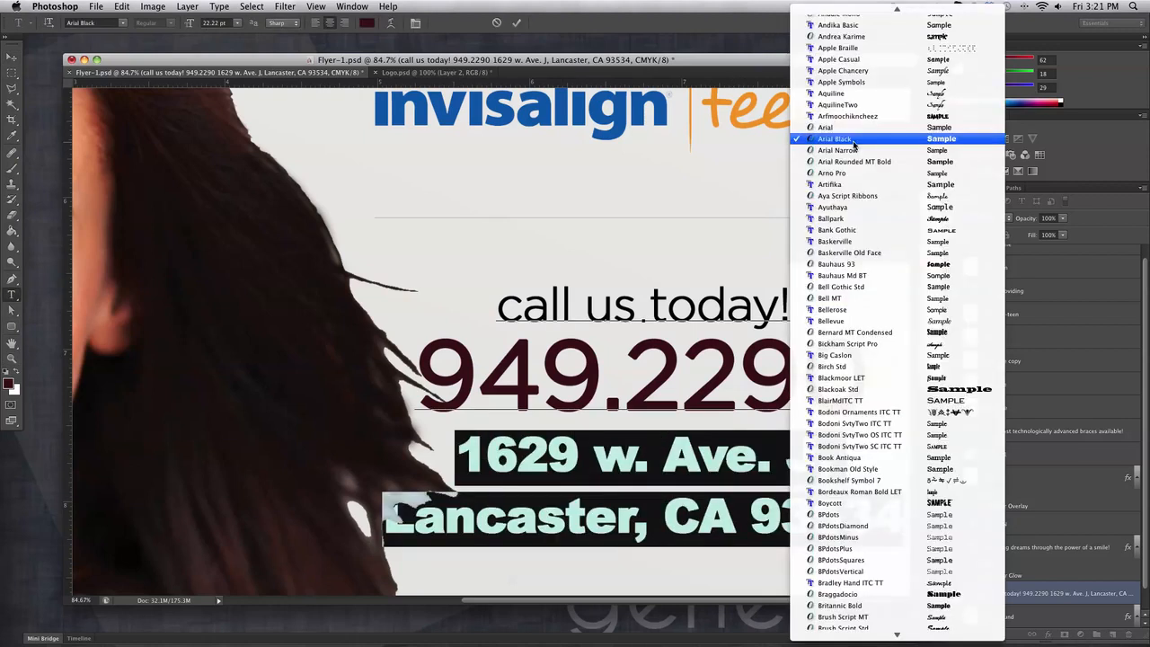
scroll(882, 298, "down", 15)
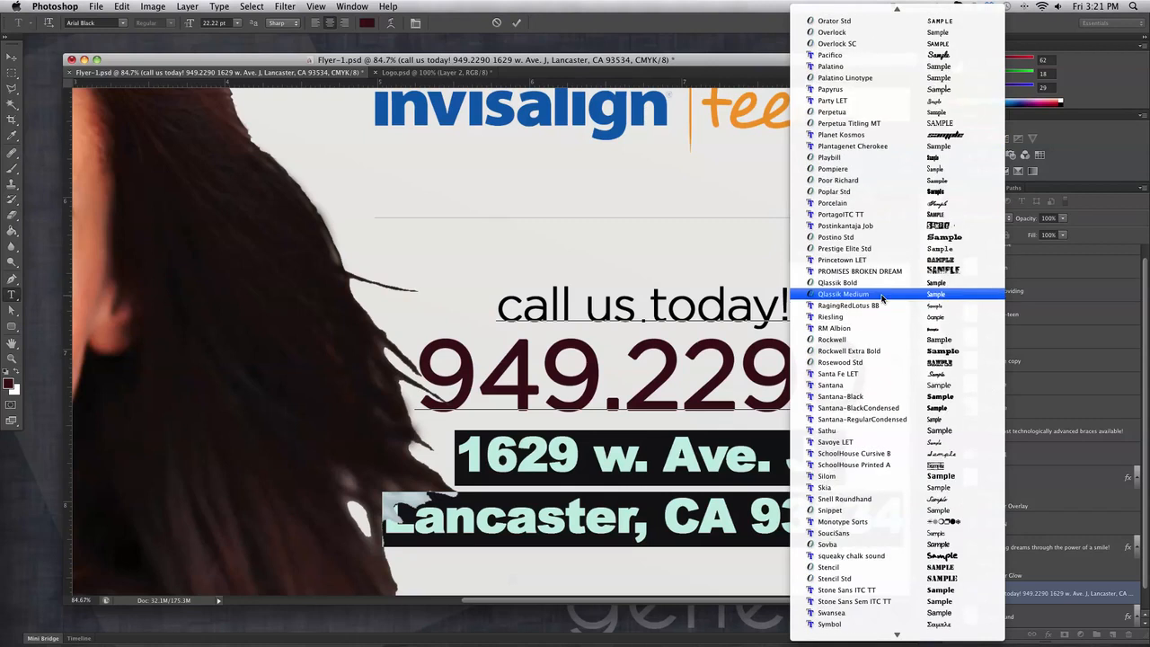
key("g")
scroll(895, 72, "up", 2)
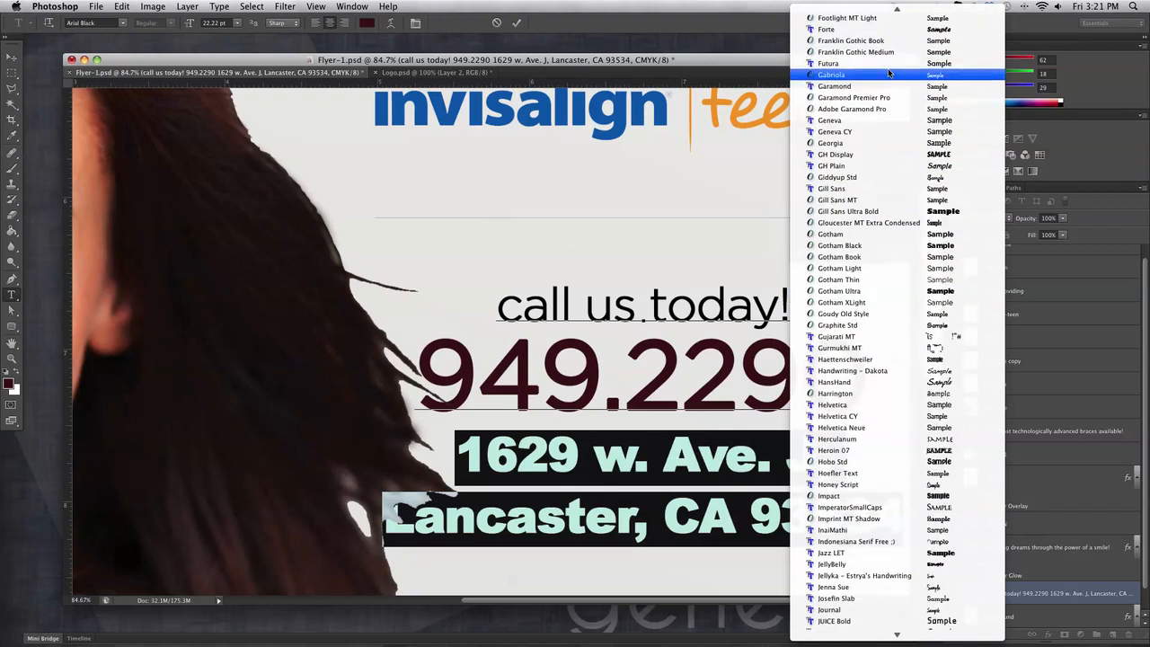
scroll(890, 70, "down", 6)
scroll(853, 112, "up", 3)
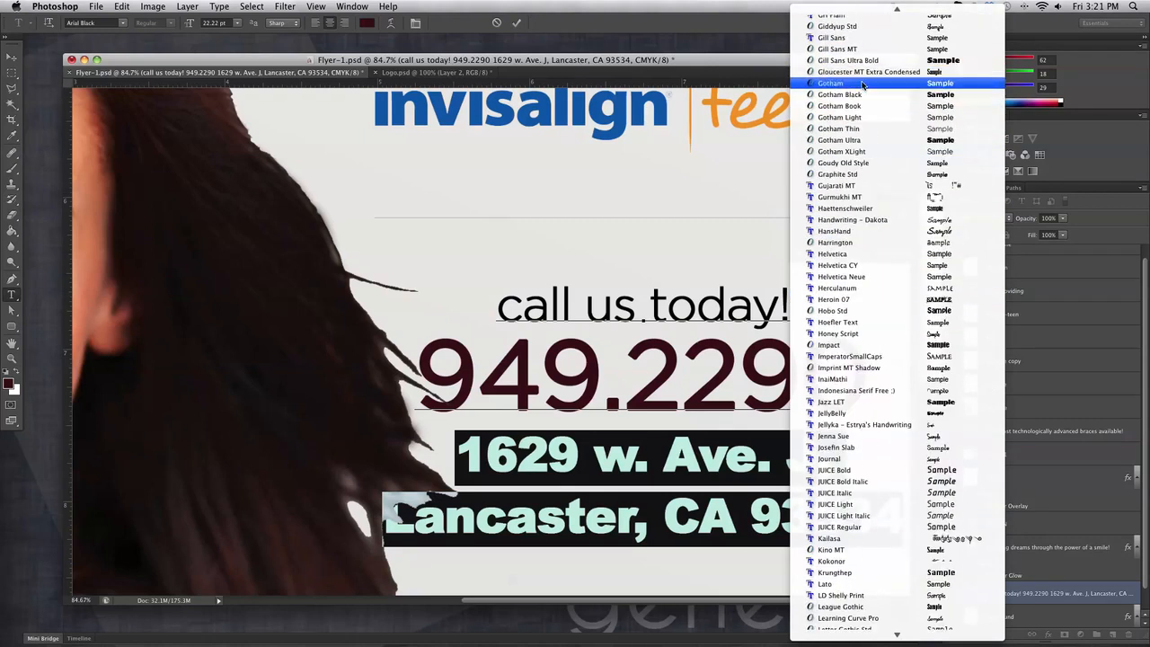
left_click(860, 86)
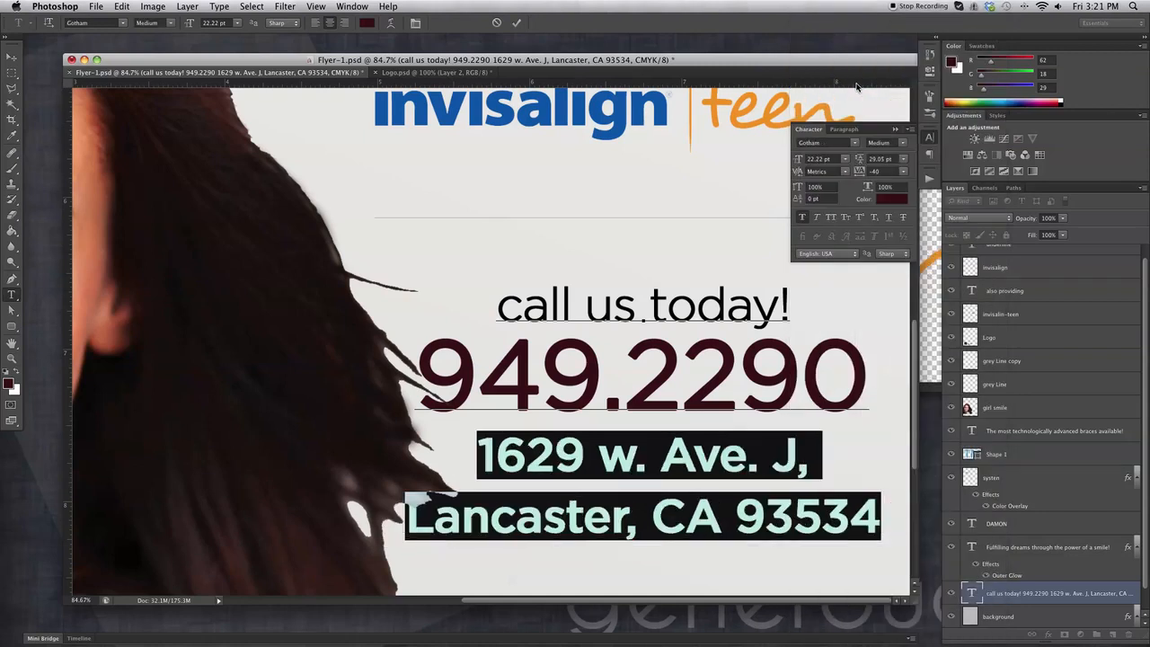
left_click(855, 144)
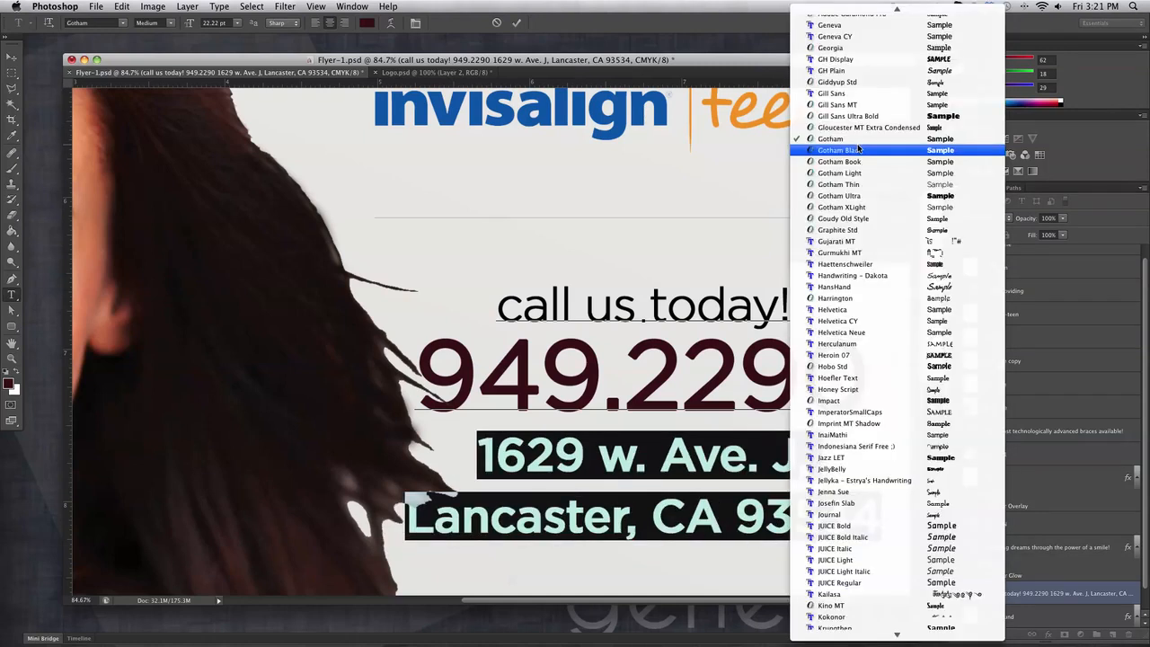
left_click(867, 176)
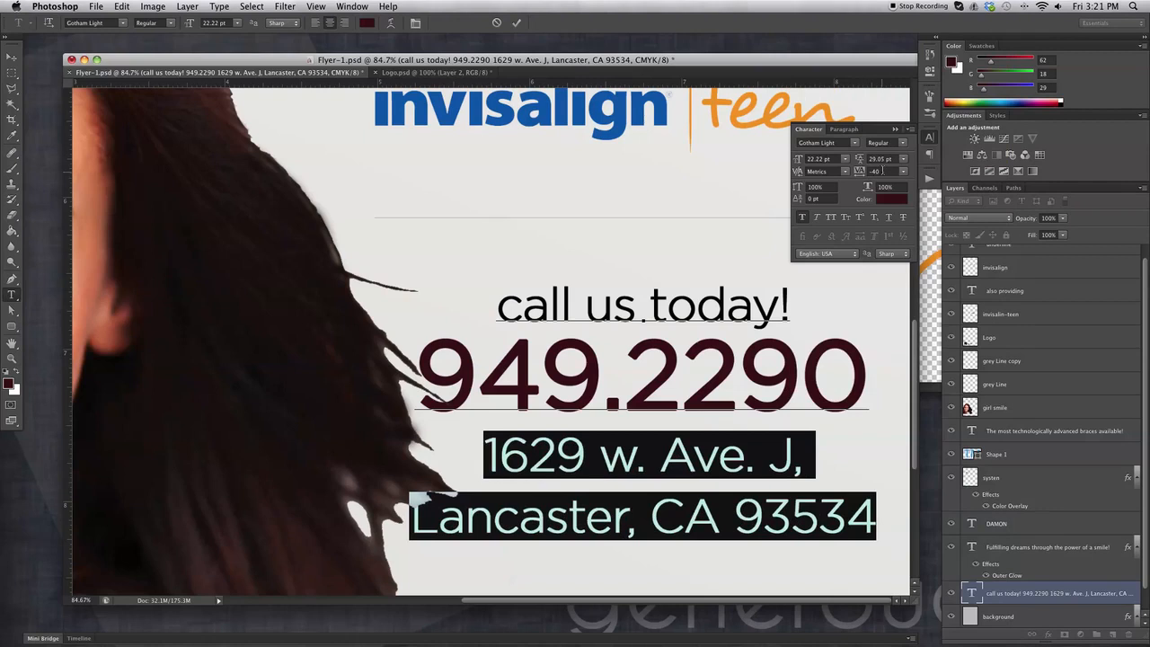
Shrink the address text to 15.22 pt and commit the change.
left_click_drag(800, 163, 859, 160)
left_click(821, 157)
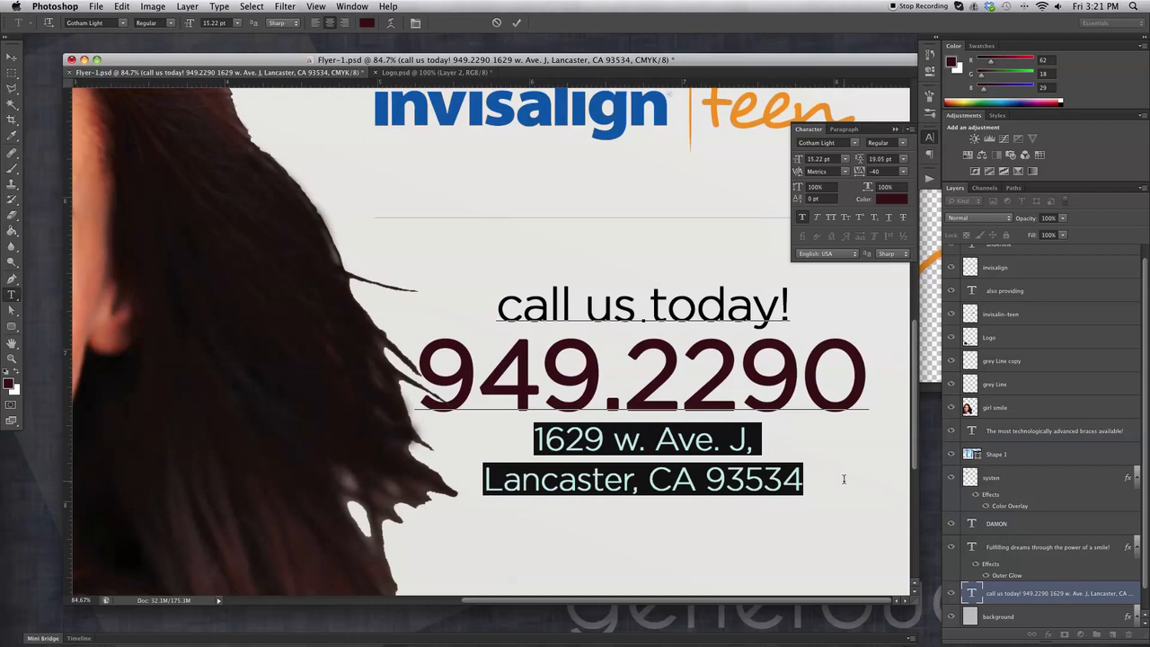
left_click(11, 57)
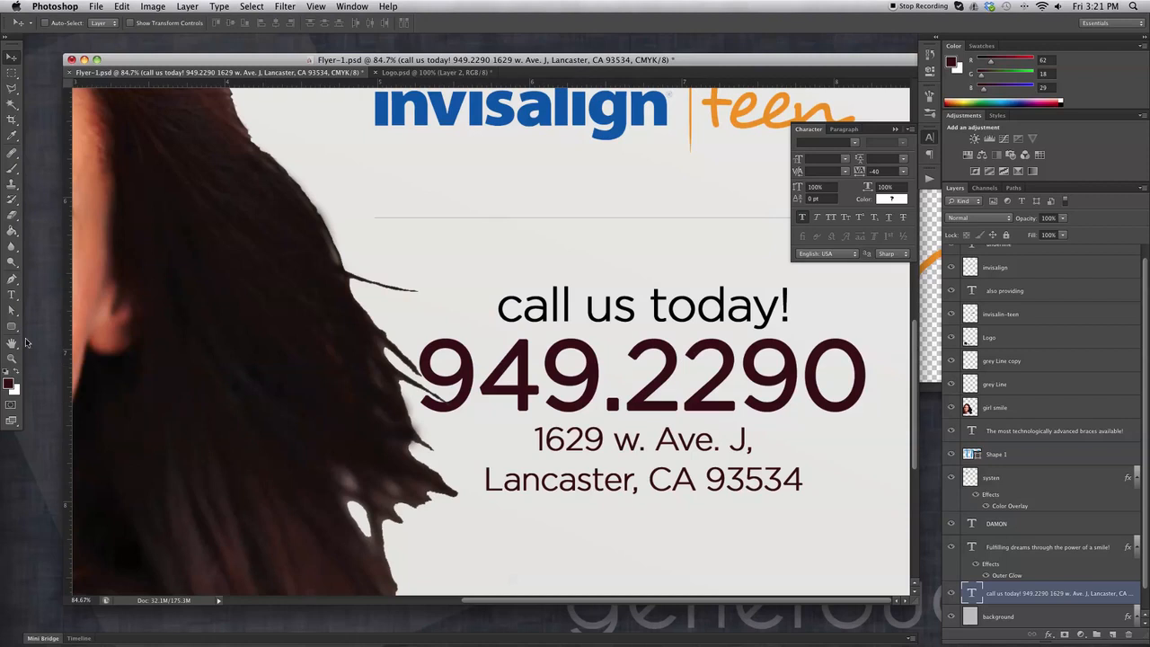
left_click(9, 296)
left_click(636, 440)
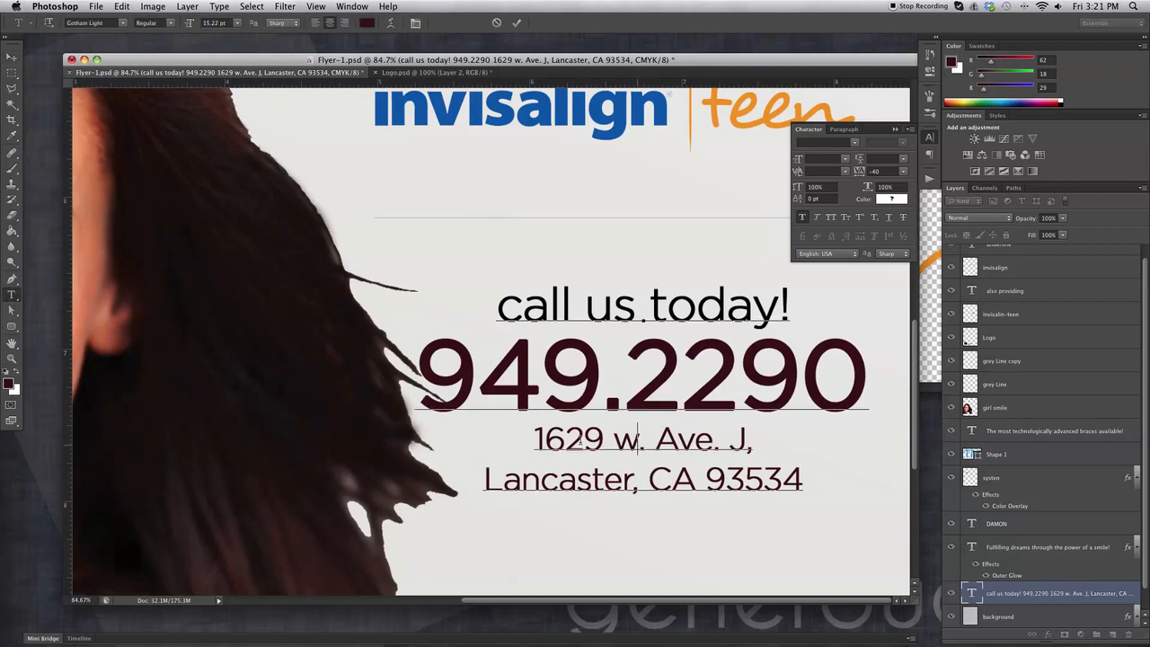
left_click_drag(534, 439, 754, 439)
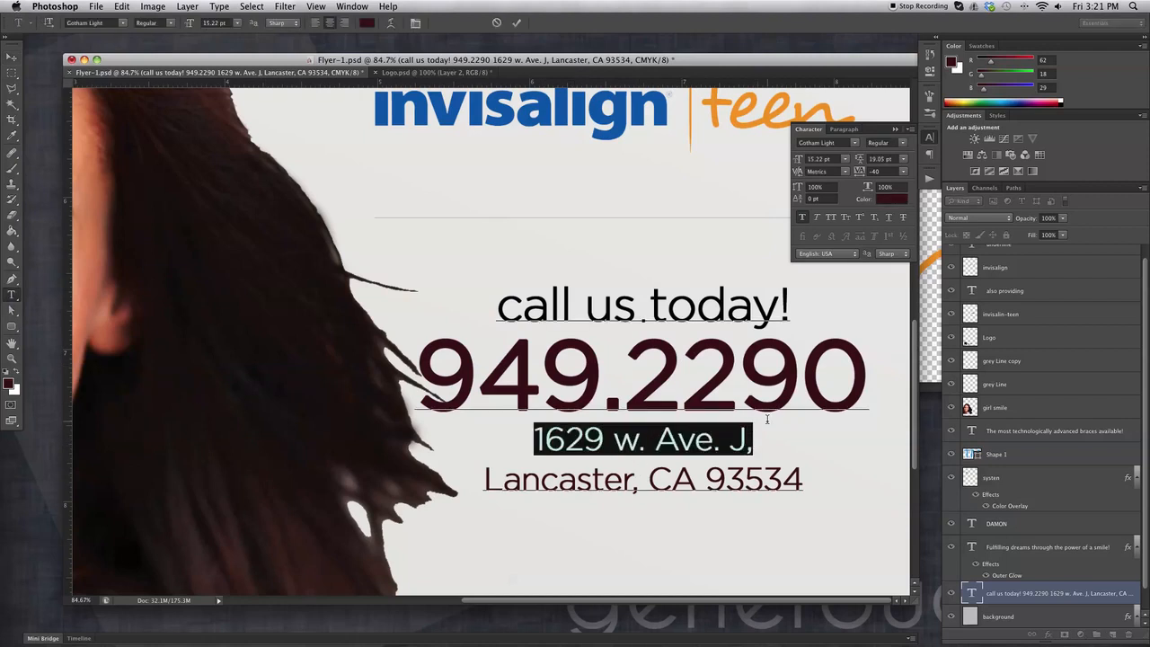
left_click(854, 141)
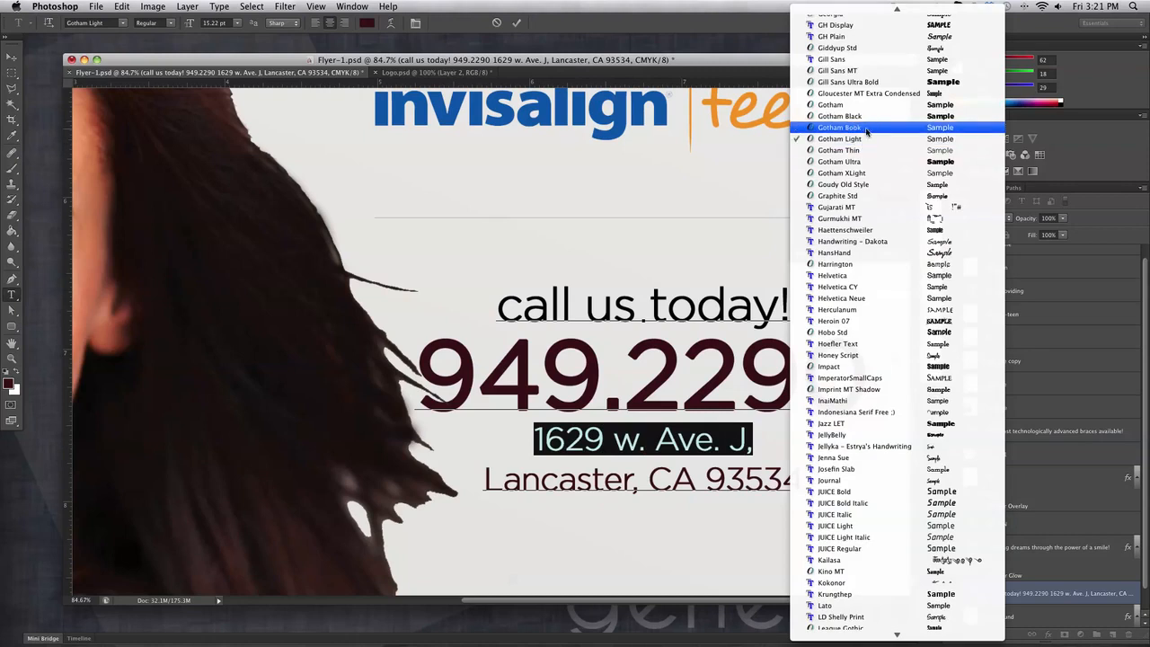
left_click(865, 128)
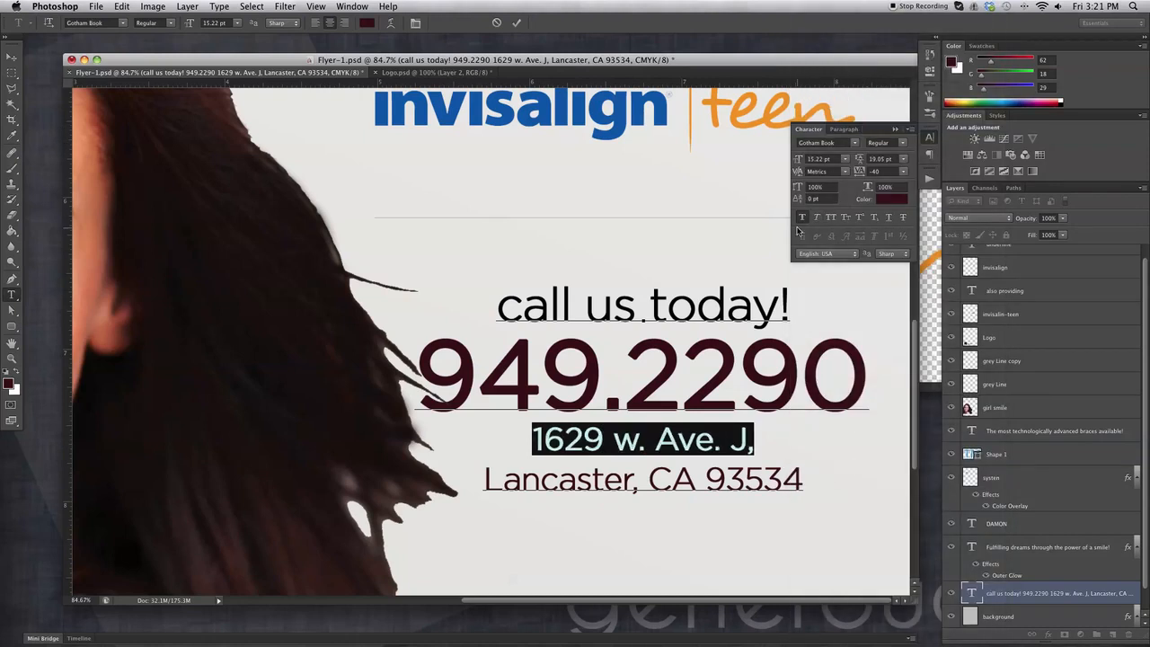
left_click(11, 57)
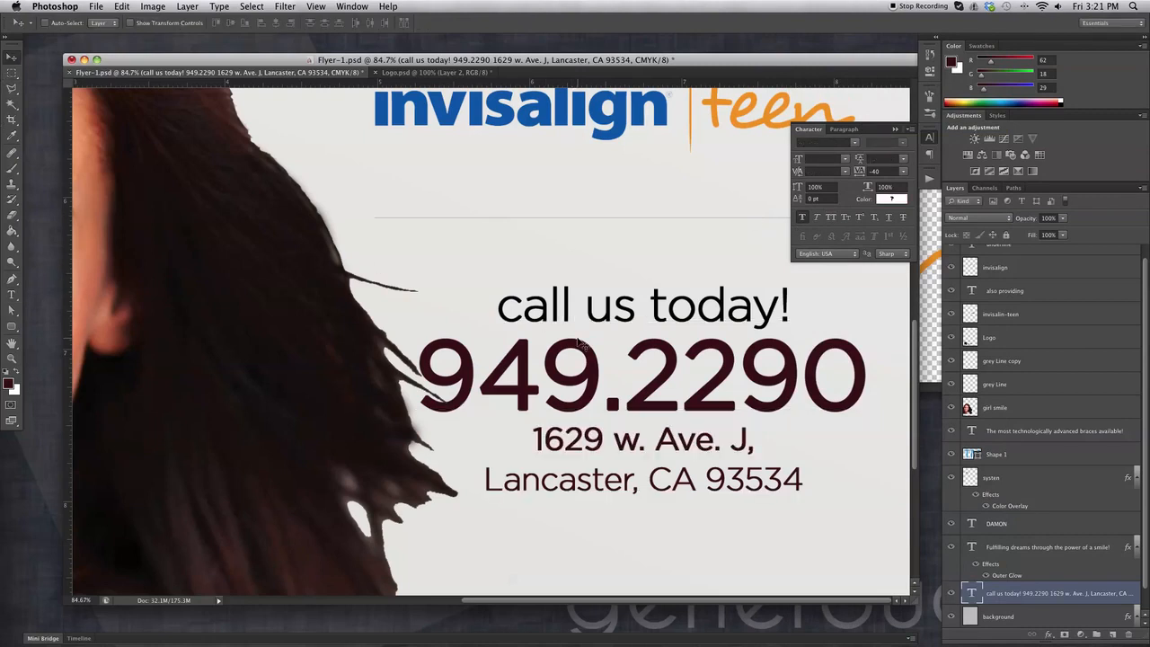
key("super+minus")
key("super+minus")
key("super+minus")
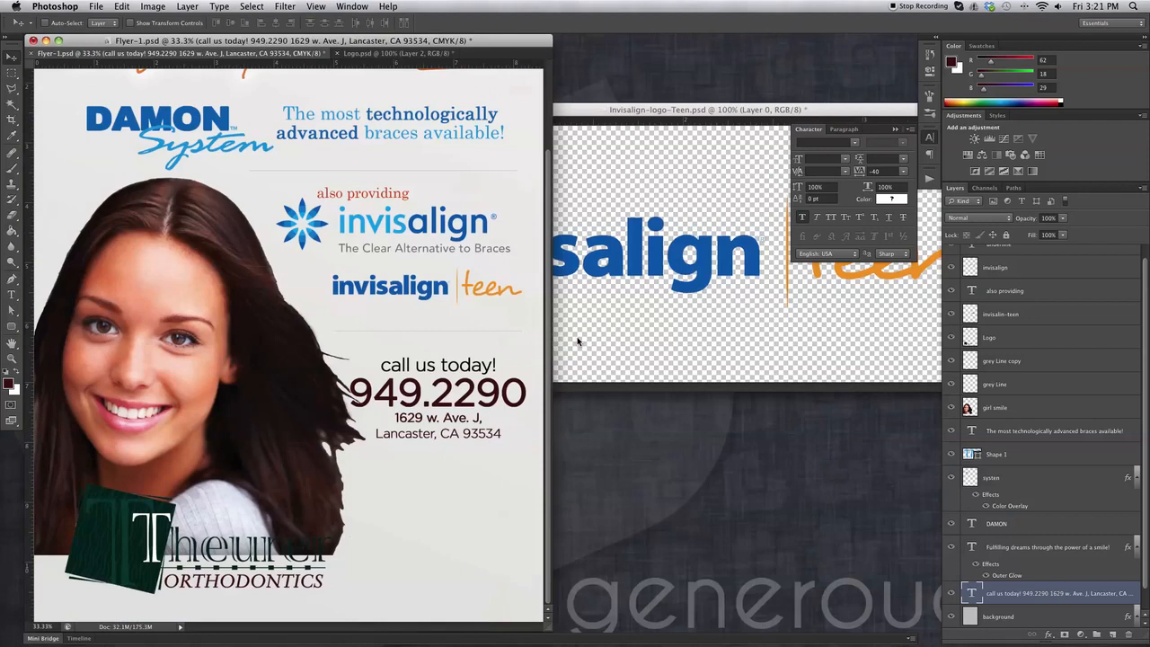
Nudge the call-us text block down and right, then ready the Eraser on the girl smile layer.
key("super+minus")
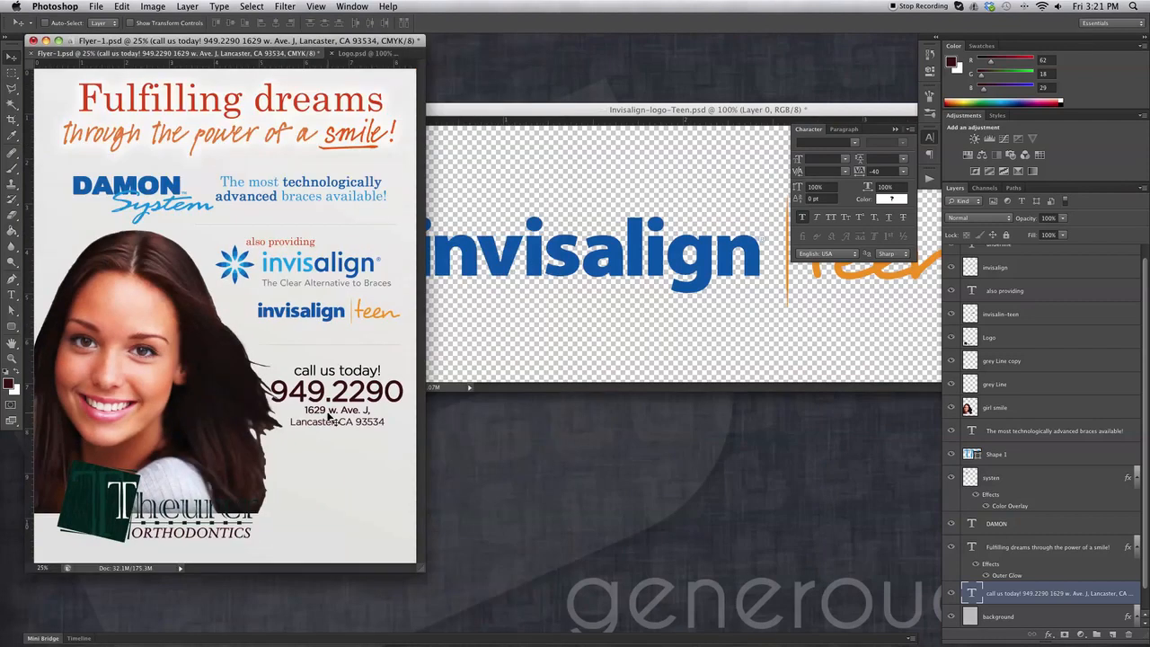
left_click_drag(375, 409, 374, 396)
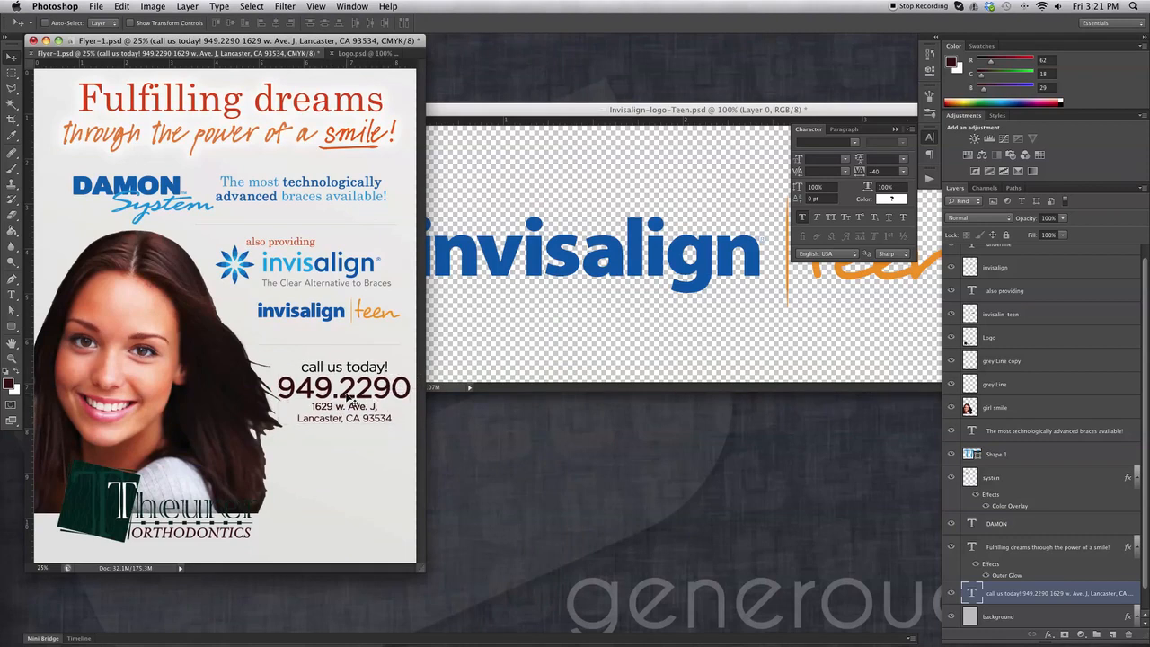
left_click(162, 335, "super")
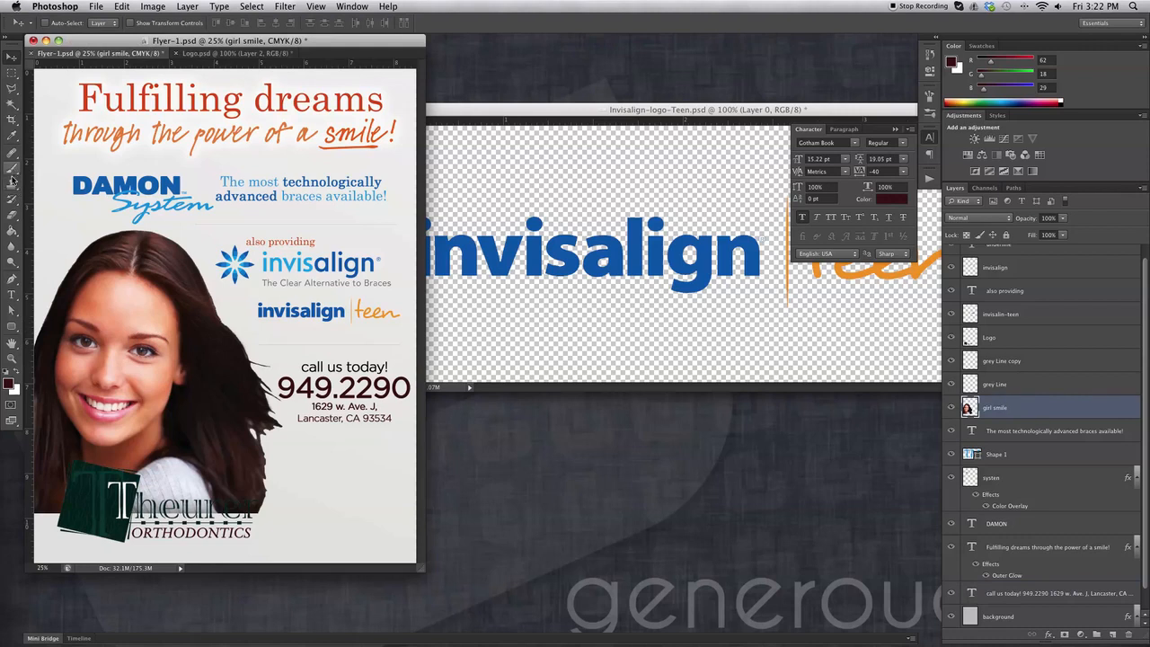
left_click(13, 217)
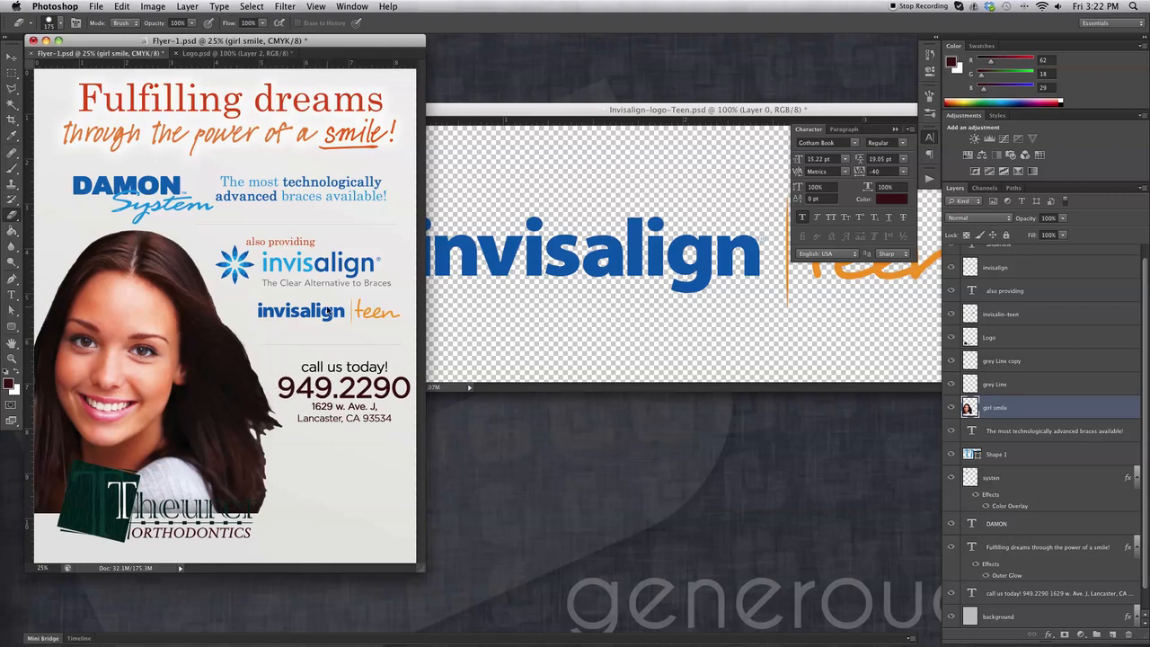
Widen the Flyer window with the Move tool and select the Theurer logo layer.
left_click(12, 57)
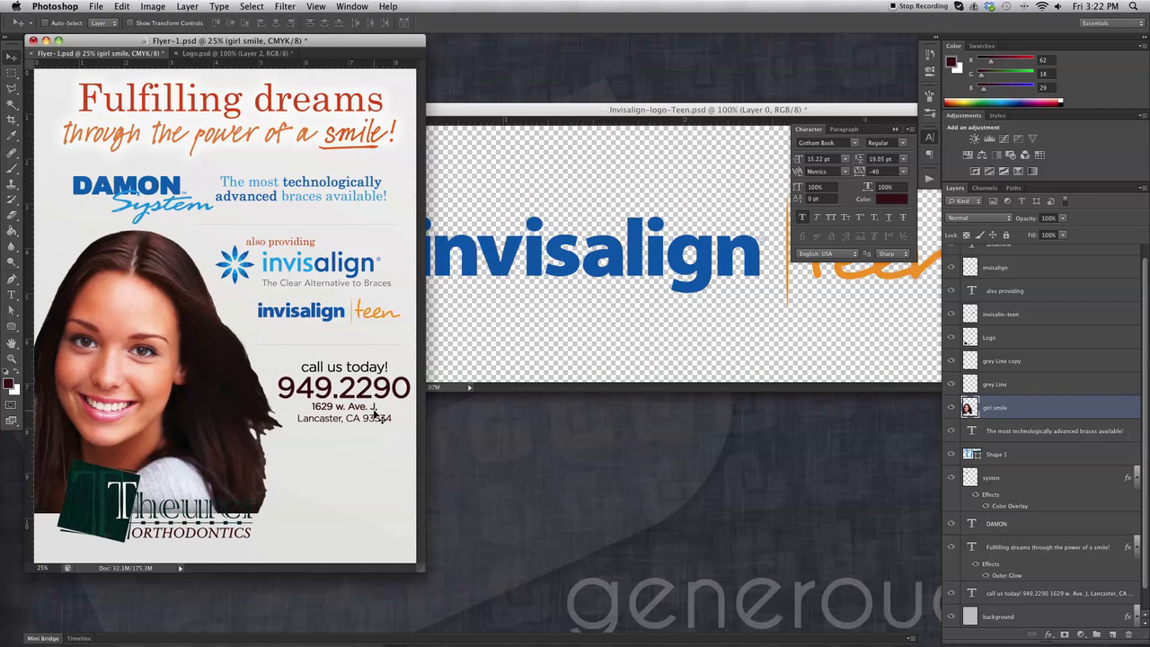
left_click_drag(420, 572, 633, 574)
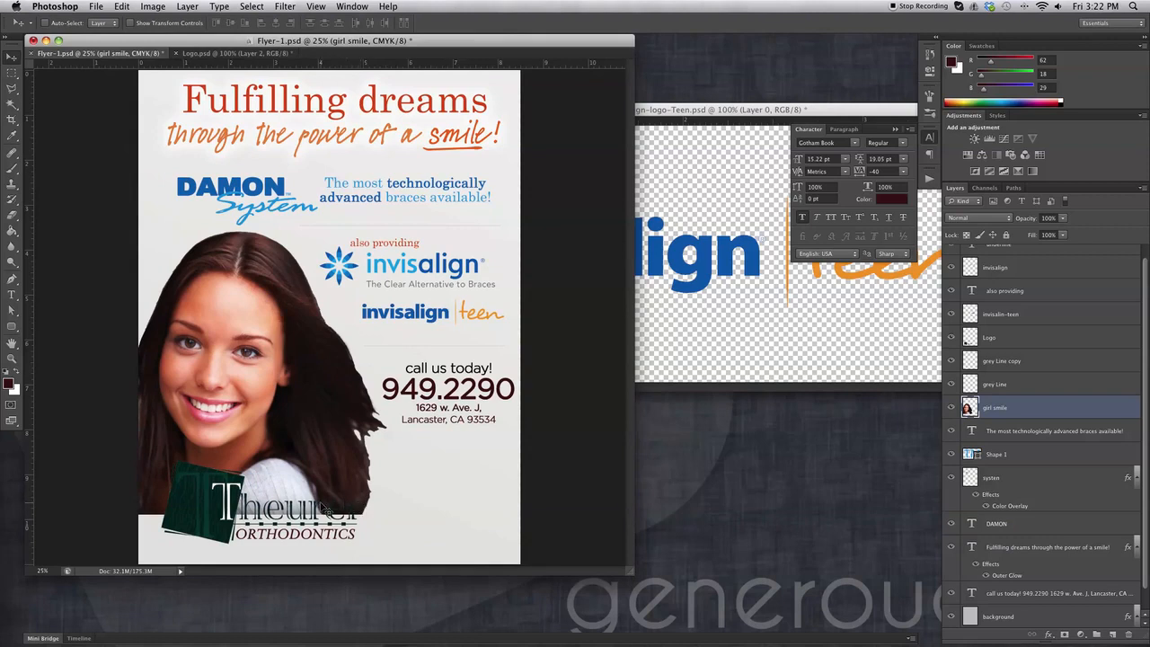
left_click(202, 507, "super")
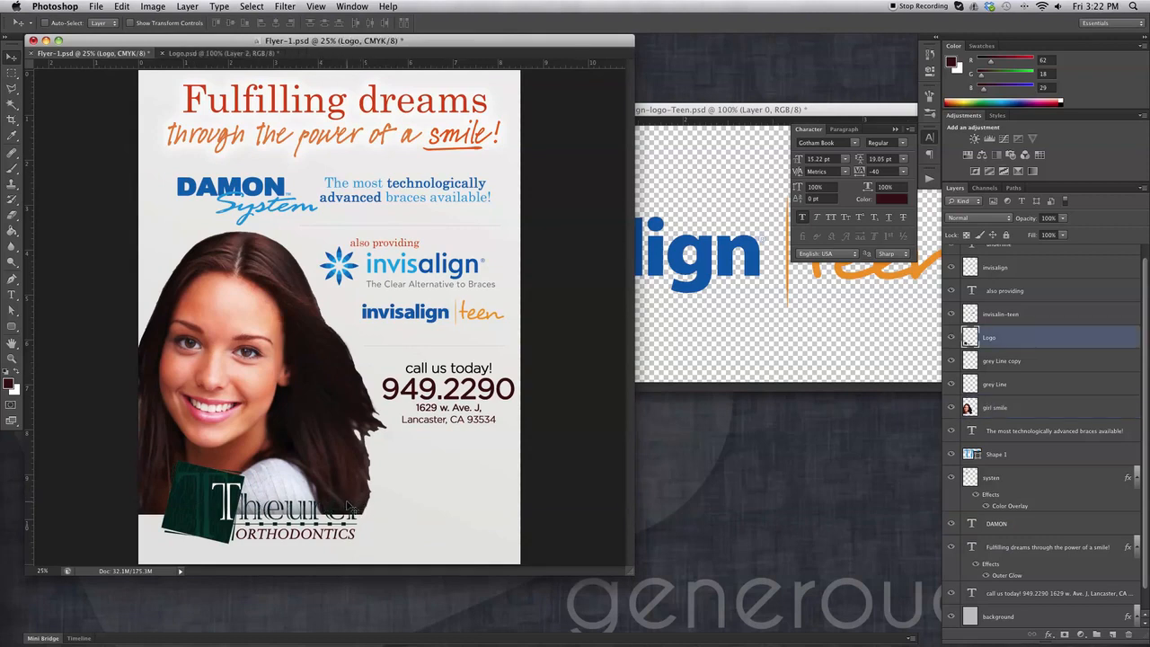
Add an Outer Glow to the Theurer logo with 100% opacity and spread 19.
left_click(1050, 634)
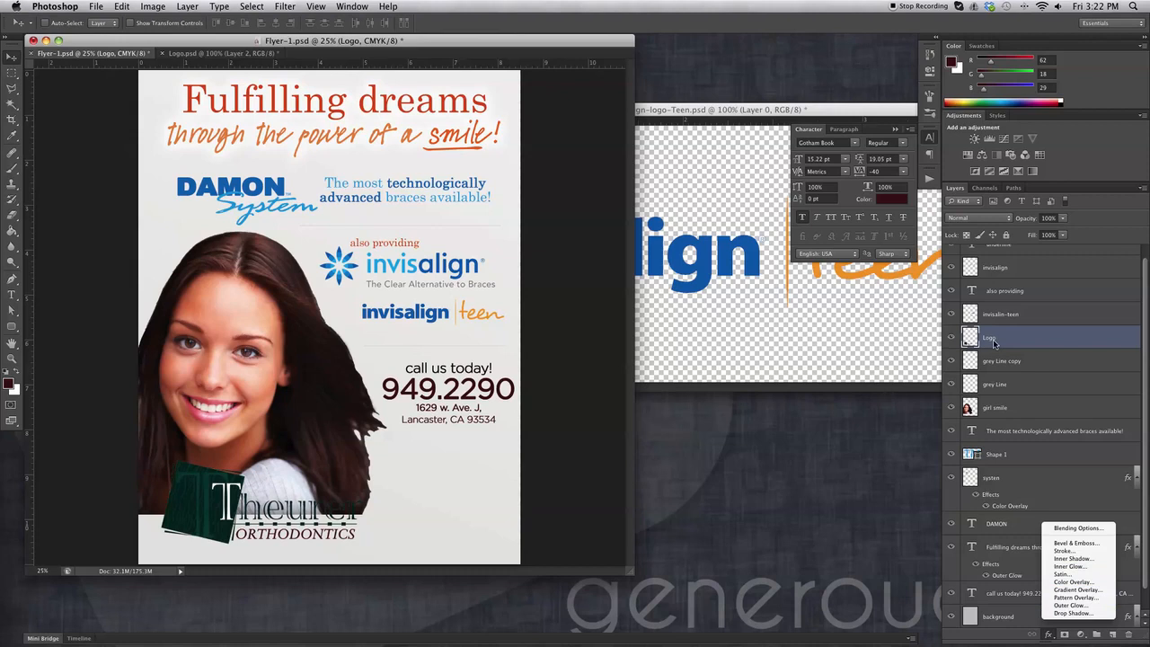
left_click(1085, 605)
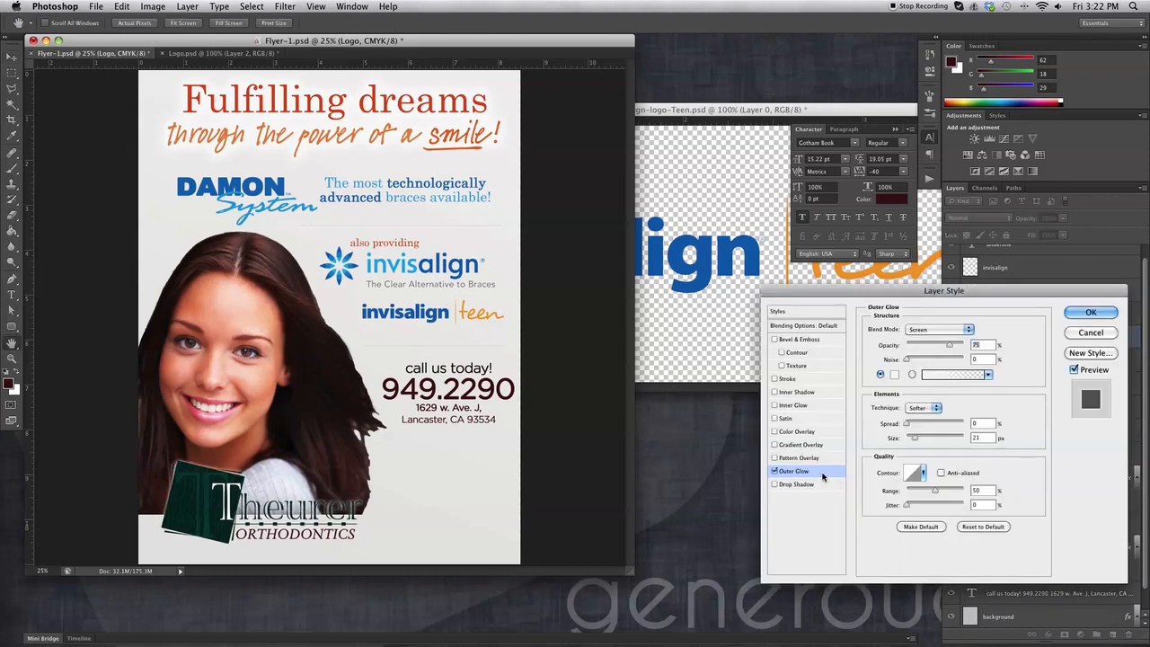
left_click_drag(950, 347, 965, 347)
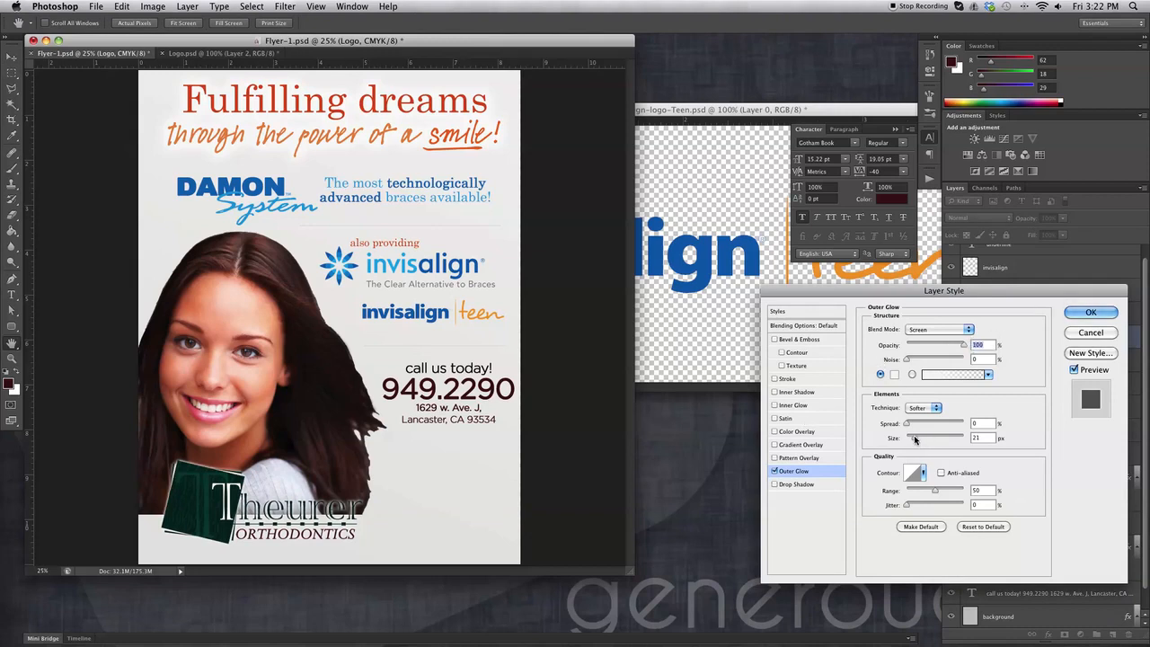
mouse_move(907, 424)
left_mouse_down()
mouse_move(945, 425)
mouse_move(914, 426)
left_mouse_up()
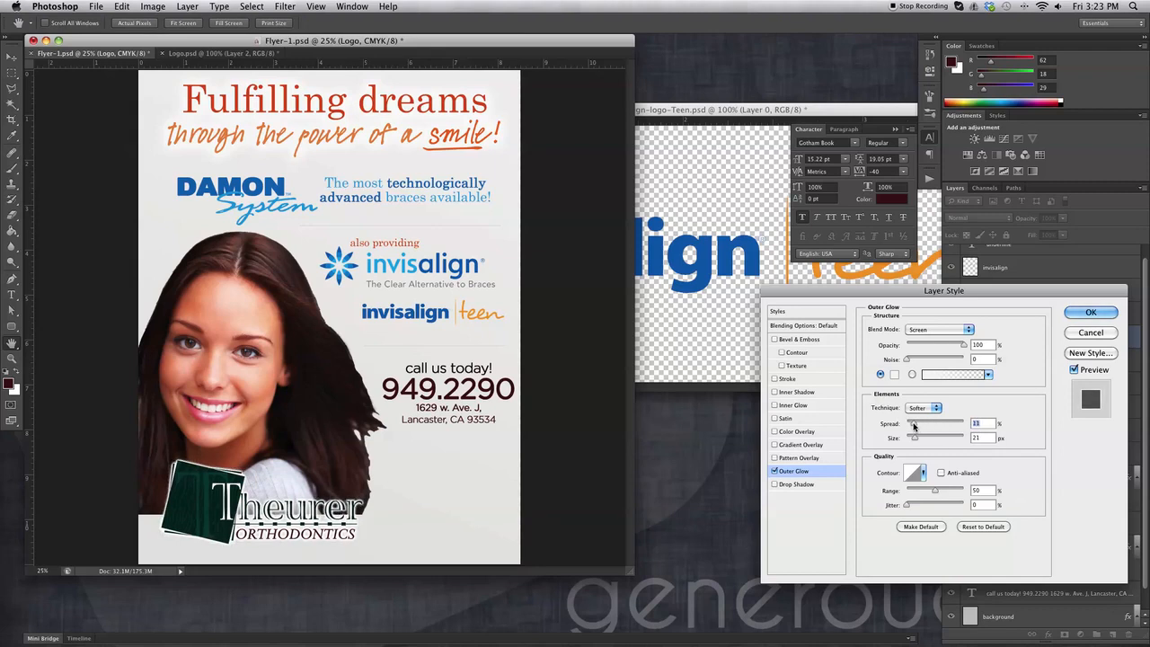
left_click(1090, 312)
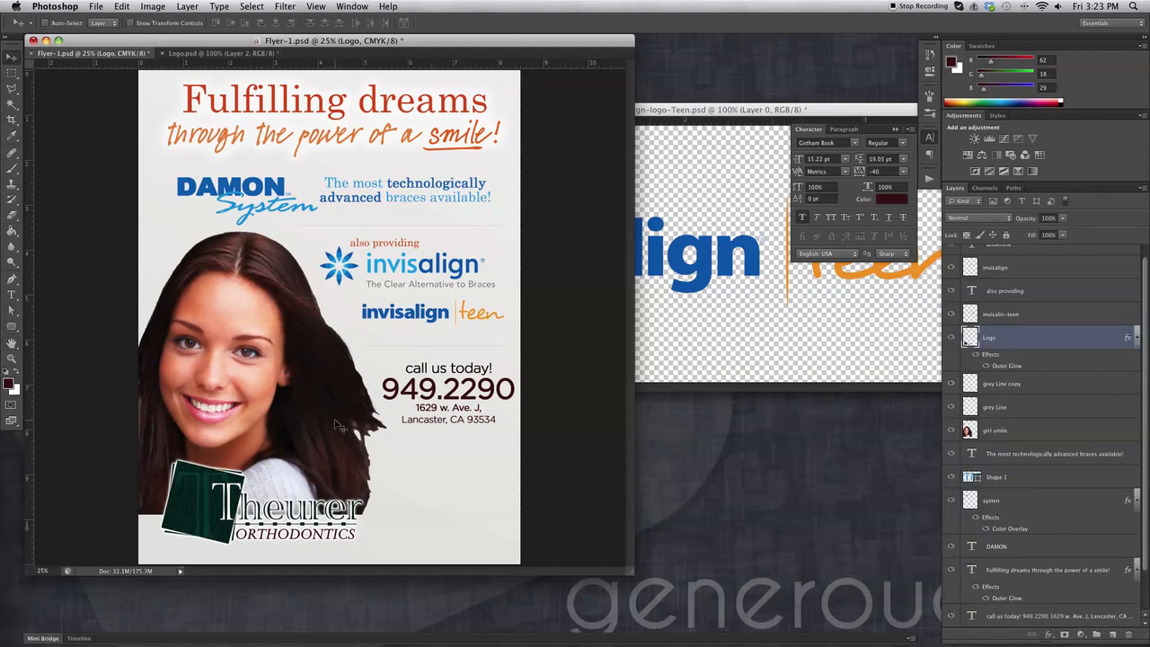
Enlarge the Flyer document window further.
left_click_drag(634, 576, 779, 622)
left_click(630, 571)
left_click_drag(633, 573, 807, 600)
Close Invisalign-logo-Teen without saving and save Flyer-1.psd.
left_click(836, 308)
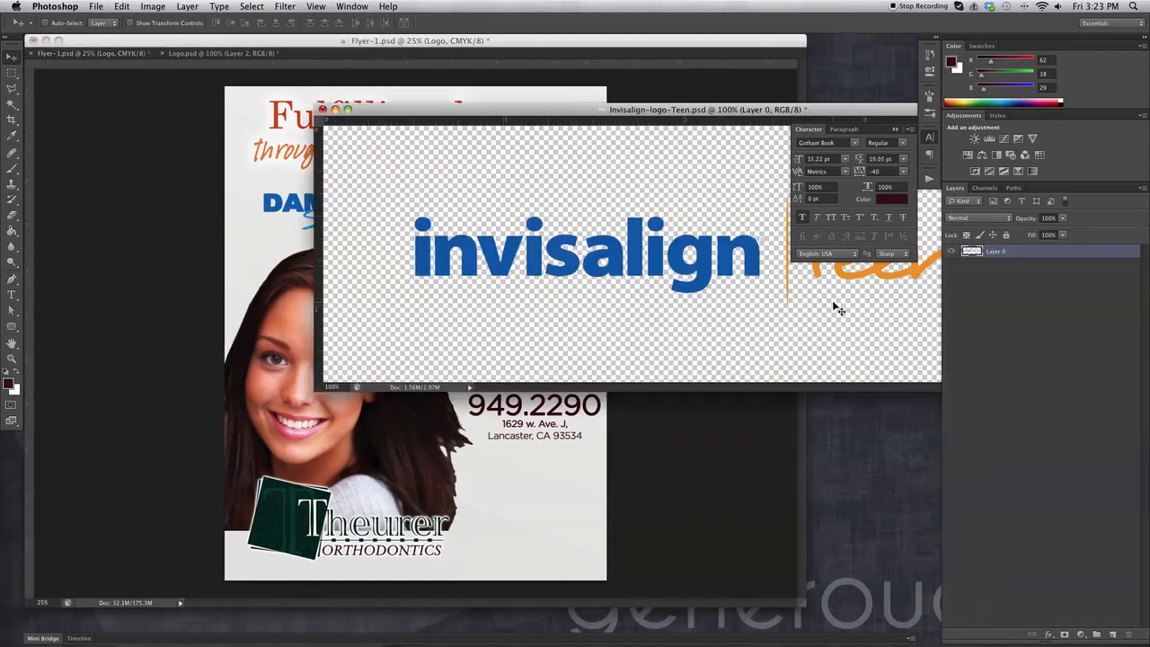
left_click(323, 108)
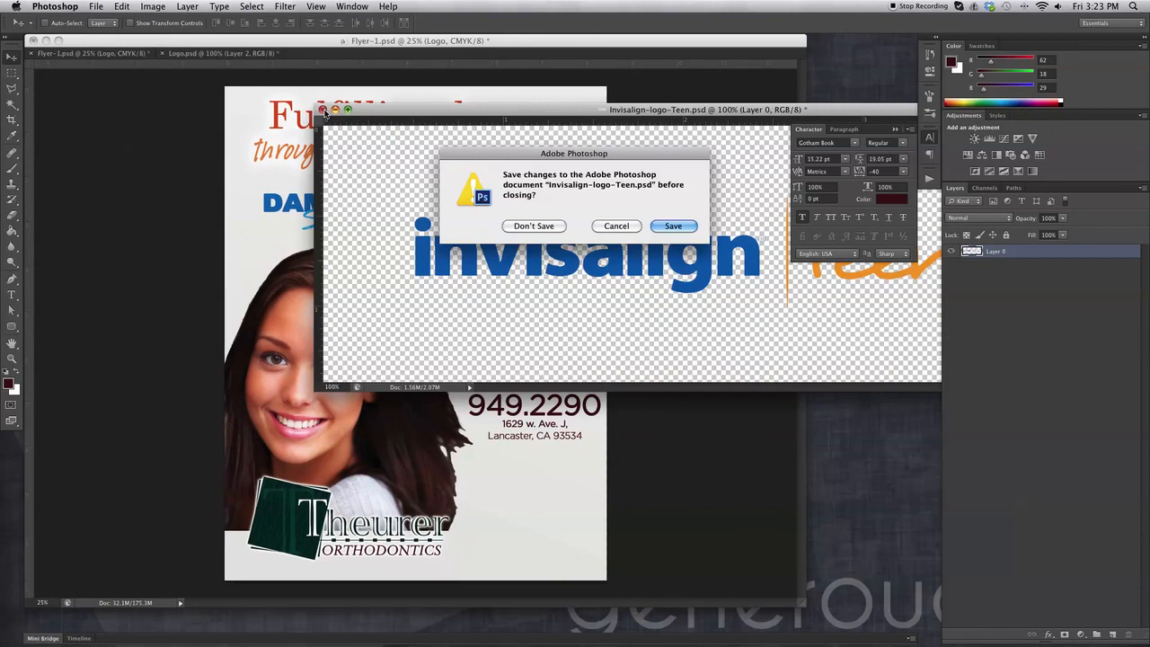
left_click(537, 227)
key("super+s")
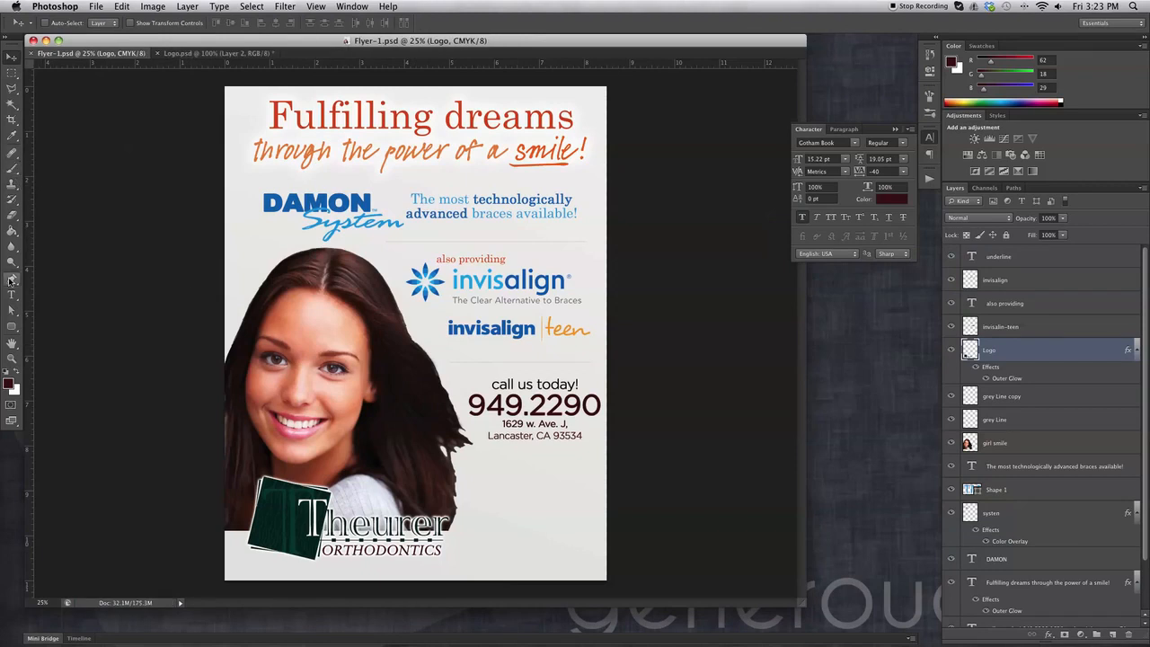
left_click(10, 279)
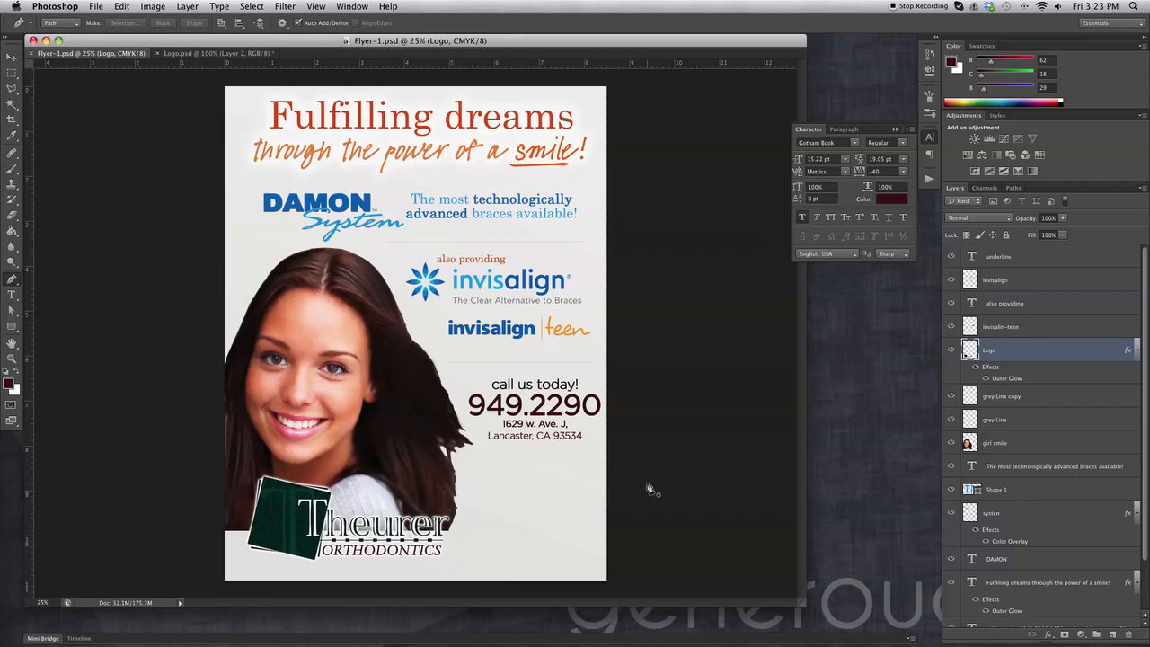
On a new empty layer, draw a closed curved pen path spanning the flyer's bottom.
left_click(1114, 634)
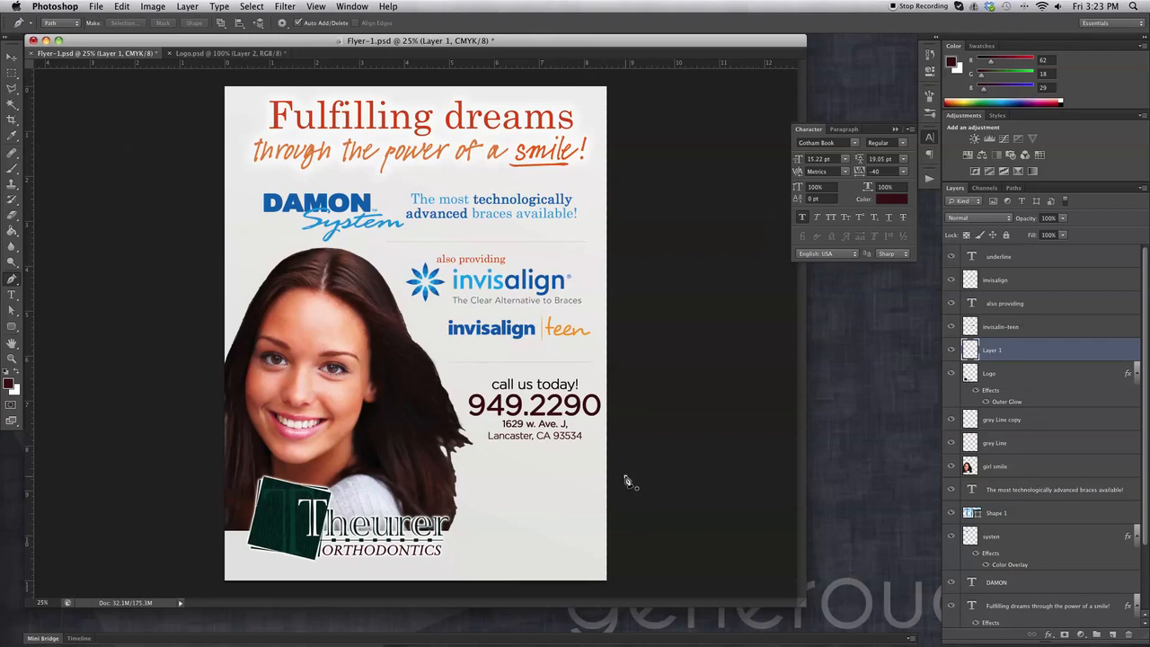
left_click_drag(624, 477, 627, 577)
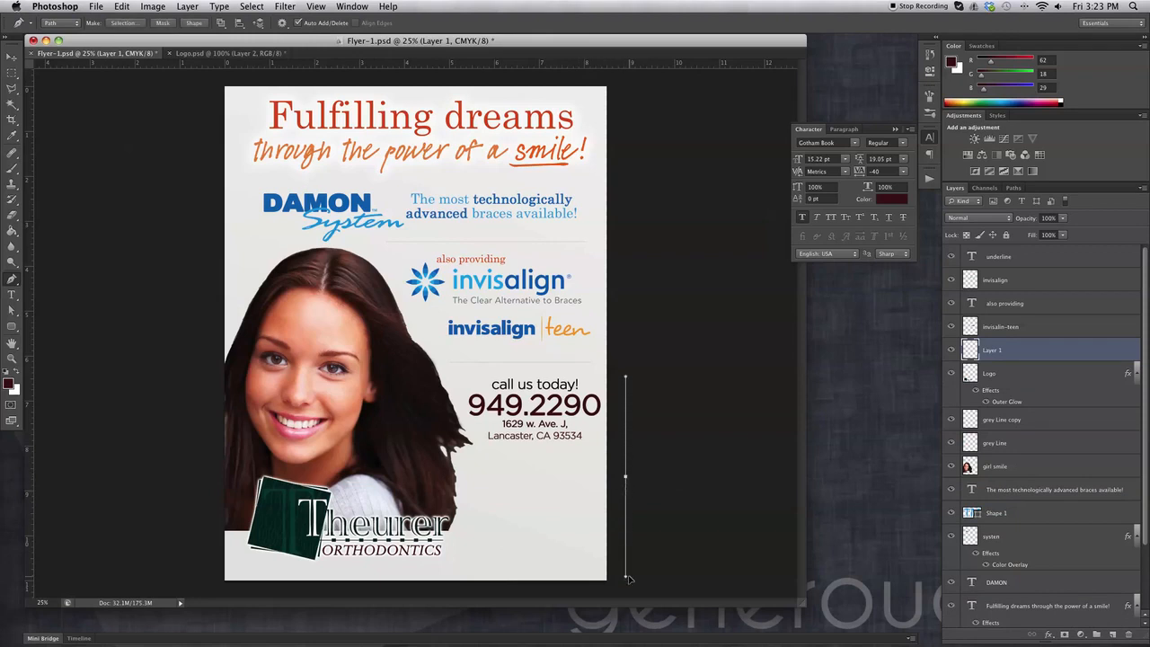
left_click(198, 479)
left_click_drag(200, 480, 202, 560)
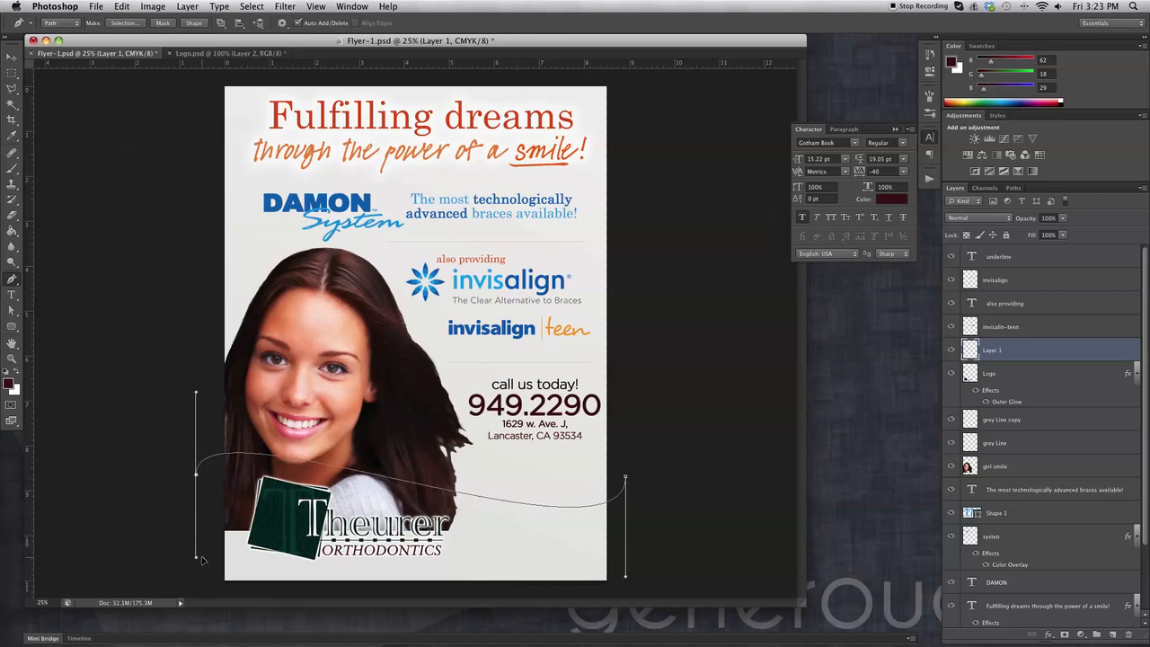
mouse_move(202, 560)
left_mouse_down()
mouse_move(198, 510)
mouse_move(198, 545)
left_mouse_up()
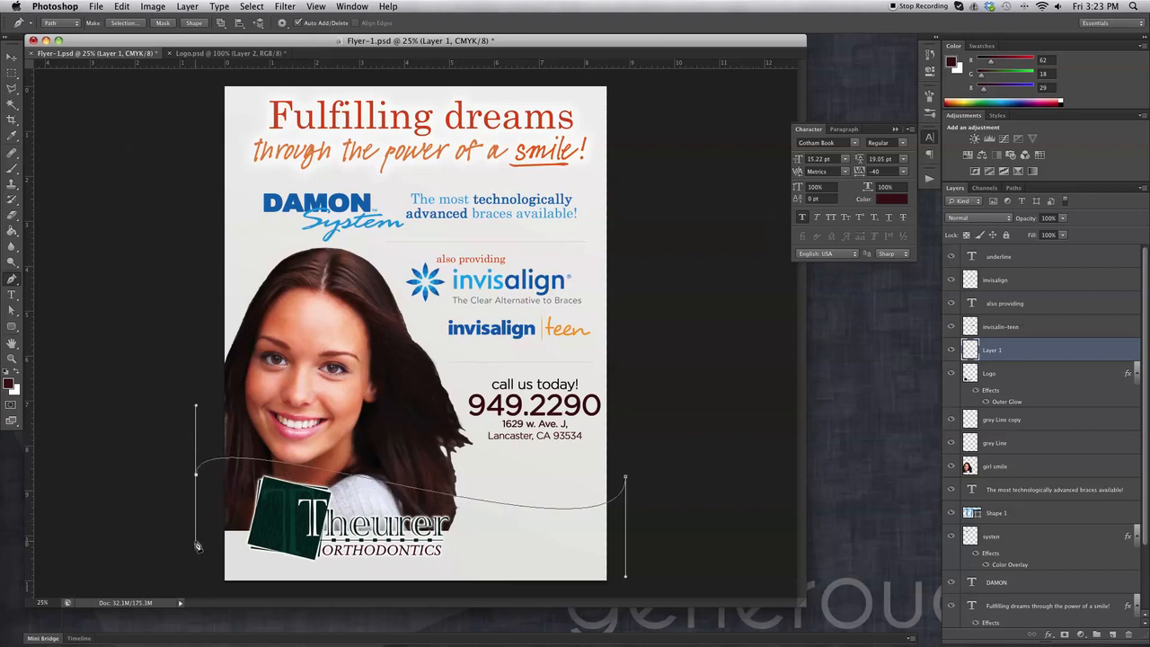
left_click_drag(198, 585, 261, 593)
left_click(665, 576)
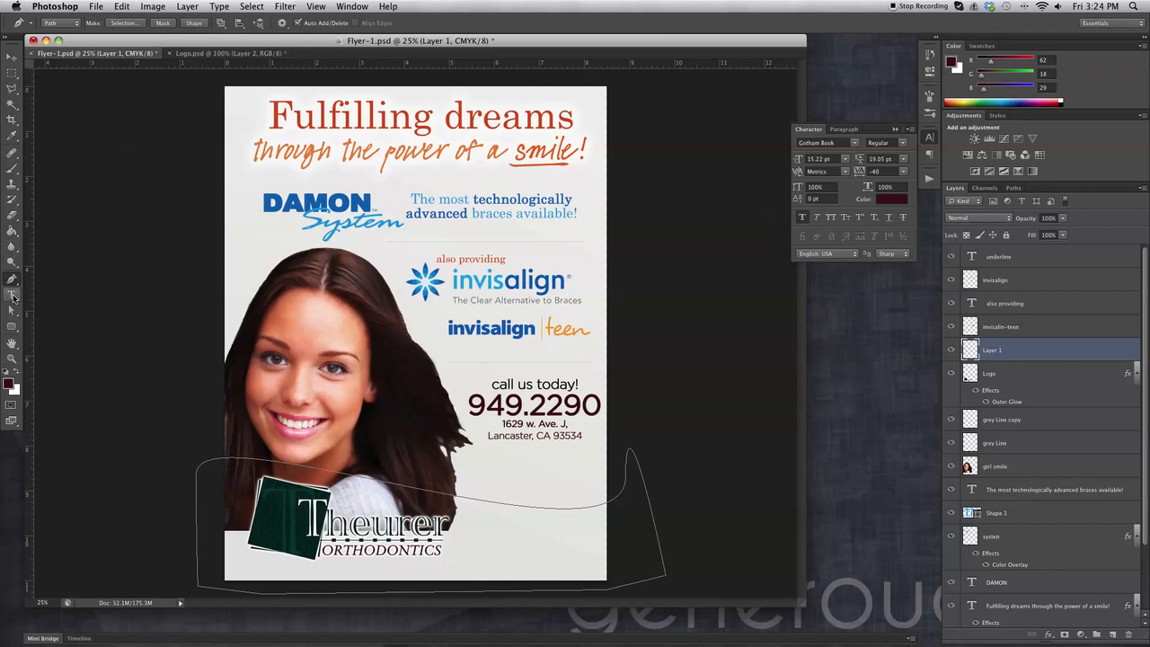
Set a dark background colour and a deep red foreground colour, 7b0a26.
left_click(17, 375)
left_click(17, 389)
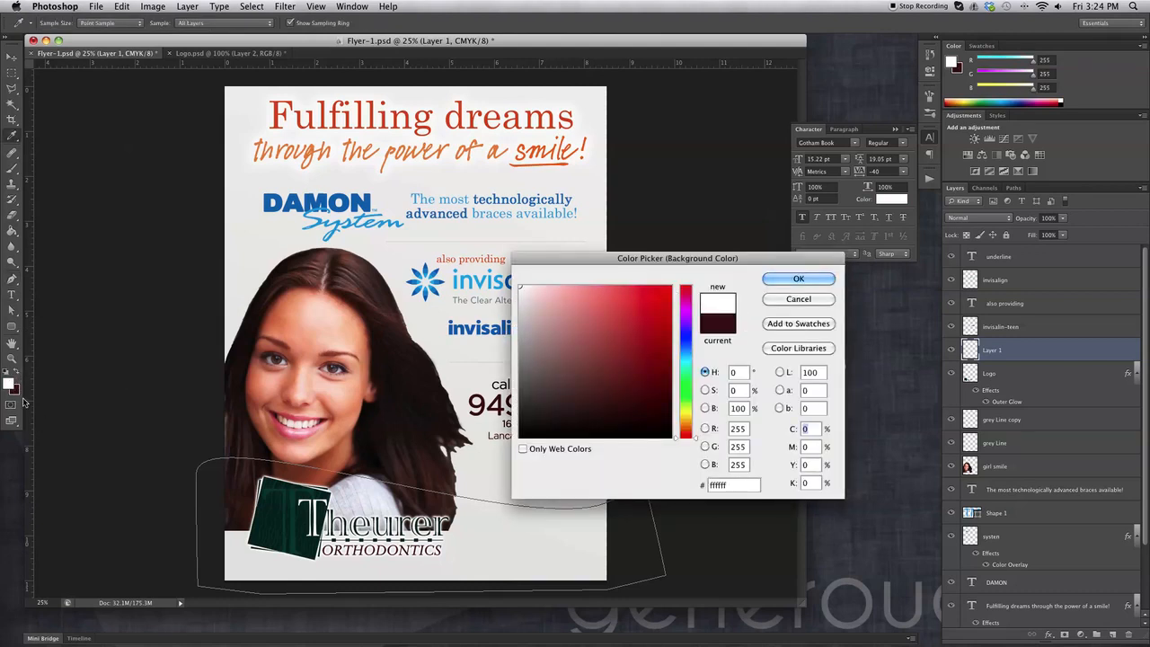
left_click(624, 403)
left_click(797, 279)
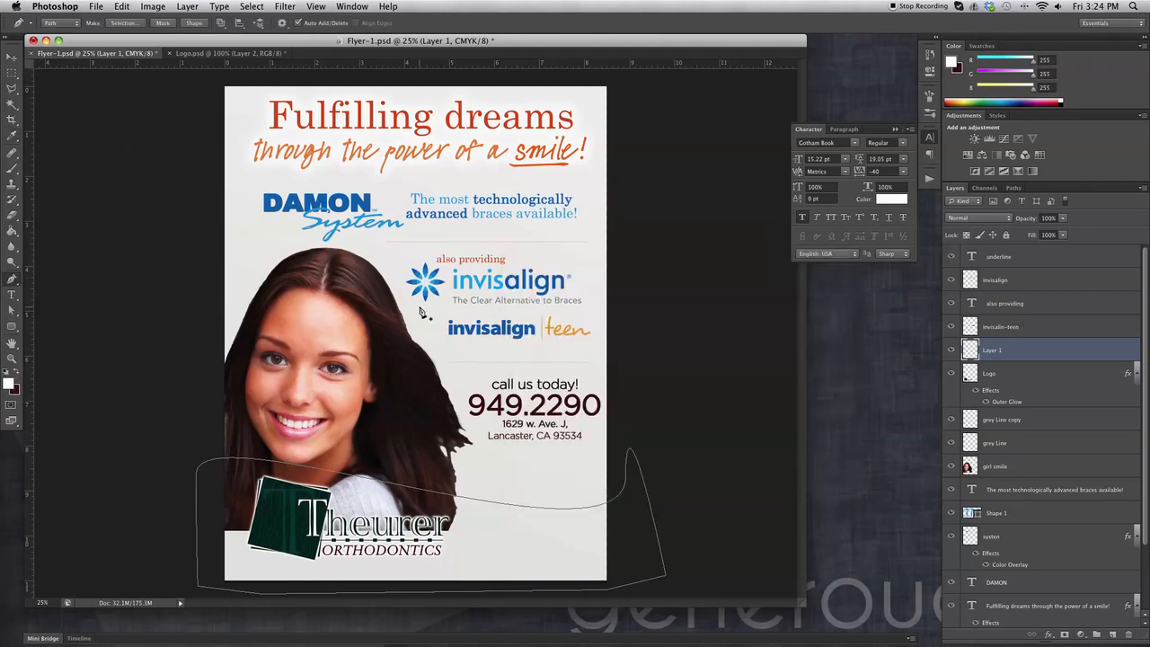
left_click(13, 384)
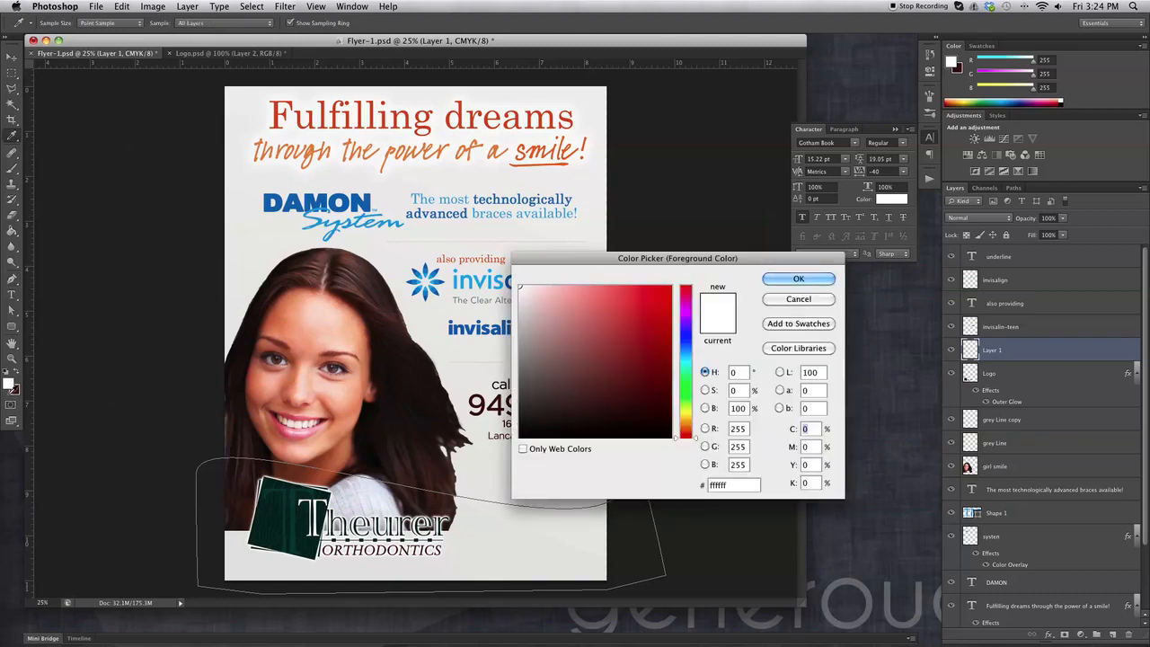
left_click(15, 390)
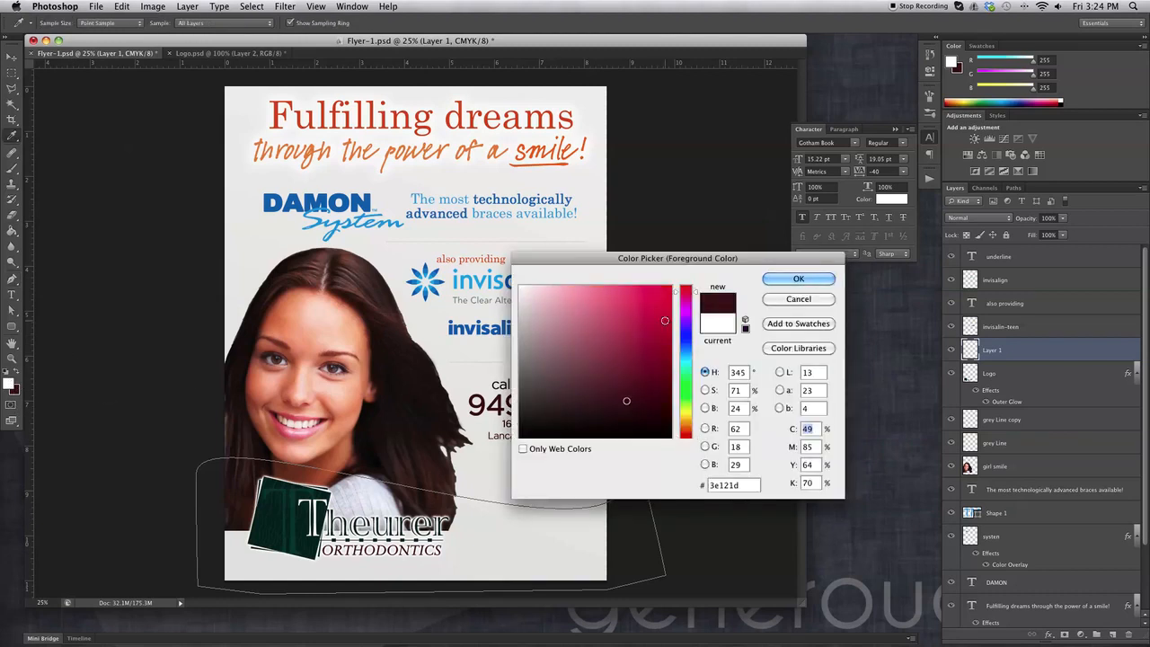
left_click(640, 370)
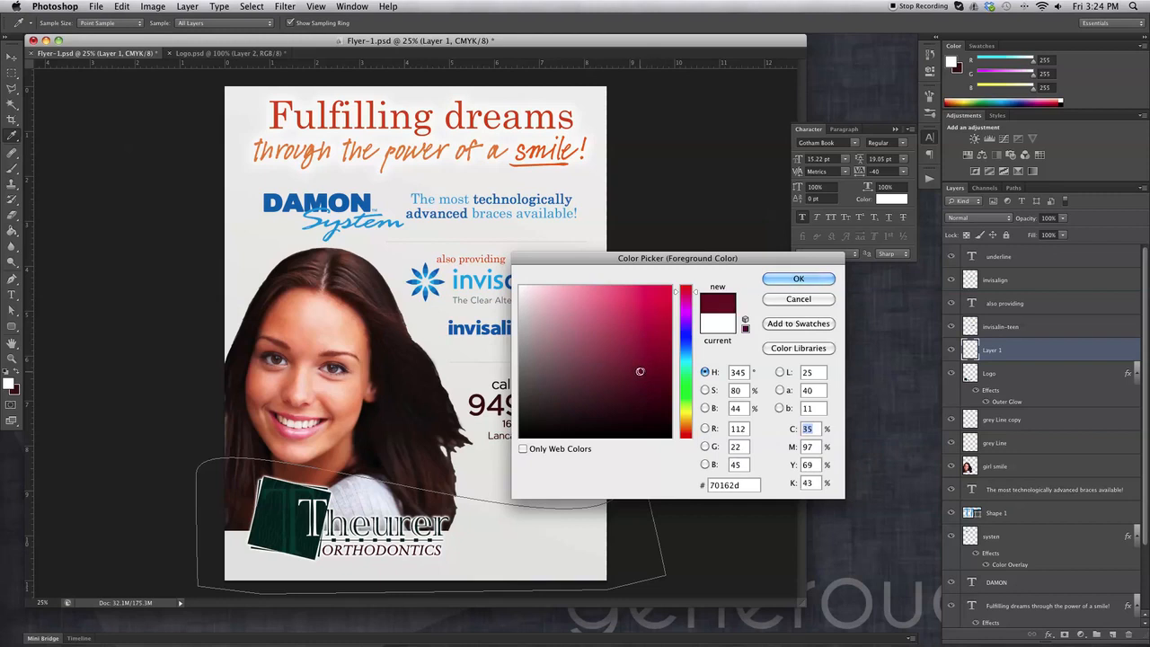
left_click(804, 280)
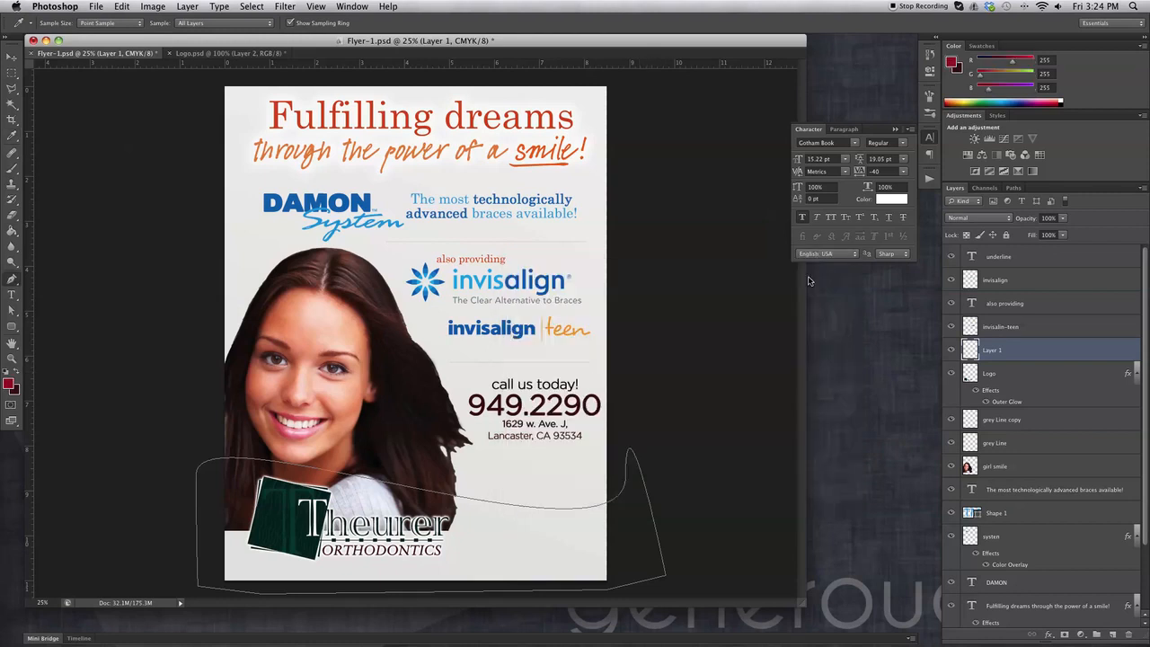
left_click(11, 382)
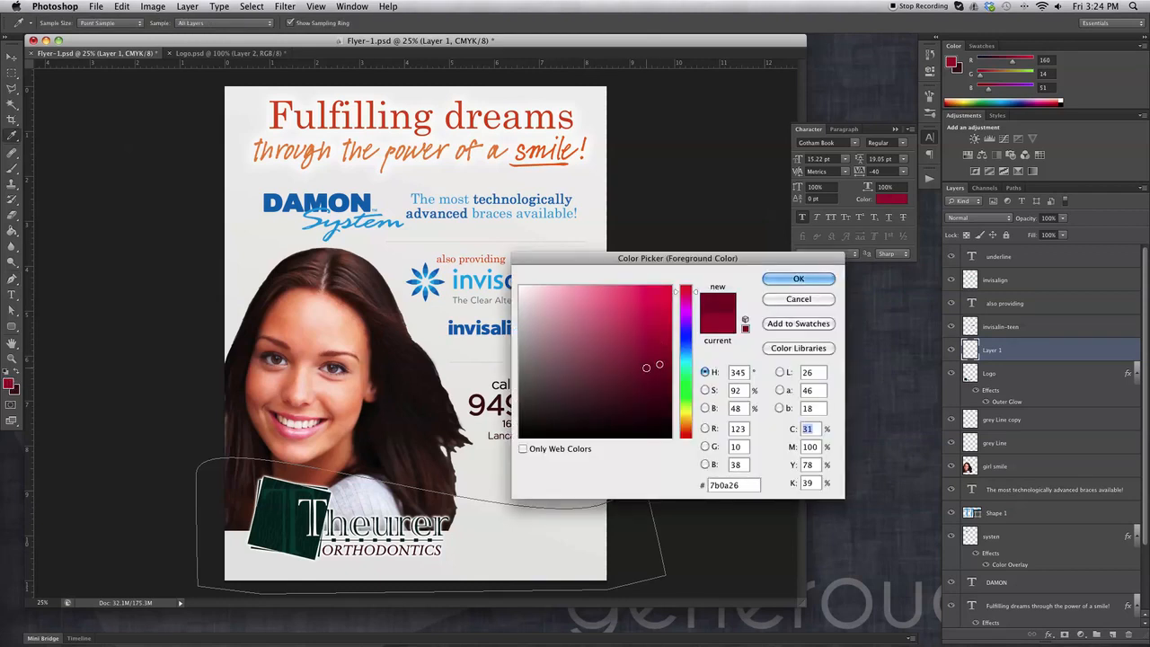
left_click(797, 279)
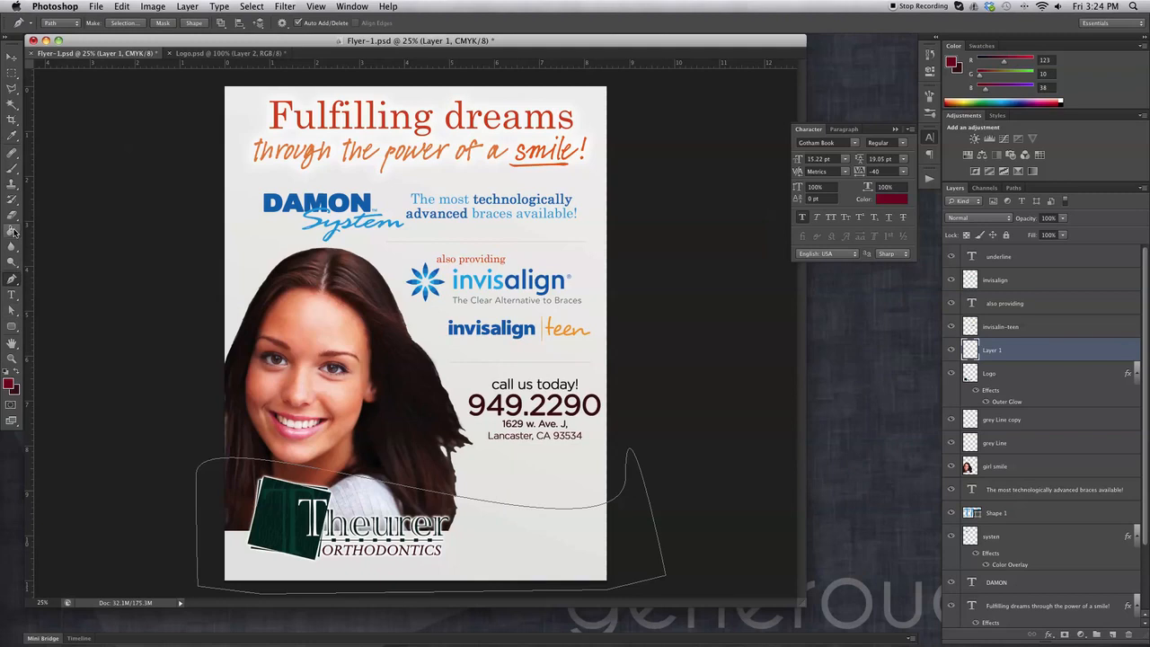
Try a left-to-right linear maroon gradient on Layer 1, then undo it.
left_click(13, 231)
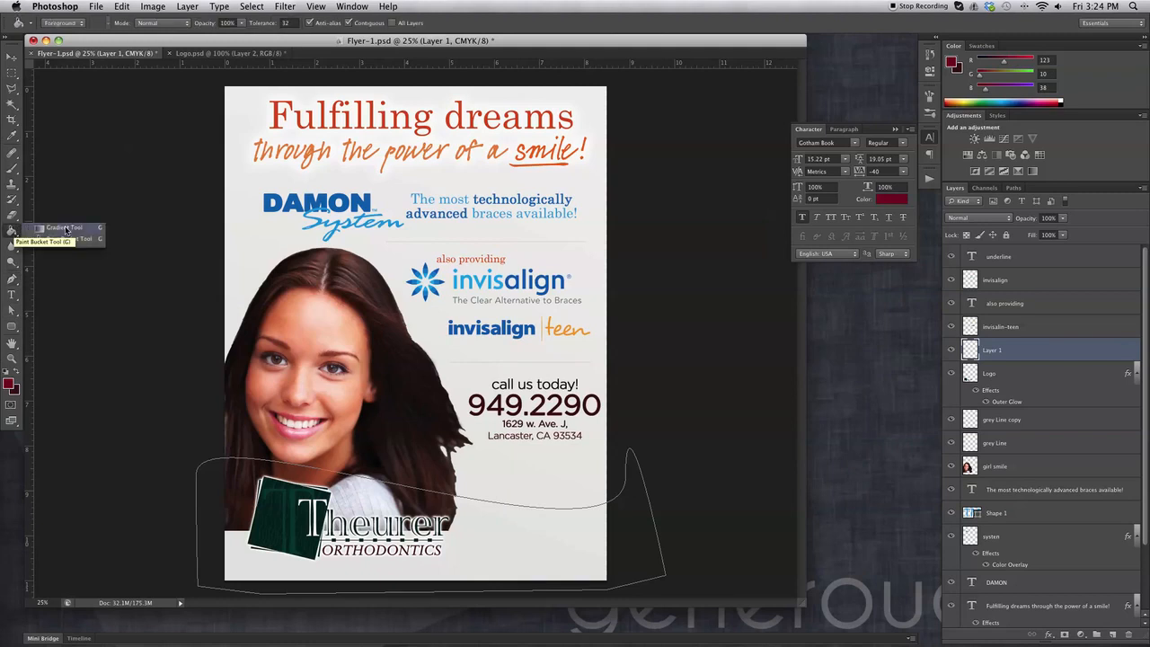
left_click(66, 228)
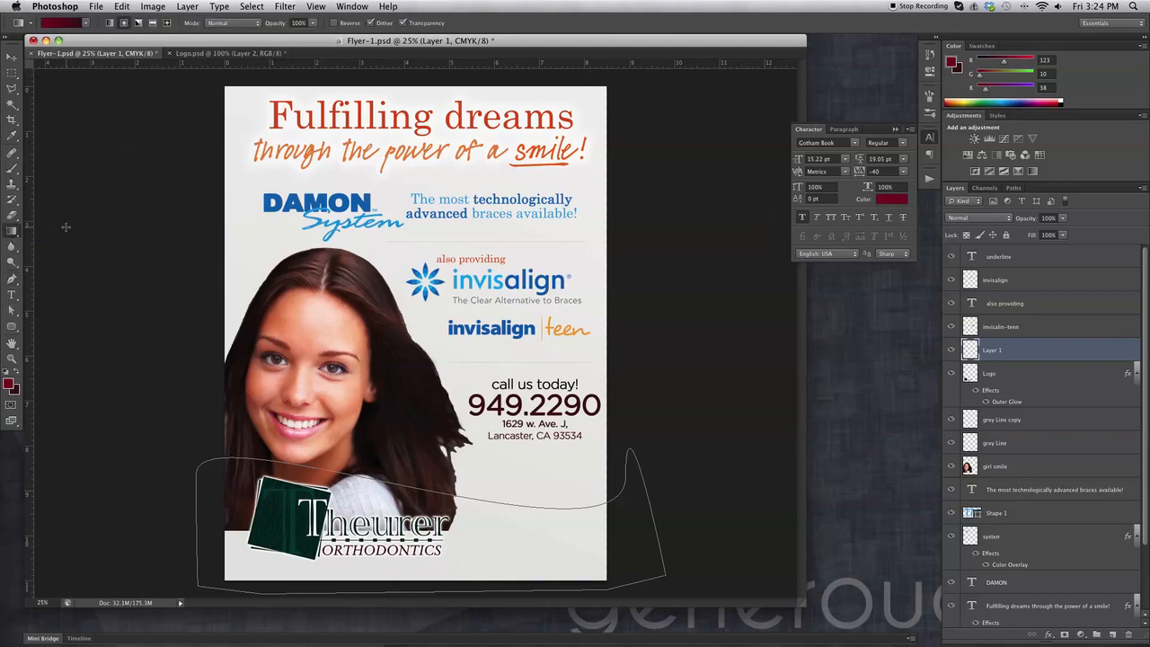
left_click(110, 23)
left_click_drag(284, 549, 603, 543)
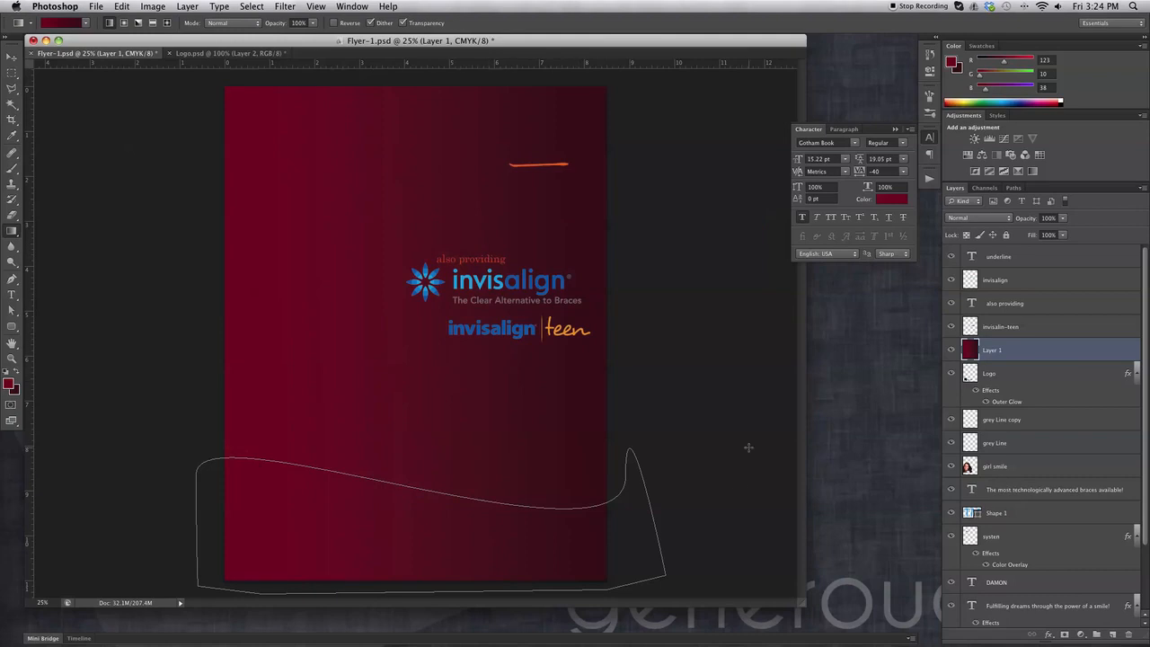
key("super+z")
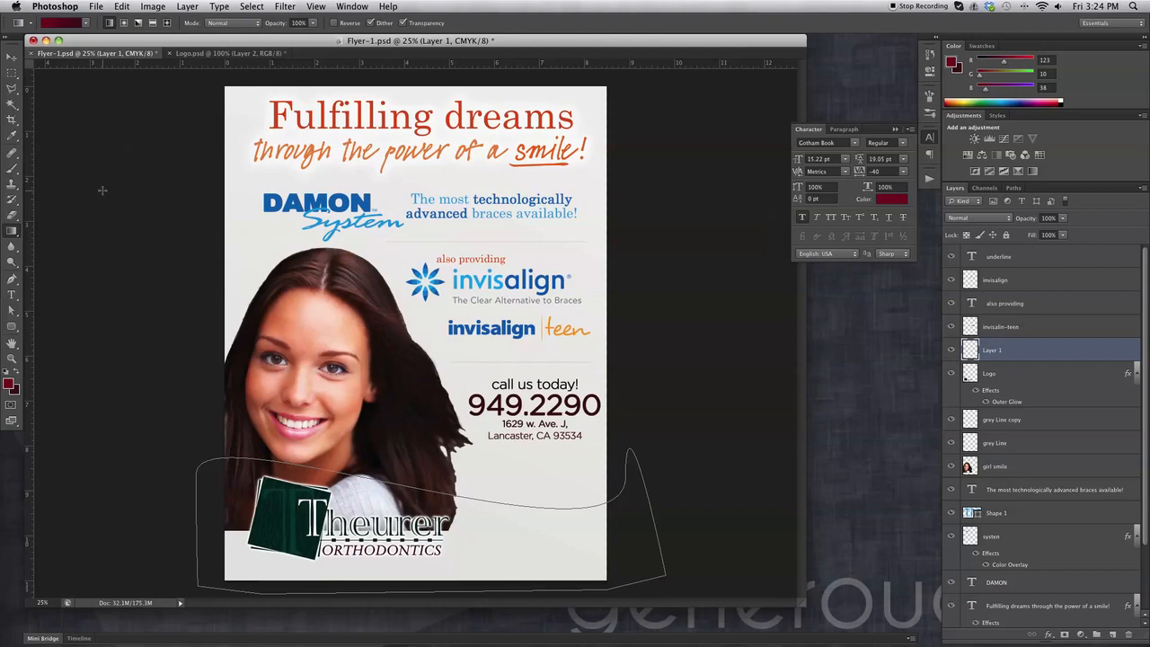
left_click(11, 58)
Show the path's anchors, cancel Select > Load Selection, and delete the empty Layer 1.
key("a")
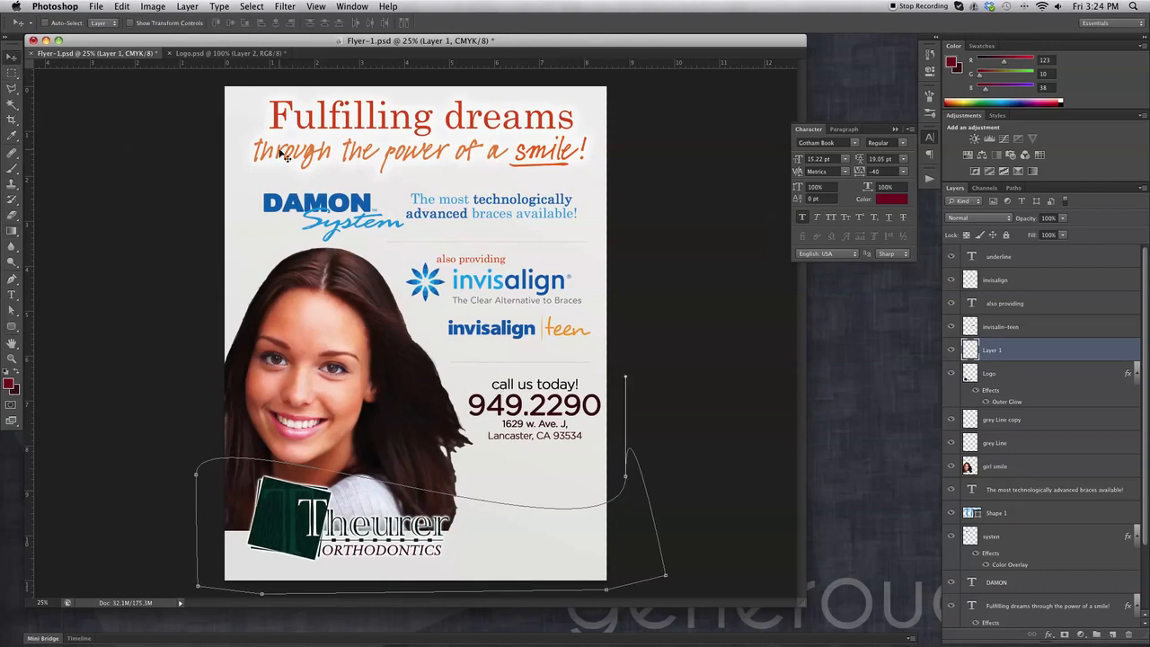
left_click(153, 7)
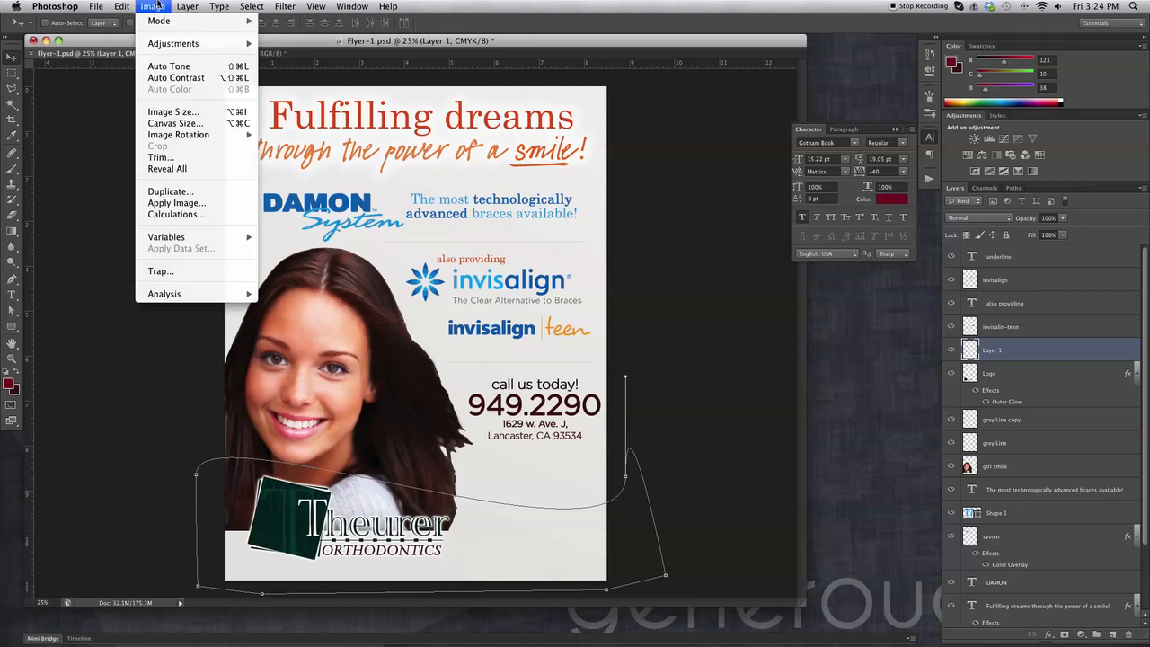
mouse_move(178, 6)
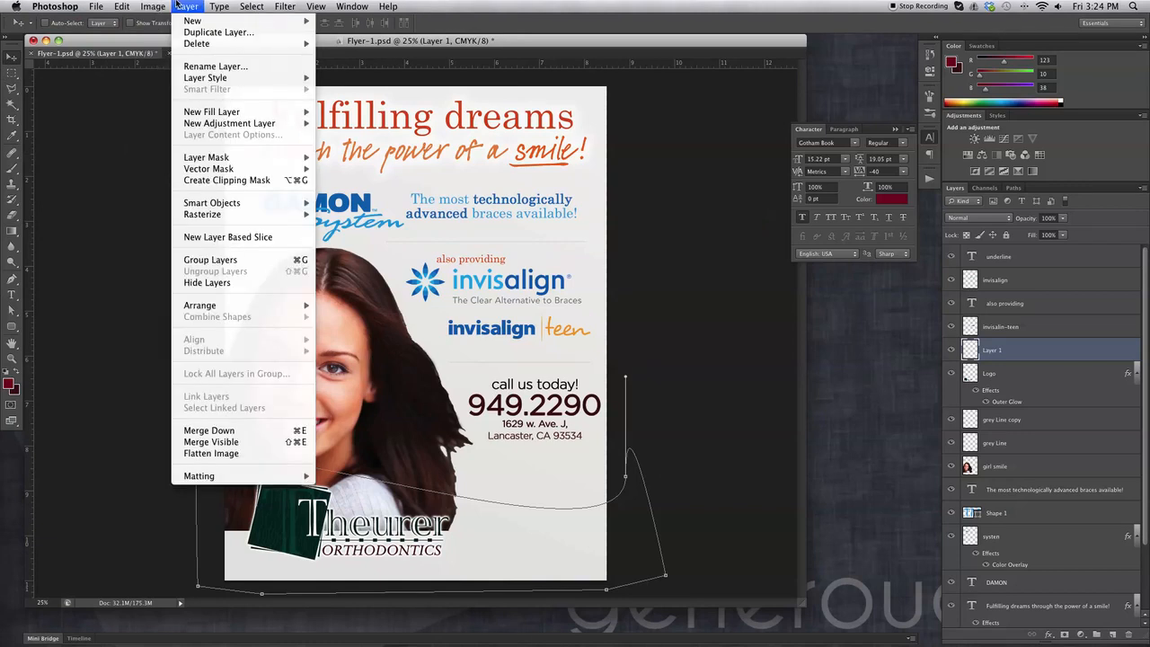
mouse_move(259, 4)
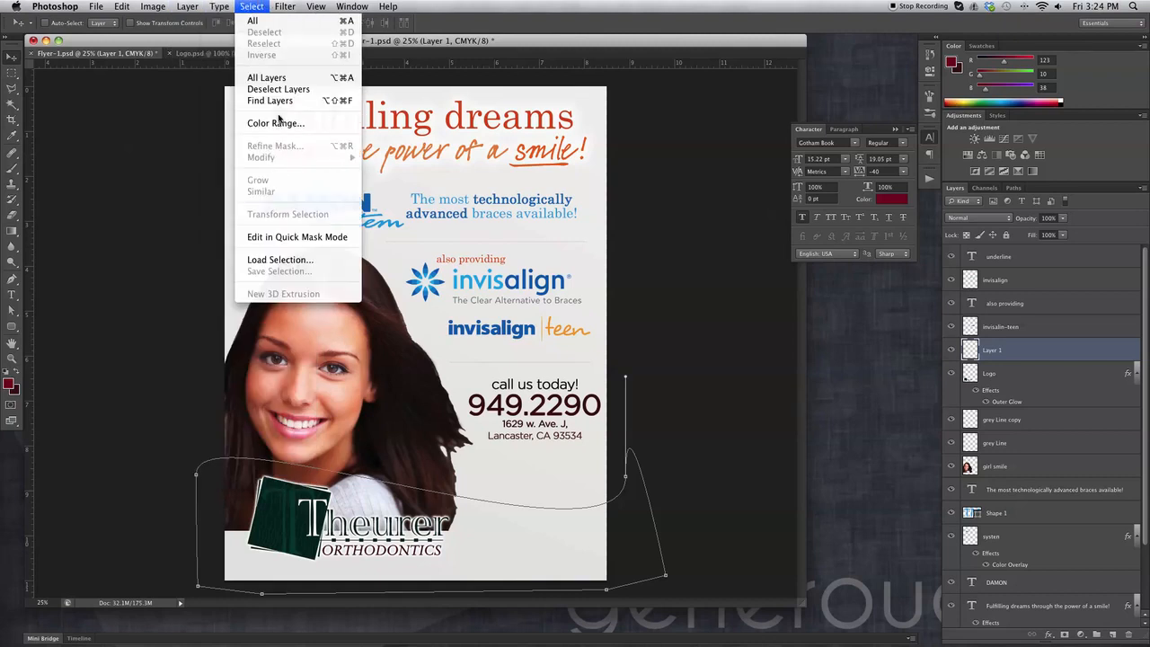
left_click(291, 260)
left_click(685, 276)
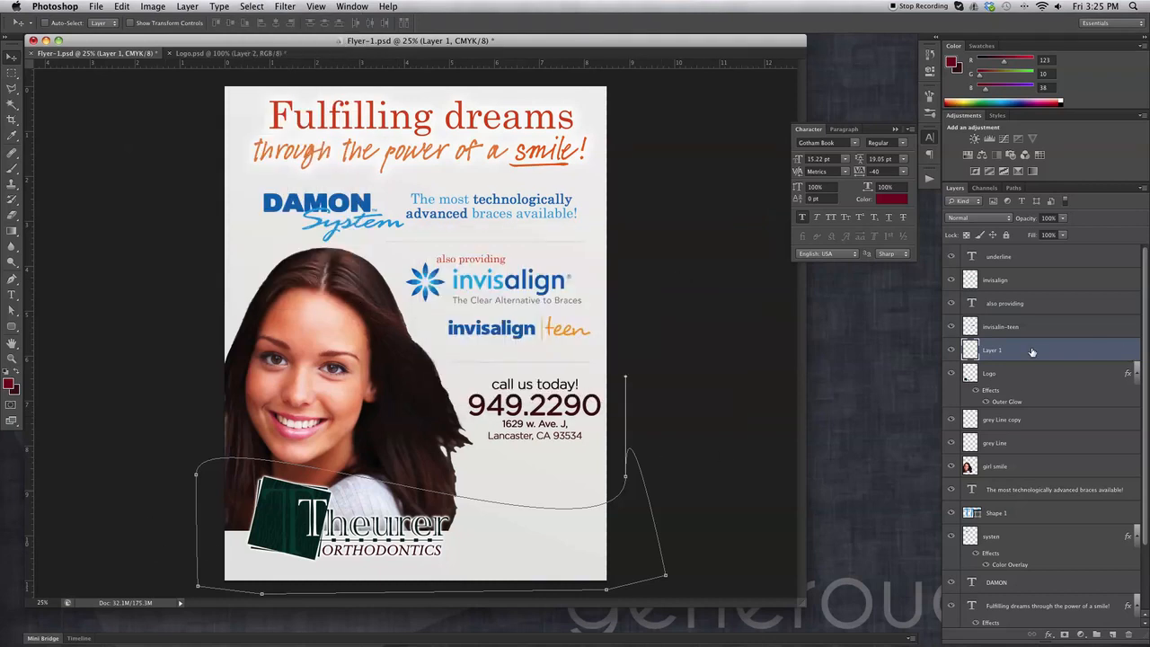
left_click(1128, 636)
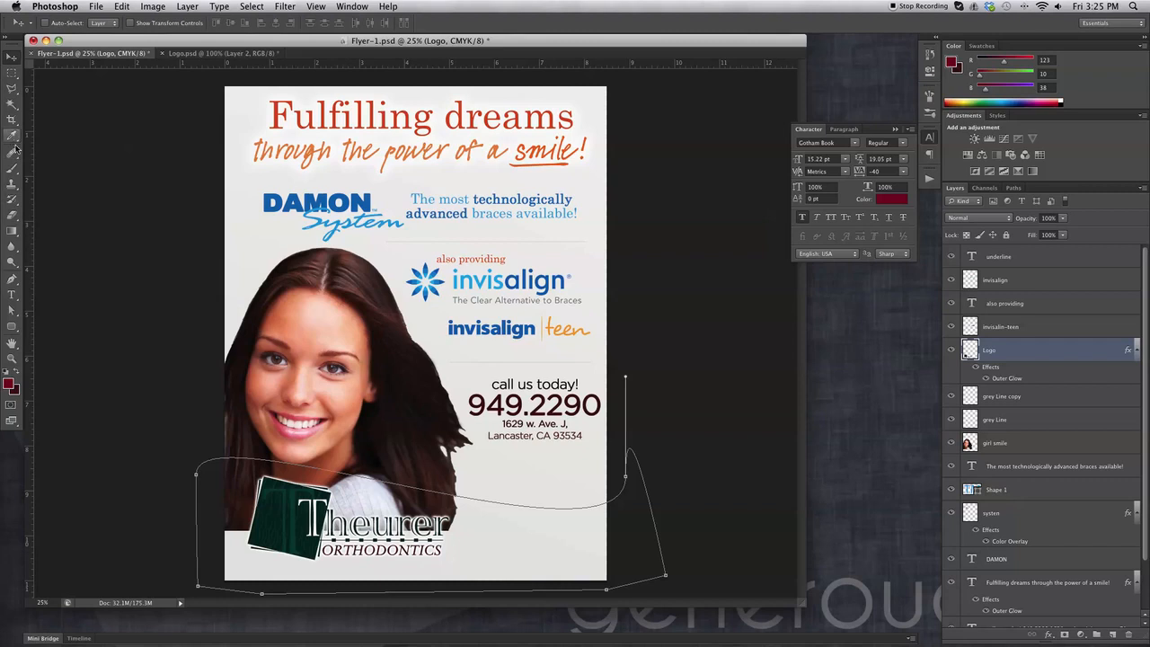
Place a straight pen segment left of the page and cancel Make Selection.
left_click(12, 280)
left_click(183, 199)
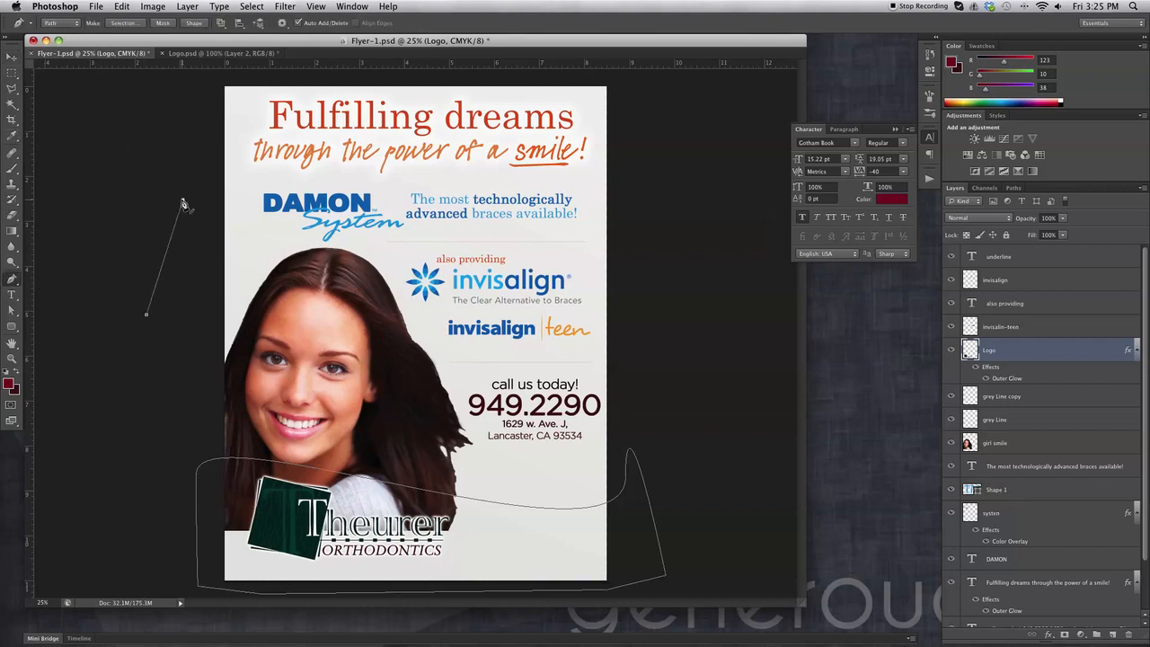
left_click(135, 23)
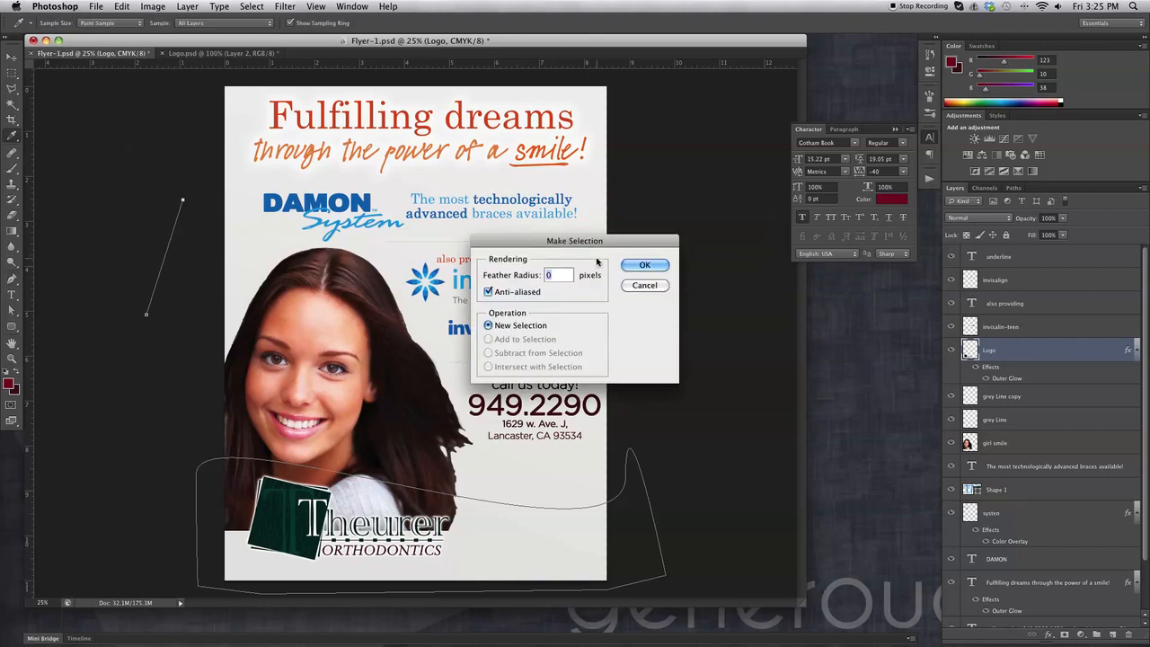
left_click(643, 286)
left_click(11, 58)
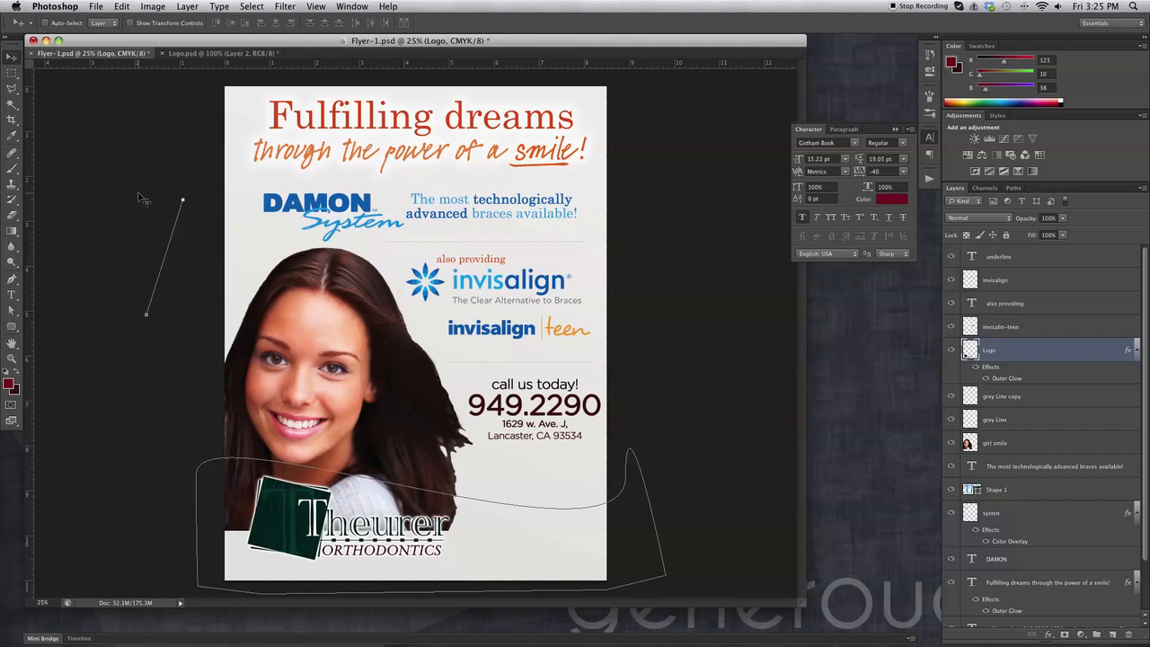
left_click(12, 280)
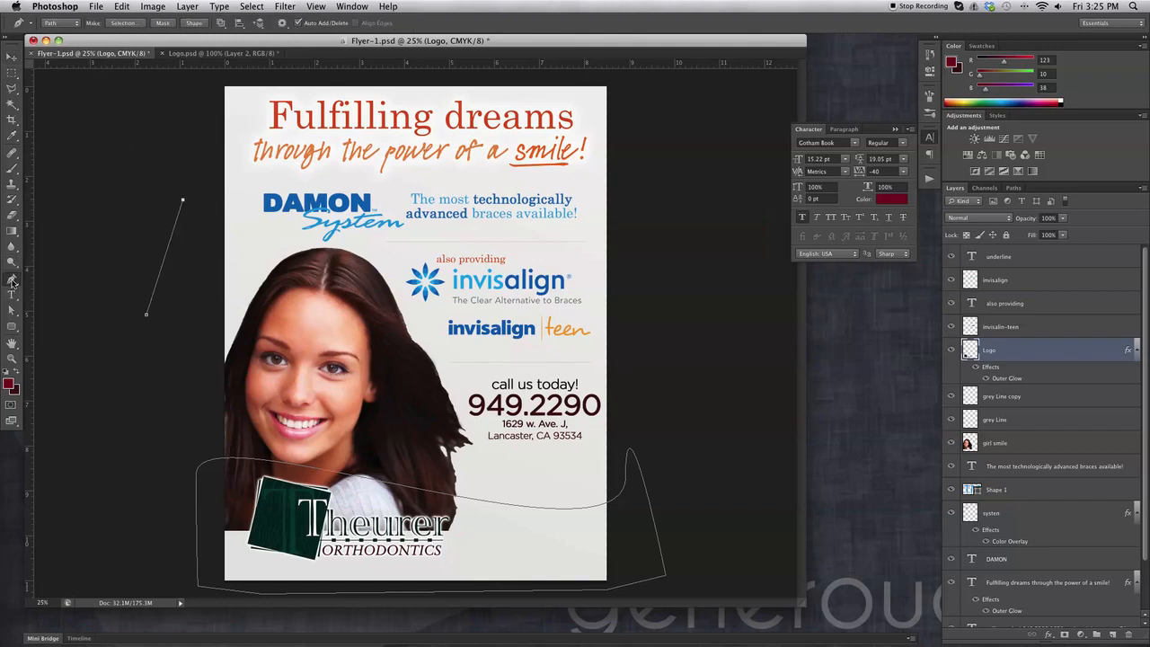
left_click(12, 280)
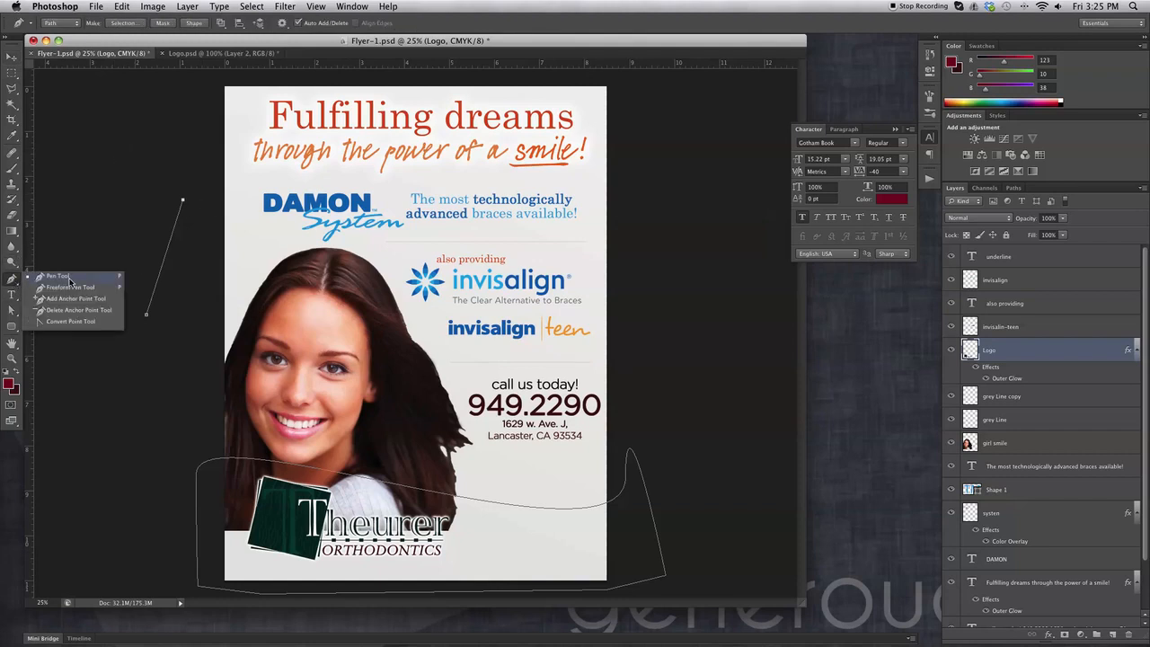
left_click(70, 280)
left_click(12, 281)
Delete every anchor of the stray segment and the curved bottom path.
left_click(98, 310)
left_click(182, 200)
left_click(145, 315)
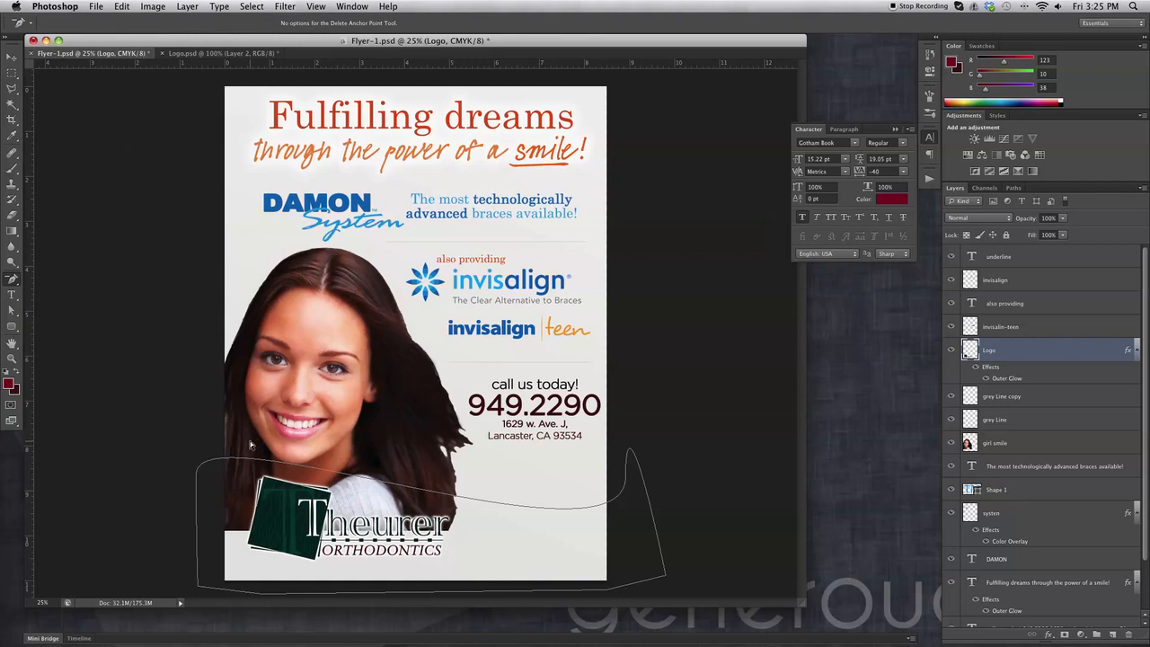
left_click(626, 477)
left_click(663, 576)
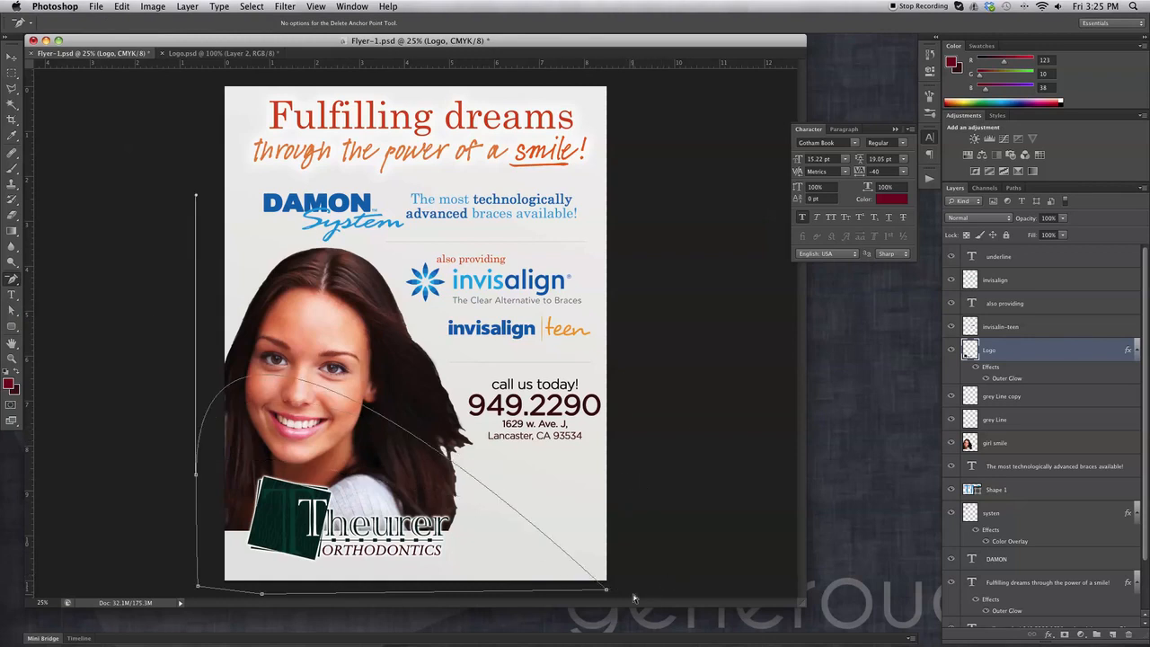
left_click(604, 592)
left_click(198, 588)
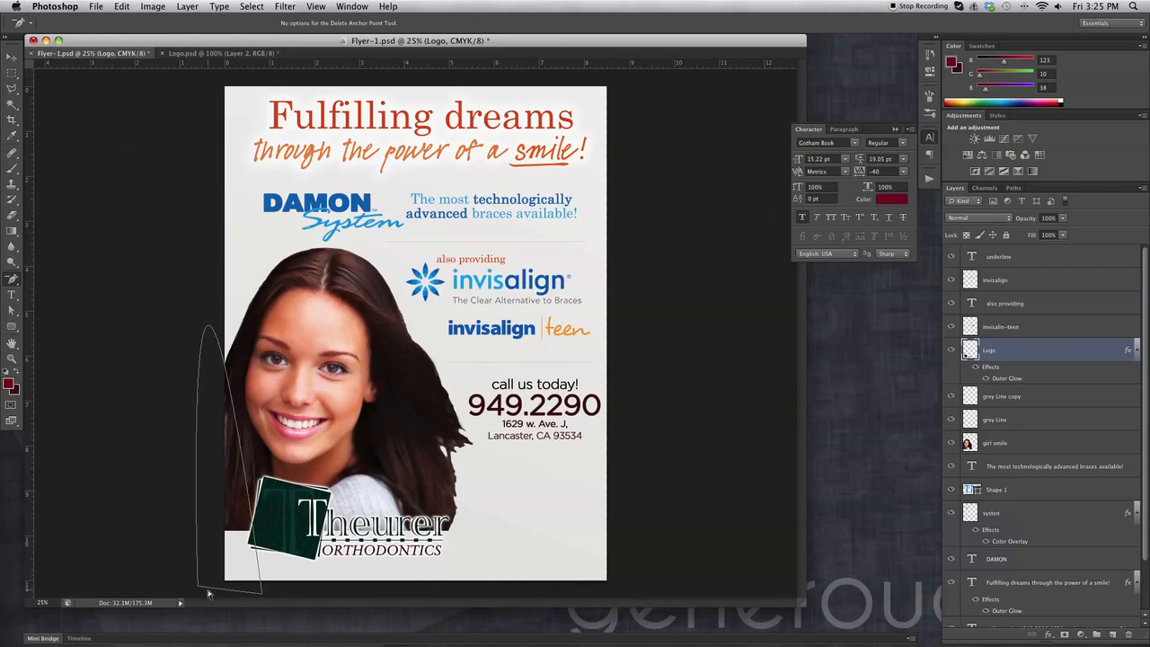
left_click(262, 596)
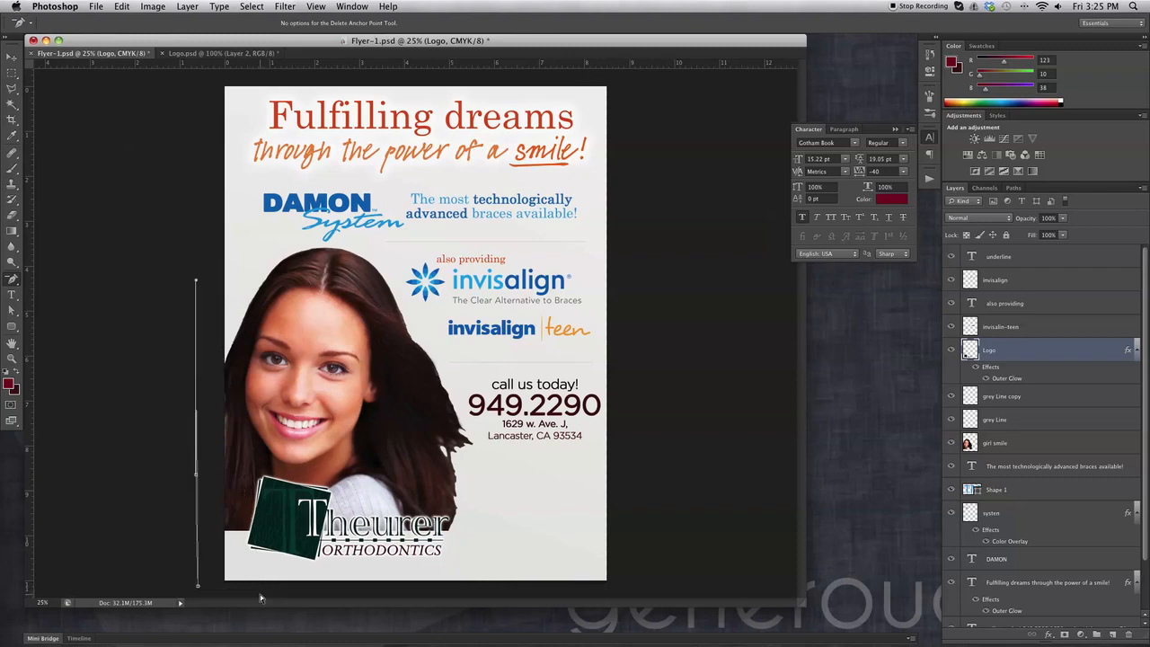
left_click(197, 586)
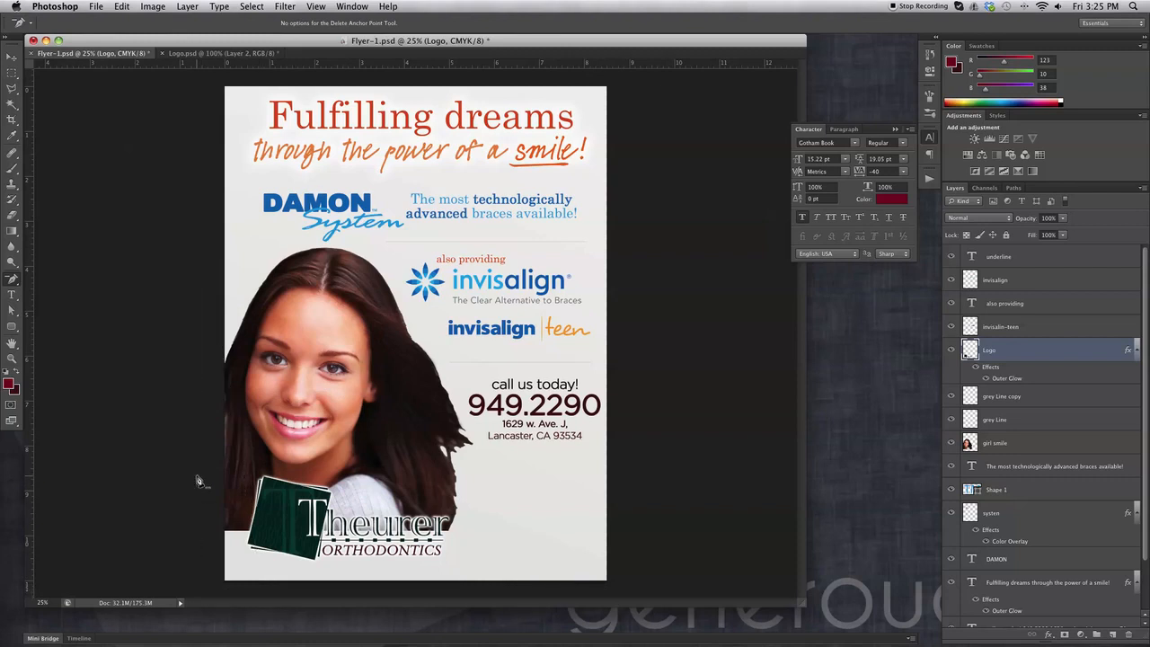
Switch the Pen tool's drawing mode from Path to Shape.
left_click(12, 283)
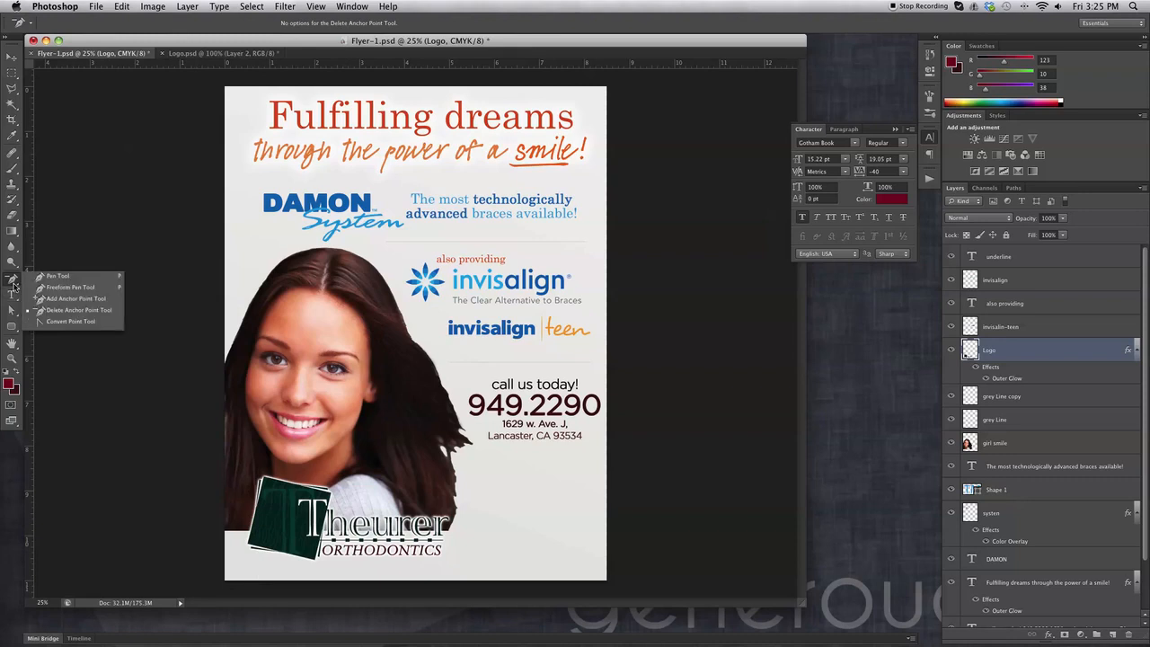
left_click(72, 278)
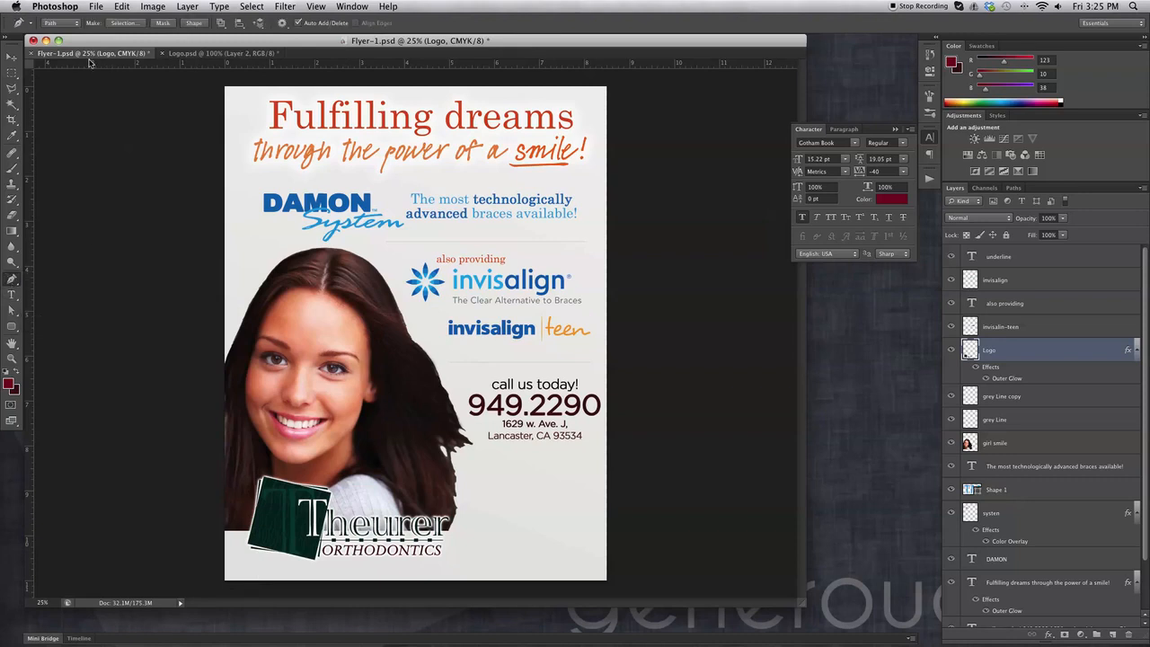
left_click(63, 23)
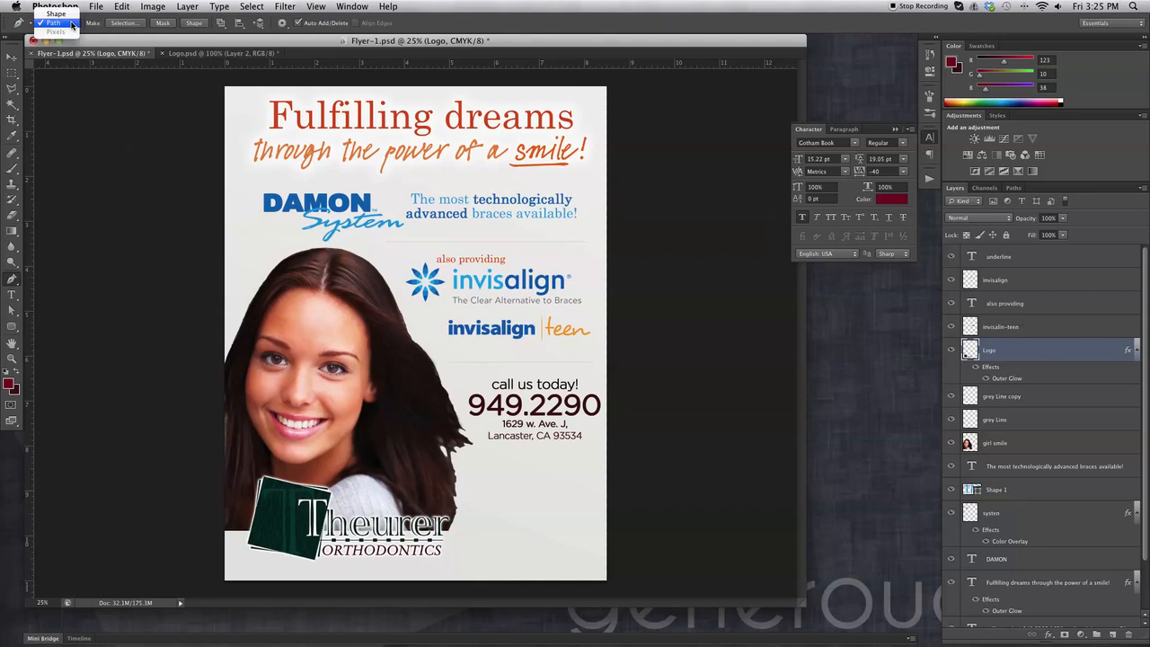
left_click(56, 15)
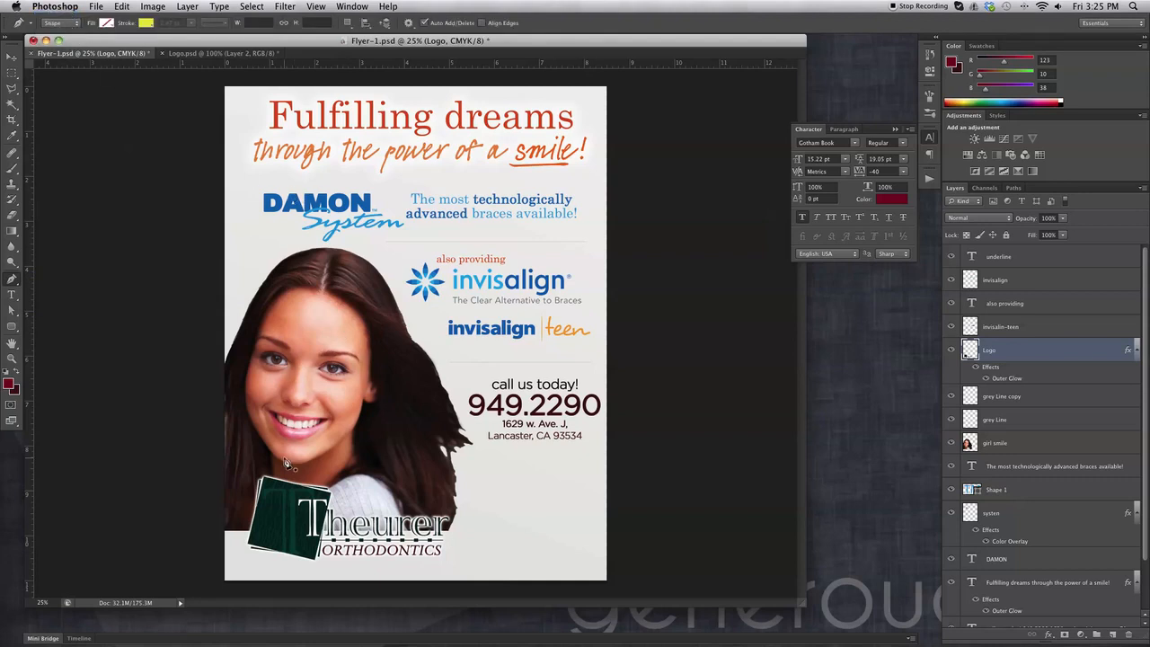
Draw a curved wave from the flyer's lower left to lower right and close it.
left_click(1013, 188)
left_click(954, 188)
left_click_drag(194, 466, 194, 542)
left_click_drag(641, 466, 212, 588)
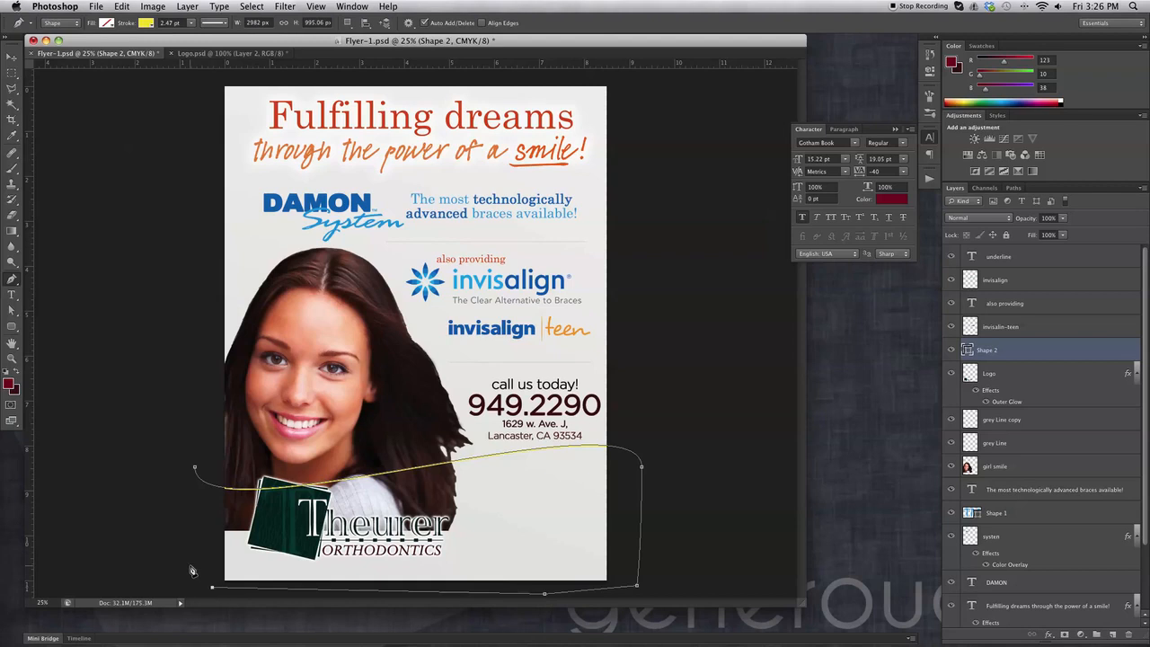
left_click(196, 468)
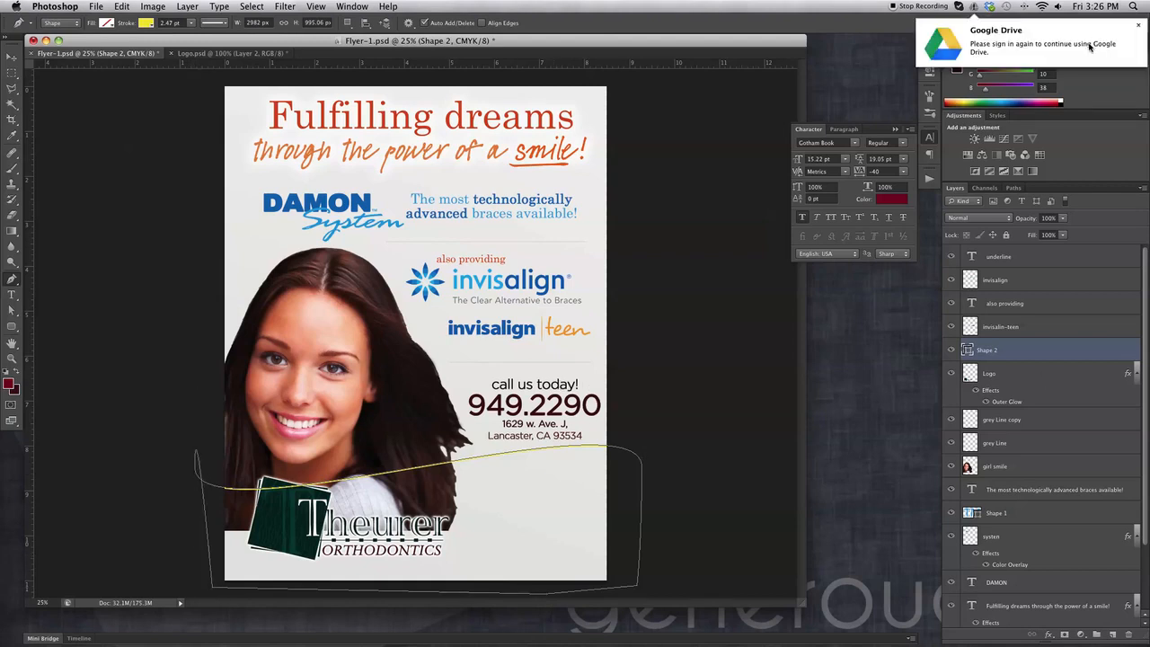
left_click(1137, 25)
left_click(714, 342)
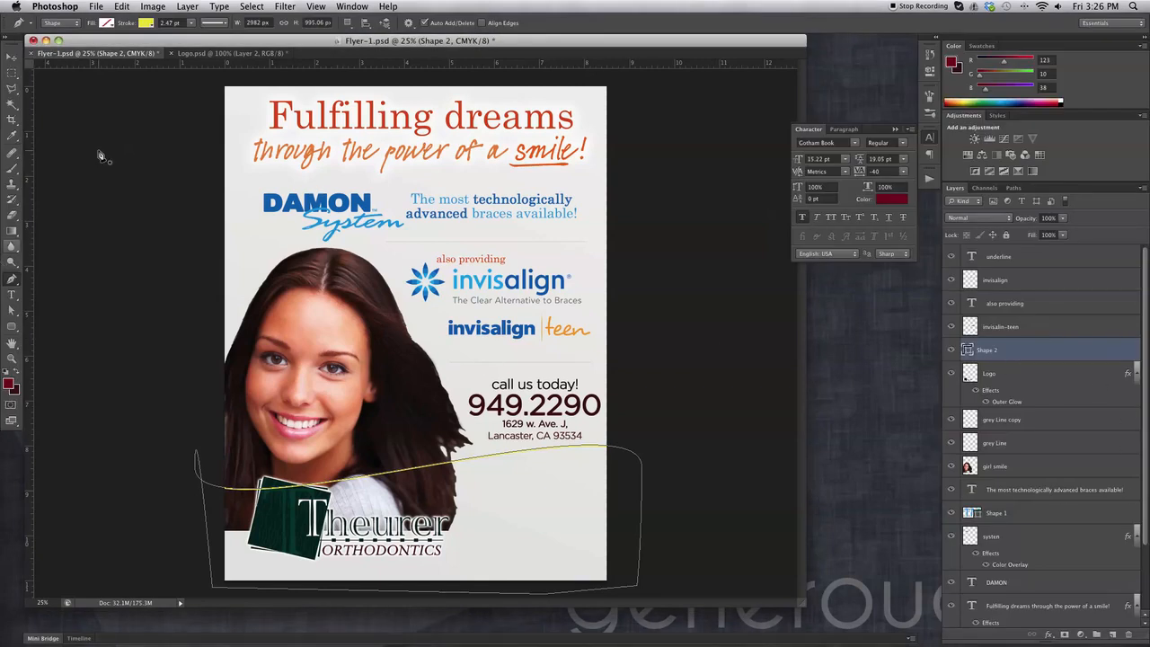
Fill the wave shape with dark red and remove its yellow outline.
left_click(107, 24)
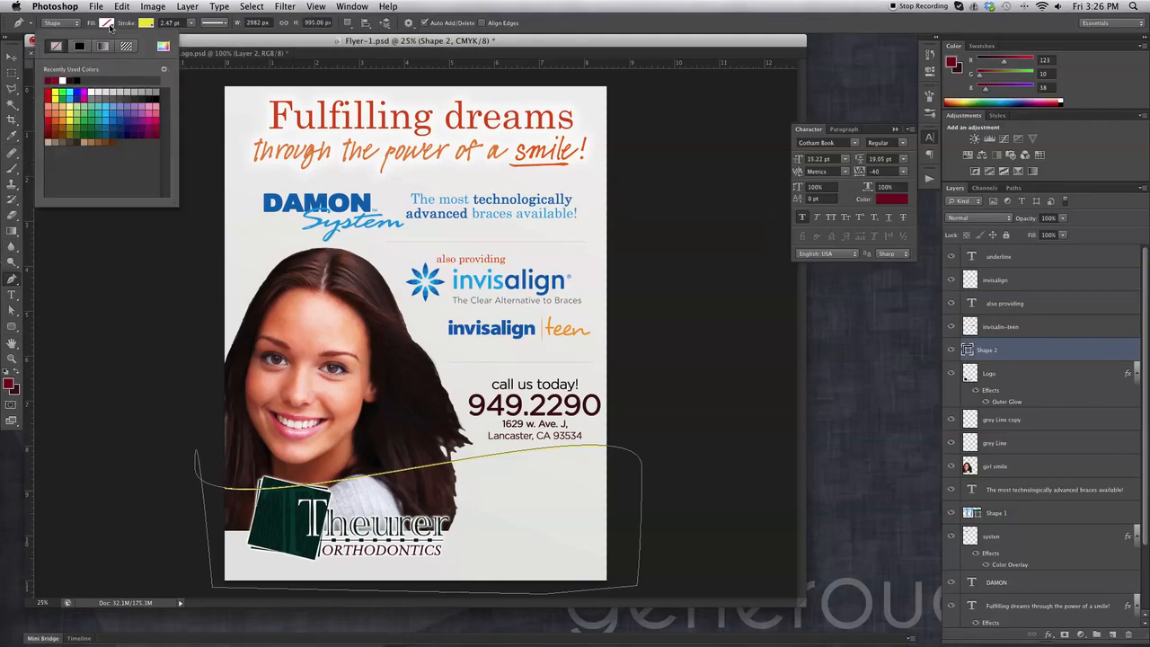
left_click(55, 79)
left_click(147, 24)
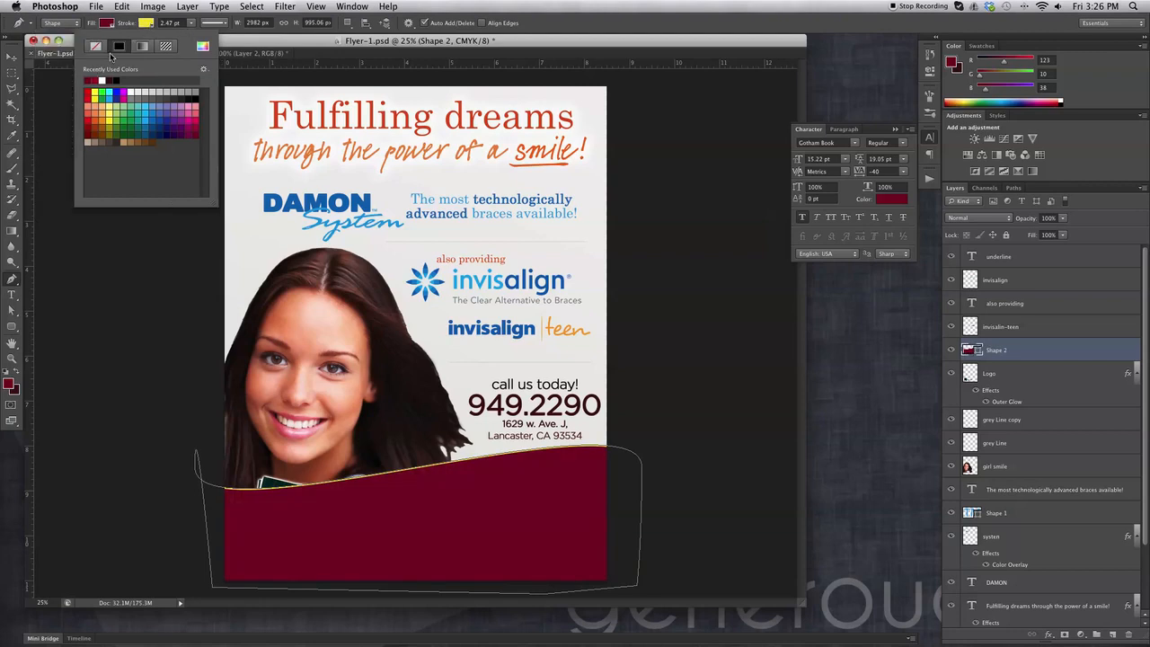
left_click(96, 47)
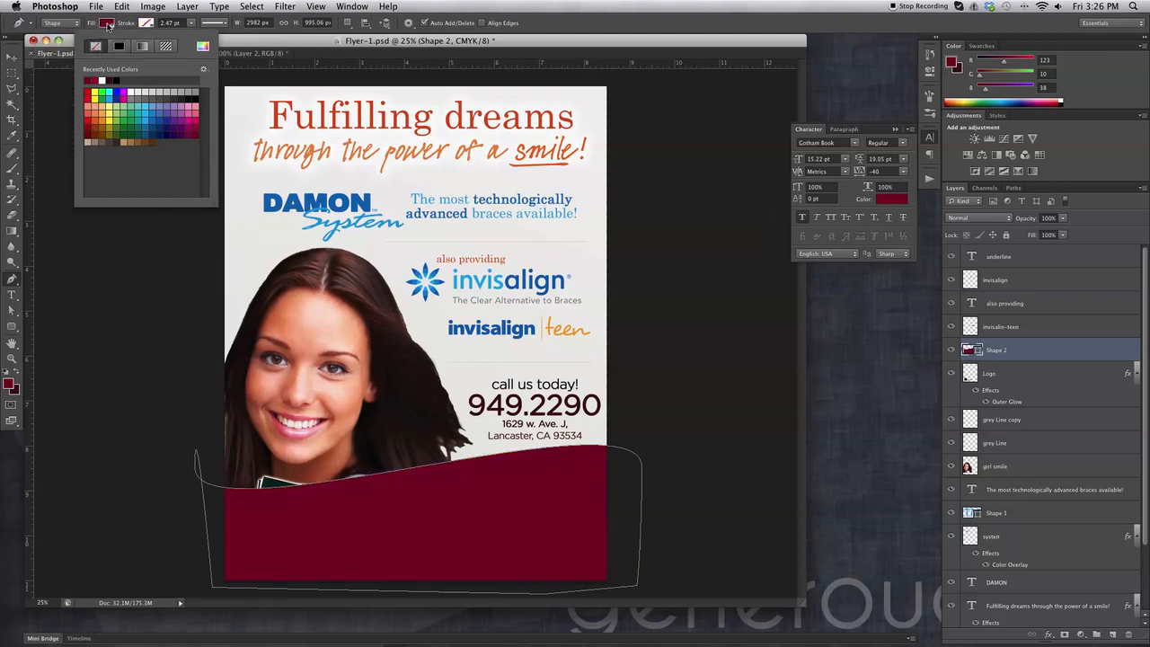
left_click(107, 25)
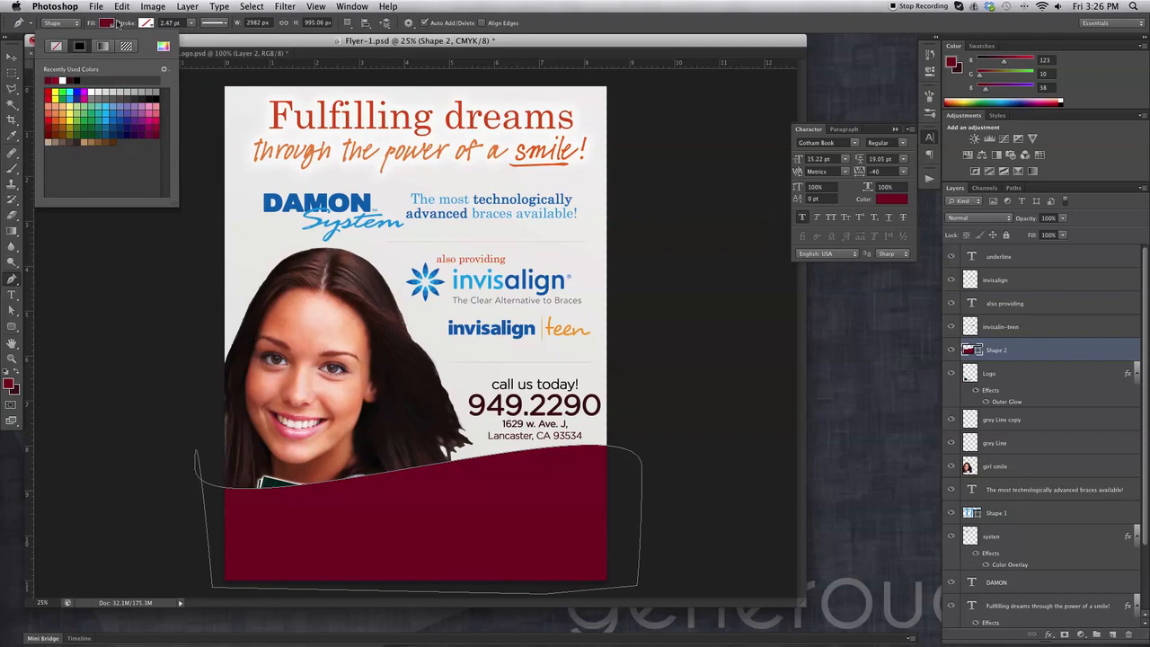
left_click(108, 25)
left_click(11, 57)
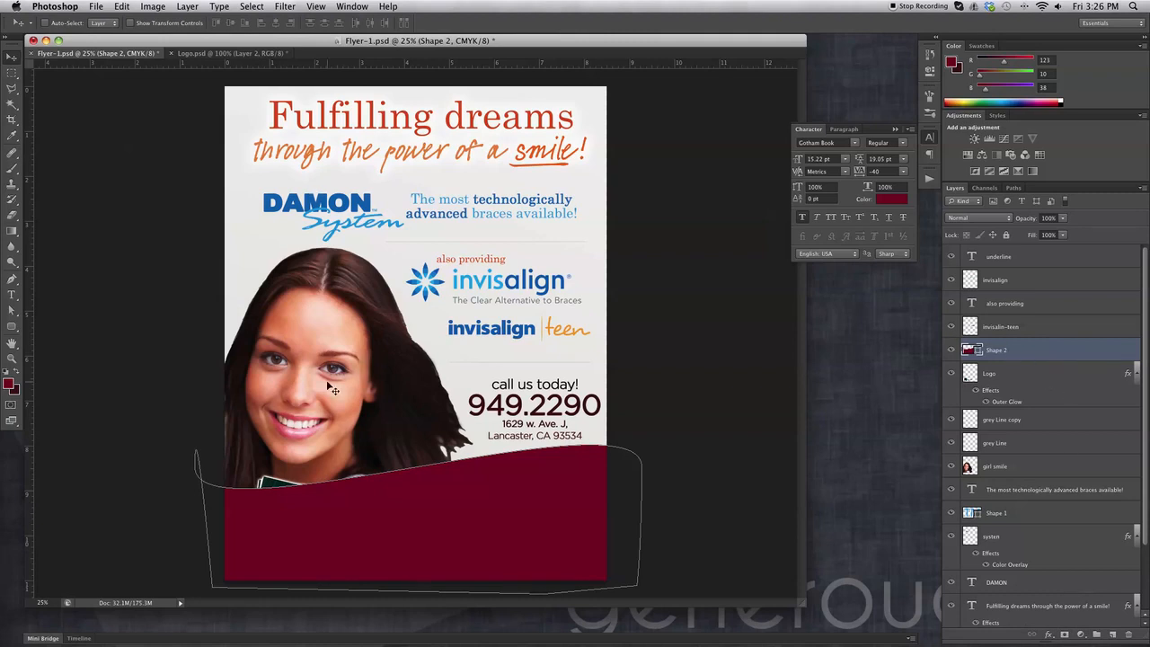
Merge Shape 2 into a new empty layer beneath it and rename the result Wave-Red.
left_click(12, 232)
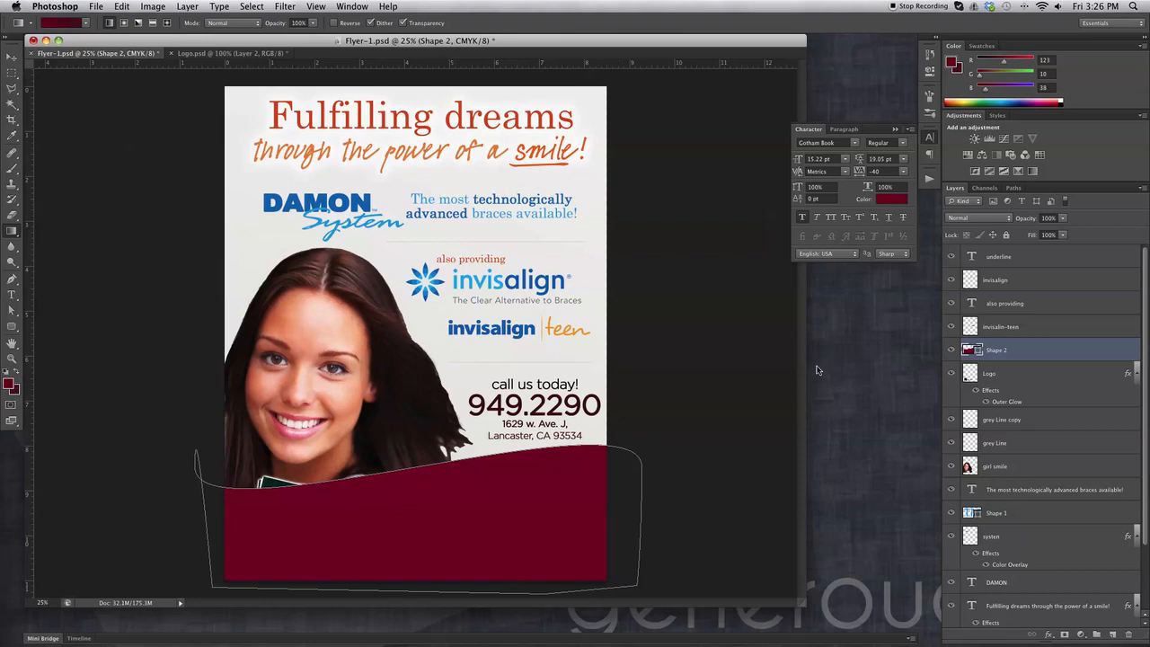
left_click(1112, 634)
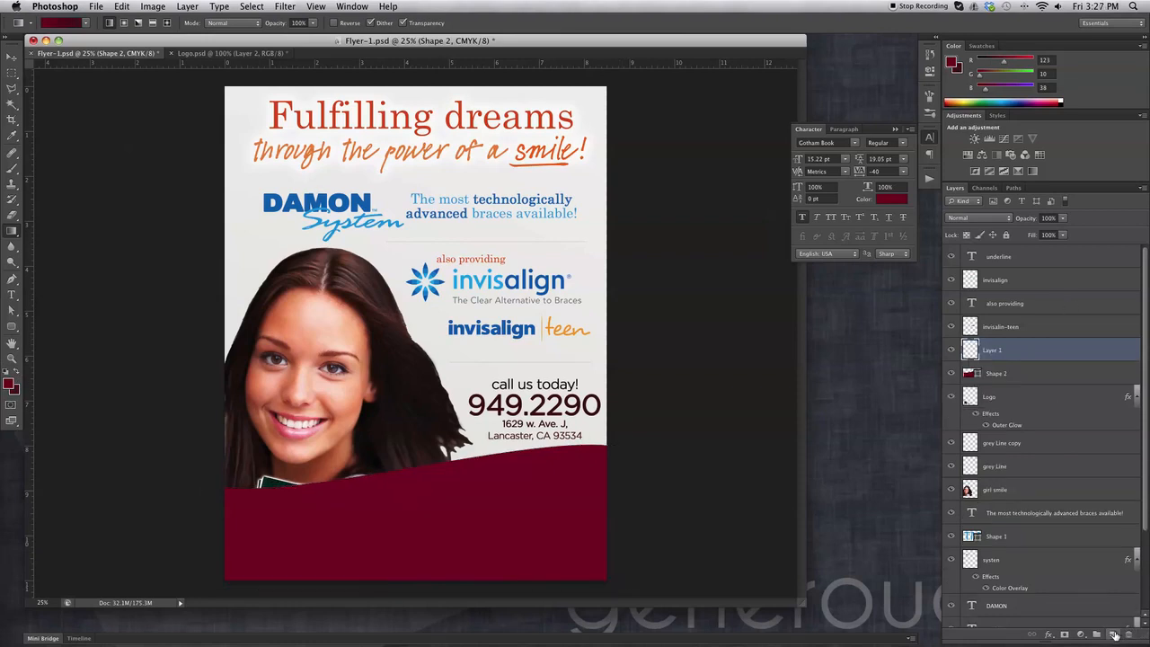
left_click_drag(1031, 353, 1032, 377)
left_click(1034, 355)
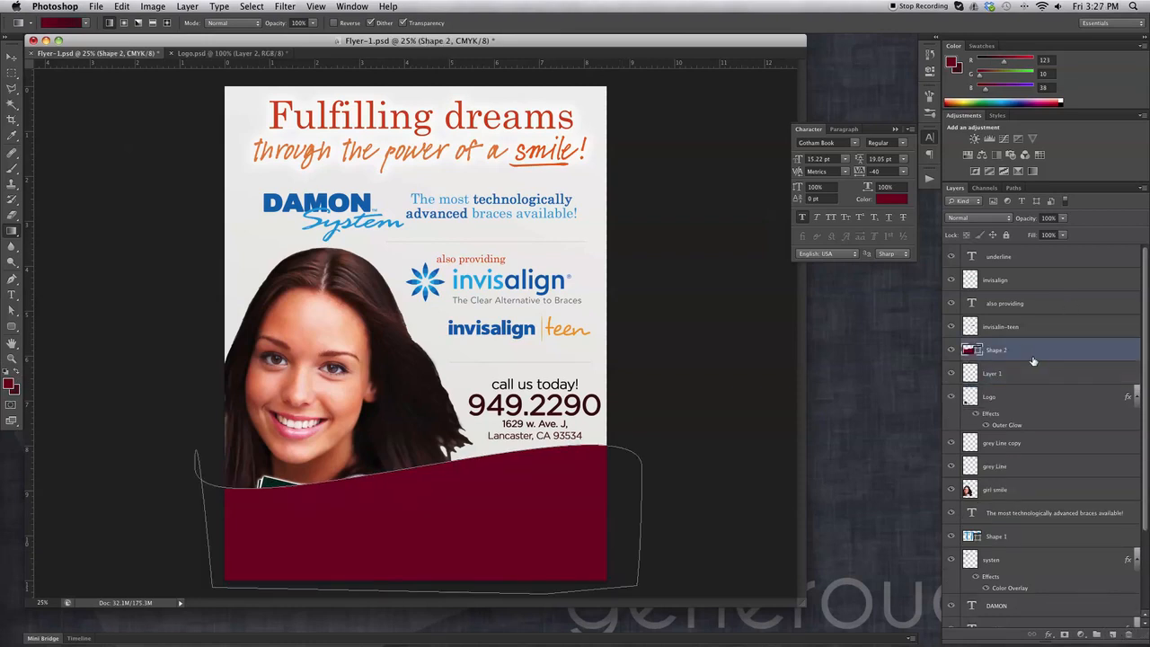
key("super+e")
double_click(993, 351)
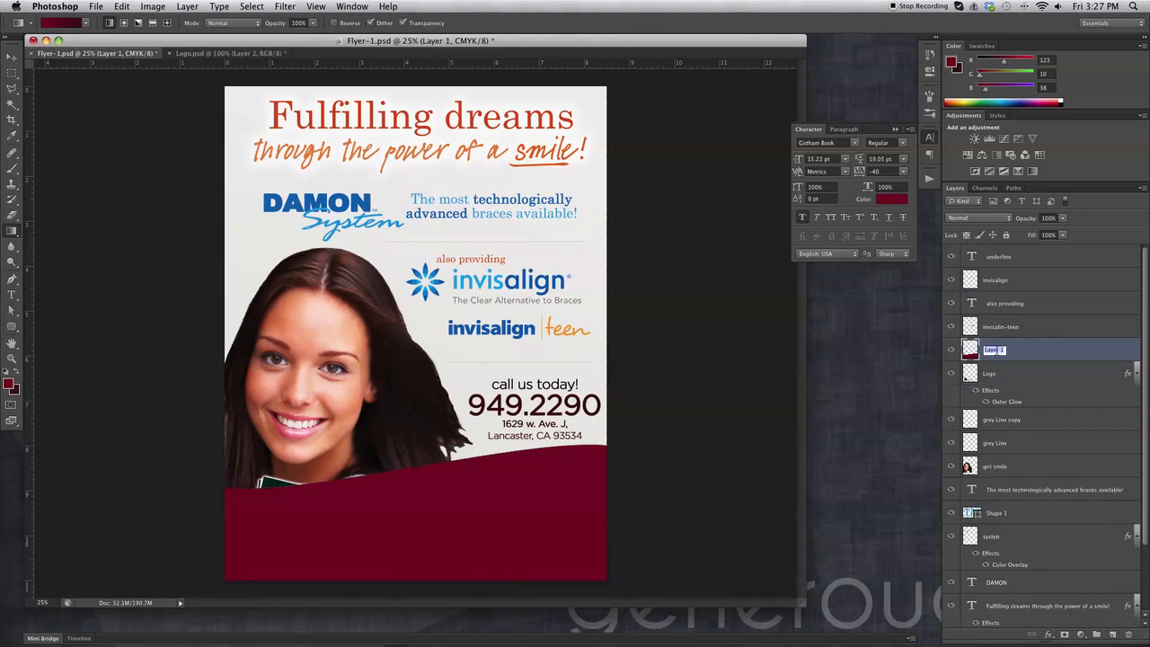
type("Wave-Red")
key("Return")
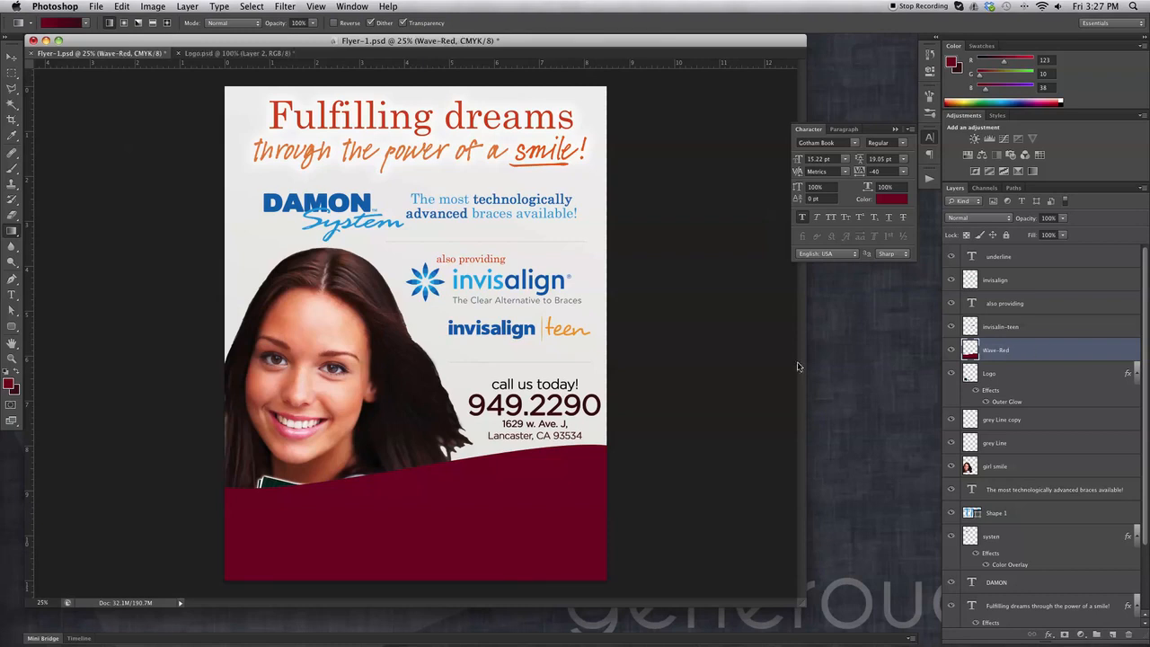
left_click(969, 351, "super")
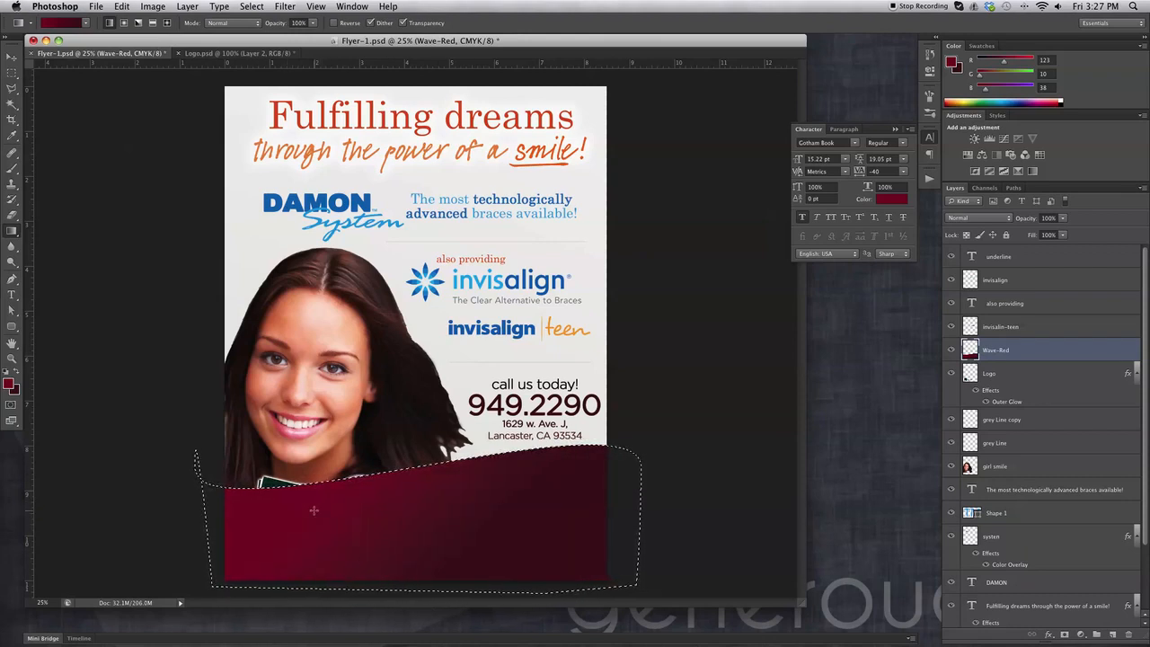
Fill the Wave-Red selection with a gradient, red at lower left darkening upward.
left_click_drag(550, 495, 550, 495)
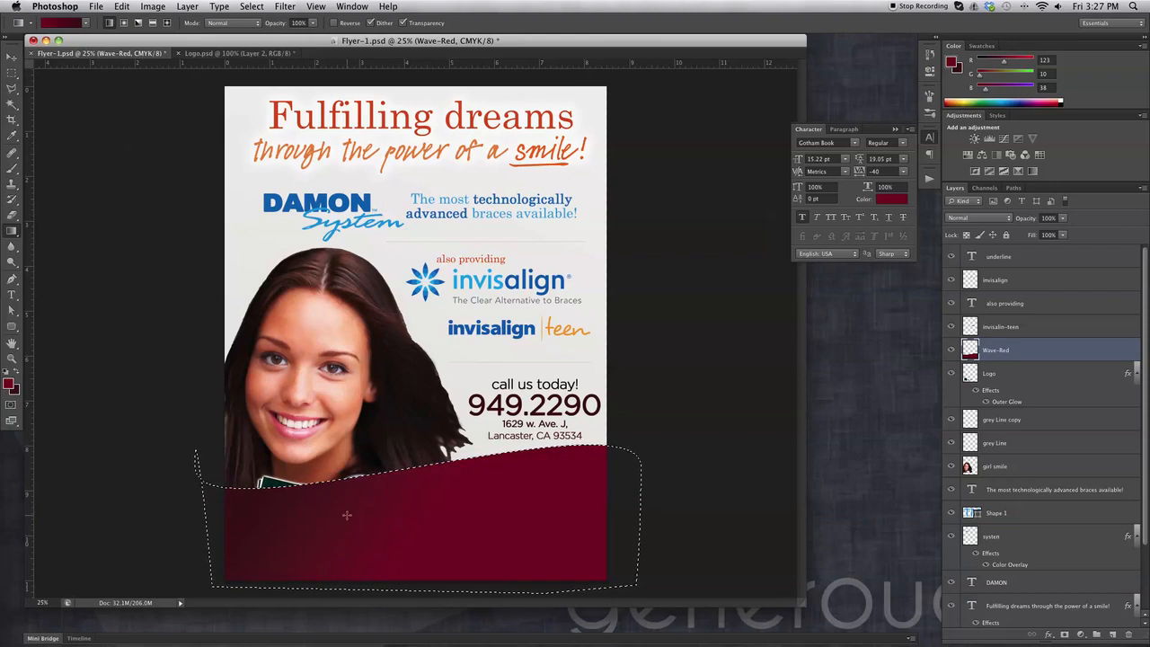
left_click_drag(288, 631, 286, 635)
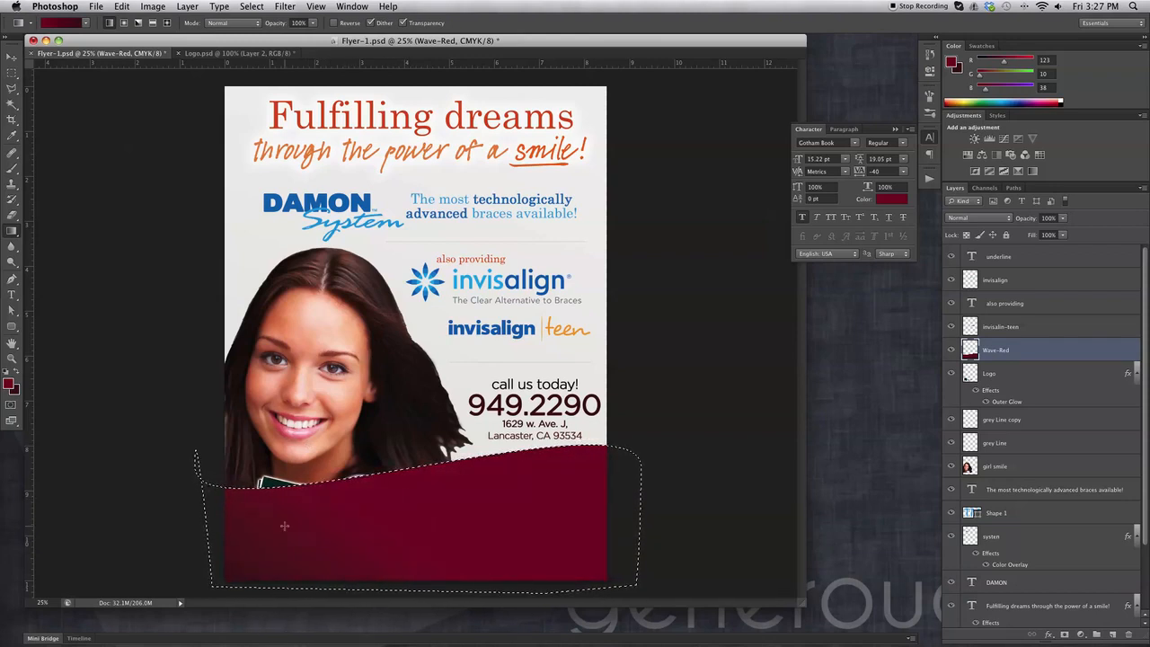
left_click_drag(551, 455, 431, 533)
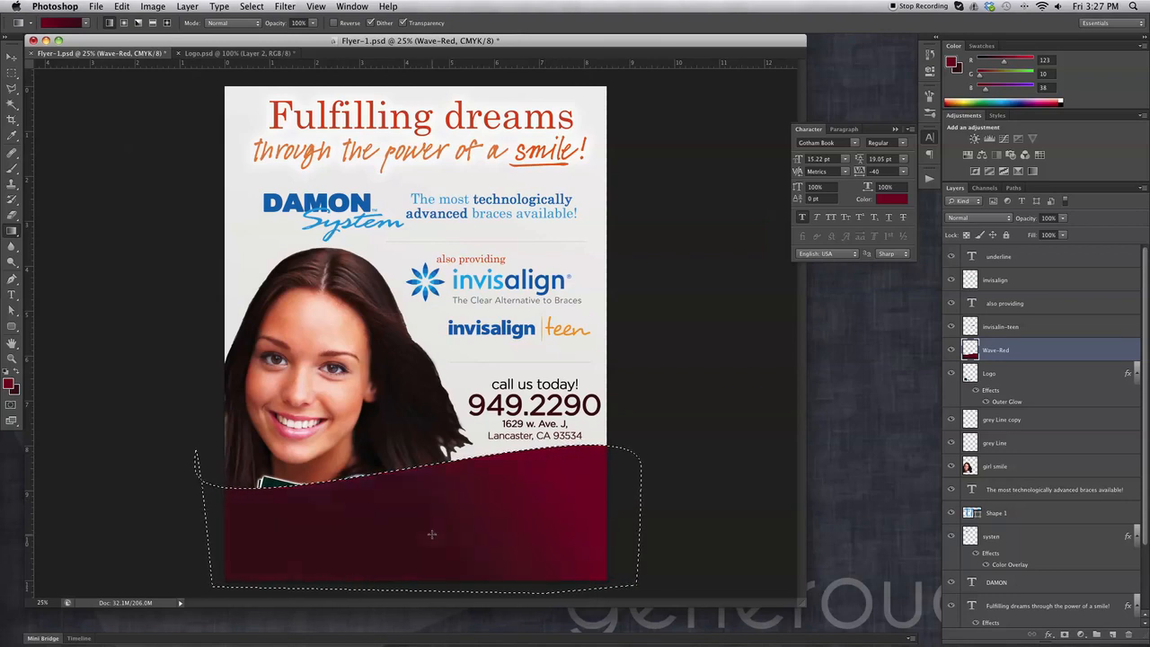
key("super+z")
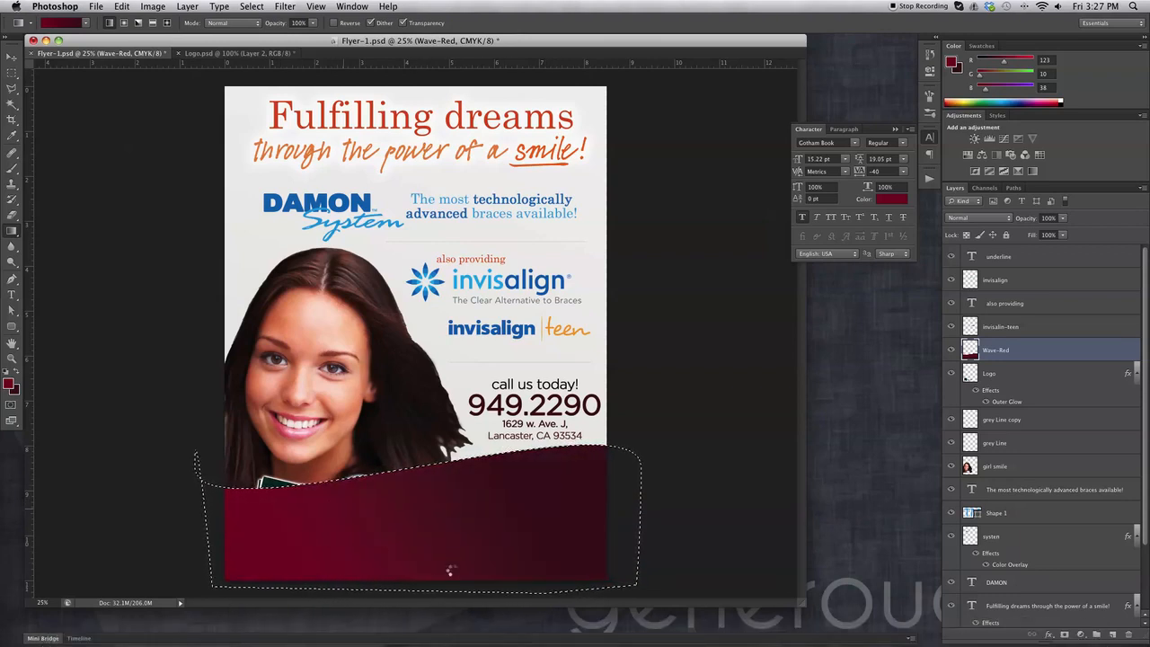
key("super+z")
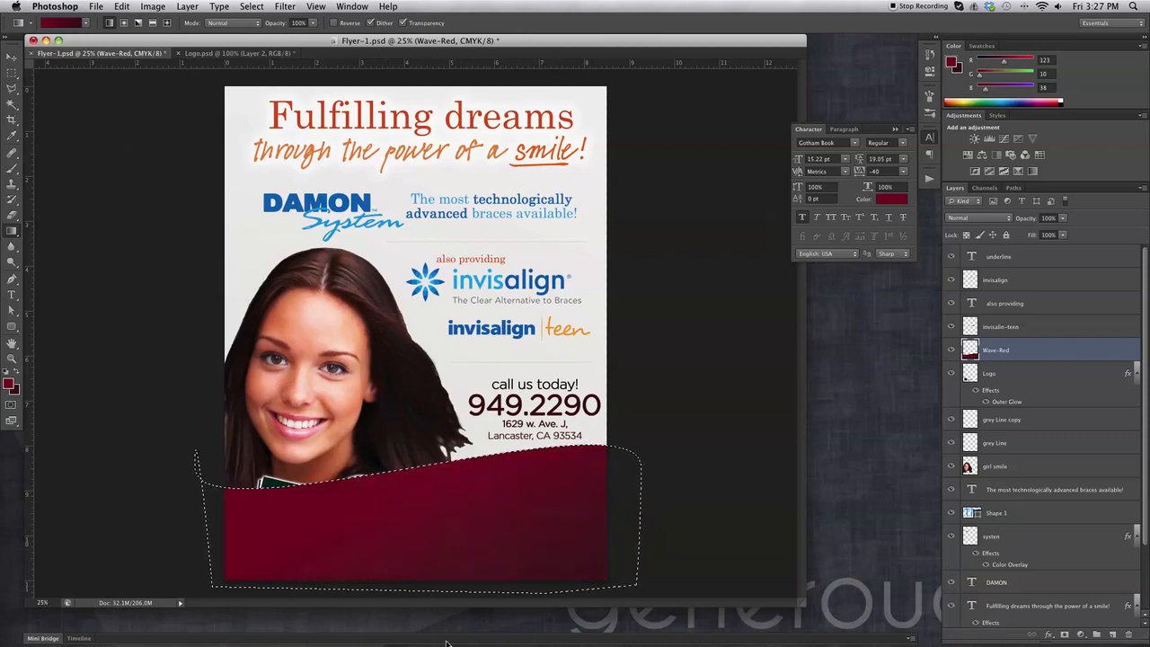
left_click_drag(403, 539, 380, 487)
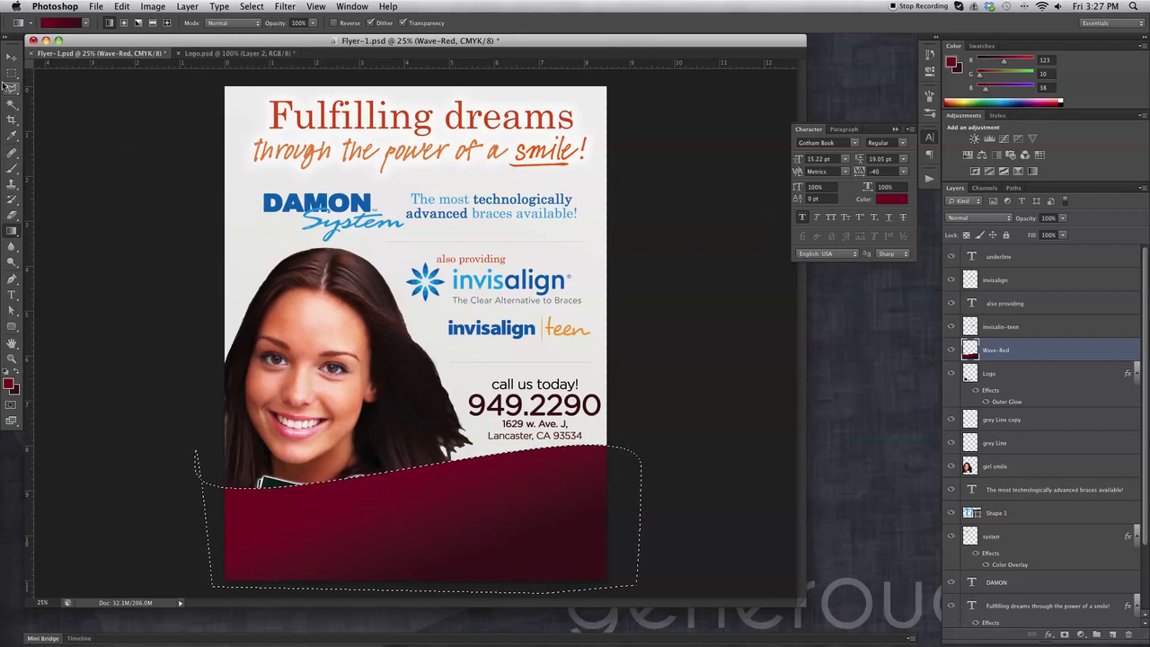
Deselect the wave and move the Wave-Red layer further down the flyer.
left_click(11, 61)
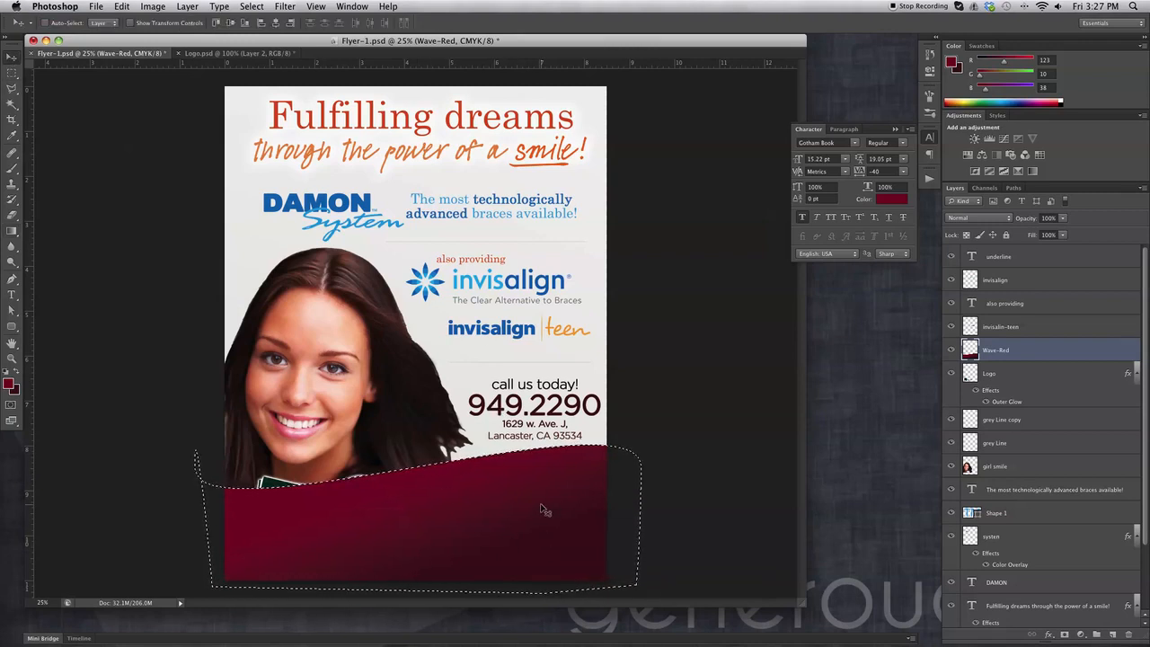
left_click(11, 72)
left_click(154, 195)
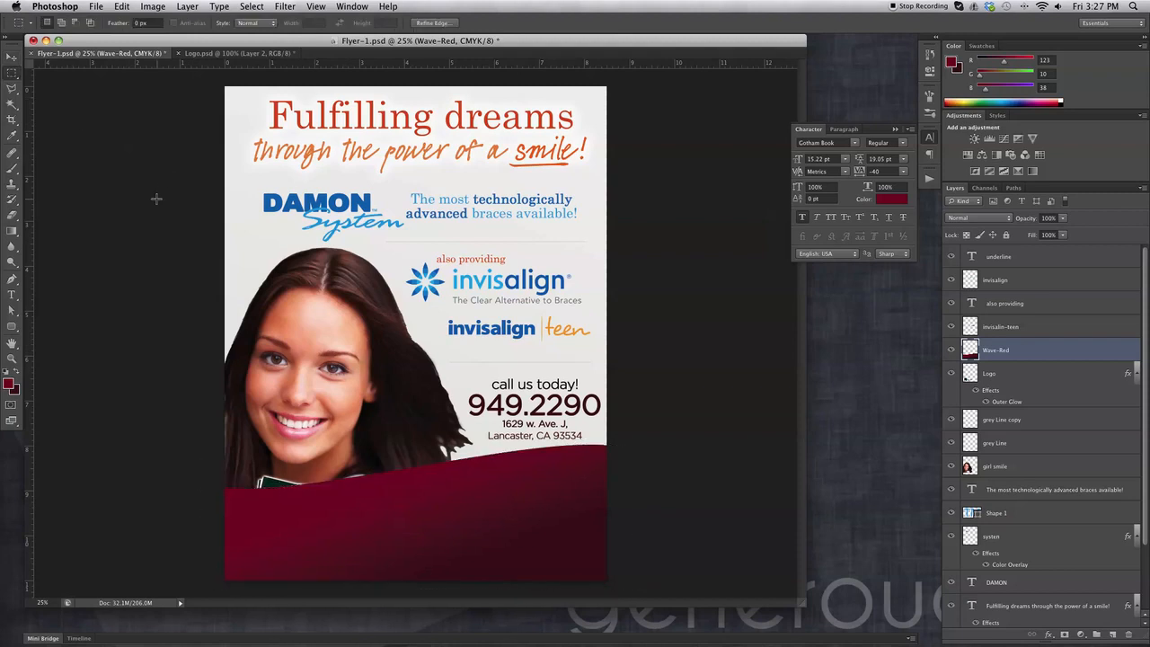
key("v")
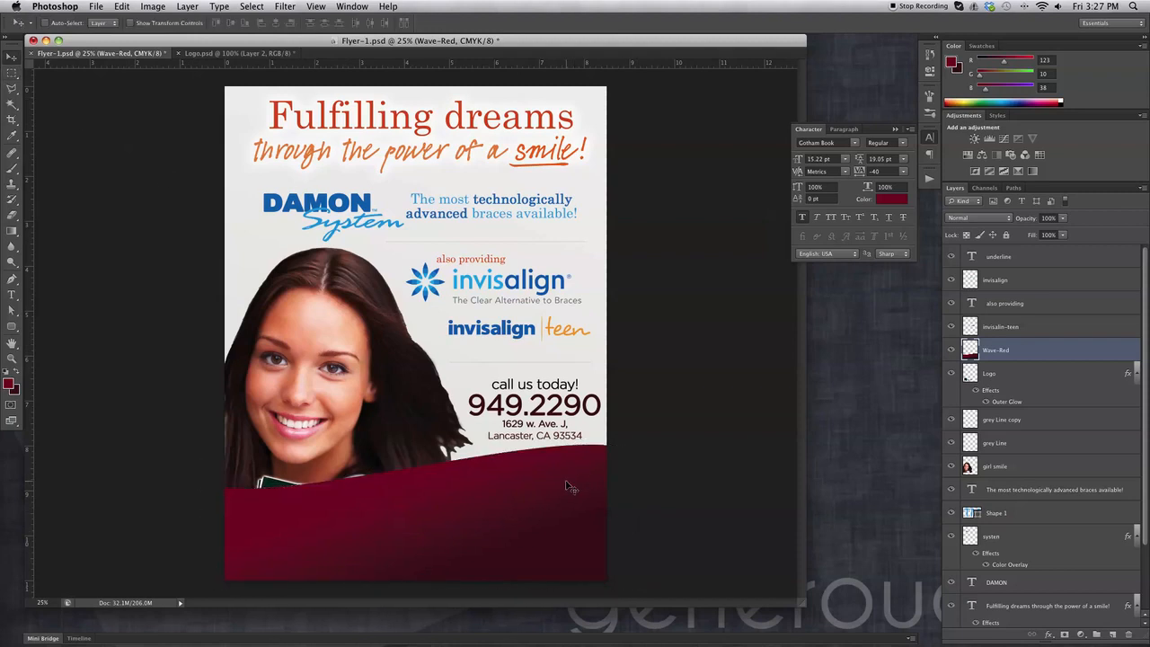
left_click_drag(567, 487, 531, 538)
Duplicate the Wave-Red layer and rename the copy Wave-Tan.
left_click_drag(1019, 349, 1111, 633)
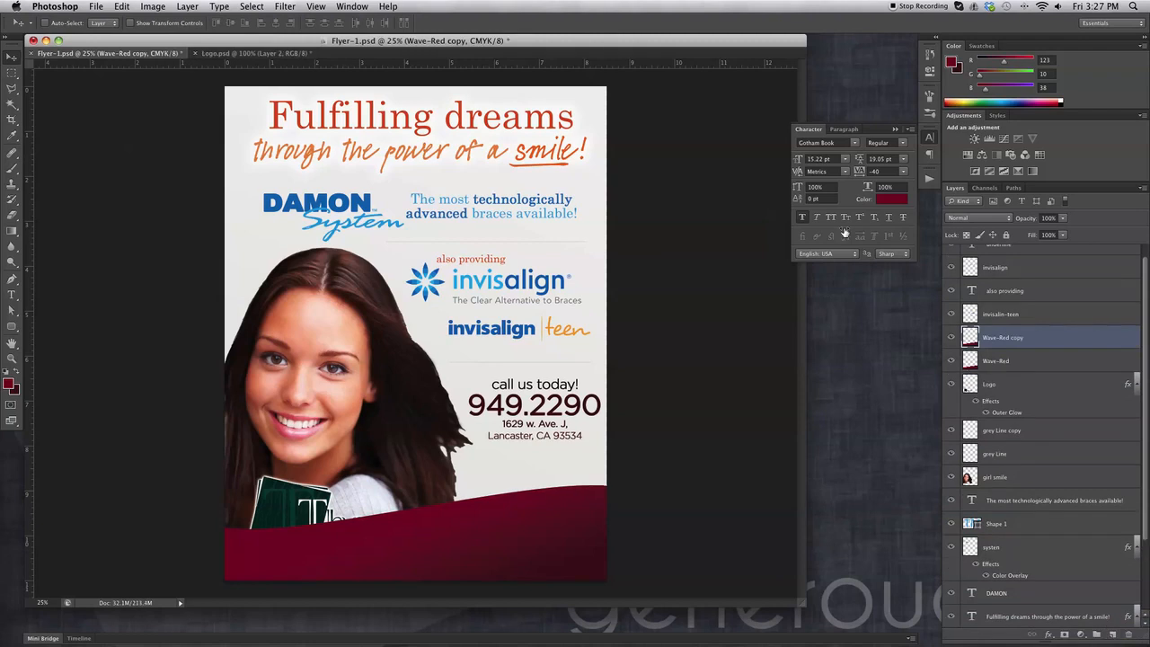
double_click(1006, 337)
type("Wave-Tan")
key("Return")
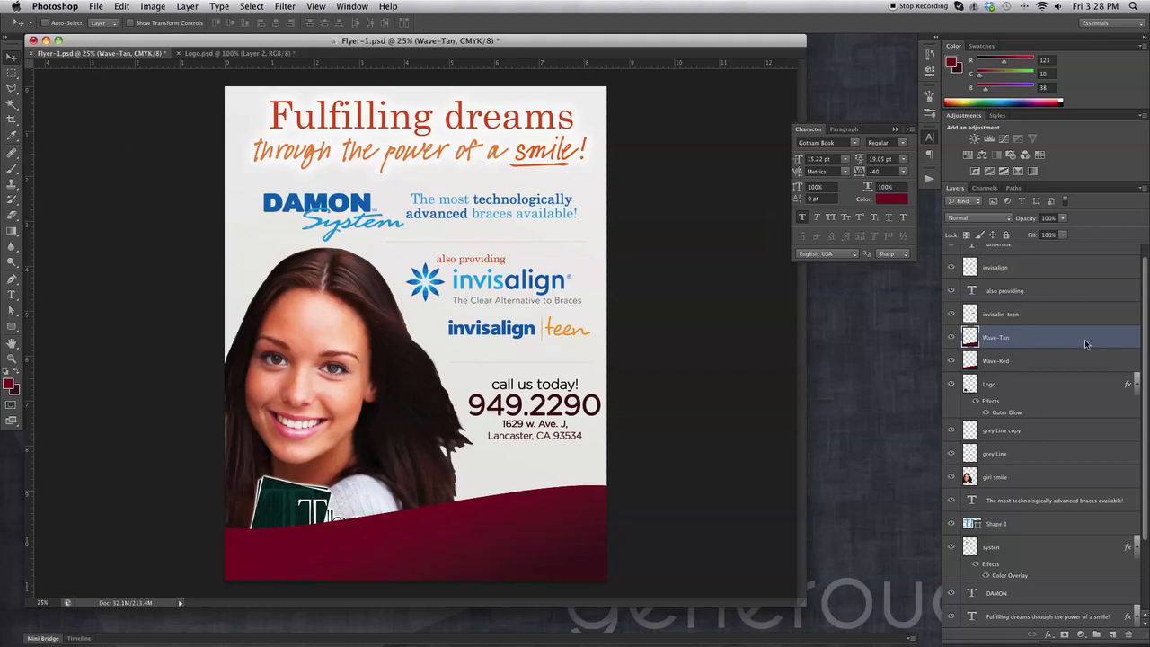
Flip the Wave-Tan layer horizontally with Edit > Transform > Flip Horizontal.
left_click(154, 4)
mouse_move(153, 44)
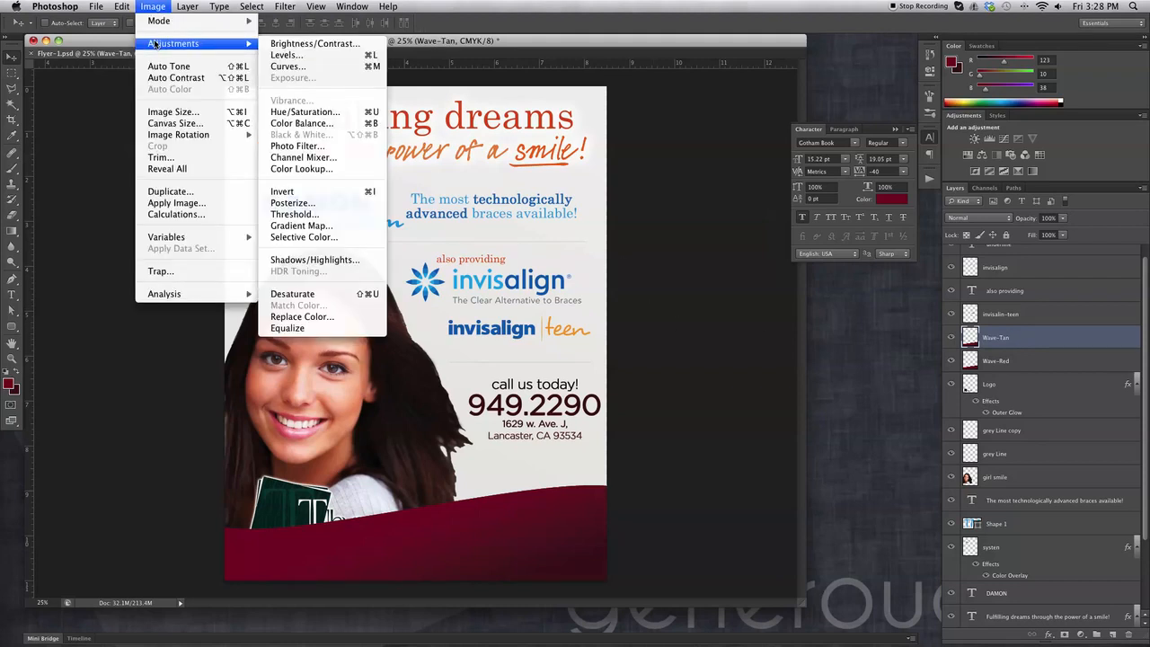
mouse_move(180, 134)
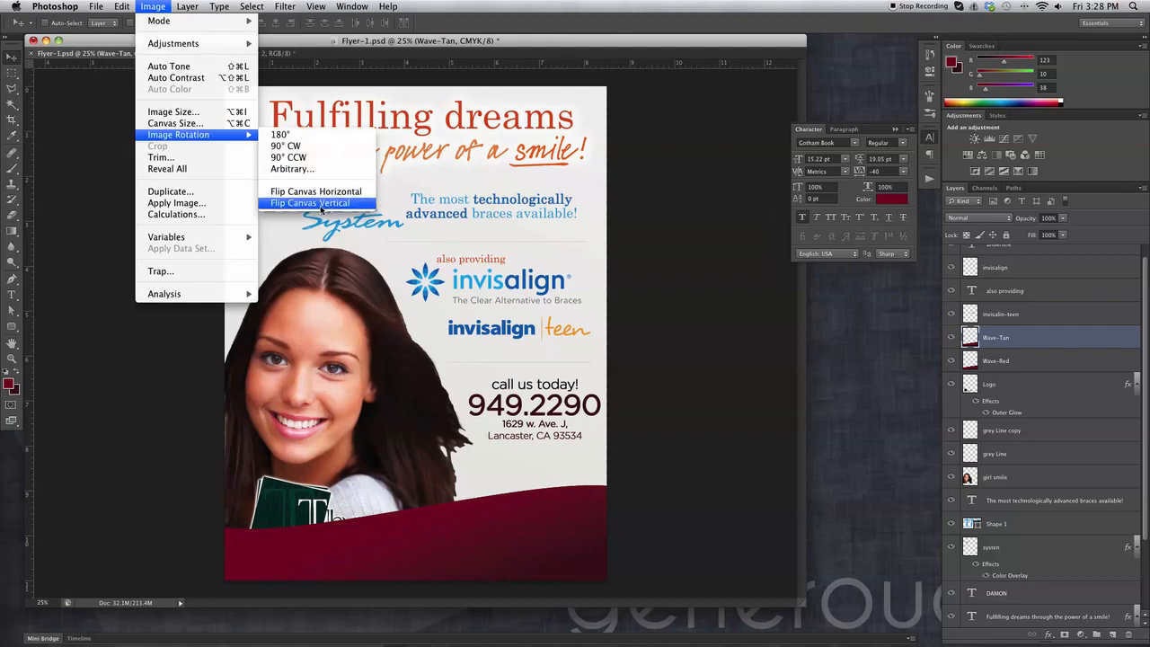
mouse_move(123, 7)
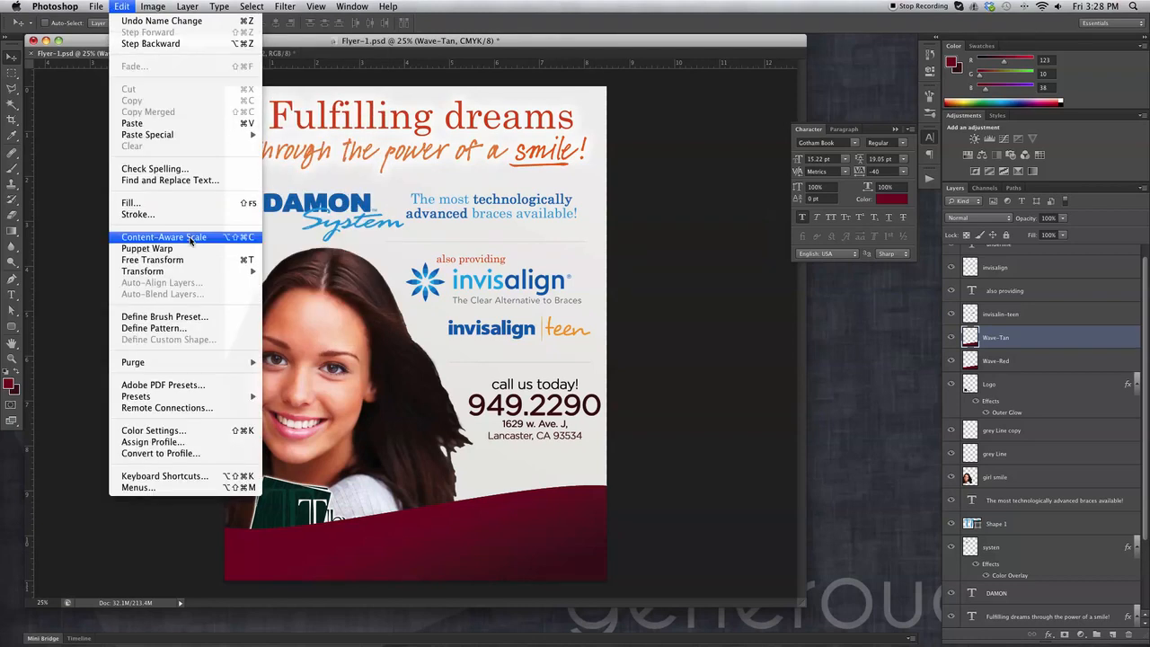
mouse_move(186, 272)
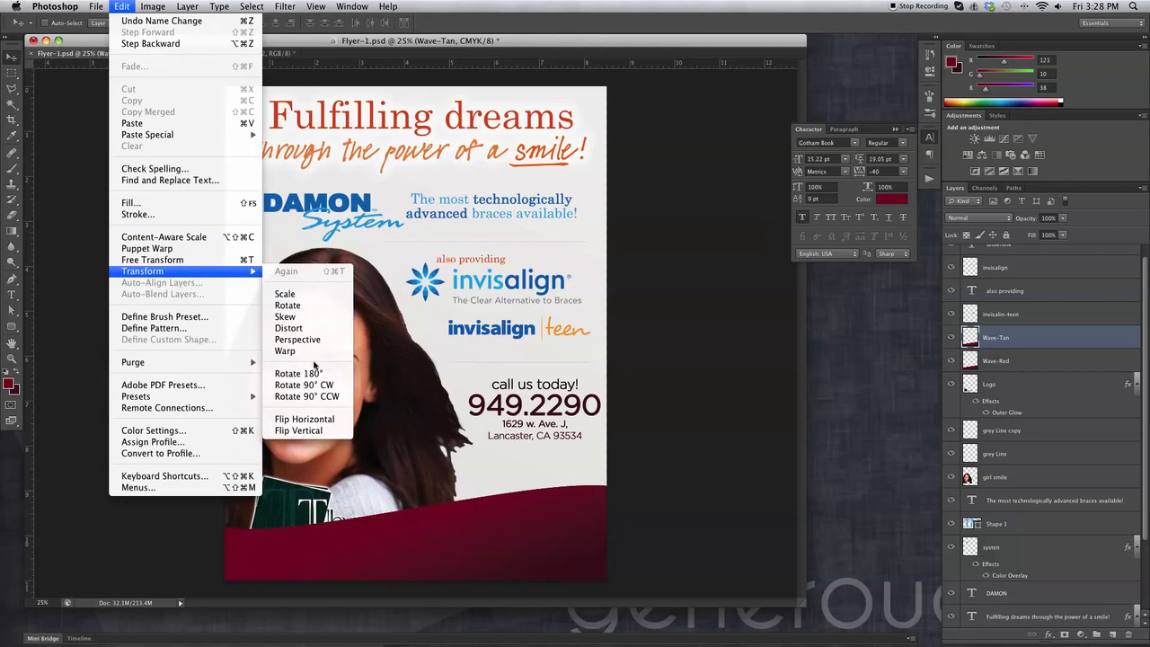
left_click(324, 420)
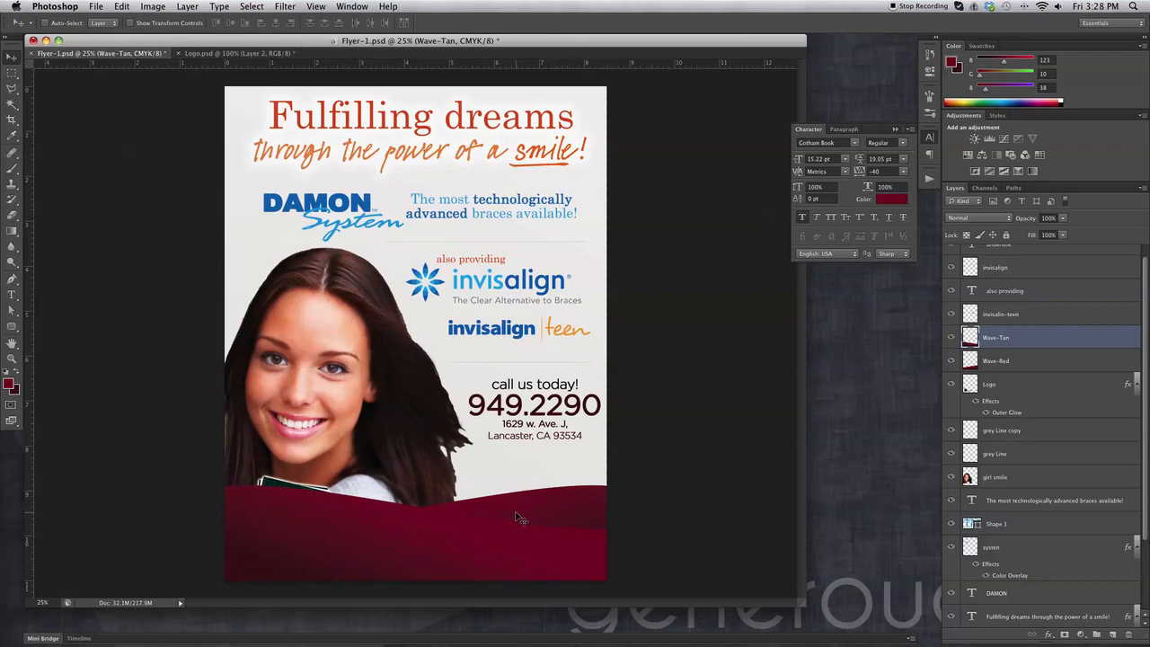
Shift Wave-Tan left and stretch it to about 148.56% width with Free Transform.
left_click_drag(391, 530, 325, 539)
key("super+t")
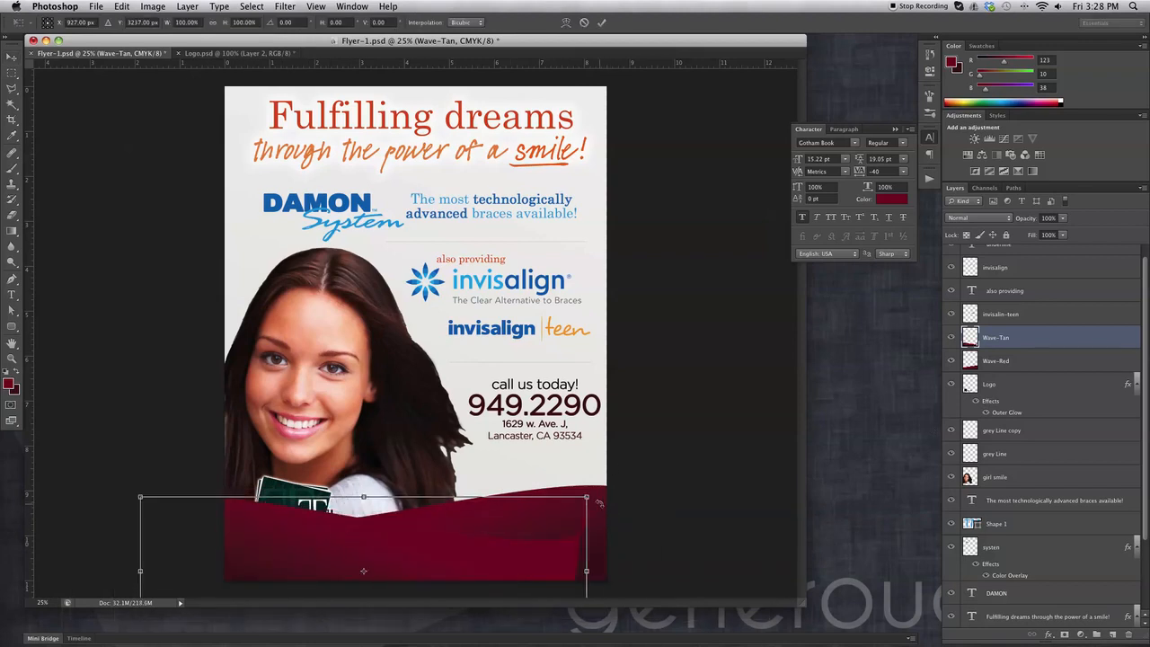
left_click_drag(585, 570, 781, 570)
key("Return")
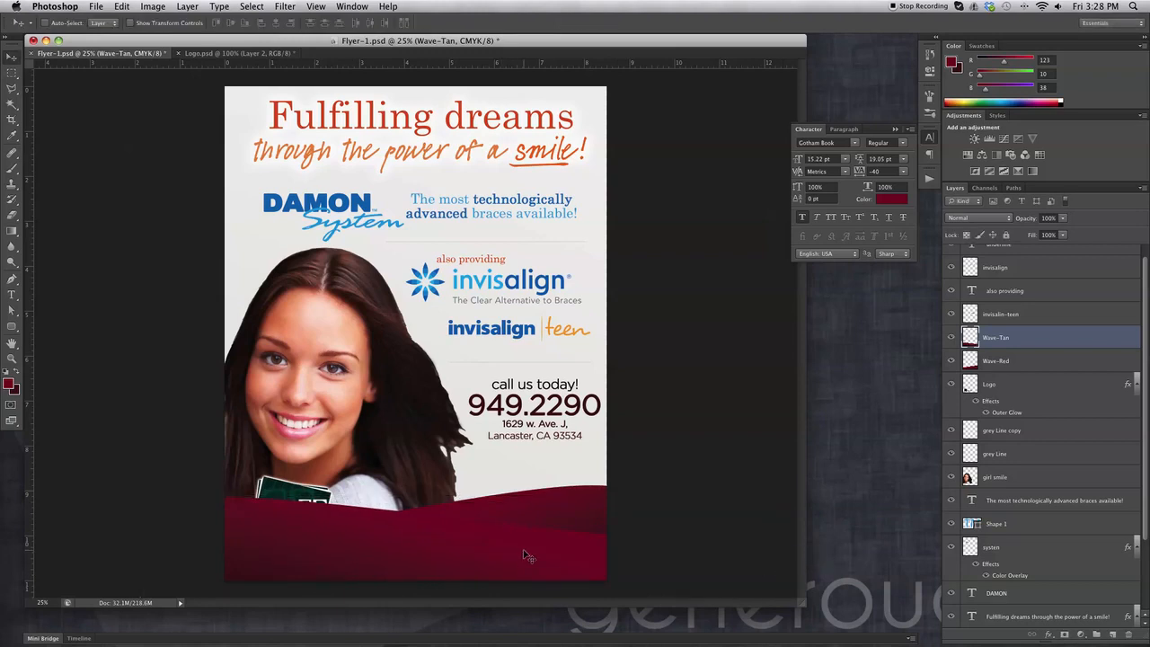
Move both wave layers below Logo and put the girl smile layer beneath them.
left_click(1025, 360, "shift")
left_click_drag(1025, 360, 1037, 485)
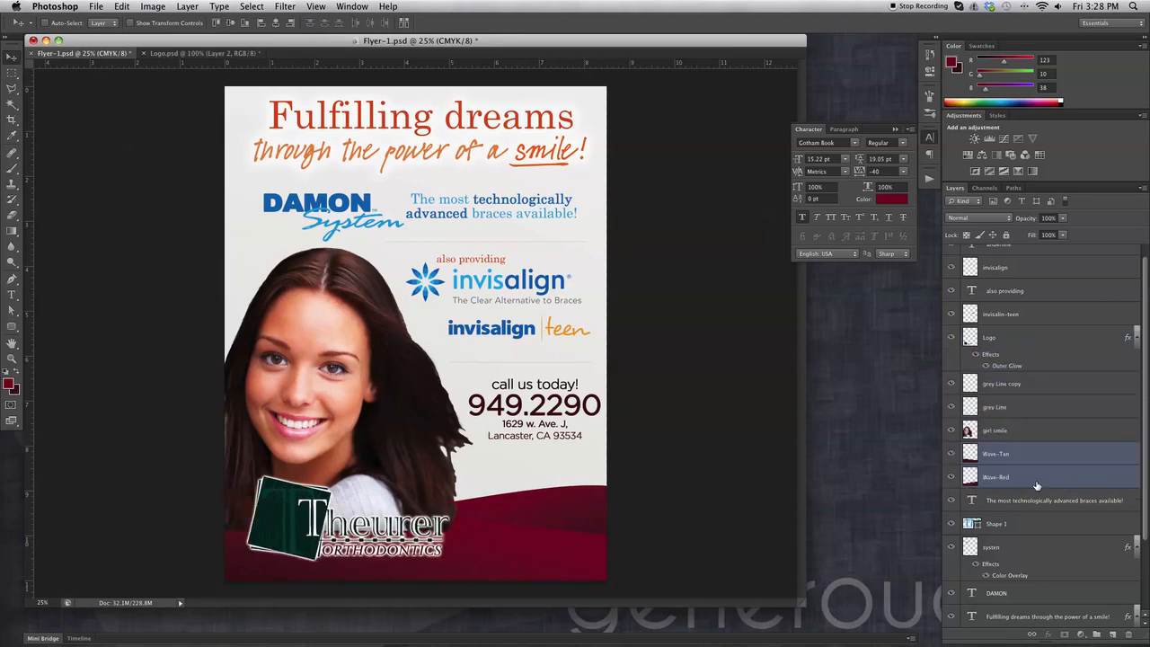
left_click_drag(1022, 432, 1028, 485)
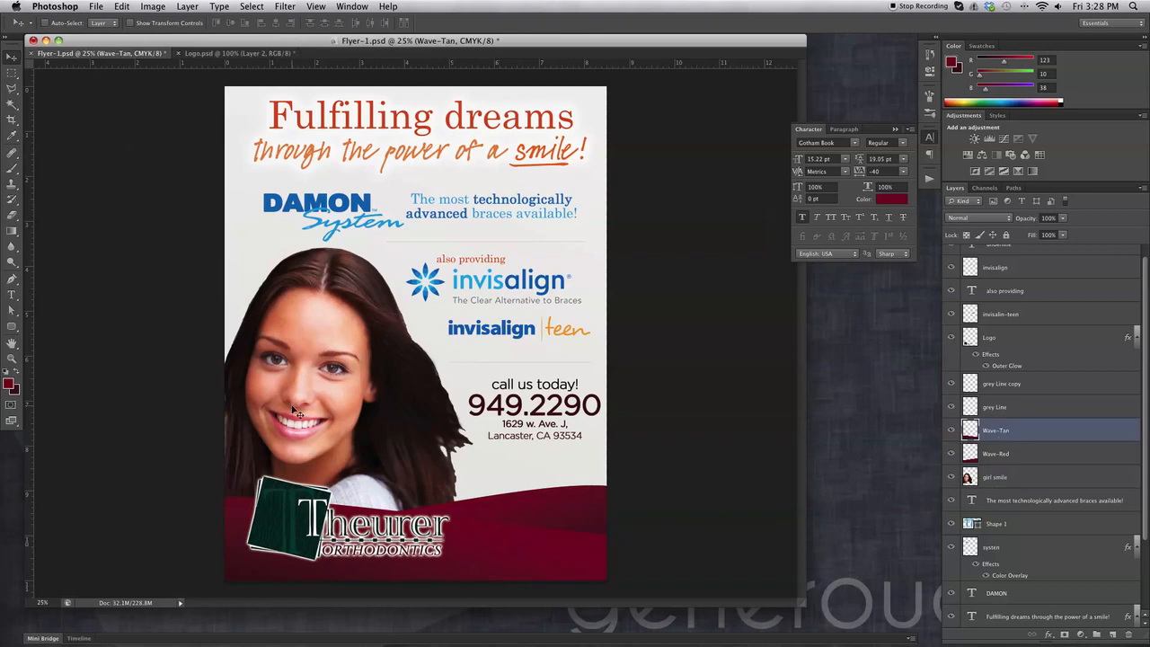
Add a Gradient Overlay to Wave-Tan and set its left stop to light beige #c0bca0.
left_click(1047, 634)
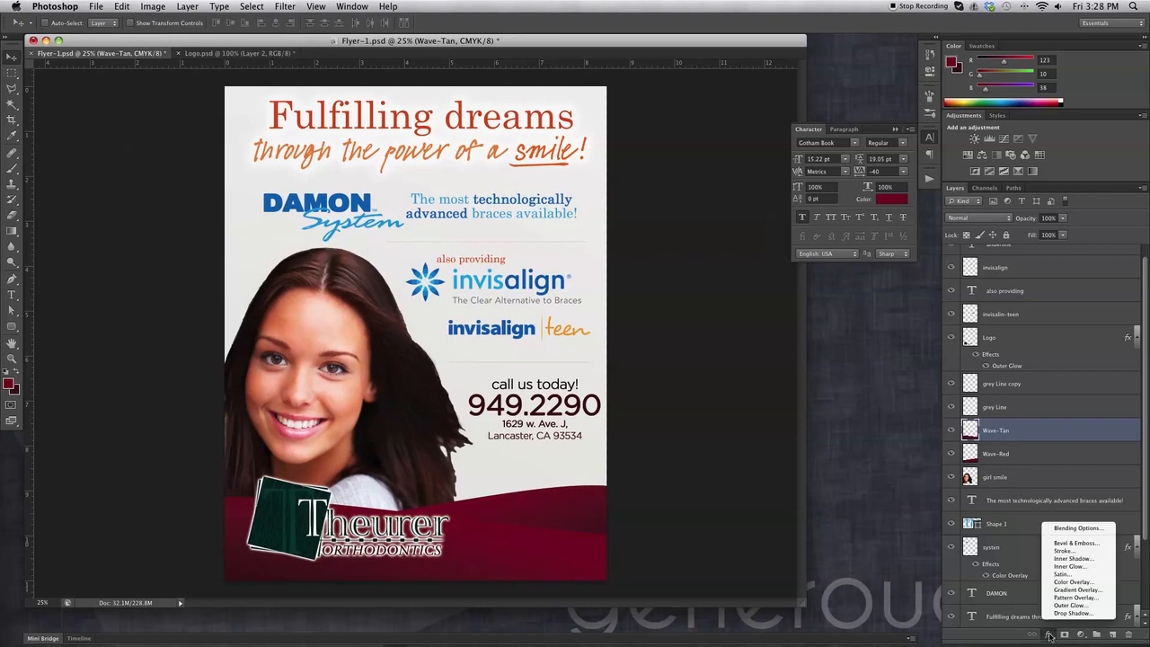
left_click(1097, 589)
left_click(907, 358)
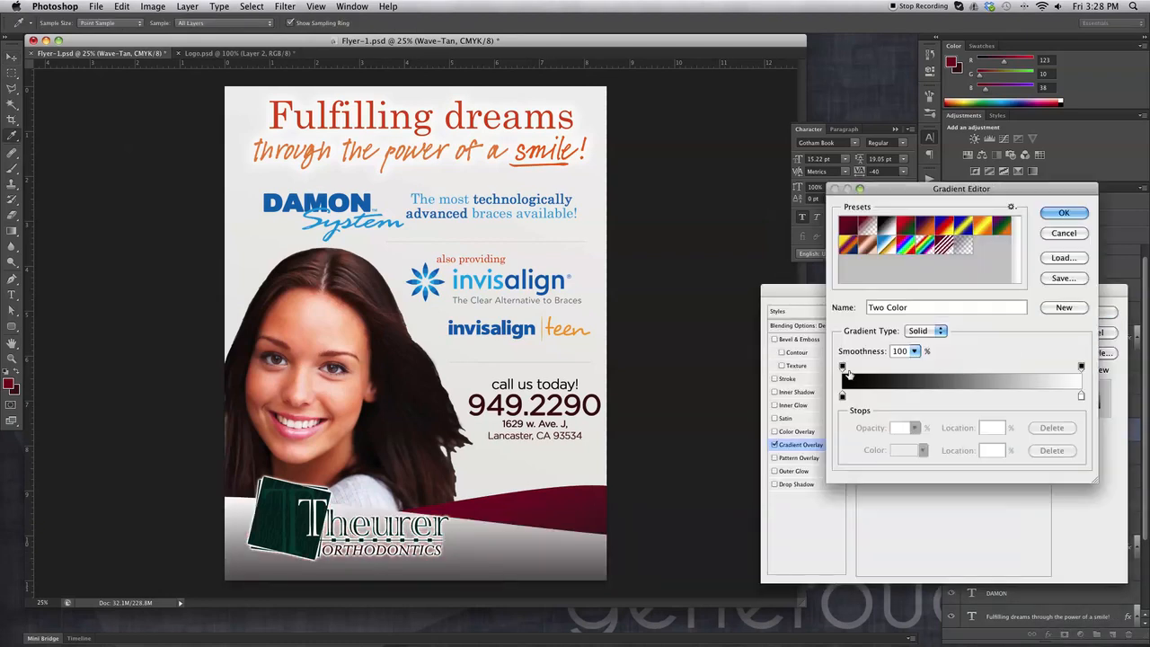
left_click(843, 396)
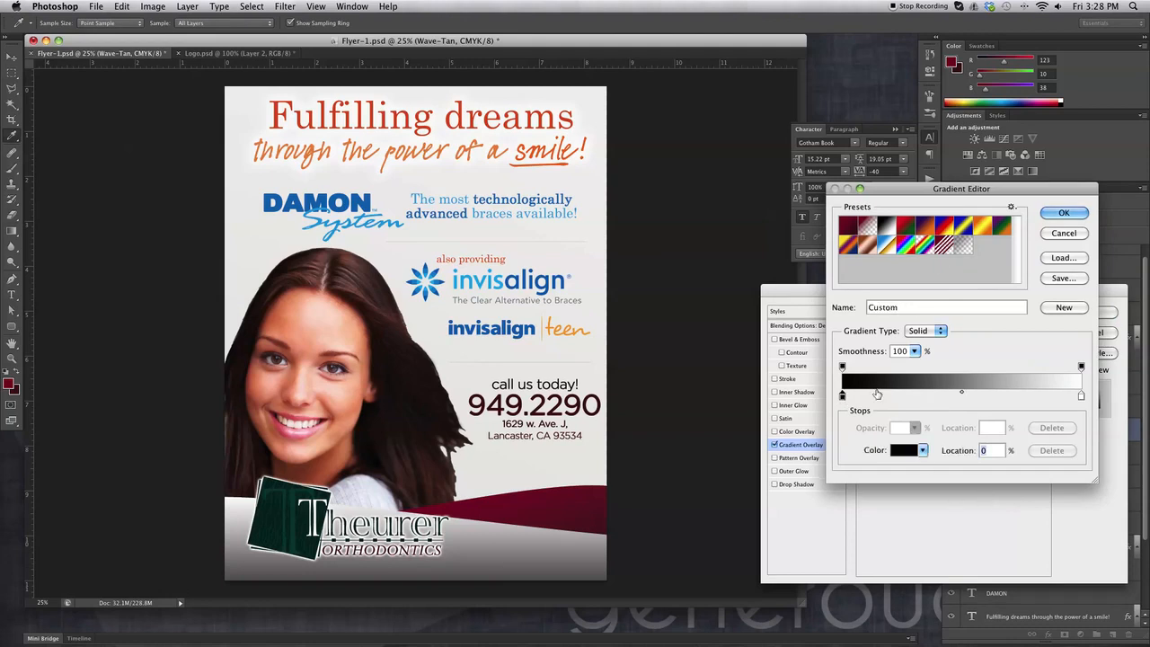
left_click(902, 450)
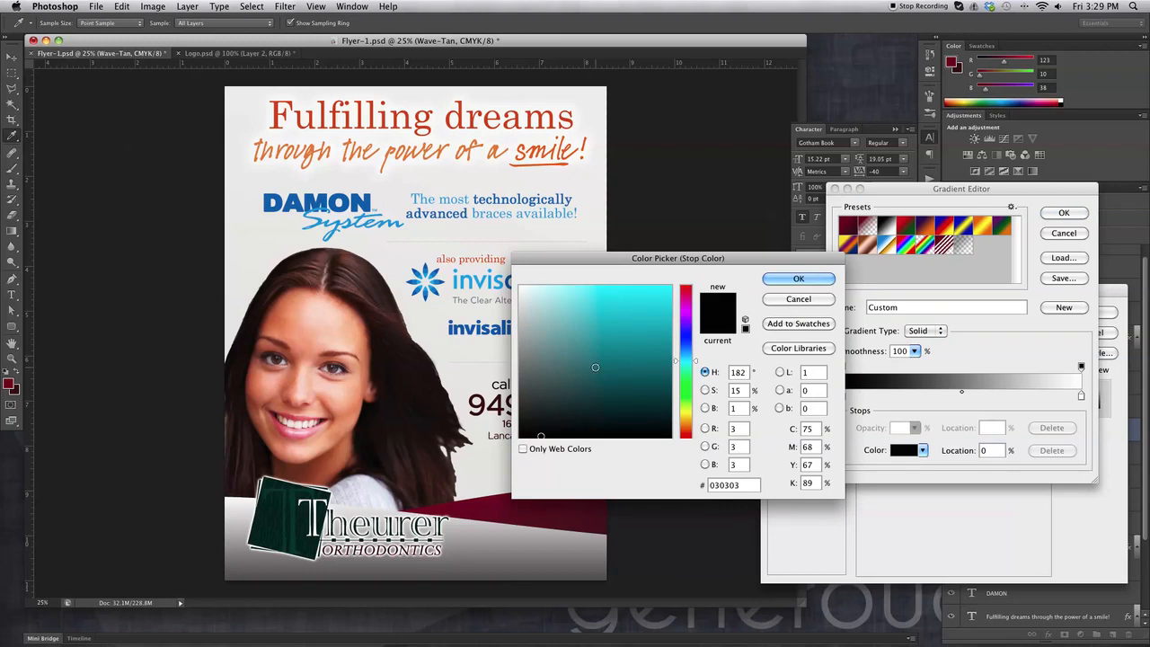
left_click(685, 417)
left_click(592, 350)
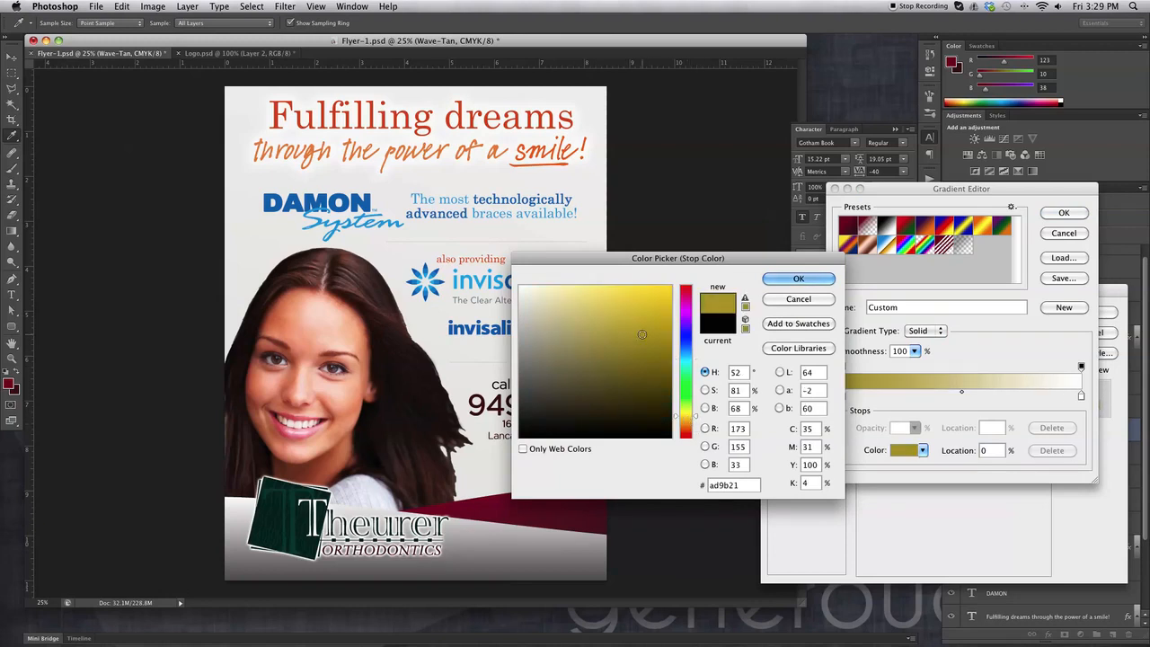
left_click(569, 328)
left_click(543, 322)
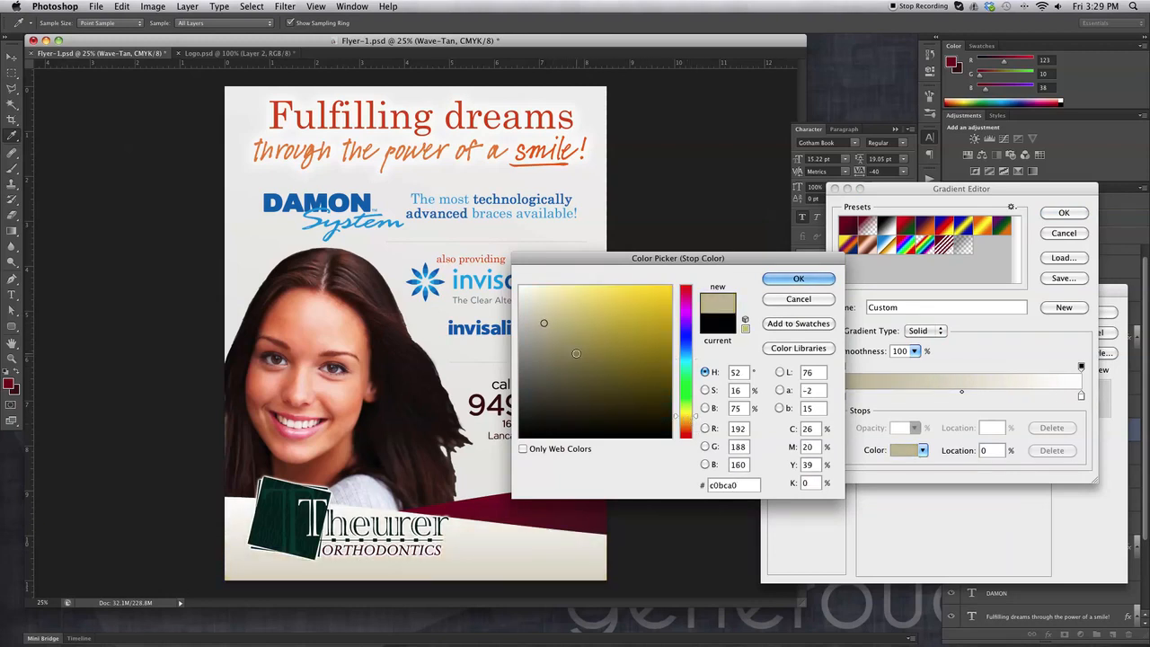
left_click(798, 280)
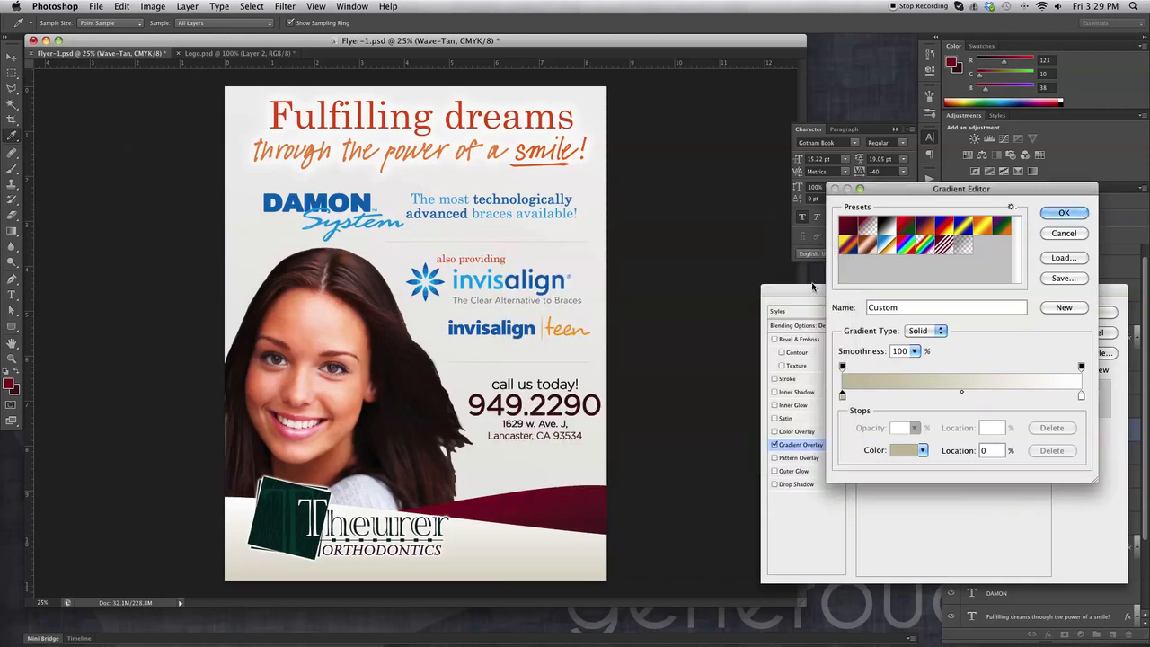
Set the gradient's right colour stop to tan.
left_click(1082, 396)
left_click(903, 449)
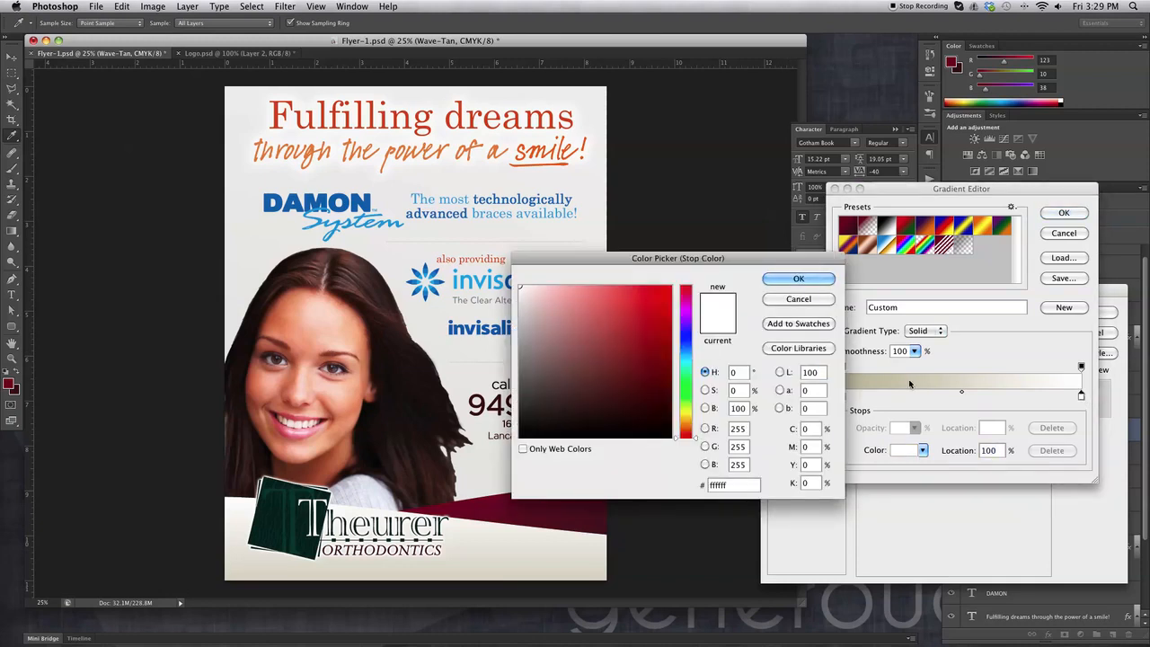
left_click(688, 419)
mouse_move(616, 302)
left_mouse_down()
mouse_move(548, 318)
mouse_move(529, 299)
mouse_move(575, 332)
mouse_move(546, 329)
mouse_move(558, 332)
left_mouse_up()
key("Return")
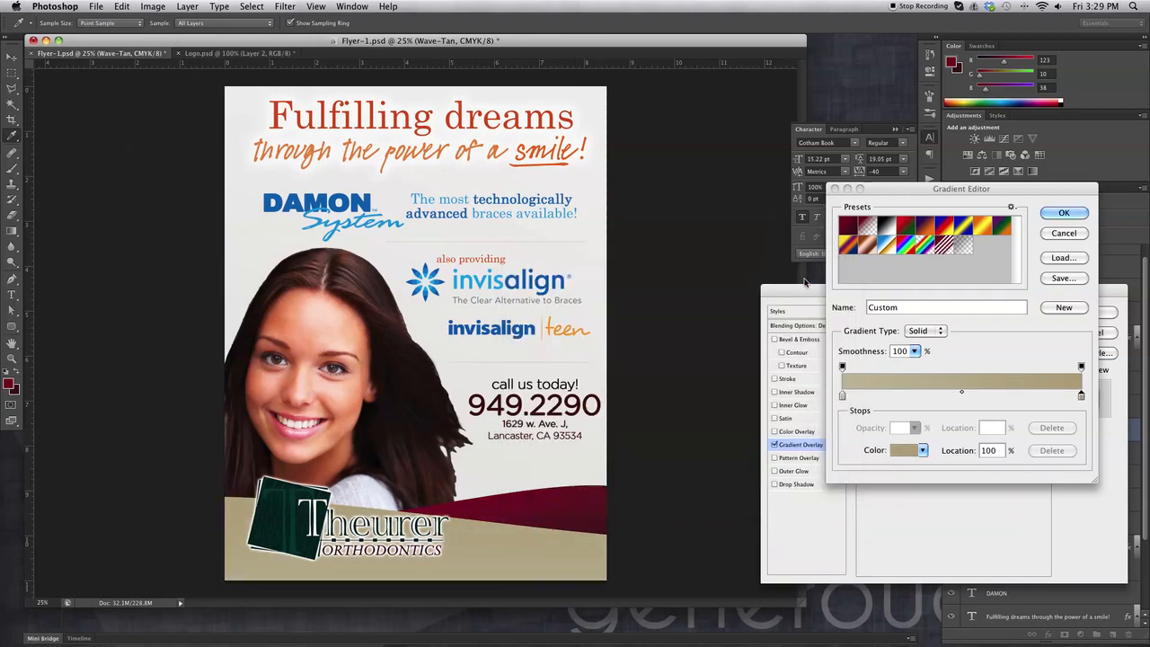
Accept the beige-to-tan gradient, keep Linear style after trying Radial, and tick Reverse.
left_click(1063, 213)
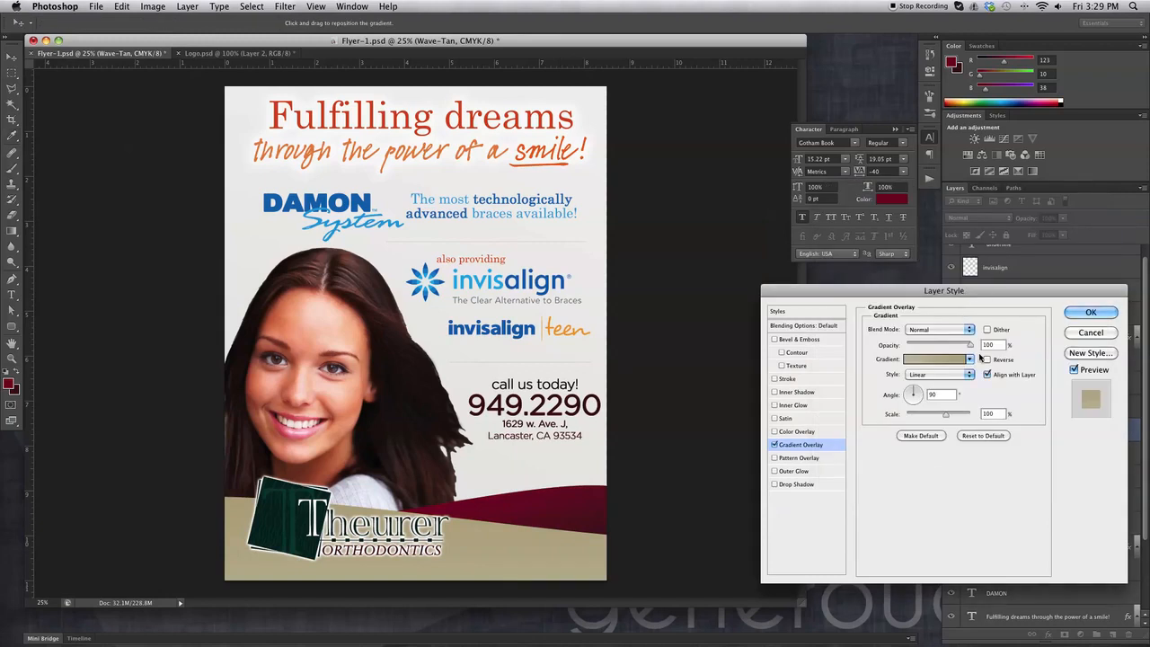
left_click(945, 379)
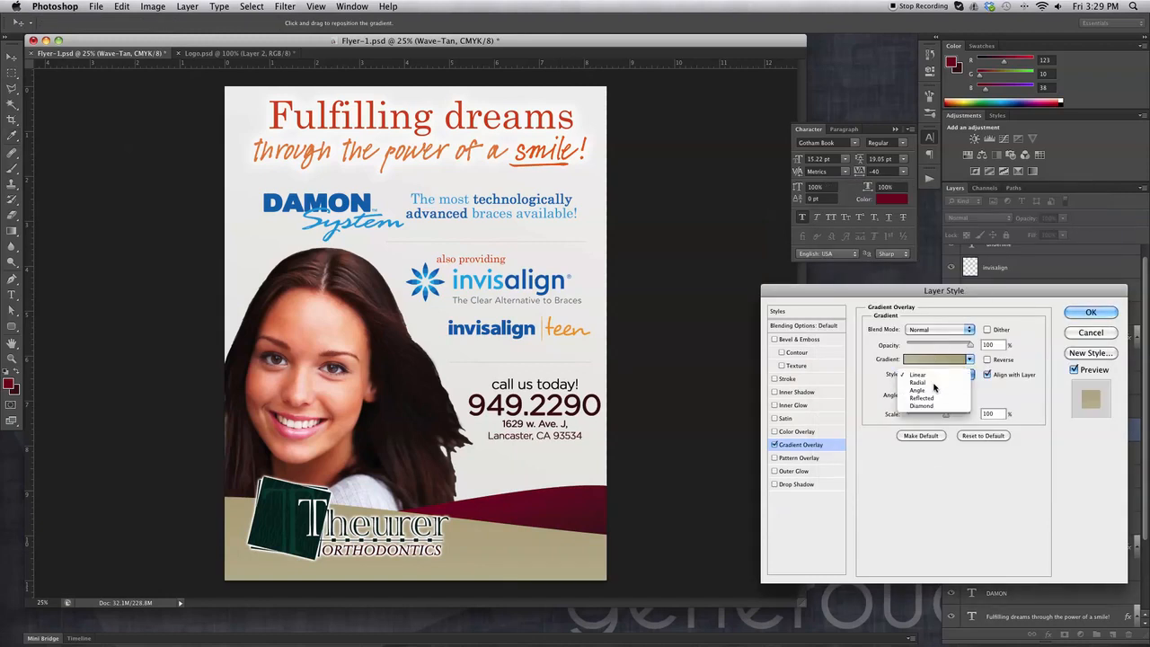
left_click(939, 385)
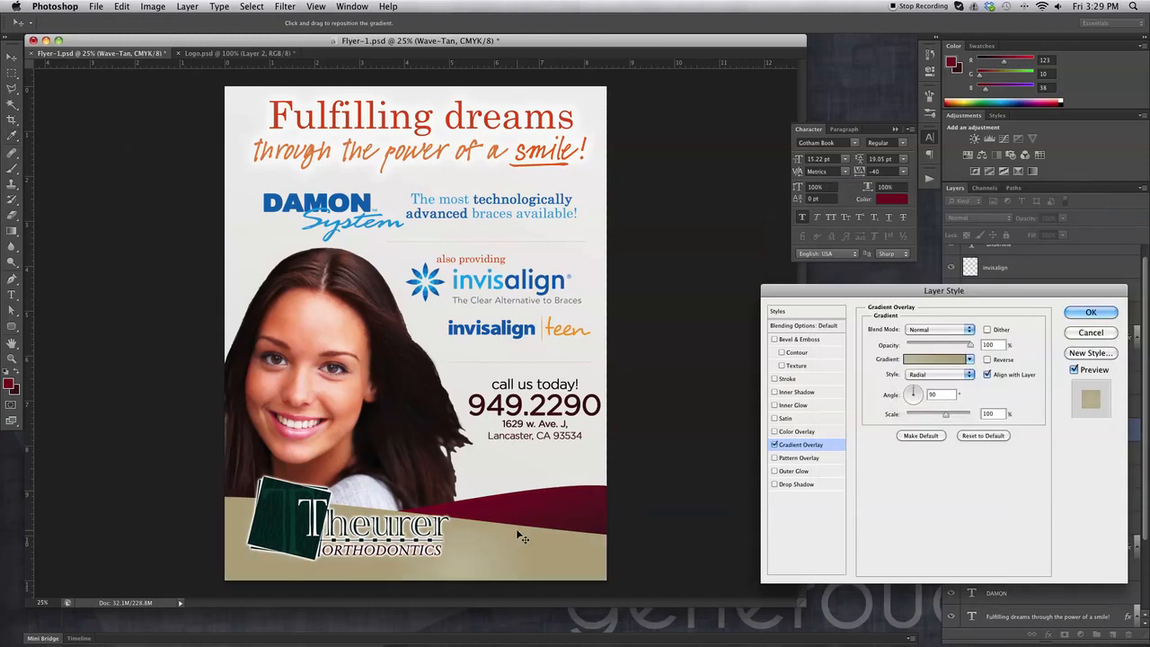
left_click(934, 375)
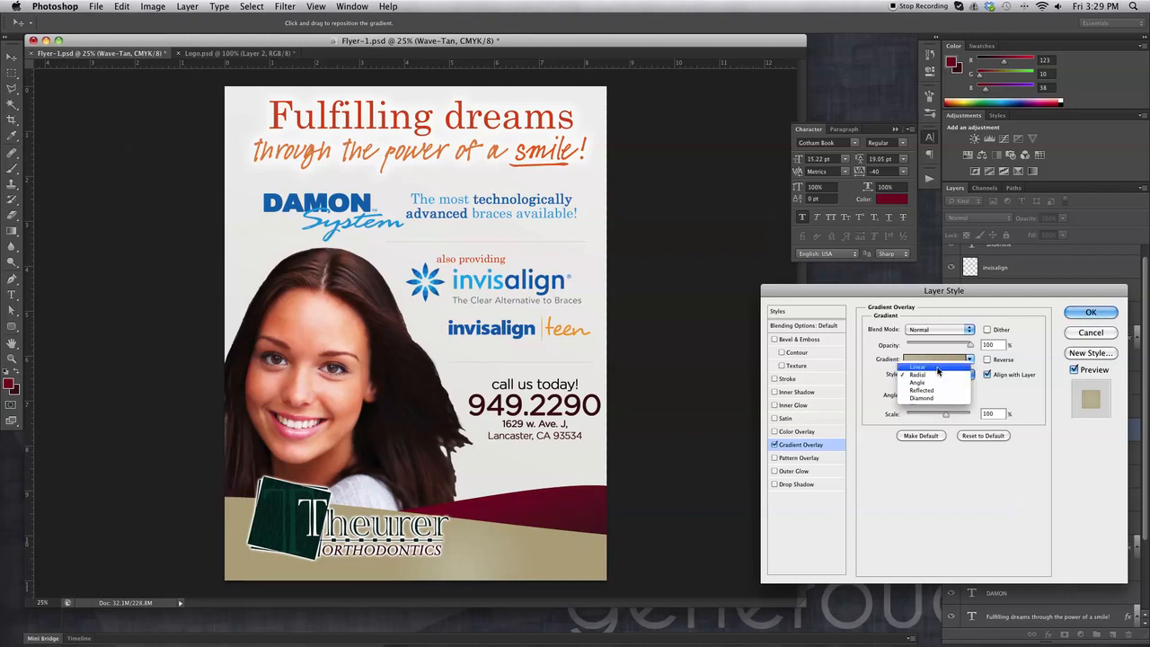
left_click(921, 366)
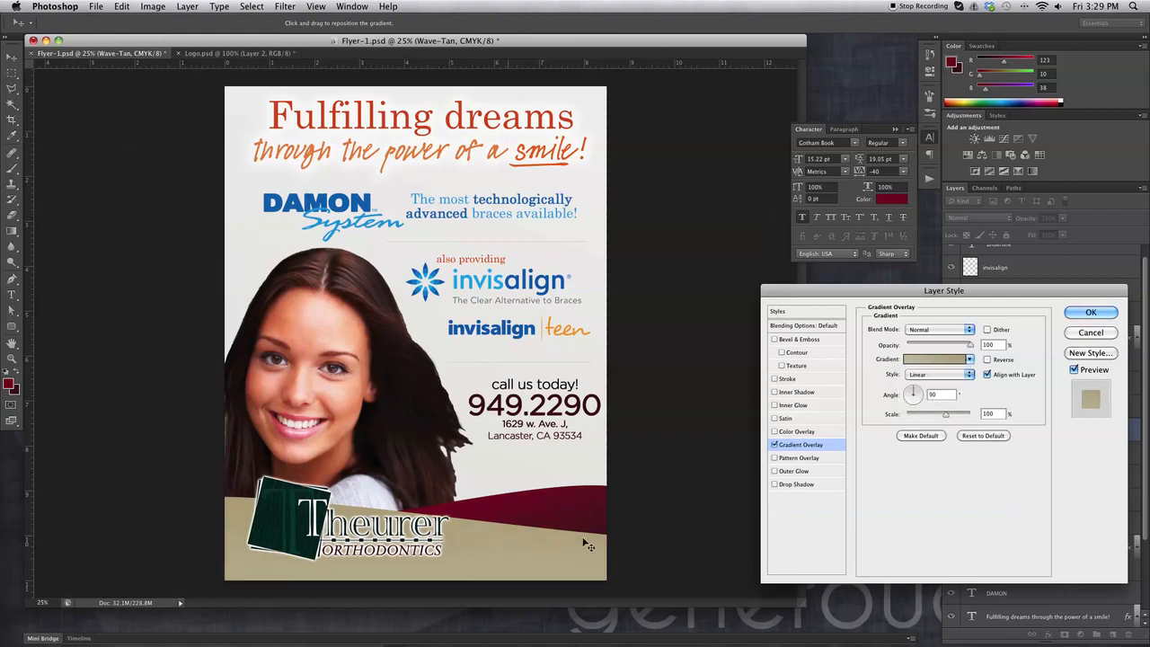
left_click(986, 360)
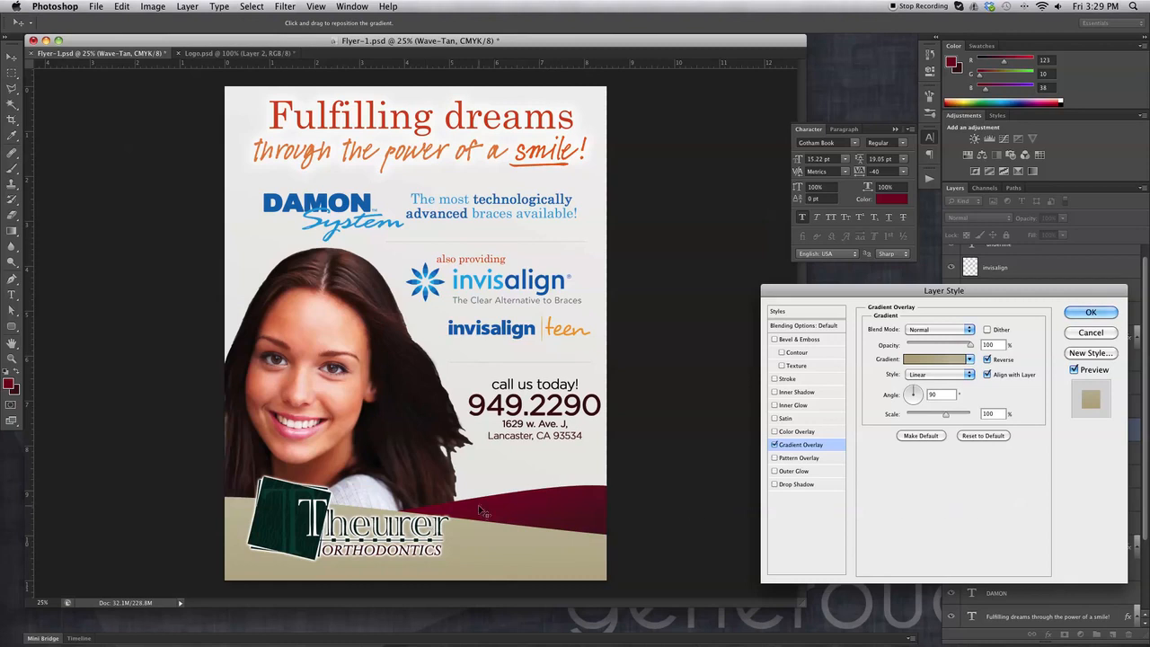
Apply the layer style, lower the red wave about 0.73 inch, and move the call-us text down.
left_click(1090, 312)
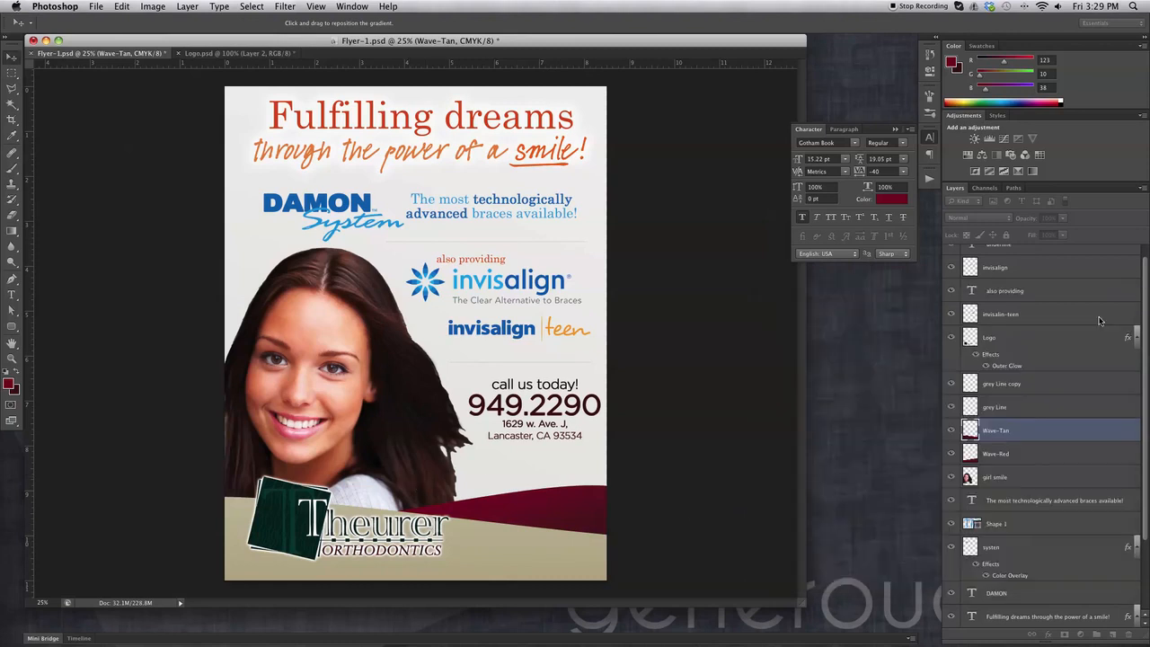
left_click_drag(575, 500, 597, 523)
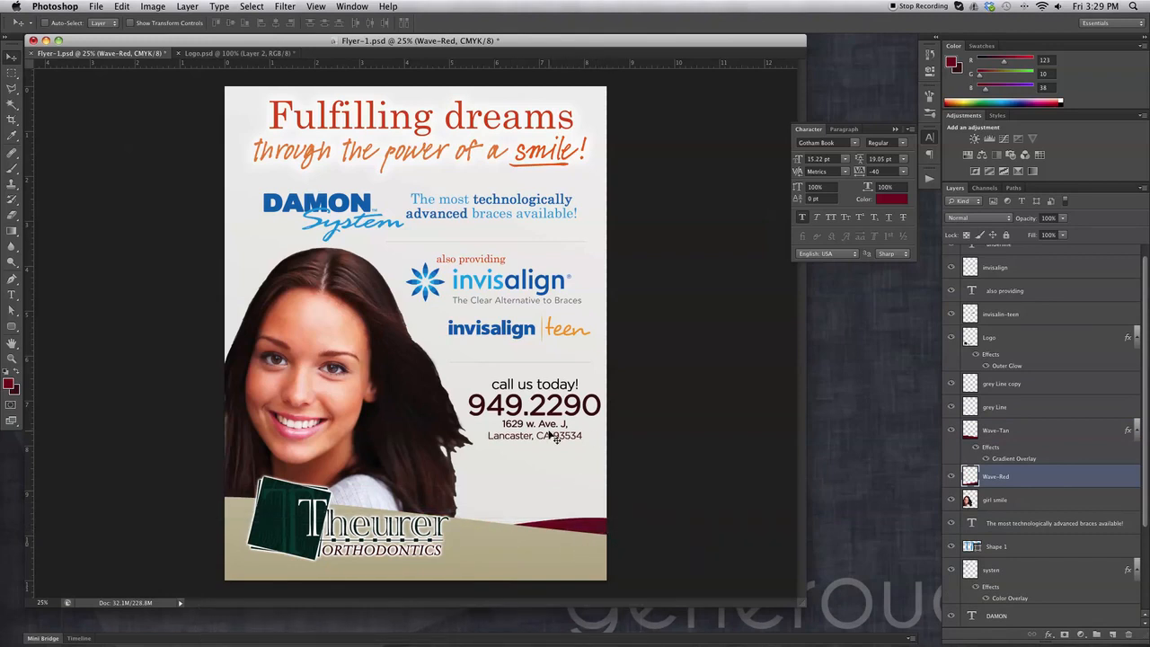
mouse_move(579, 444)
left_mouse_down()
mouse_move(573, 496)
mouse_move(575, 445)
left_mouse_up()
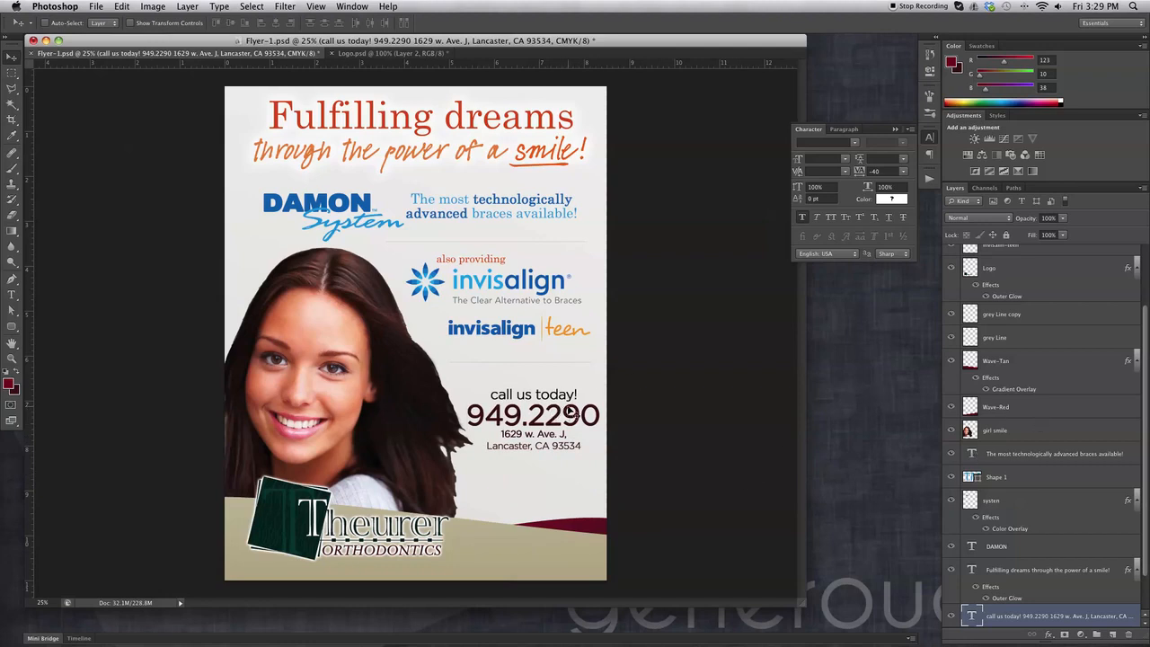
Select in turn the background, DAMON logo, girl smile and Logo layers.
left_click(571, 346)
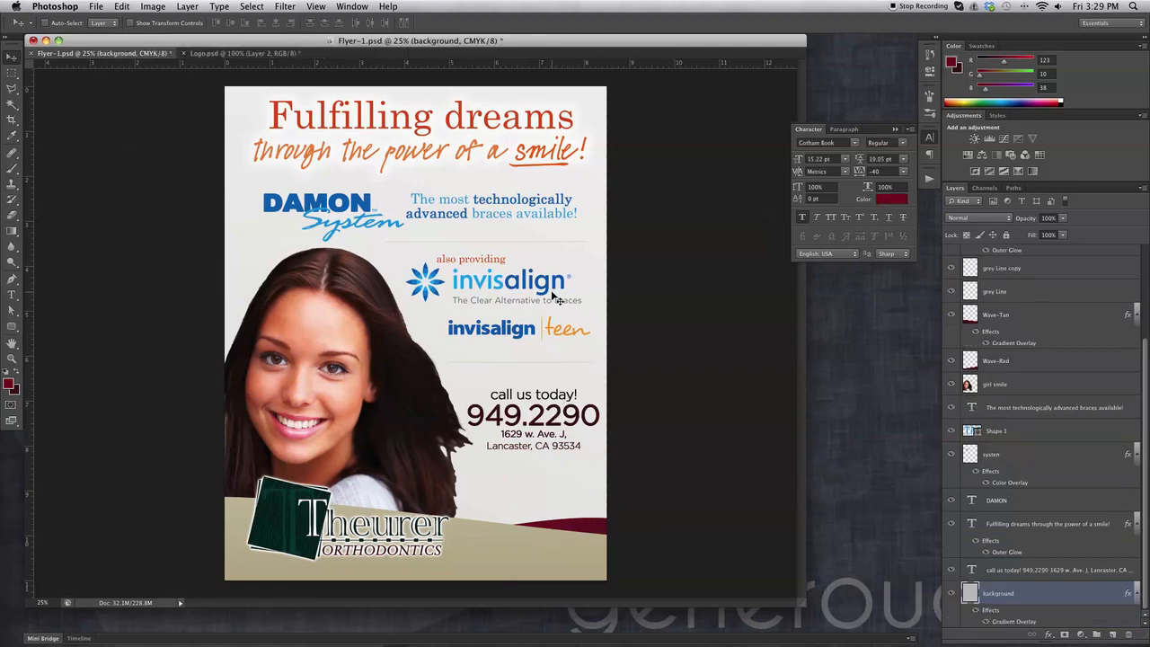
left_click(357, 209)
left_click(341, 307)
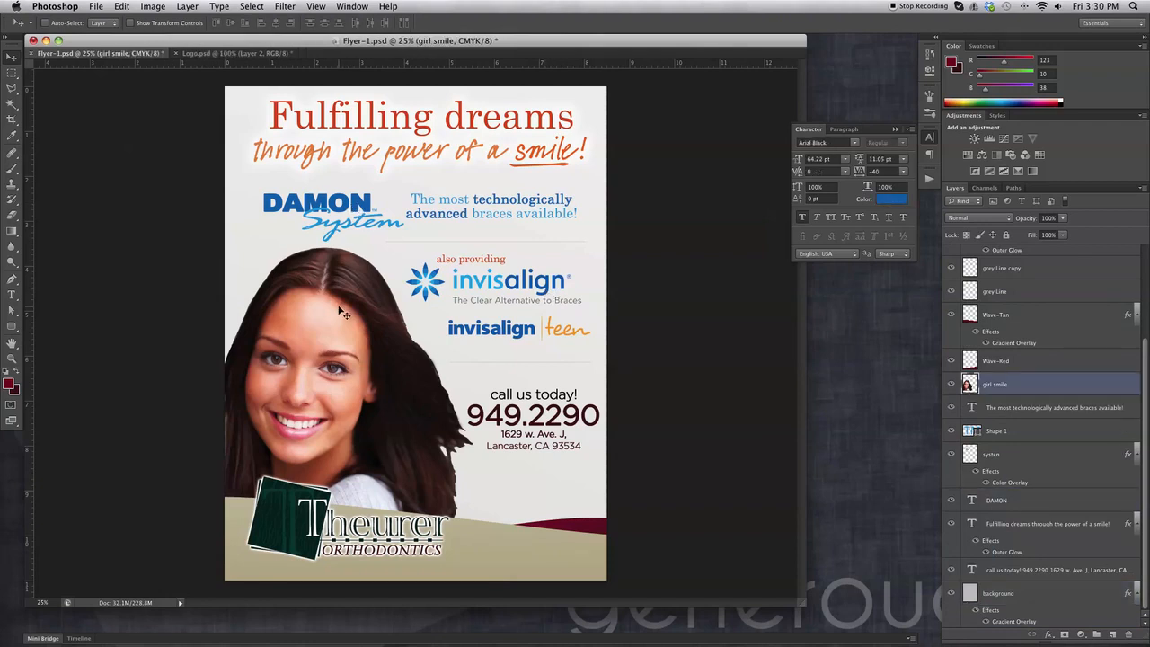
left_click(331, 533)
left_click(551, 411)
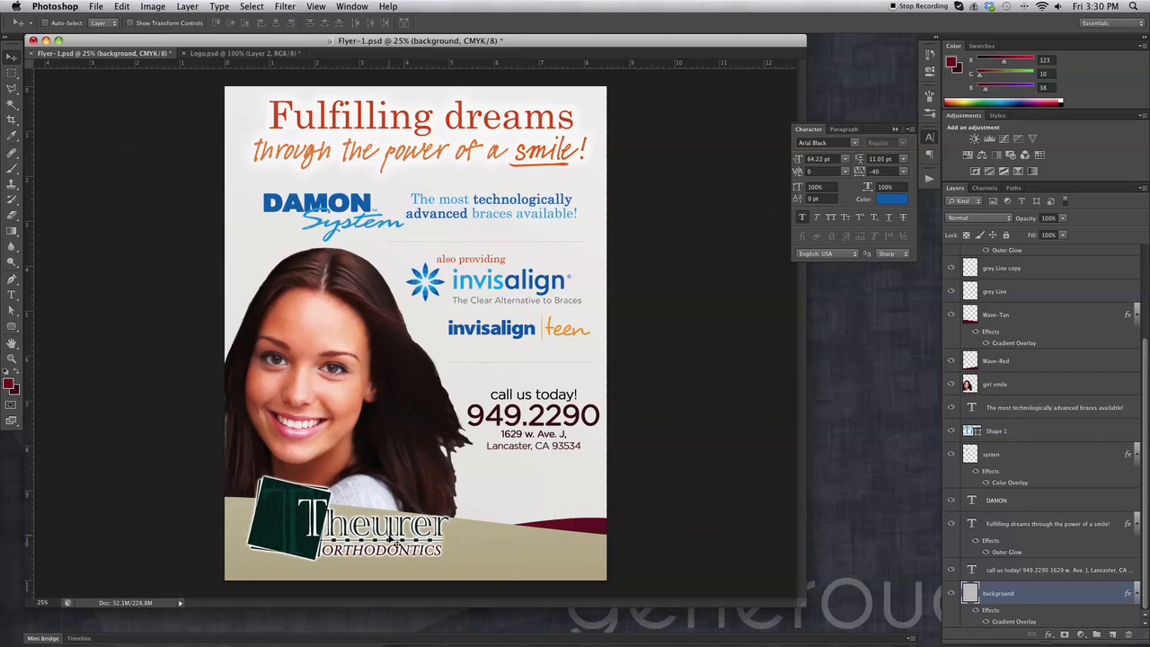
left_click(289, 519)
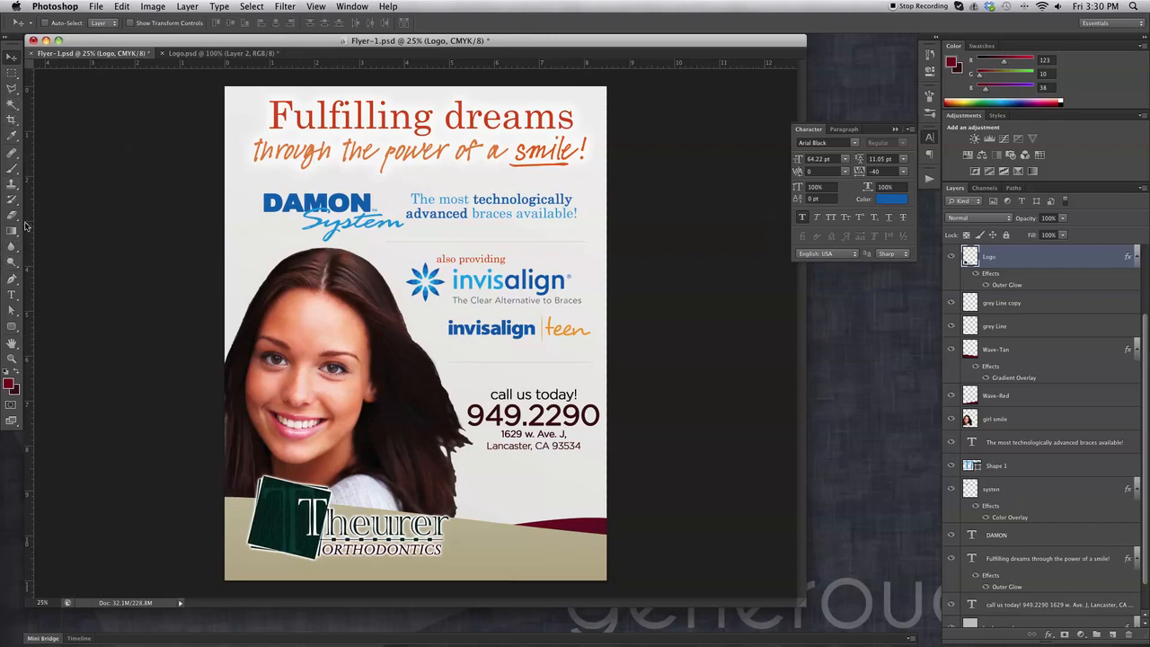
Draw trial two-anchor curved paths with the Pen tool, reverting each via History.
left_click(12, 278)
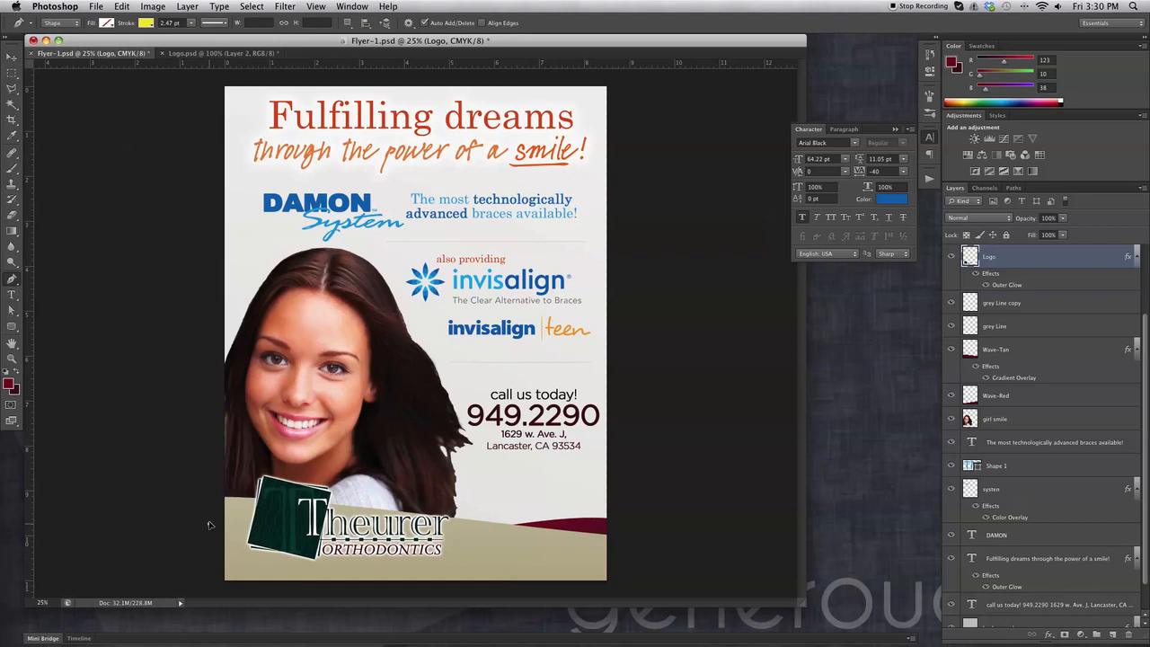
left_click_drag(209, 523, 207, 465)
left_click_drag(676, 523, 689, 609)
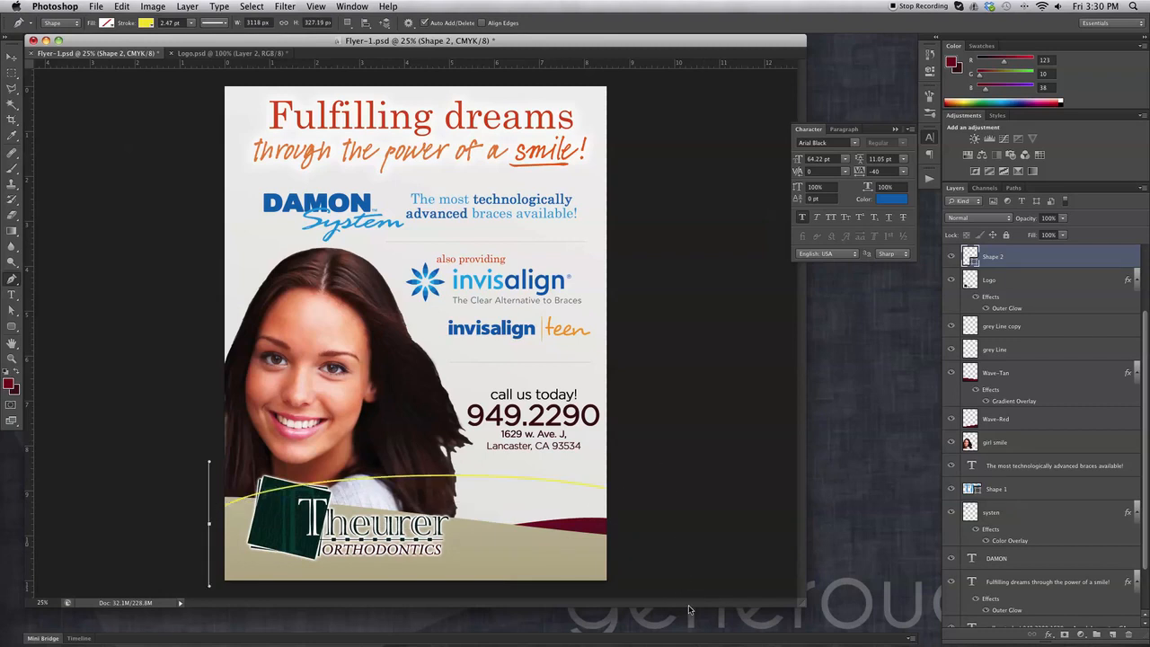
left_click(929, 55)
left_click(790, 222)
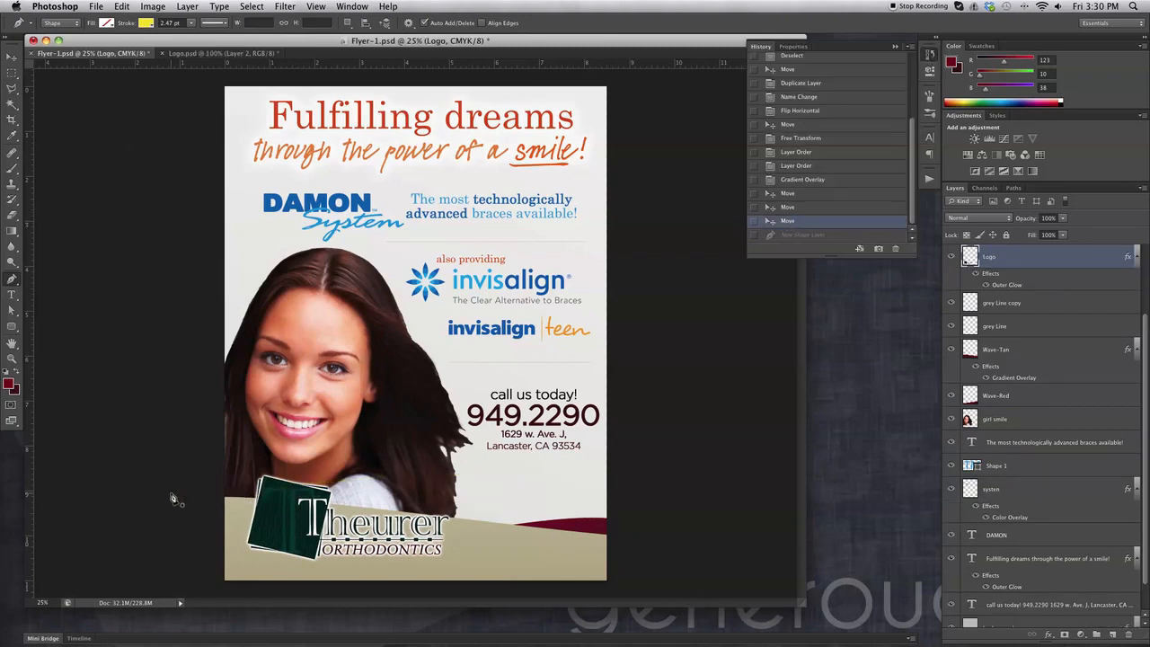
left_click_drag(202, 501, 202, 413)
left_click_drag(687, 500, 763, 489)
key("super+z")
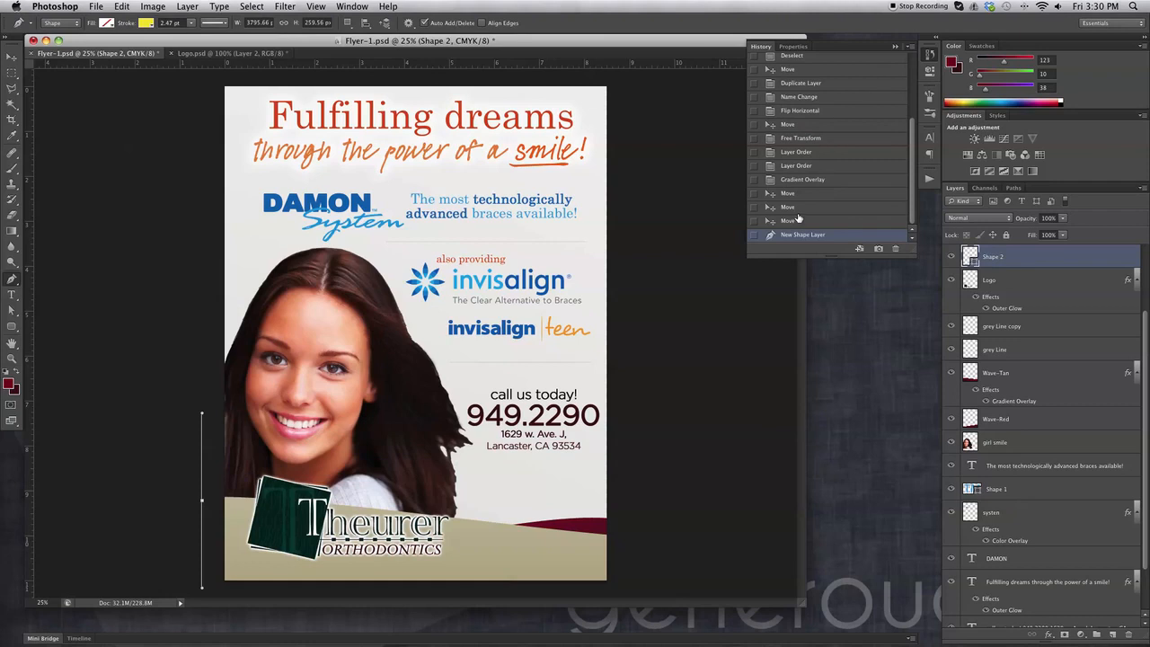
left_click(798, 223)
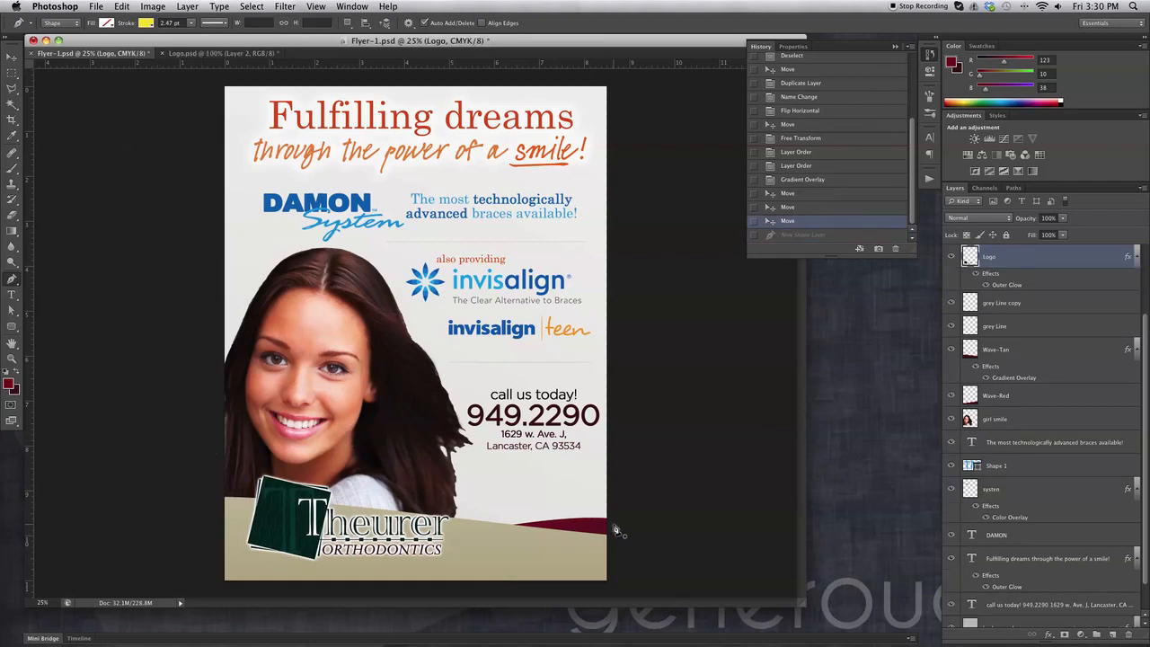
Delete the New Anchor Point and New Shape Layer states, then draw a fresh curve at eye level.
left_click_drag(638, 465, 638, 562)
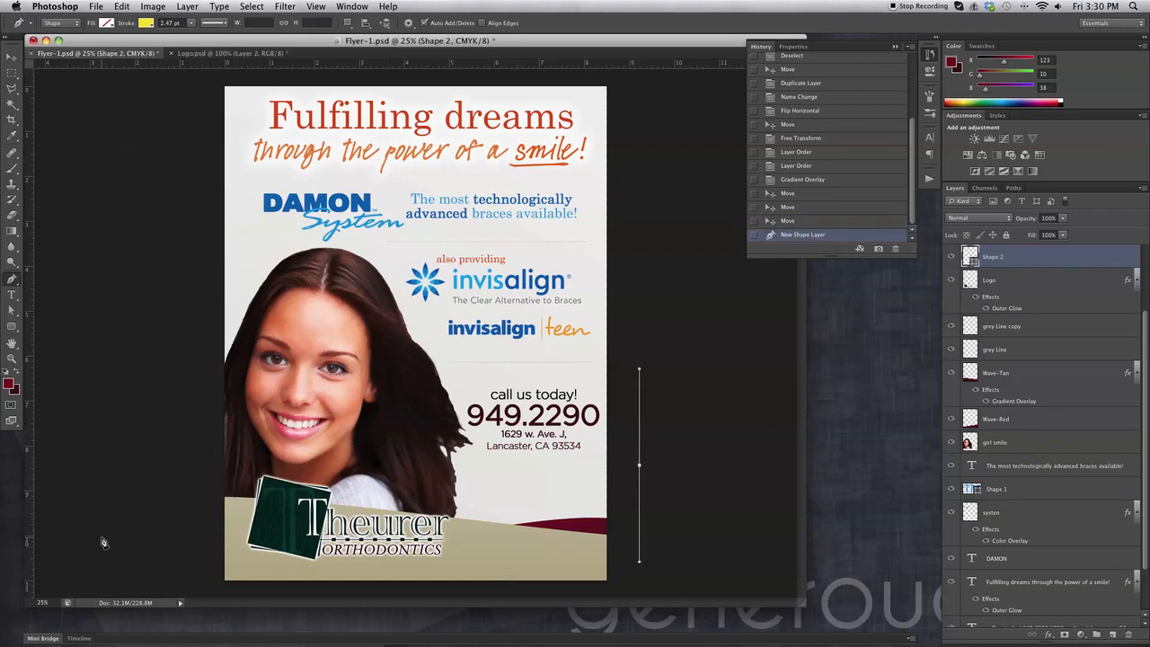
left_click_drag(165, 464, 164, 368)
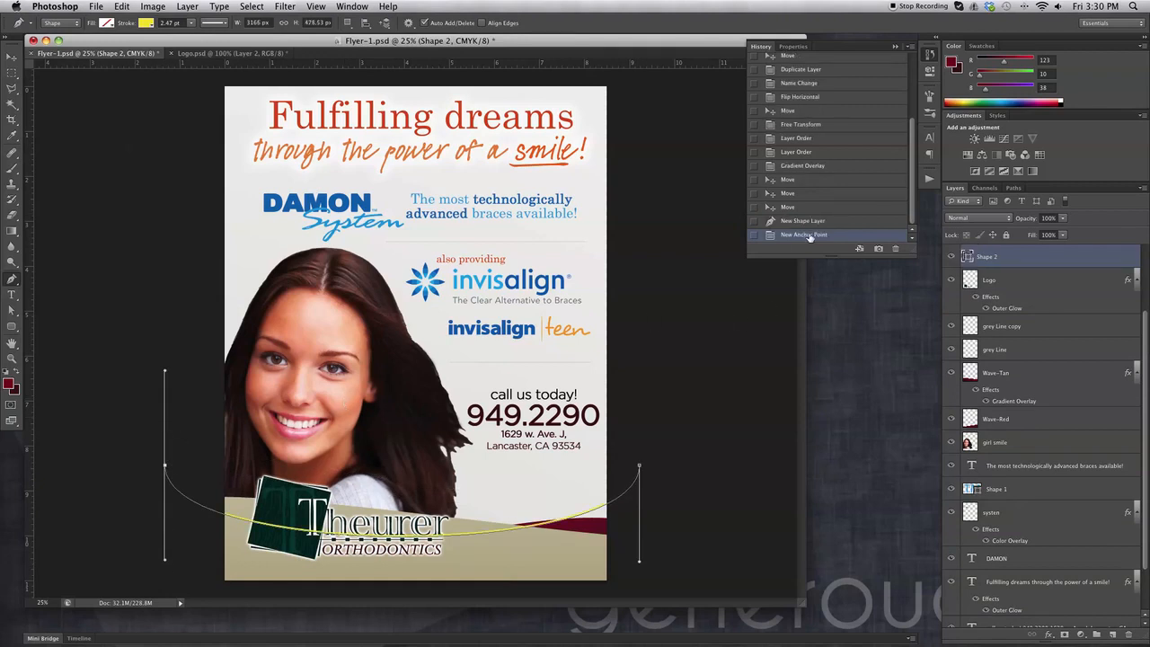
left_click(896, 248)
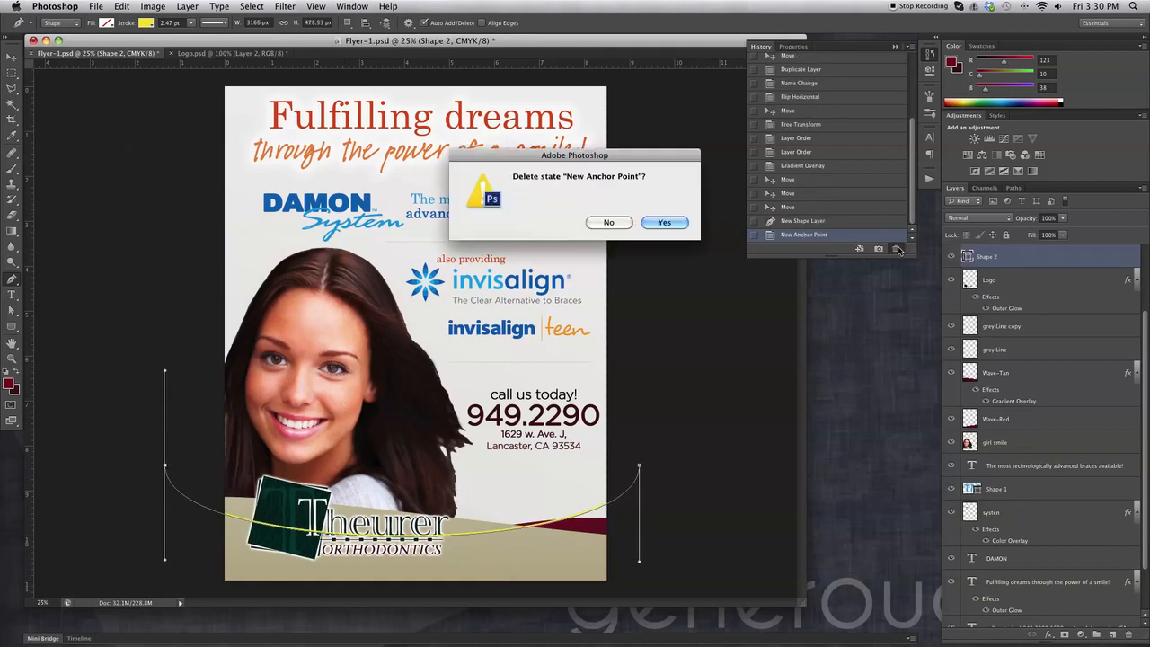
left_click(664, 224)
left_click(895, 249)
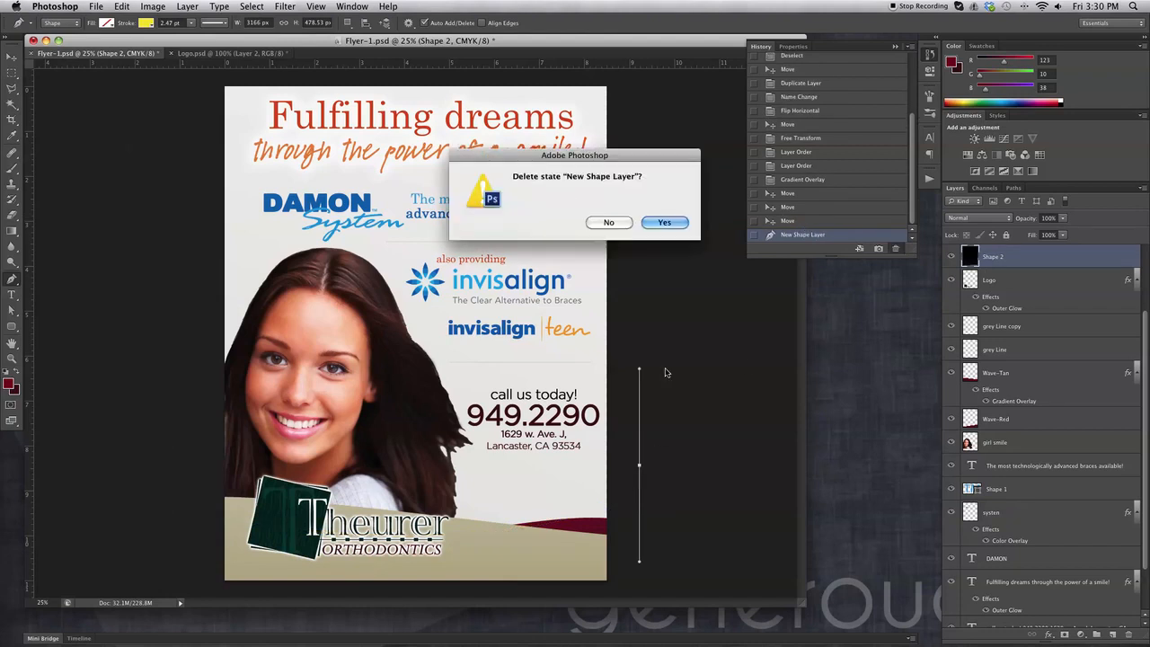
left_click(664, 222)
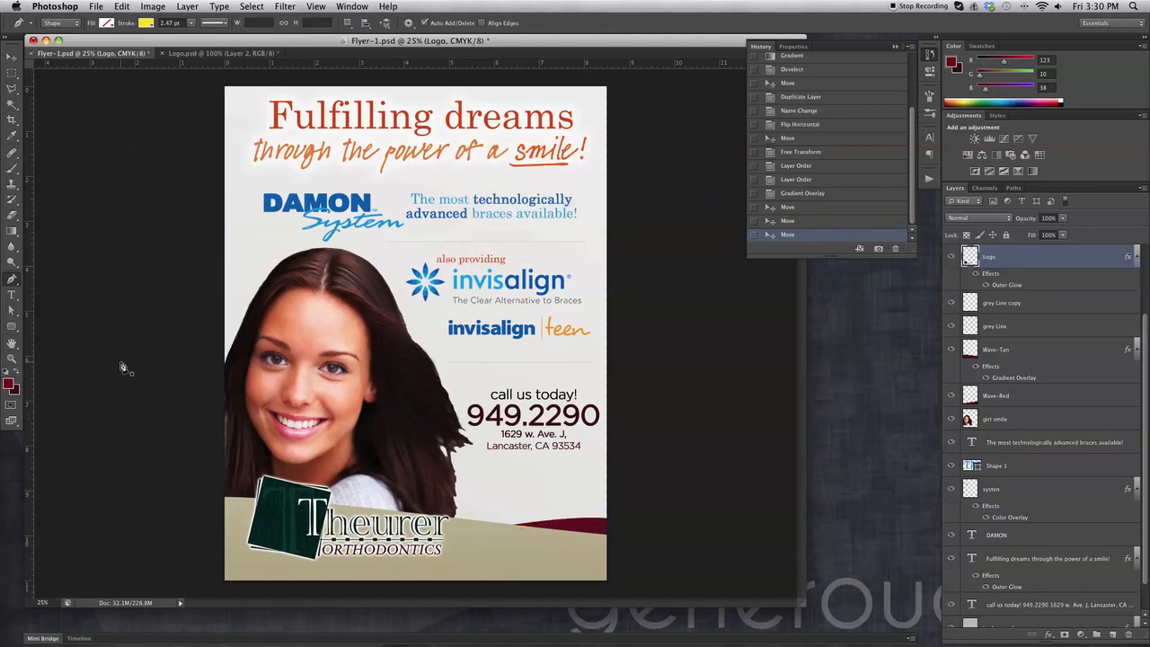
left_click_drag(168, 338, 168, 440)
left_click_drag(723, 337, 722, 415)
Close the wave path with two lower corners, fill it light grey, and remove its stroke.
left_click(697, 518)
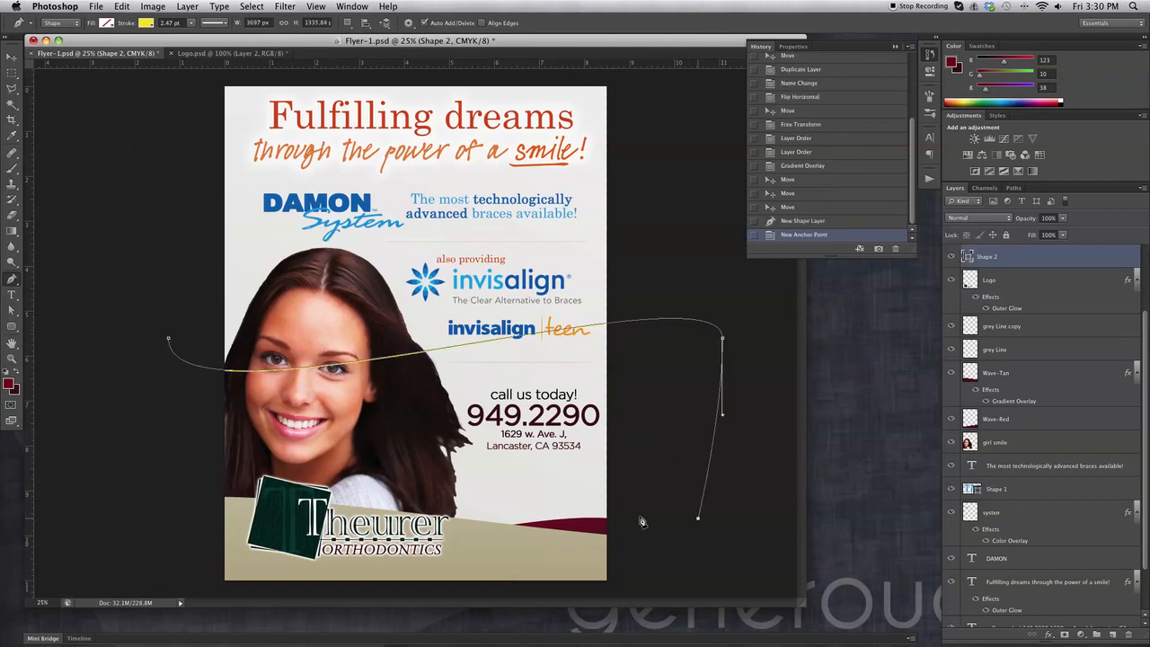
left_click(131, 519)
left_click(168, 339)
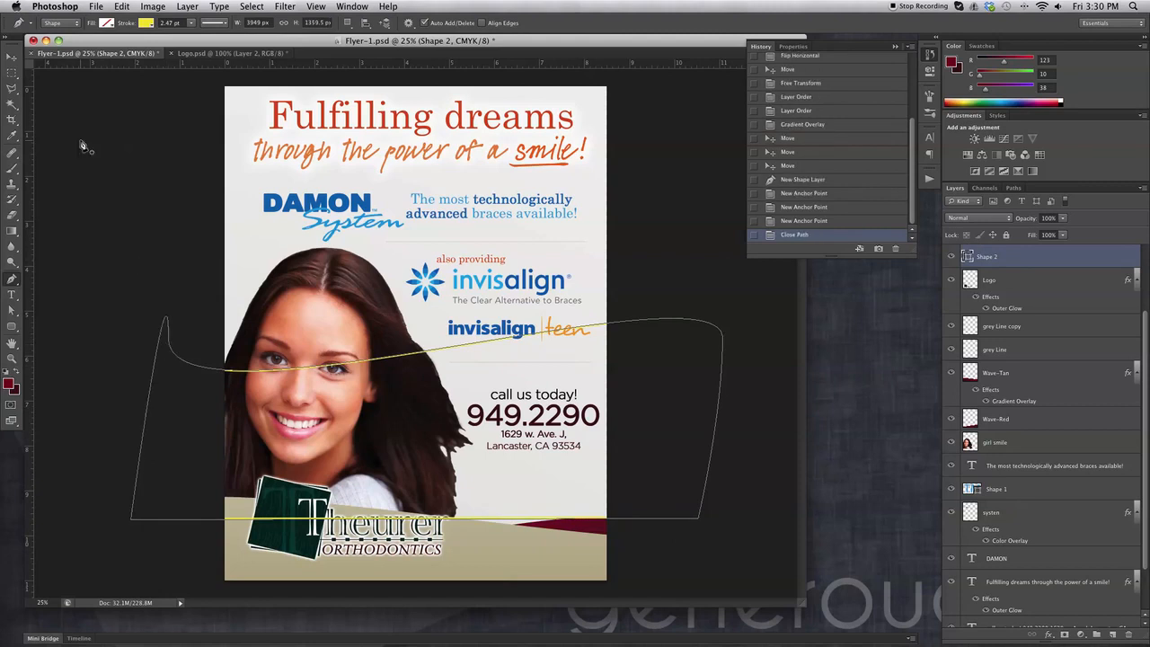
left_click(107, 22)
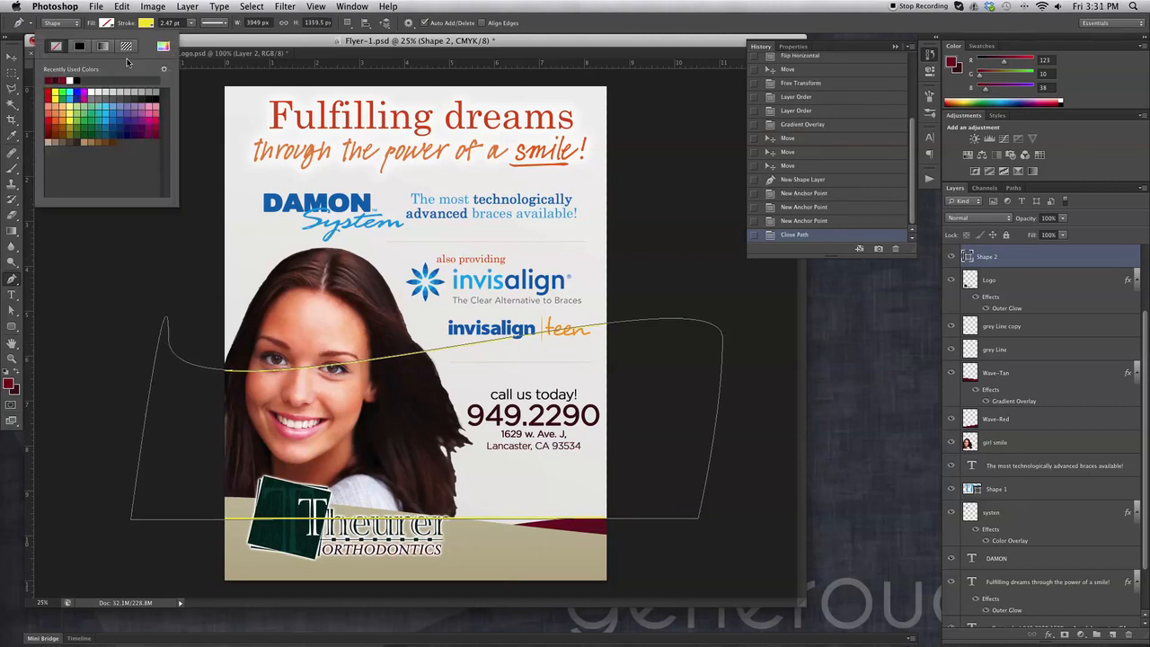
left_click(55, 141)
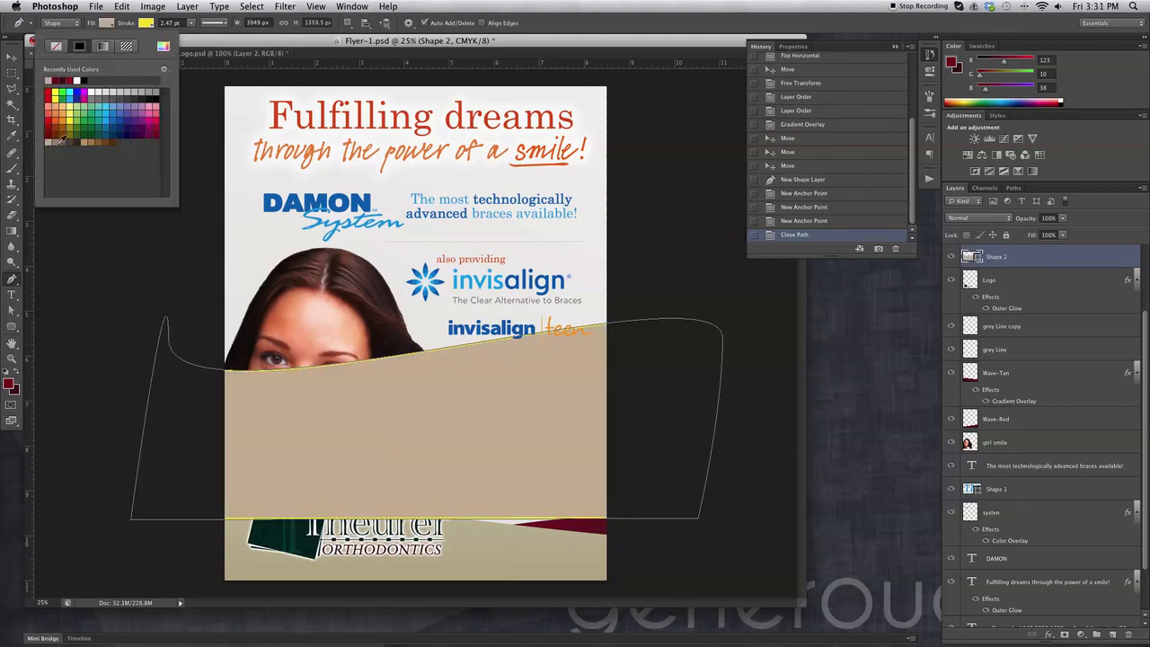
left_click(113, 93)
left_click(100, 92)
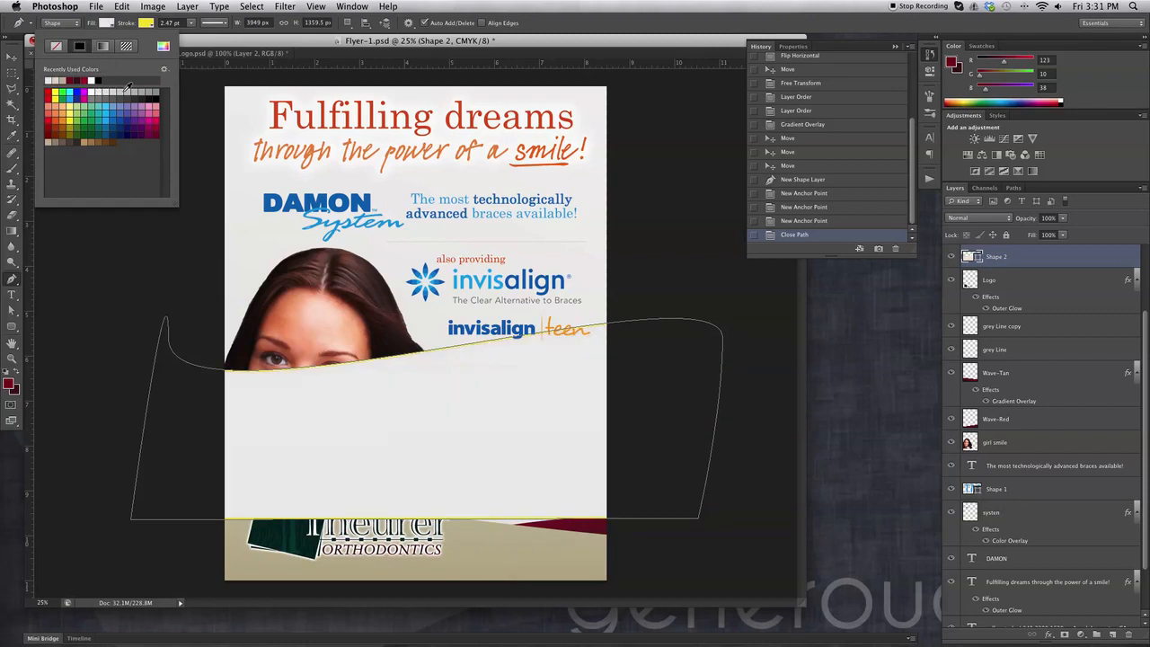
left_click(136, 24)
left_click(95, 46)
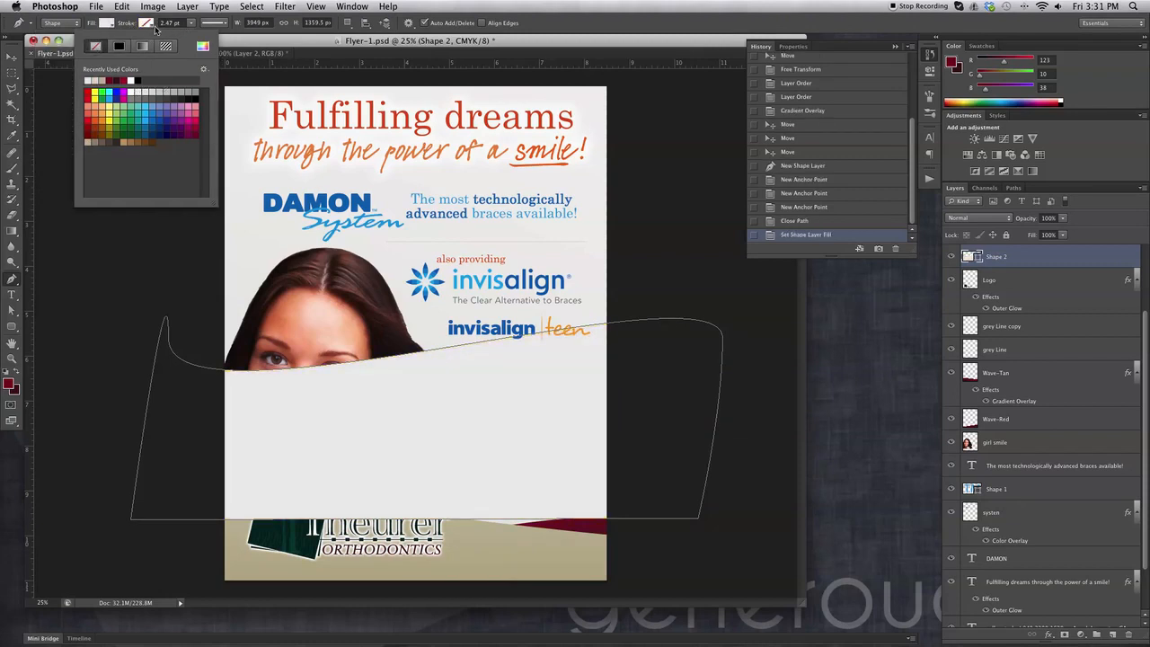
left_click(149, 24)
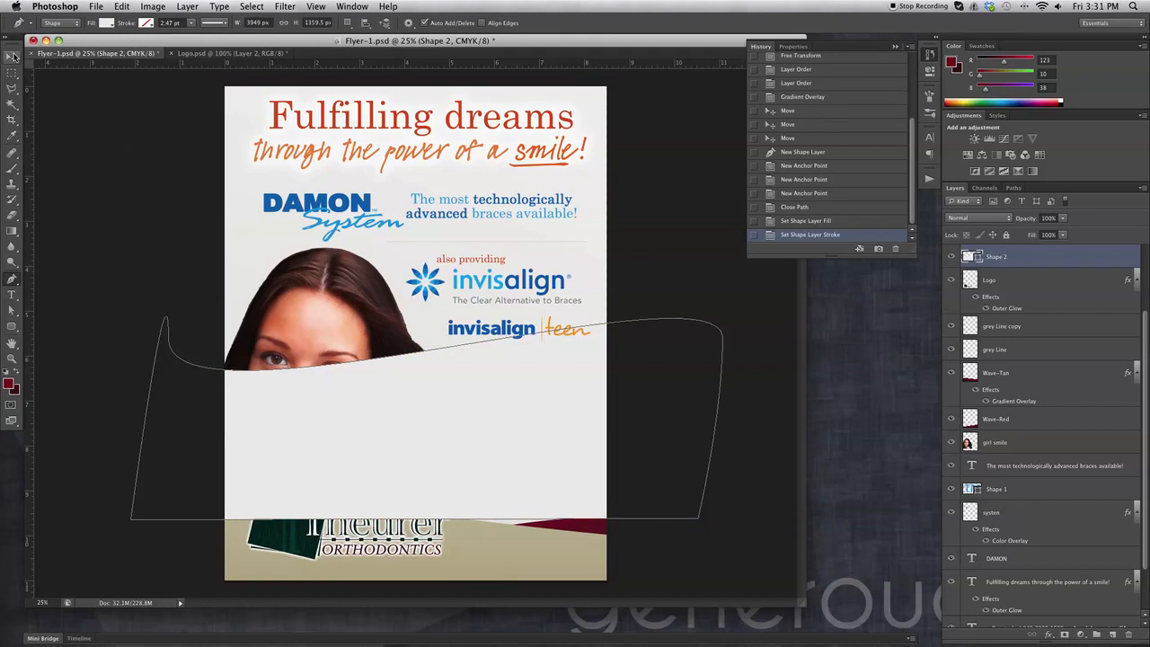
Move the grey wave down toward the bottom of the flyer.
left_click(12, 56)
left_click_drag(368, 449, 365, 607)
left_click_drag(457, 506, 456, 555)
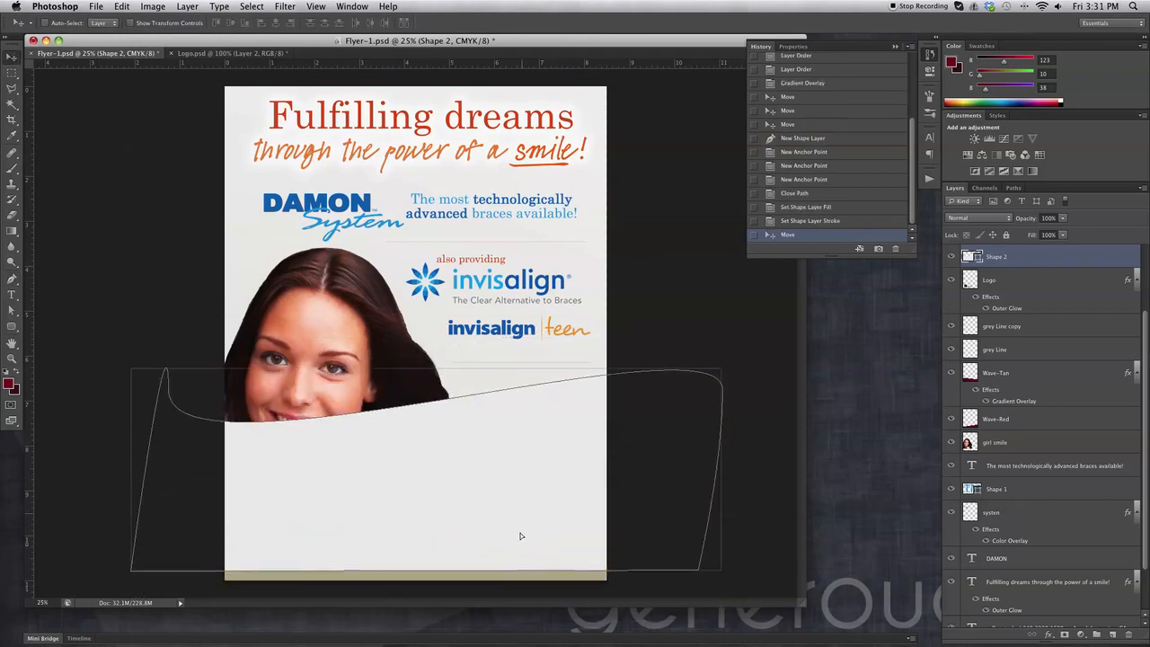
left_click_drag(527, 481, 518, 570)
left_click_drag(549, 525, 525, 556)
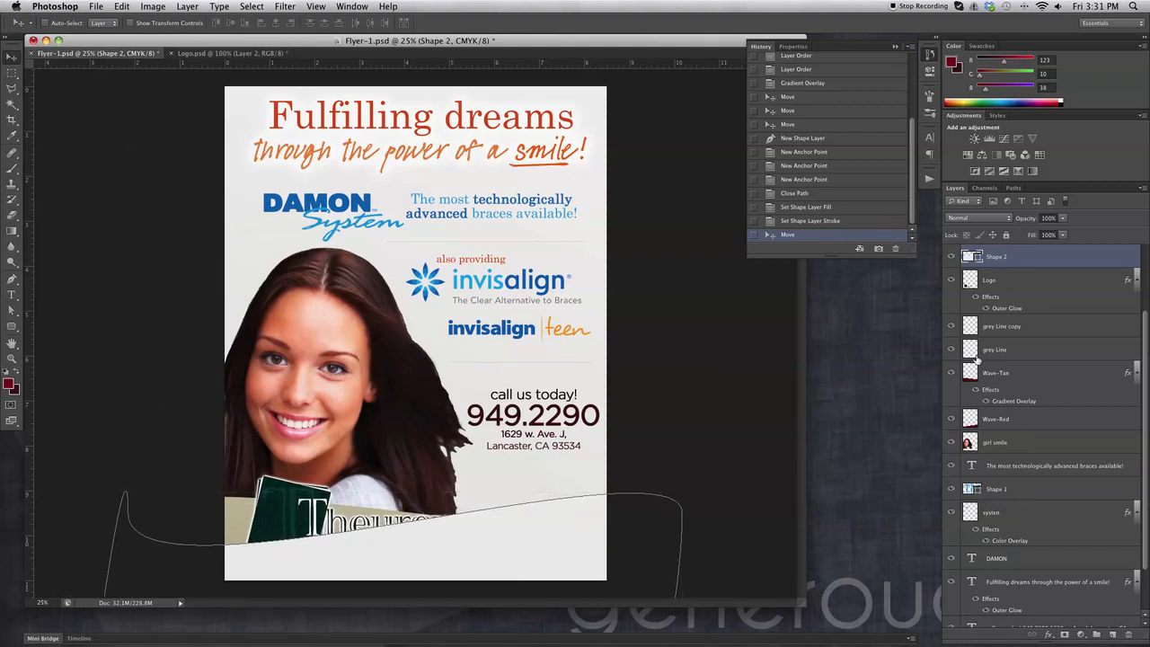
Restack the grey wave below Wave-Red and above Wave-Tan, nudging the red and tan waves.
left_click_drag(1035, 261, 1008, 393)
left_click(1011, 423)
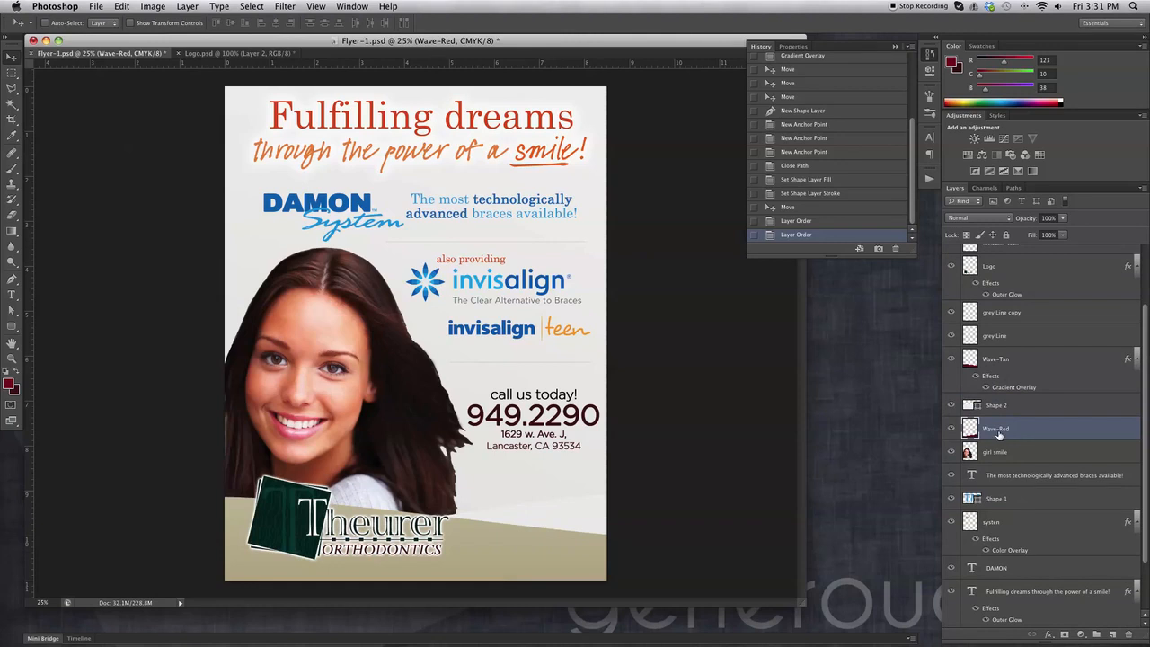
key("Down")
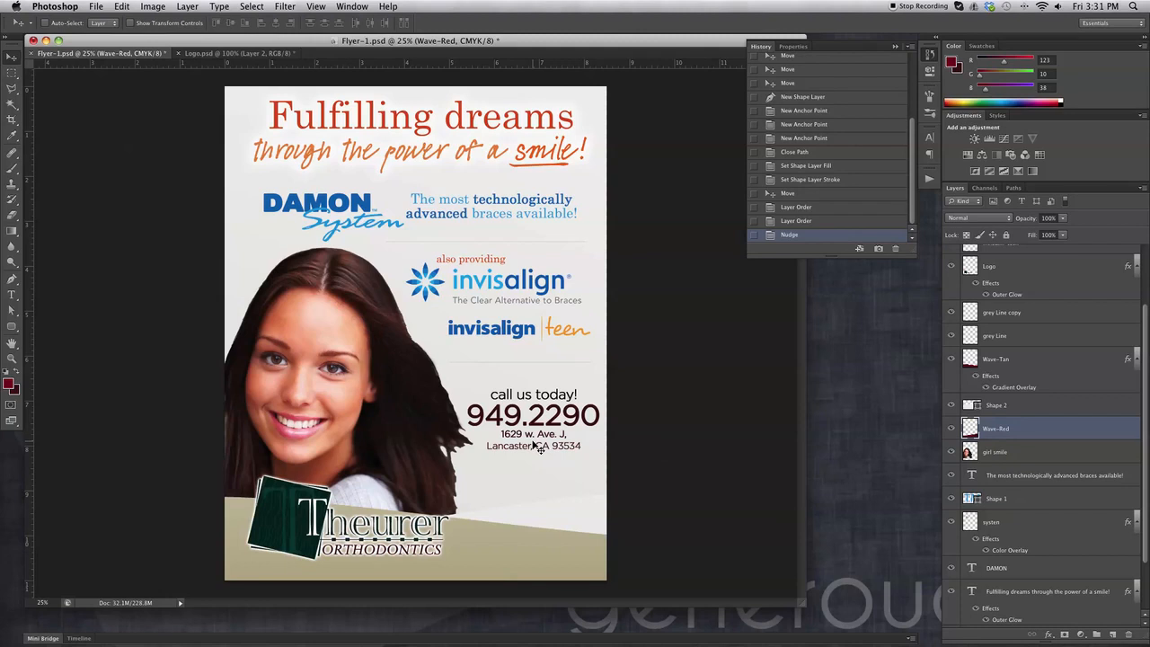
mouse_move(544, 491)
left_mouse_down()
mouse_move(542, 480)
mouse_move(543, 497)
left_mouse_up()
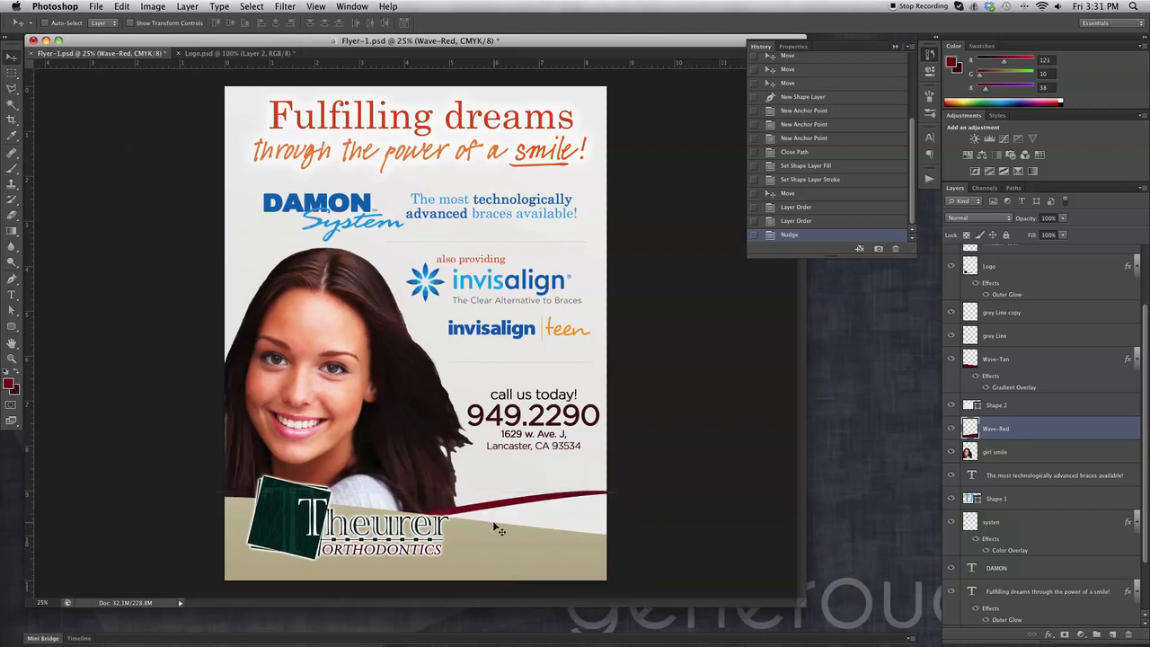
left_click_drag(1008, 364, 1020, 425)
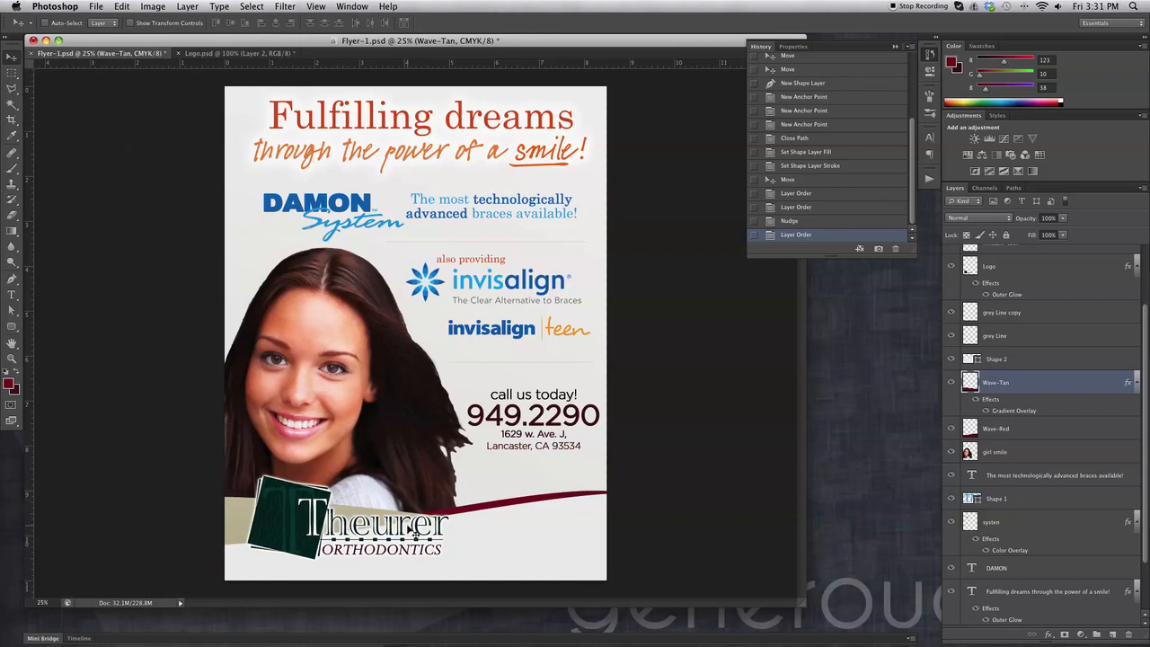
left_click_drag(242, 523, 240, 535)
Stretch the grey wave wider and flatter with Free Transform, then lower it slightly.
key("alt+bracketright")
key("super+t")
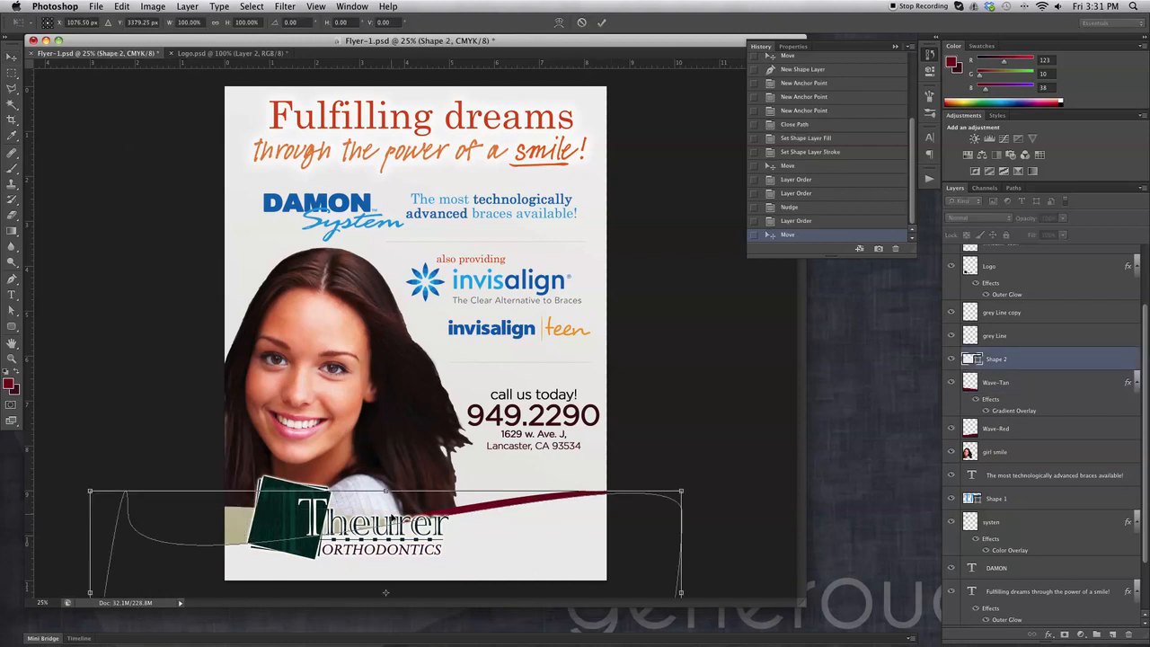
left_click_drag(89, 592, 1, 593)
left_click_drag(552, 537, 419, 537)
left_click_drag(546, 491, 665, 519)
mouse_move(567, 542)
left_mouse_down()
mouse_move(538, 529)
mouse_move(564, 532)
left_mouse_up()
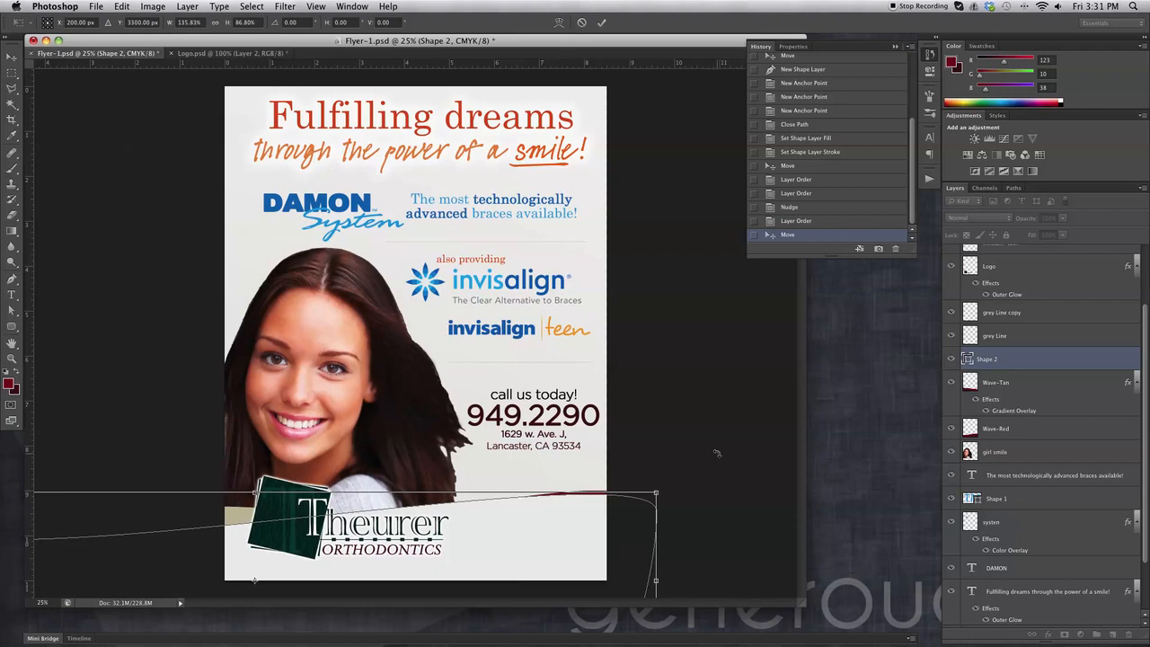
key("Return")
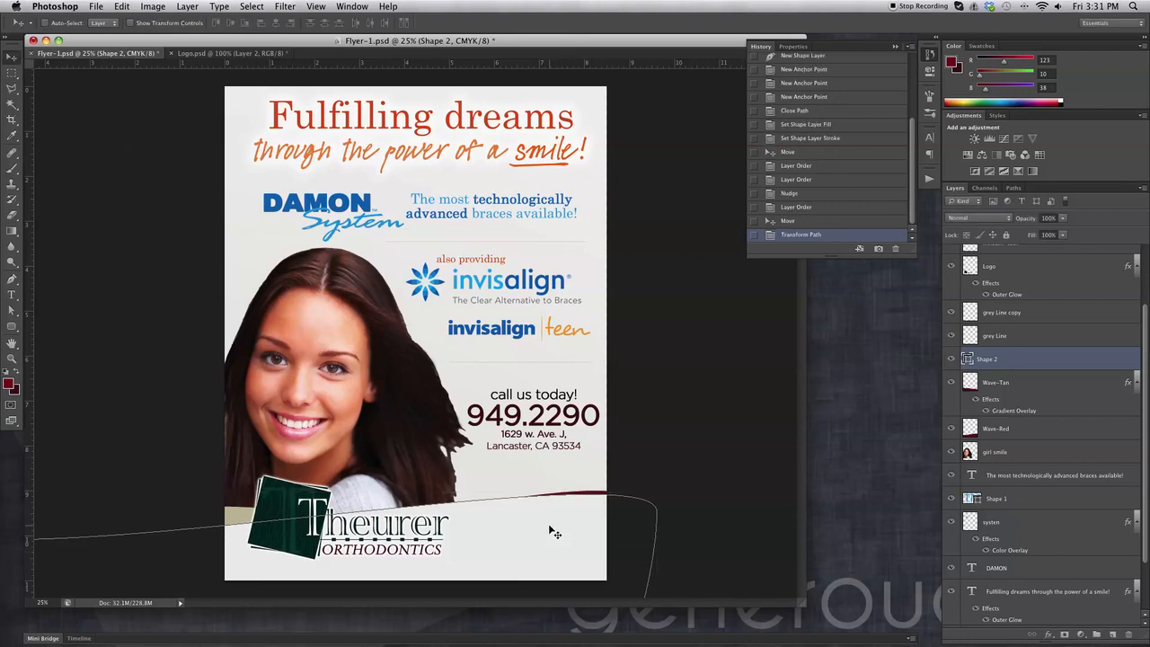
left_click_drag(554, 528, 555, 535)
left_click(240, 524, "ctrl")
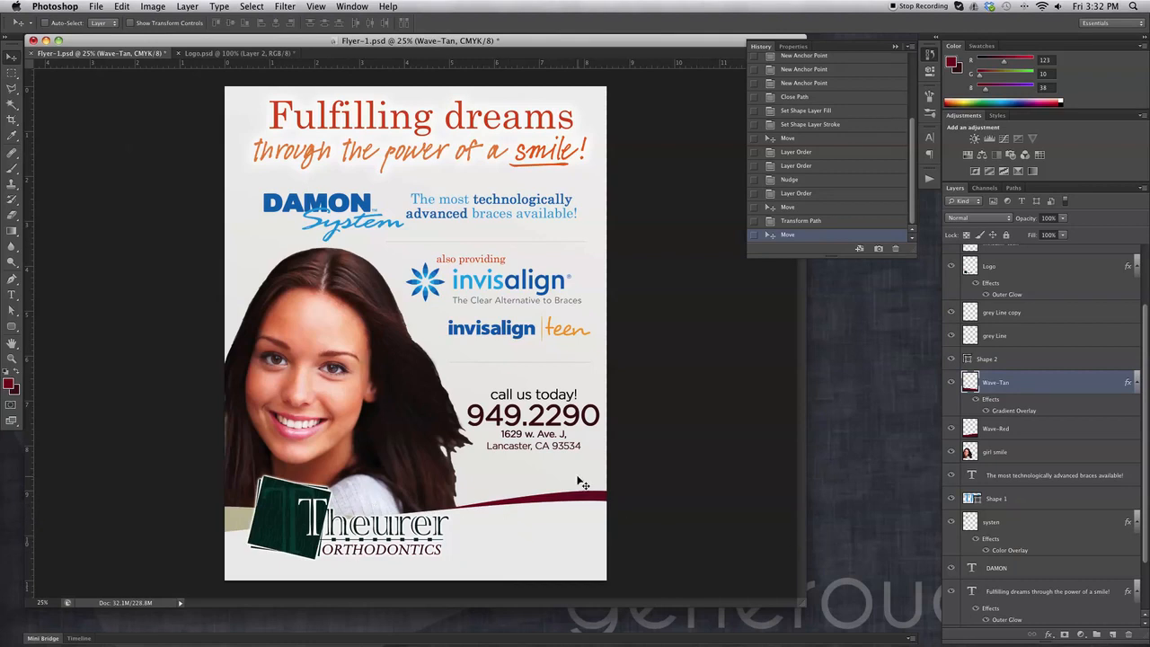
Delete the Wave-Tan, Wave-Red and grey Shape 2 layers.
left_click(1035, 432, "shift")
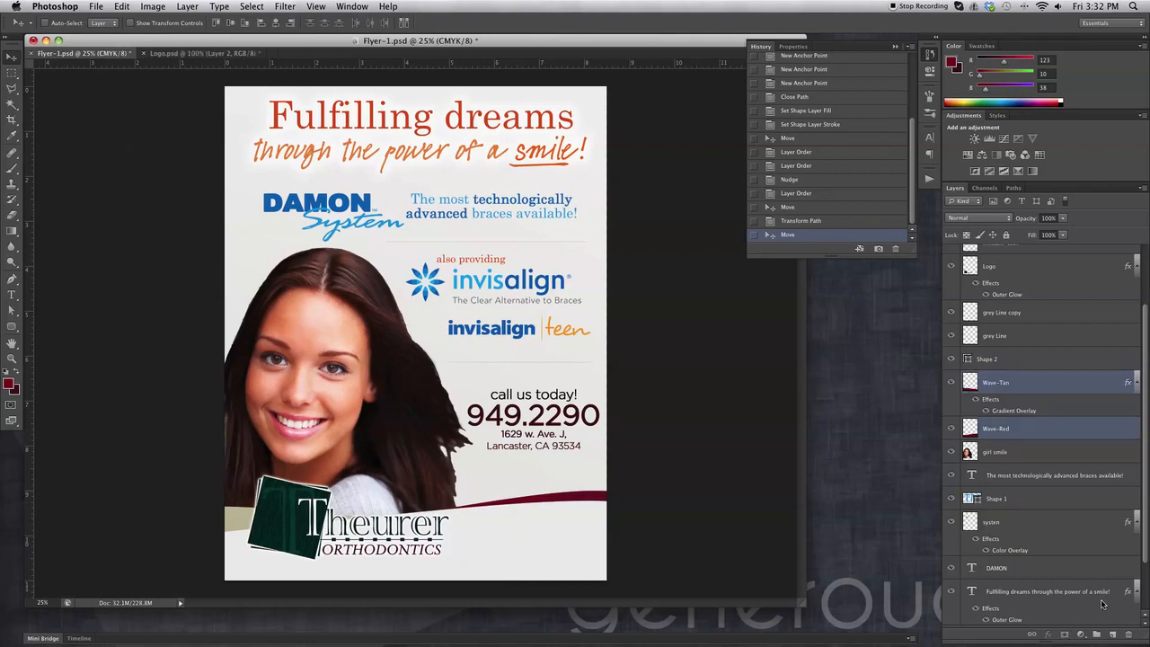
left_click(1128, 634)
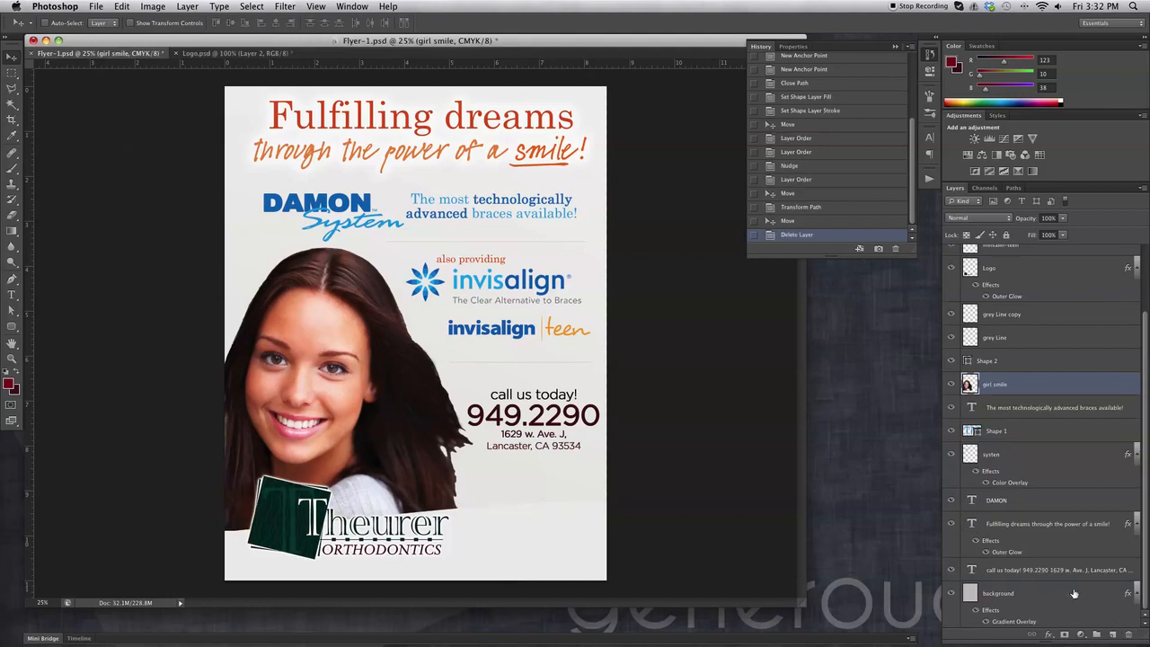
left_click(516, 545)
left_click(1129, 634)
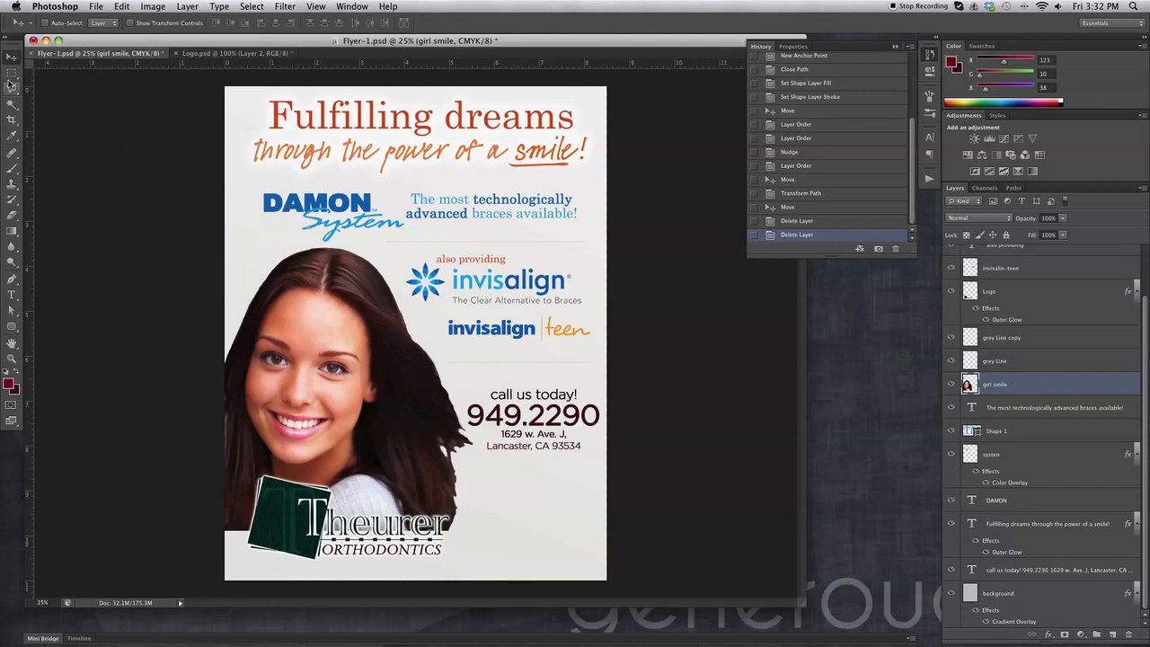
left_click(12, 330)
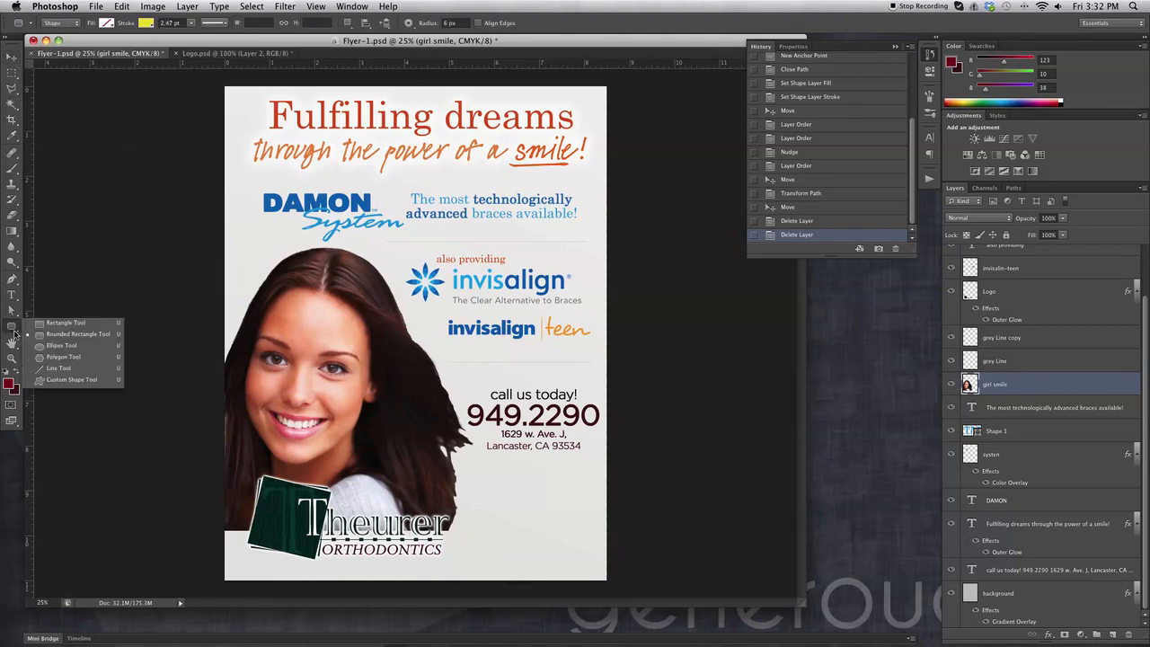
Draw a rectangle across the flyer's bottom, filled red with no stroke.
left_click(50, 324)
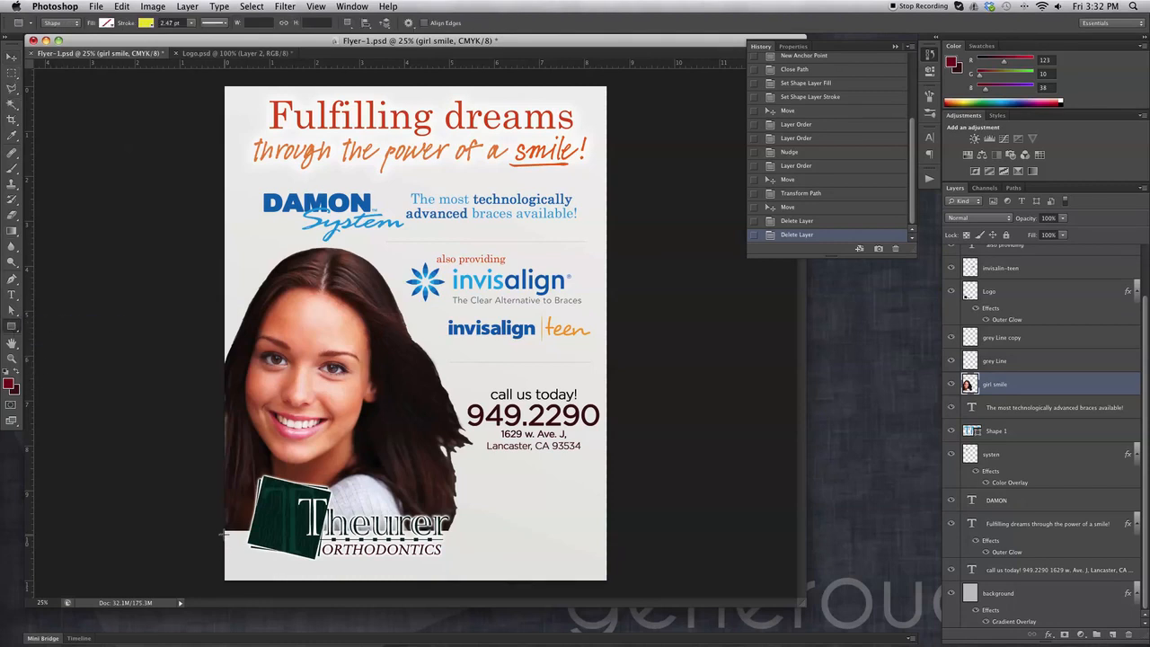
left_click_drag(215, 519, 605, 582)
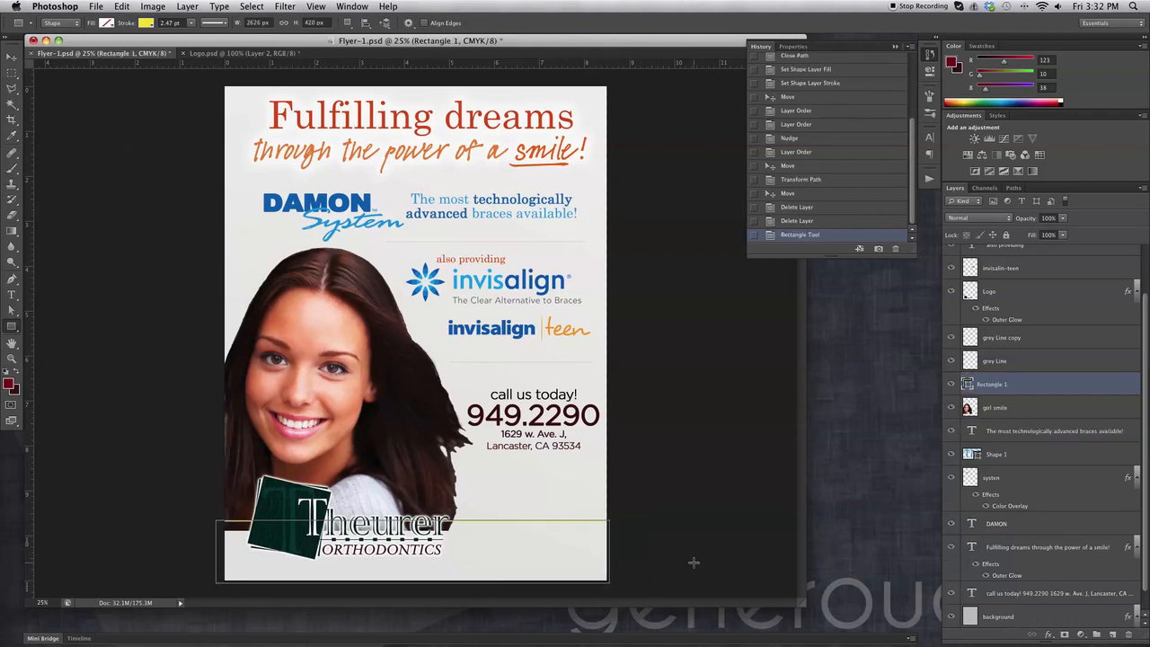
left_click(106, 23)
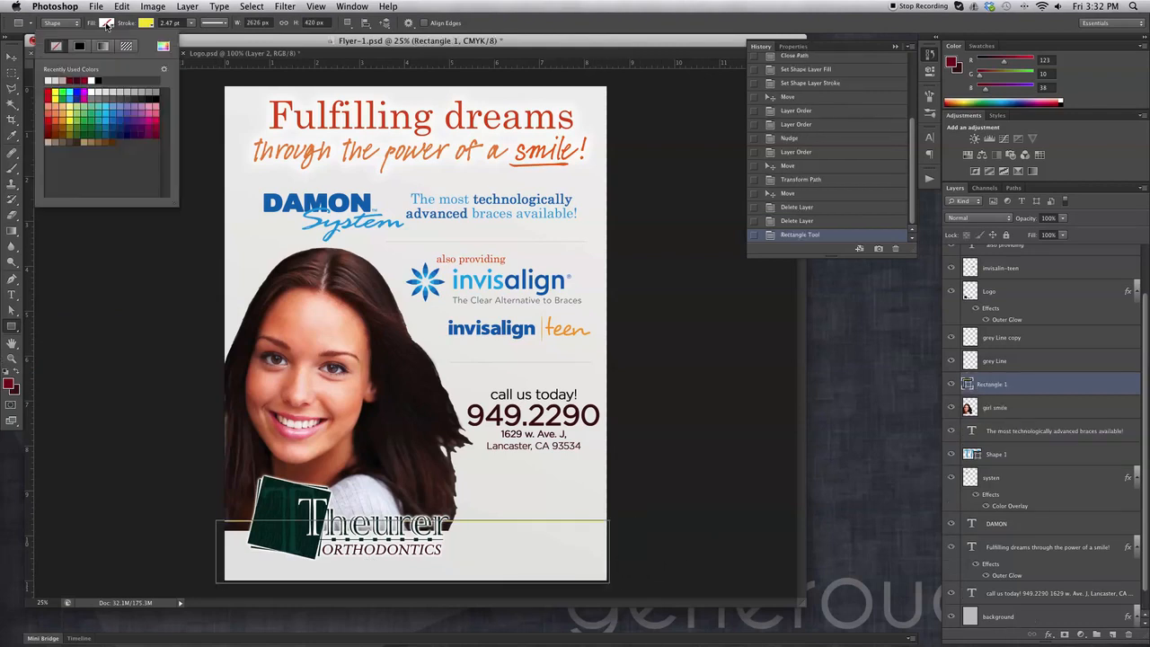
left_click(50, 94)
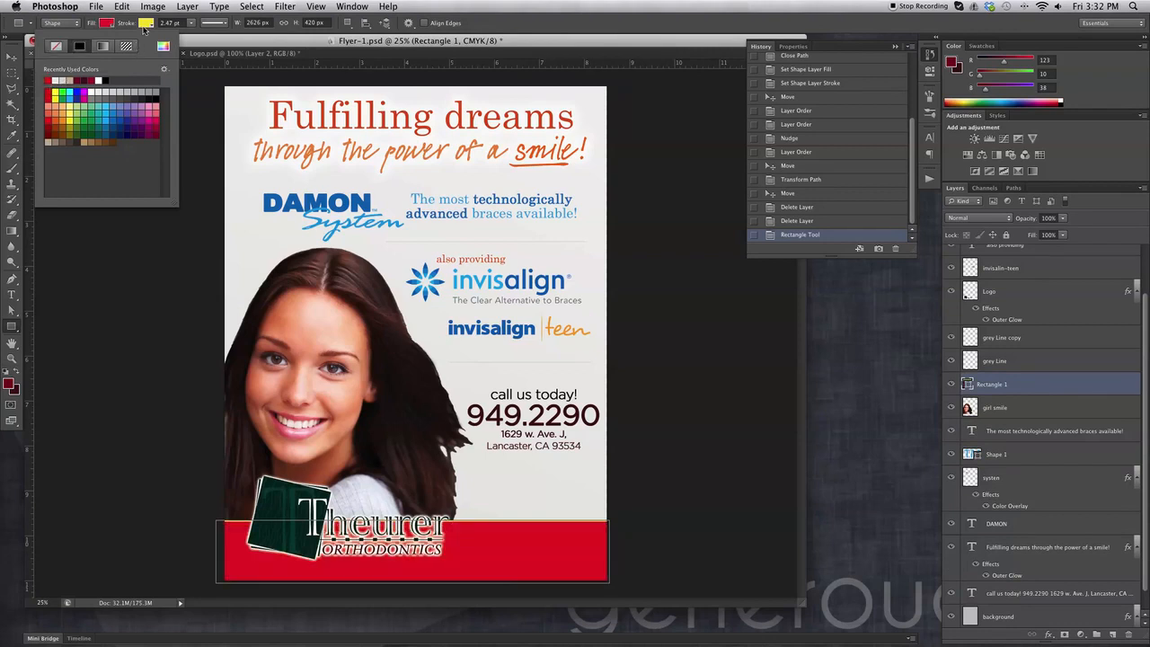
left_click(144, 25)
left_click(98, 48)
left_click(160, 29)
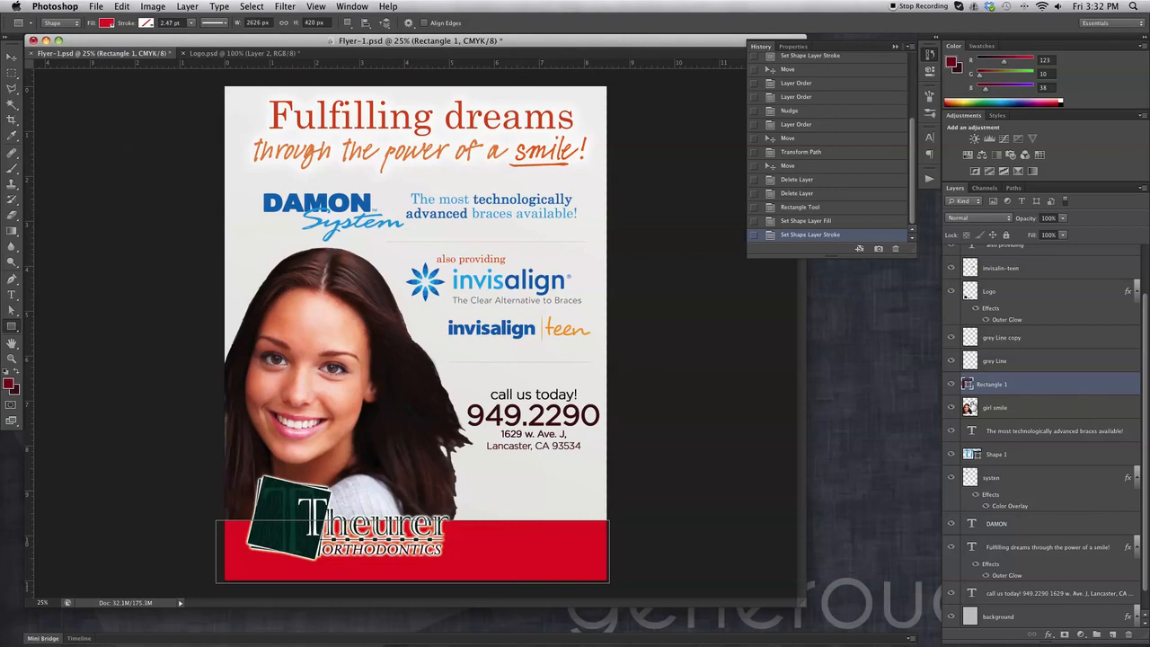
left_click(1049, 633)
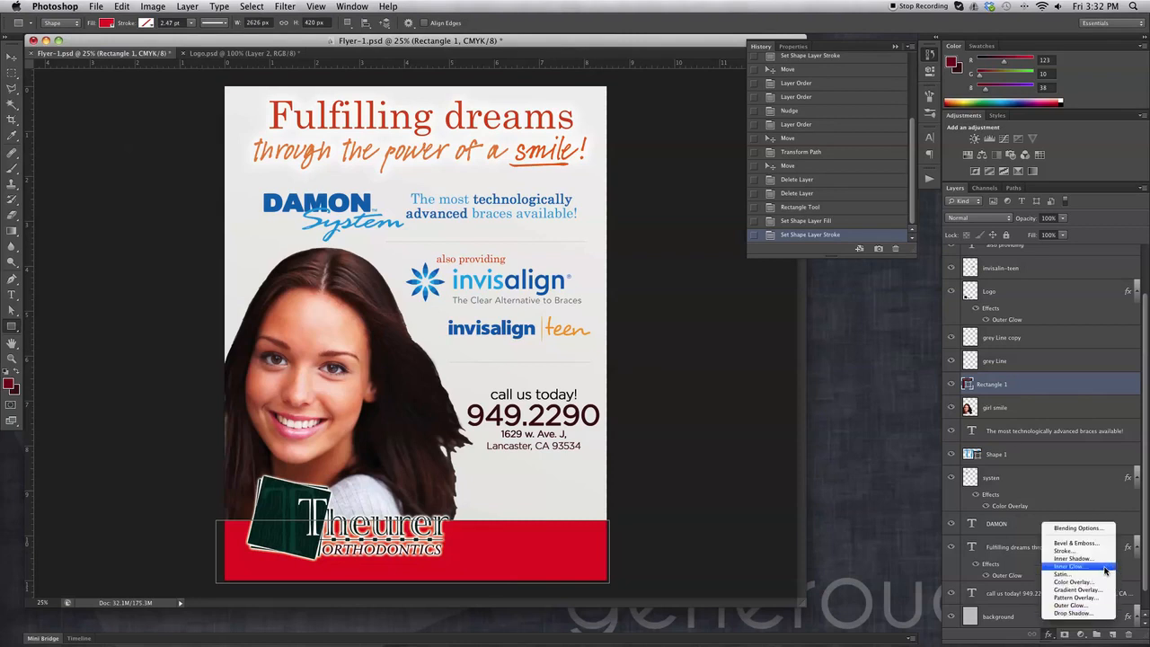
Give the bottom bar a reversed Foreground to Background dark red Gradient Overlay.
left_click(1089, 589)
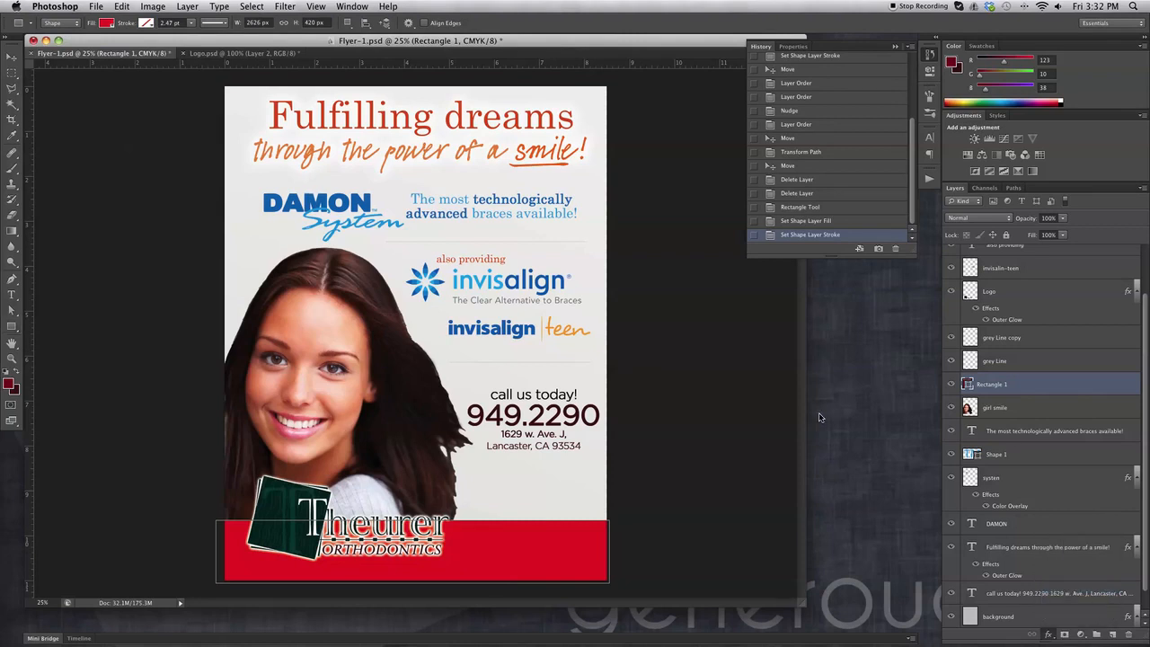
left_click(923, 360)
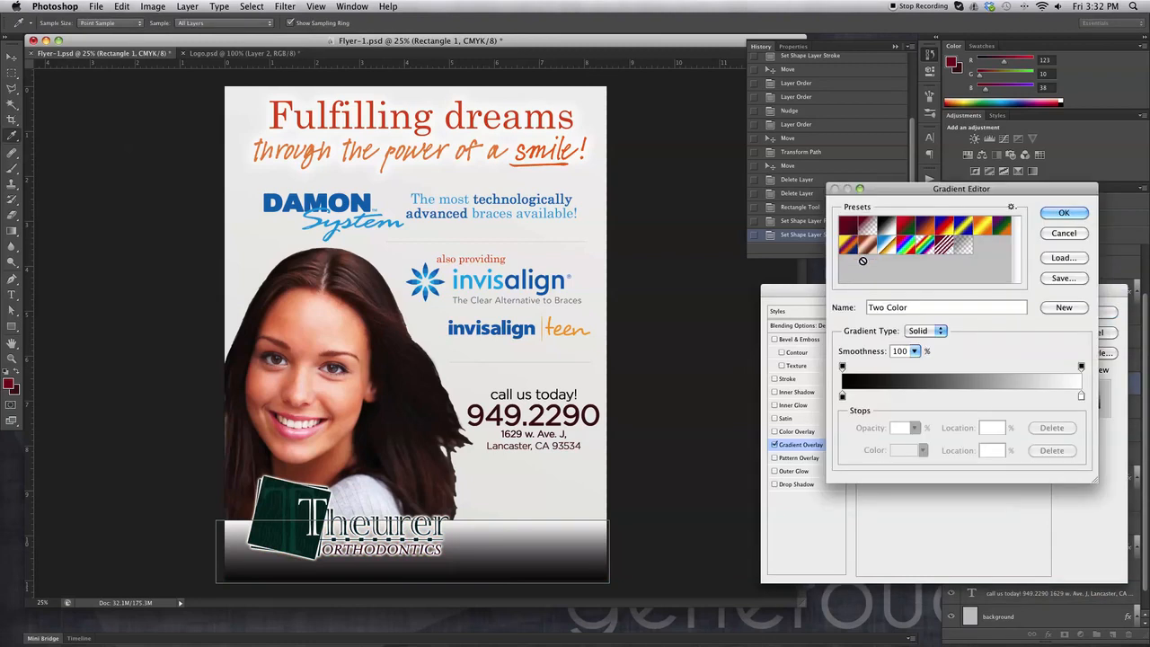
left_click(850, 230)
left_click(1064, 213)
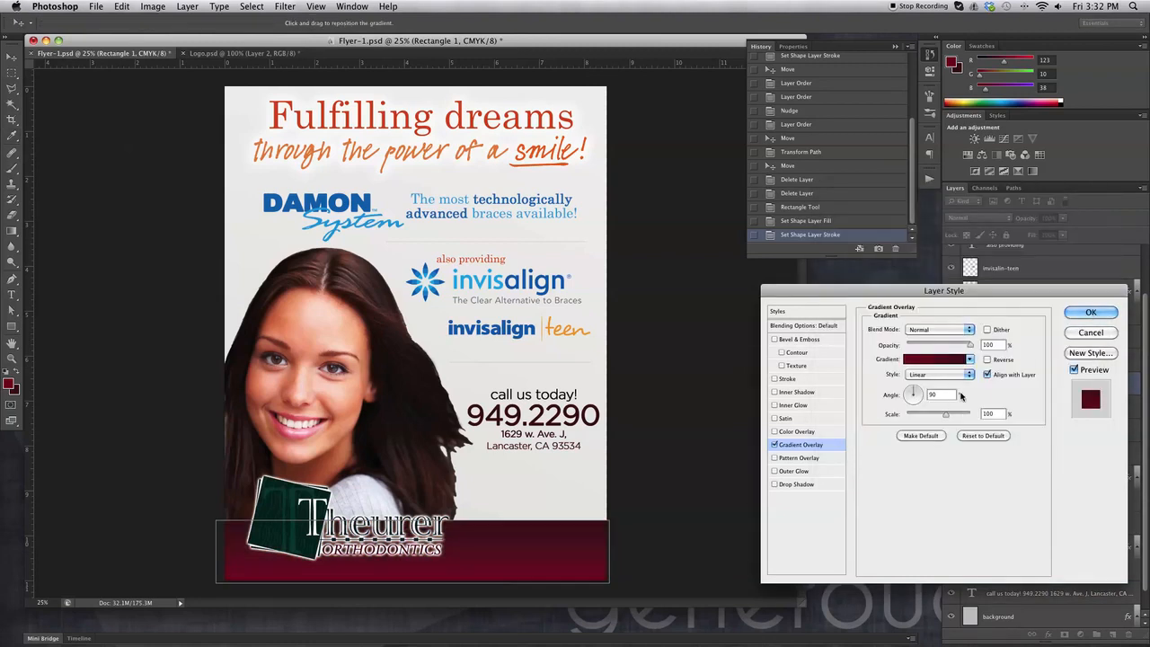
left_click(987, 360)
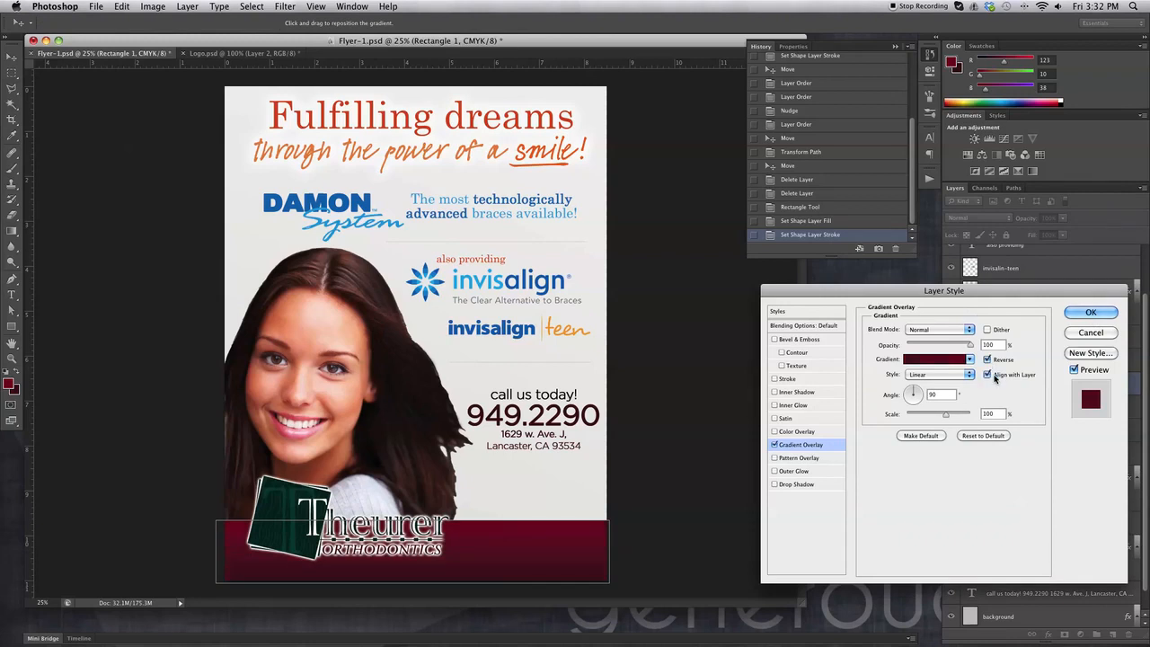
left_click(1112, 312)
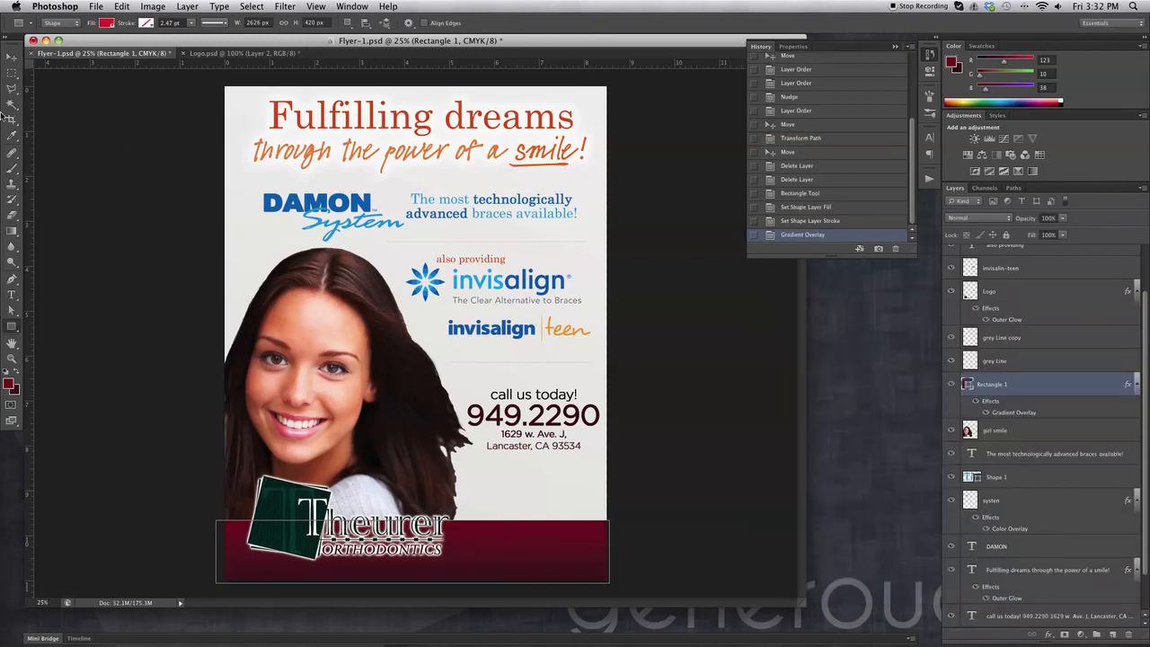
Add an Inner Shadow to the bar with its distance reduced to 2 px.
left_click(12, 57)
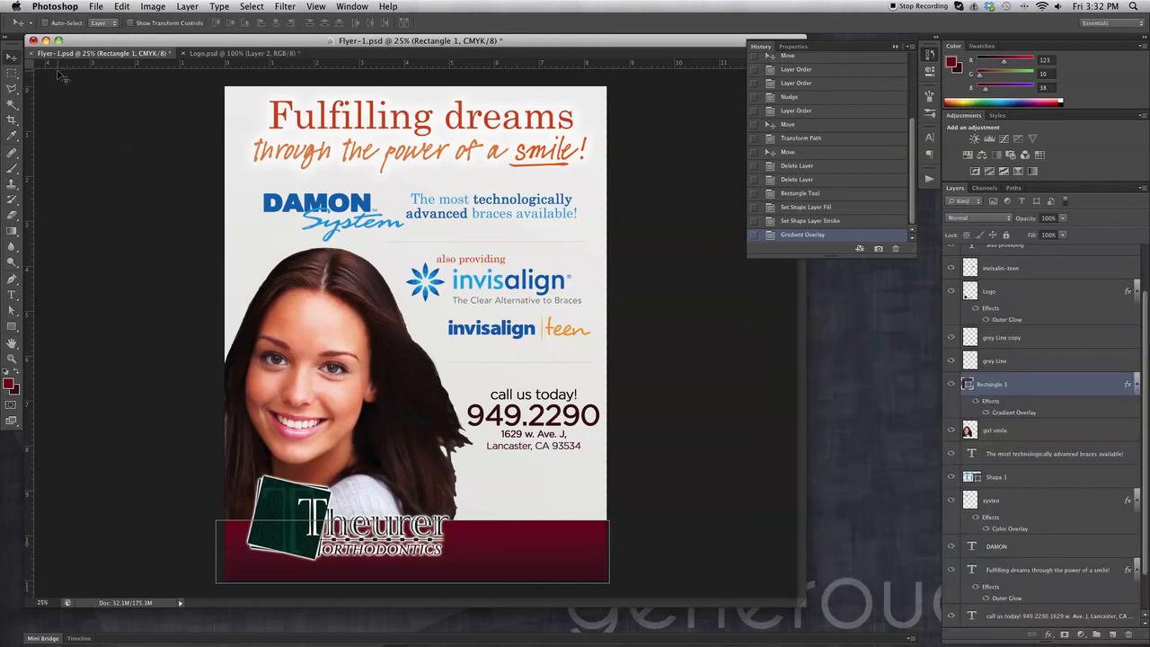
left_click(1048, 634)
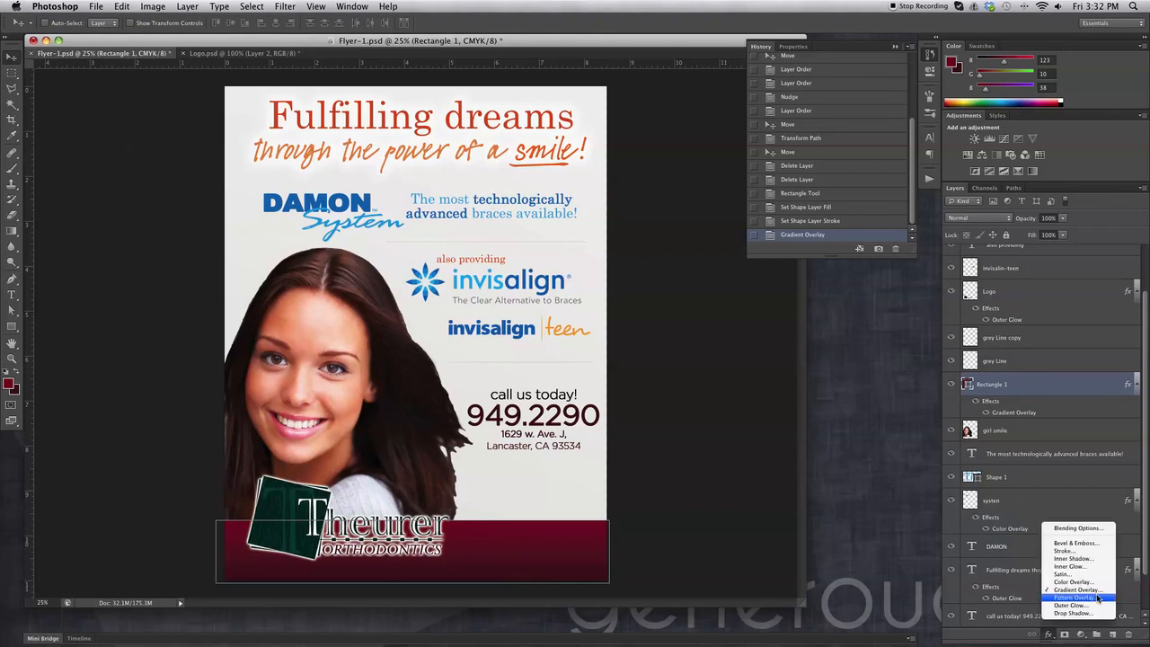
left_click(1096, 558)
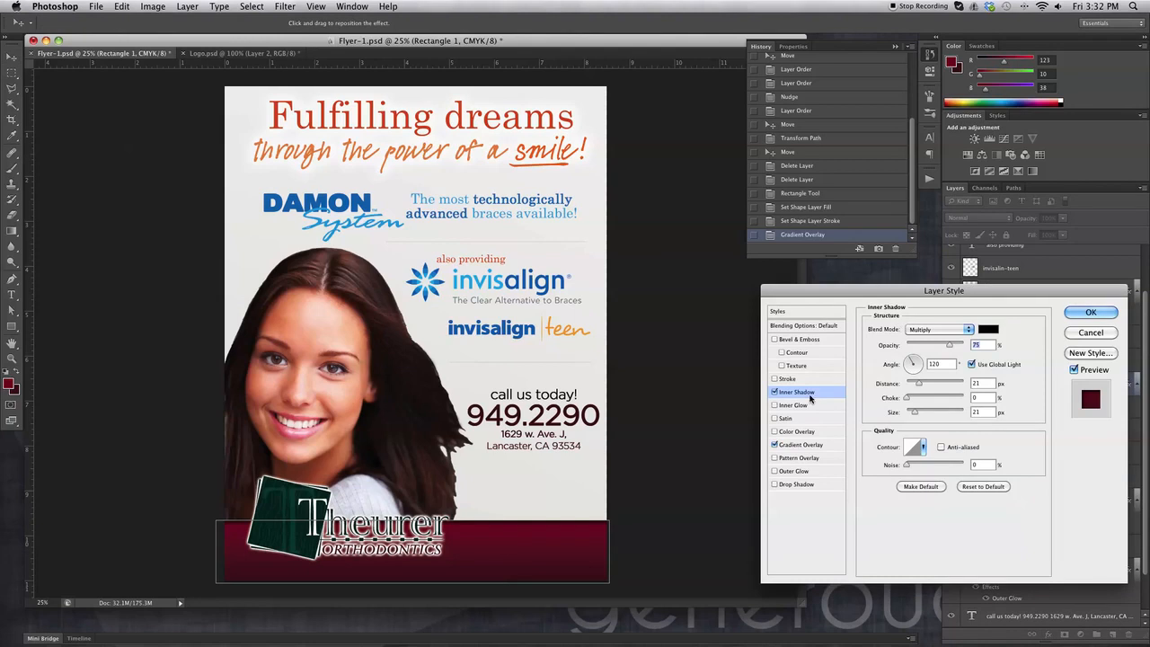
left_click(774, 392)
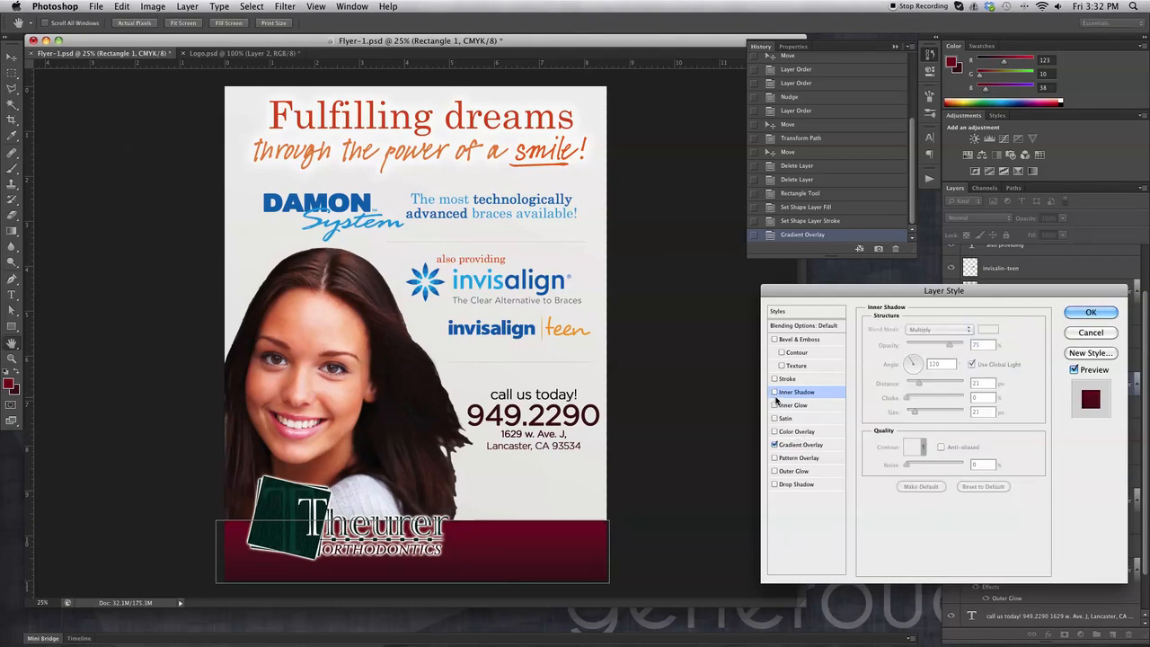
left_click(774, 393)
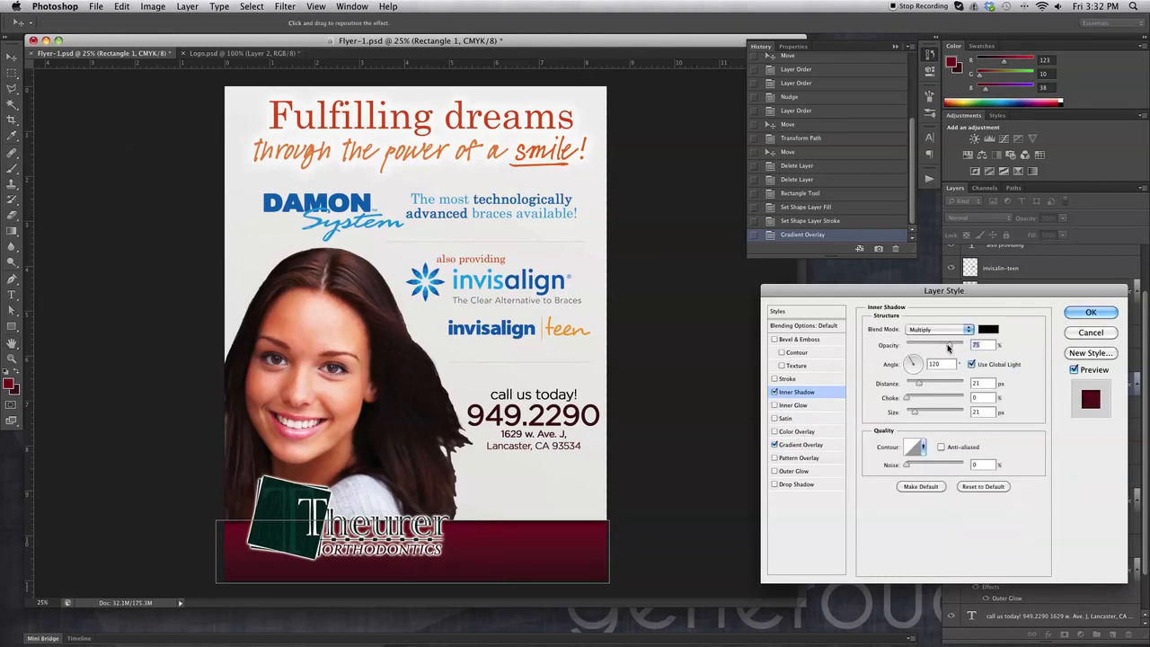
left_click_drag(918, 384, 907, 387)
left_click(1090, 312)
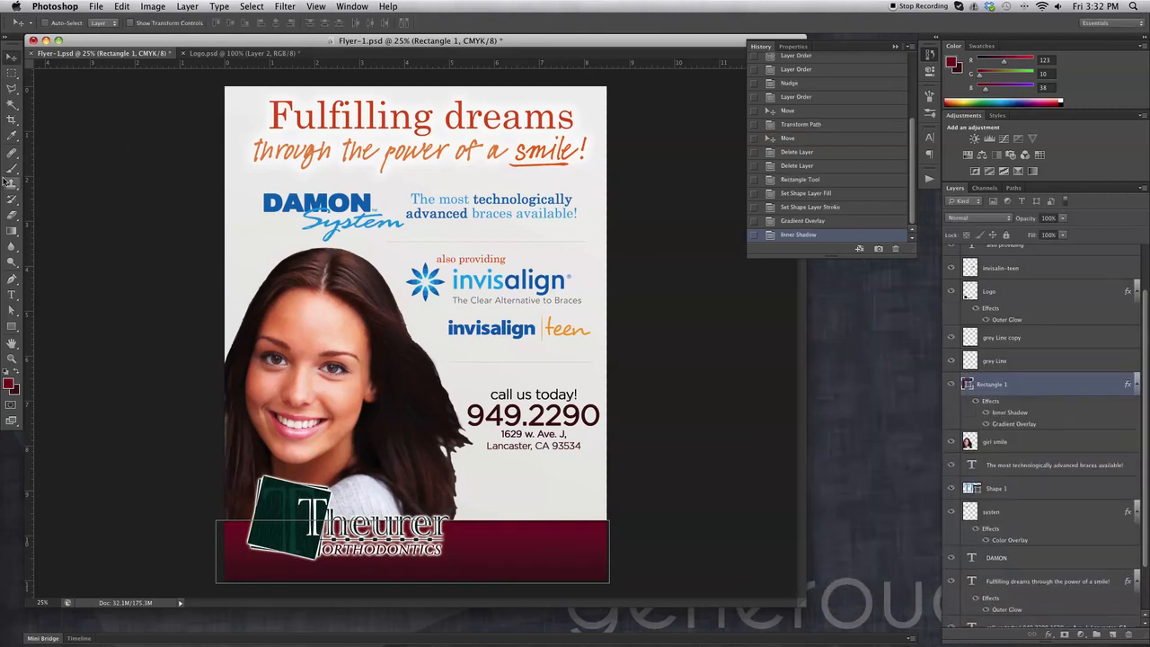
left_click(11, 76)
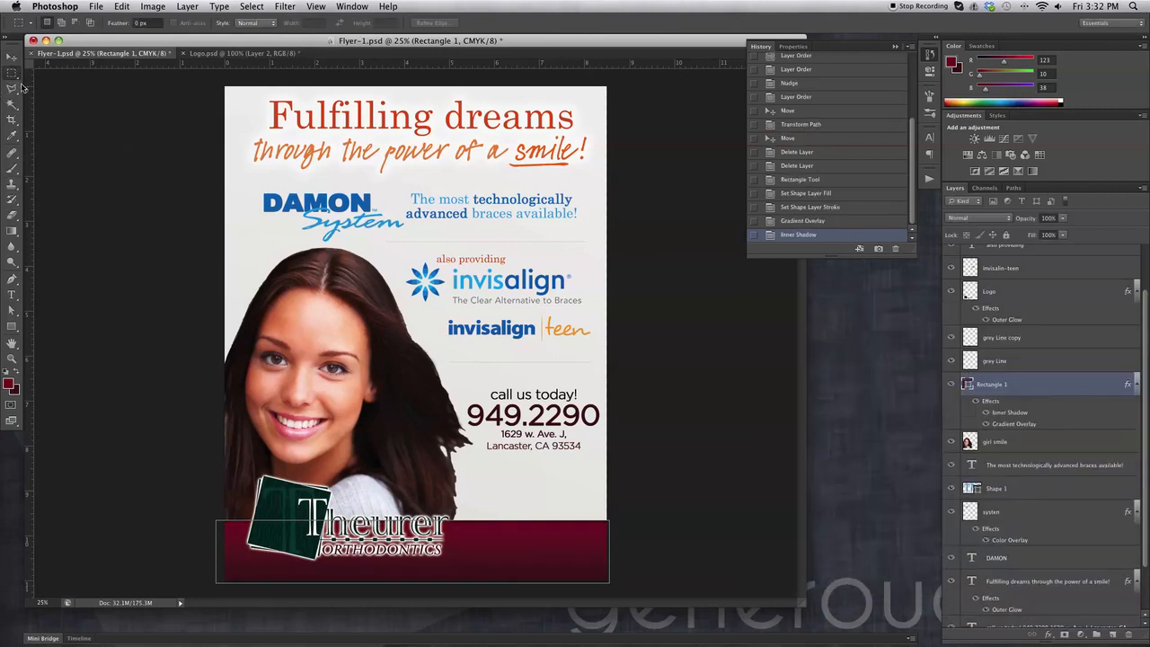
Move the call-us text slightly lower on the page.
left_click(988, 267)
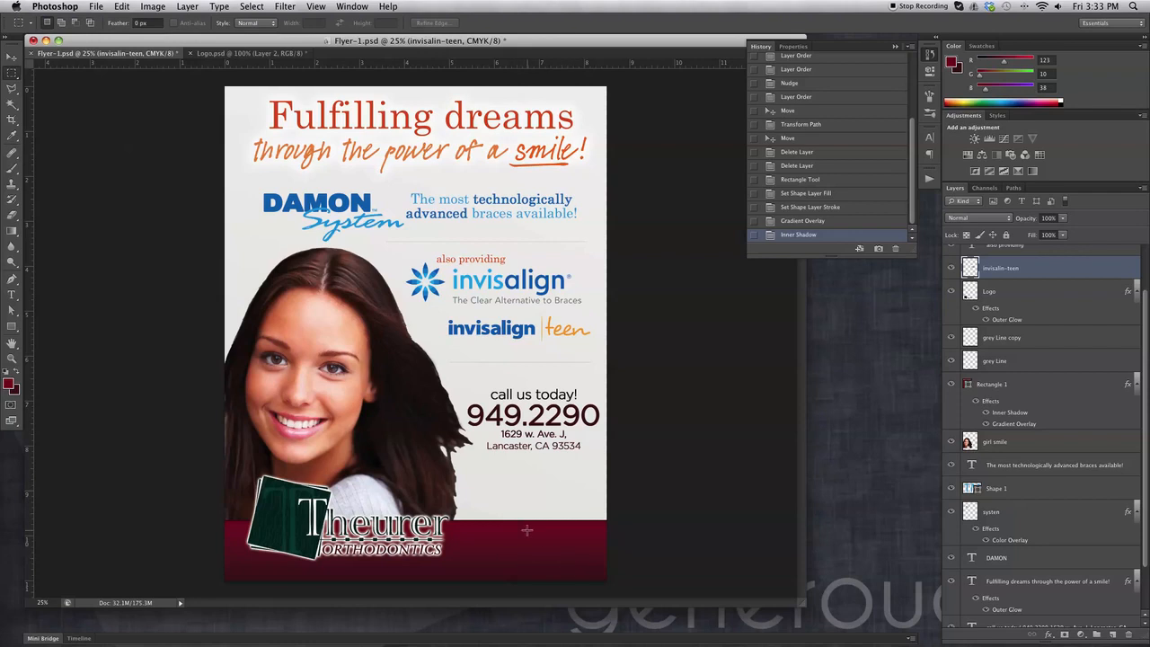
key("v")
mouse_move(557, 422)
left_mouse_down()
mouse_move(554, 605)
mouse_move(561, 419)
left_mouse_up()
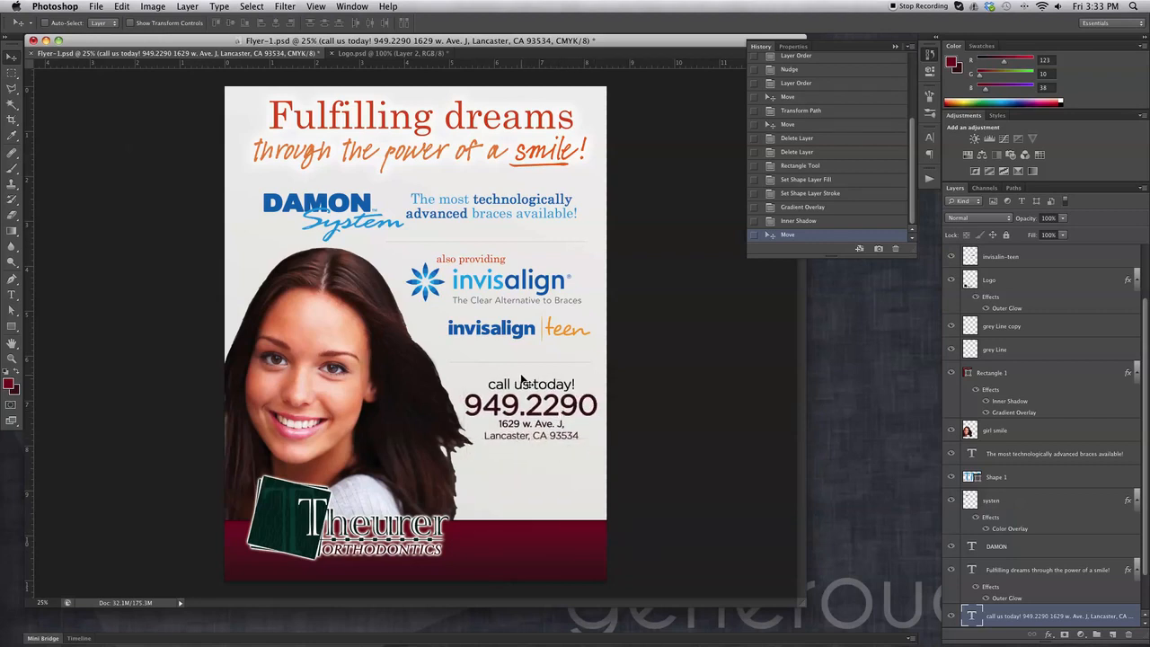
Flip the girl smile photo horizontally and keep it on the flyer's left.
left_click(324, 357)
left_click_drag(313, 334, 496, 340)
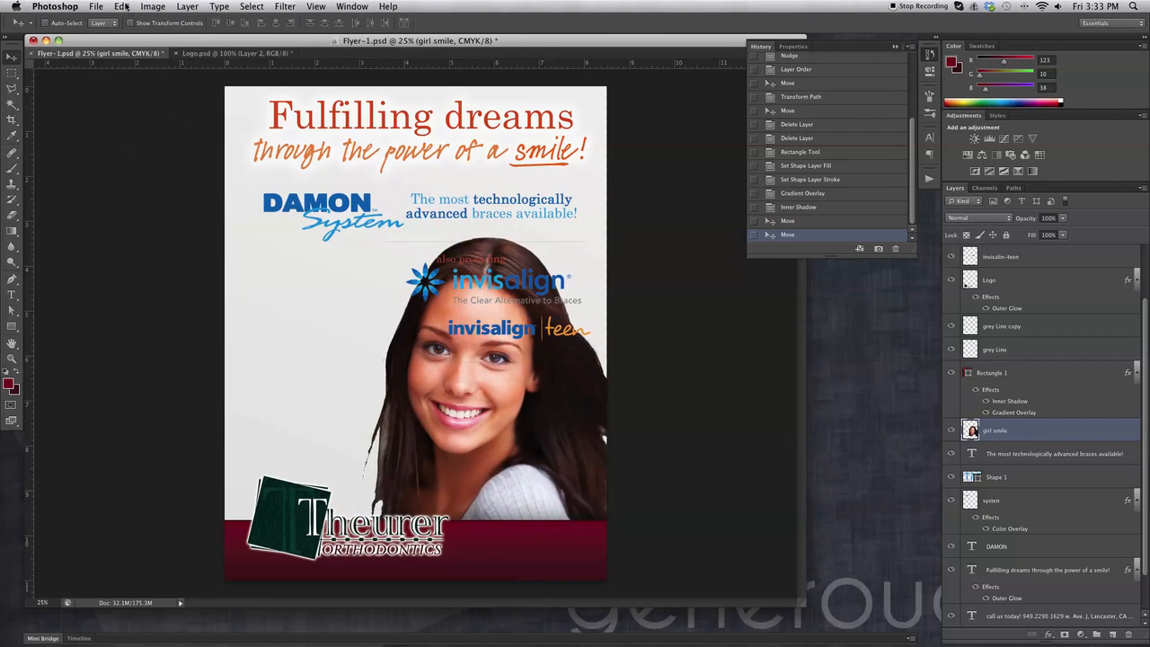
left_click(121, 6)
mouse_move(183, 270)
left_click(328, 419)
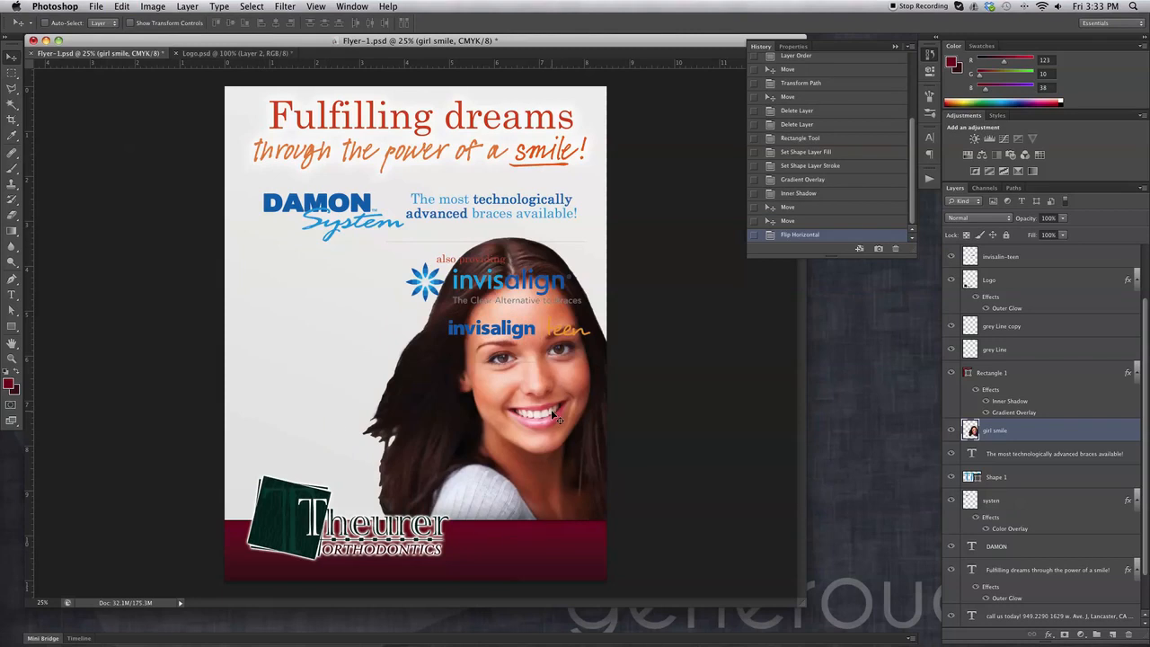
left_click_drag(465, 285, 341, 311)
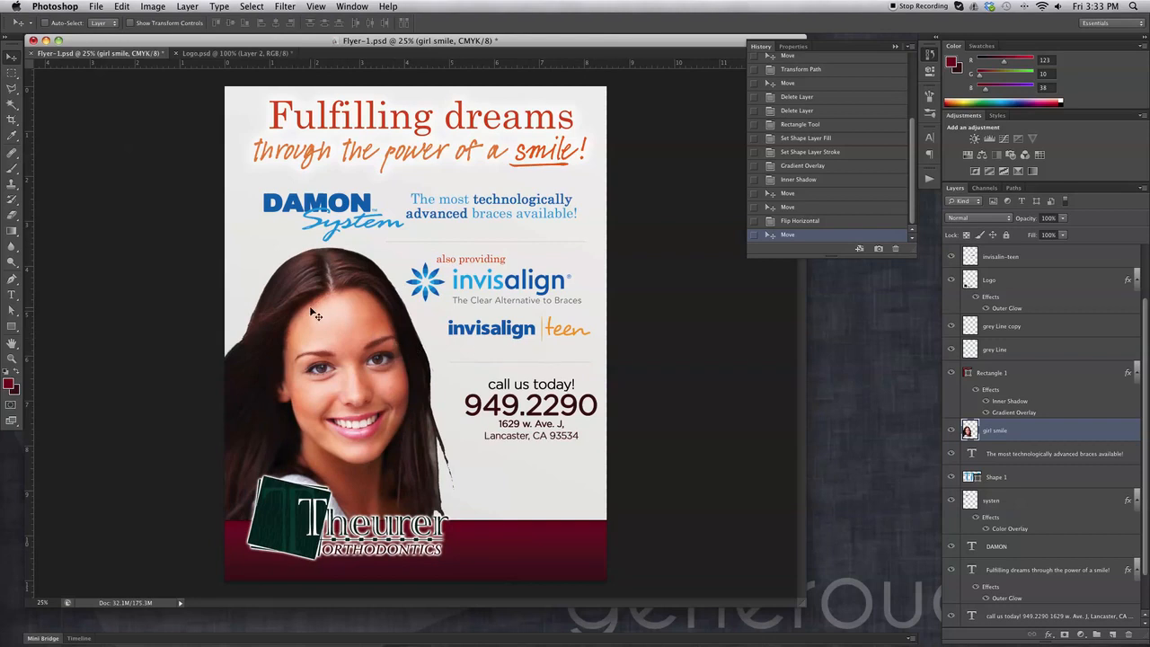
Erase the dark hair fringe along the girl photo's right edge beside the contact details.
left_click(14, 207)
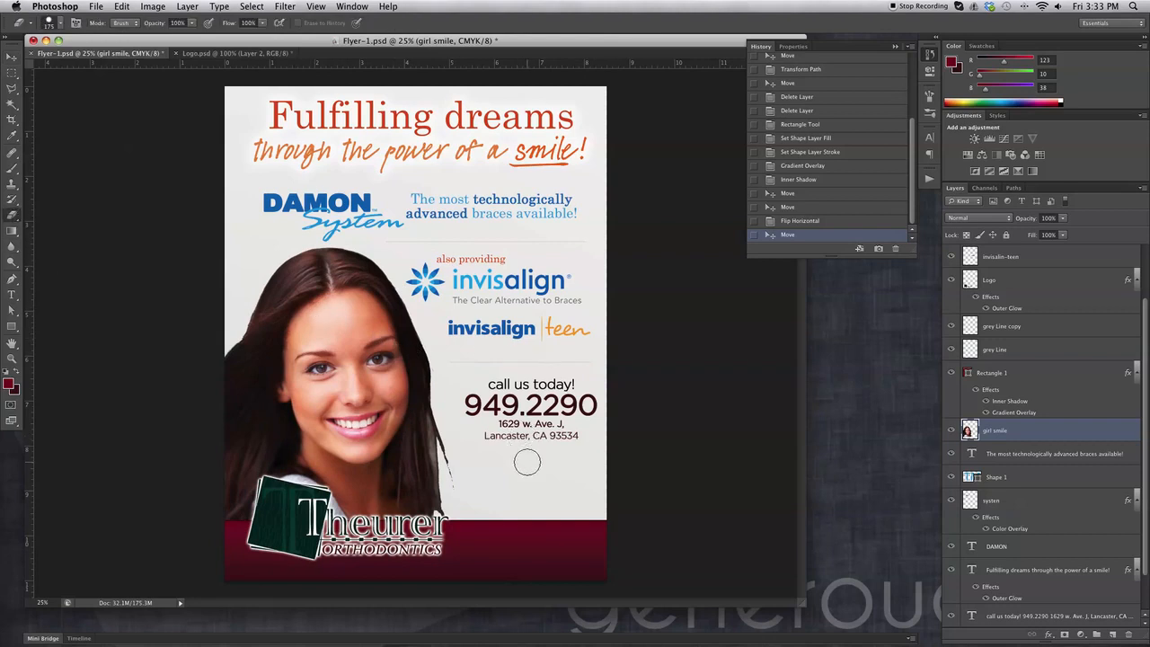
mouse_move(450, 437)
left_mouse_down()
mouse_move(462, 522)
mouse_move(452, 492)
mouse_move(447, 512)
mouse_move(457, 477)
left_mouse_up()
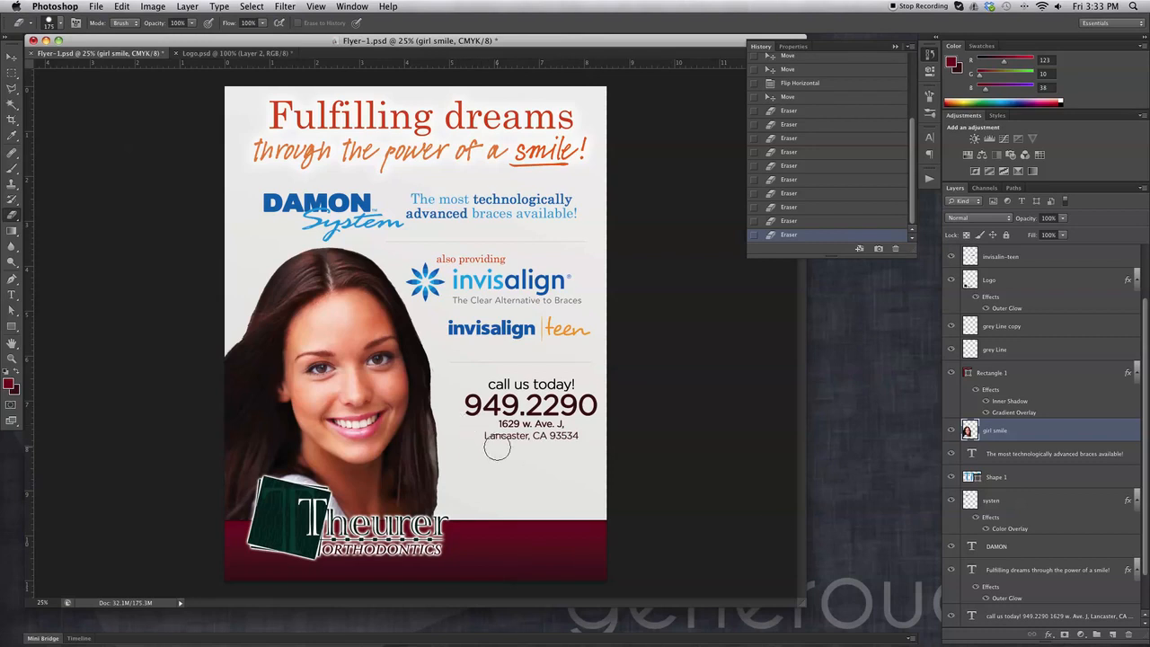
key("v")
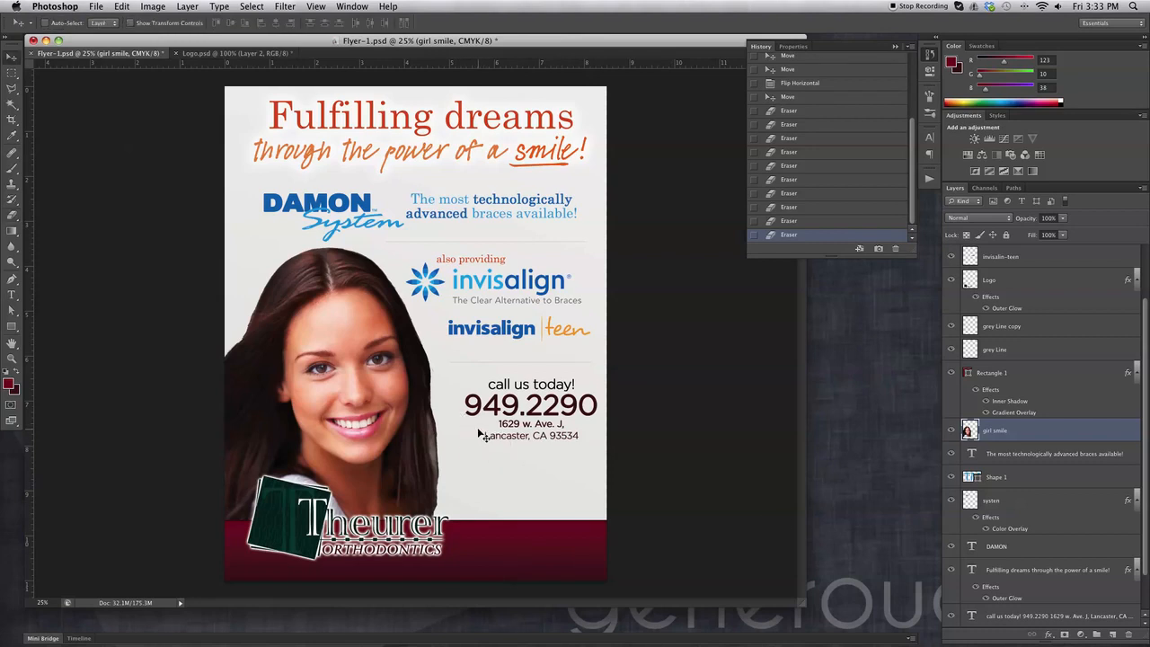
Enlarge the call-us-today text with Free Transform and place it lower, right of the photo.
left_click(559, 415)
left_click_drag(560, 416, 547, 444)
key("super+t")
left_click_drag(590, 400, 601, 393)
key("Return")
left_click_drag(559, 426, 556, 428)
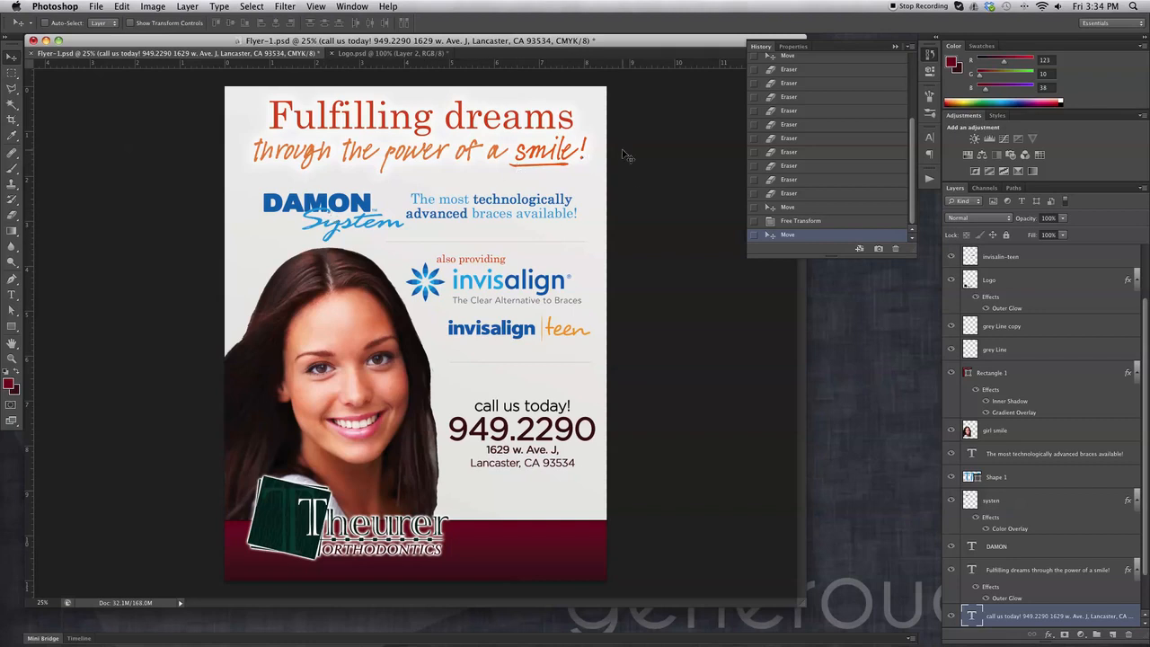
left_click_drag(214, 44, 214, 45)
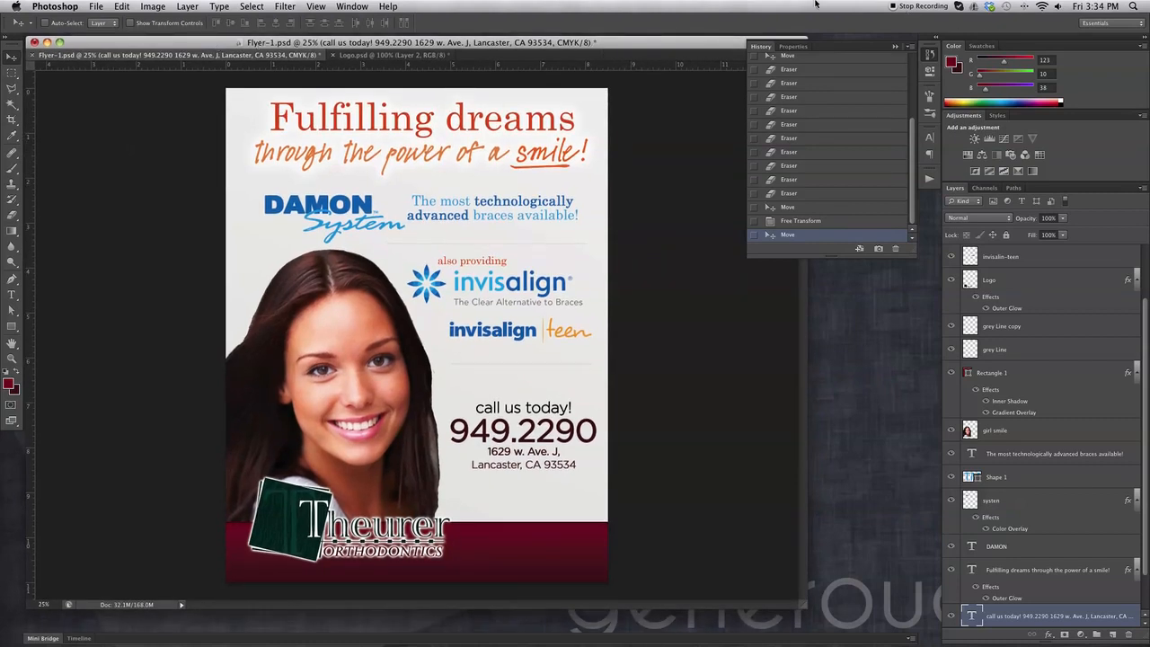